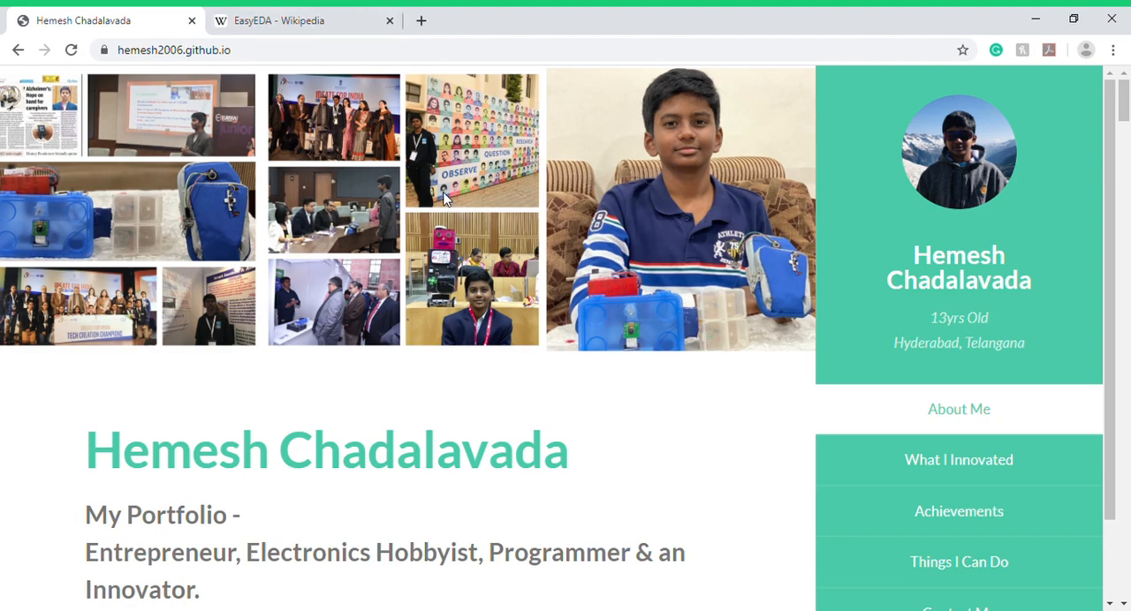
- View the EasyEDA Wikipedia article, and replace the Wikipedia and portfolio tabs with one new blank tab
click(311, 21)
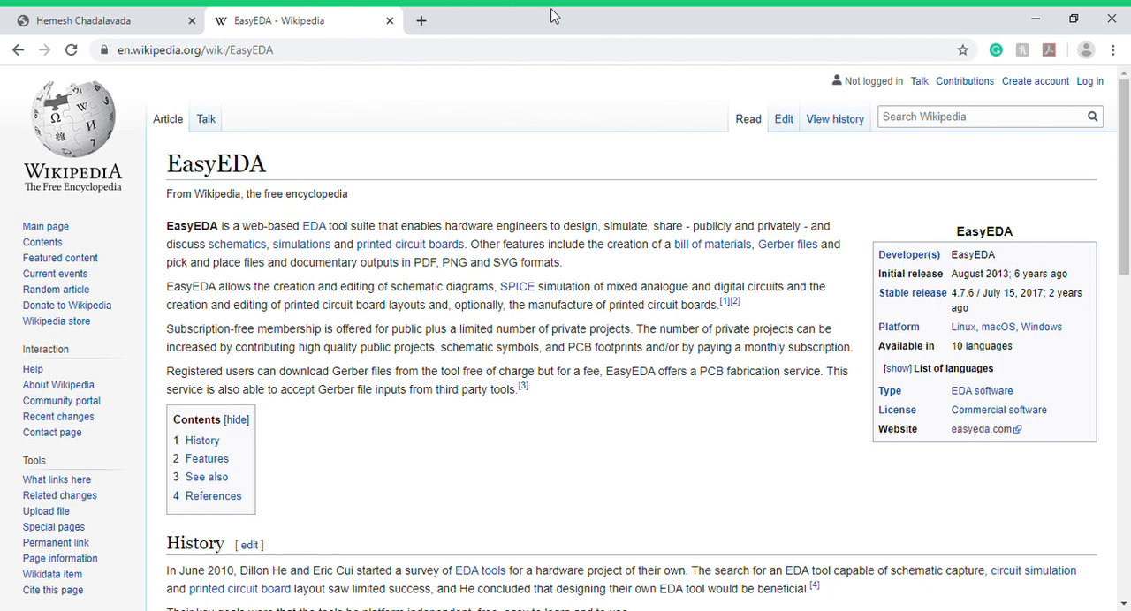
click(390, 21)
click(221, 20)
click(192, 20)
- Go to easyeda.com and launch the EasyEDA Designer editor
text(eas)
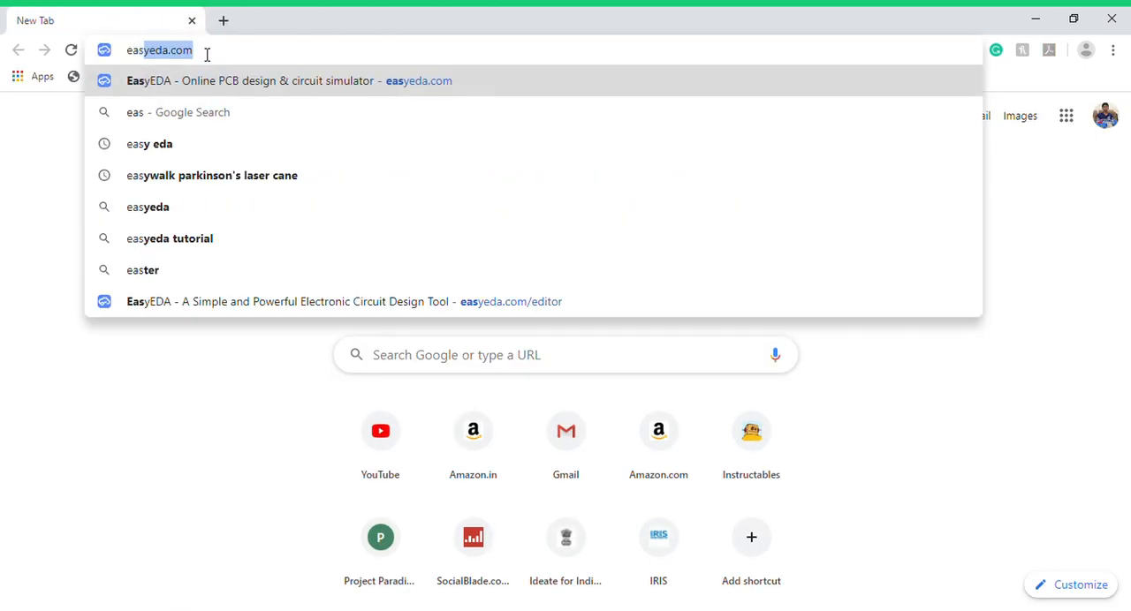
key(Return)
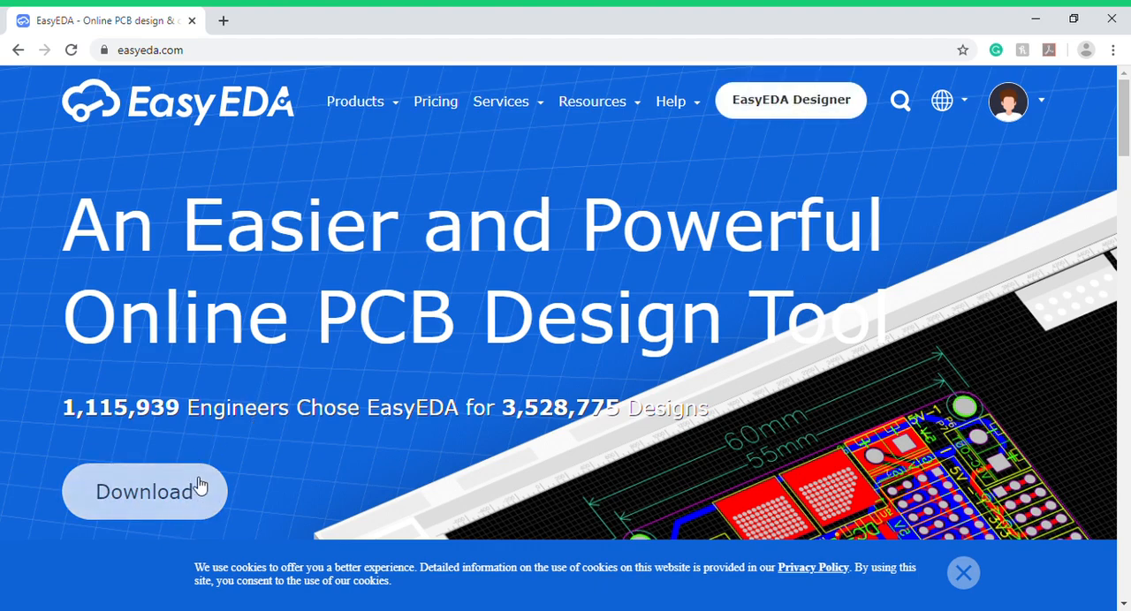
click(822, 108)
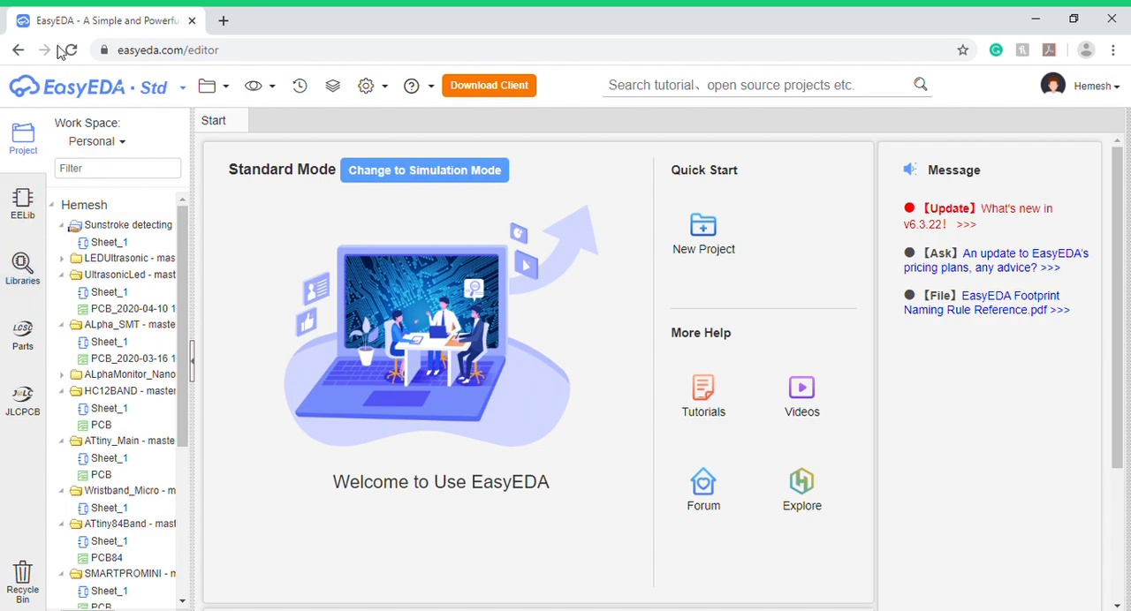
- Create a new project titled UltraLED
click(212, 86)
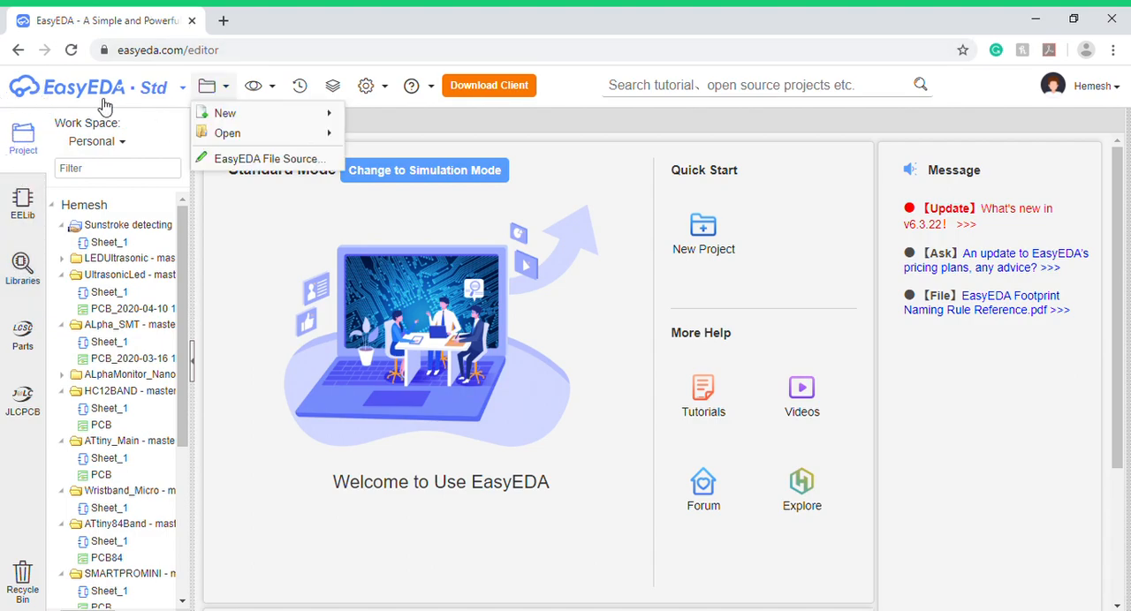
mouse_move(256, 115)
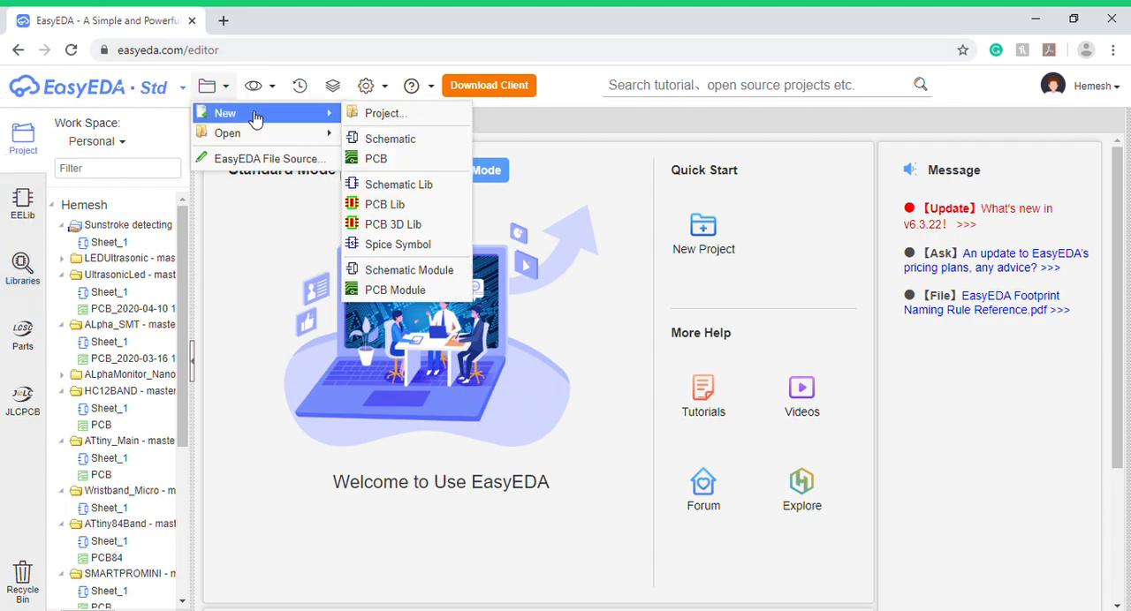
click(366, 115)
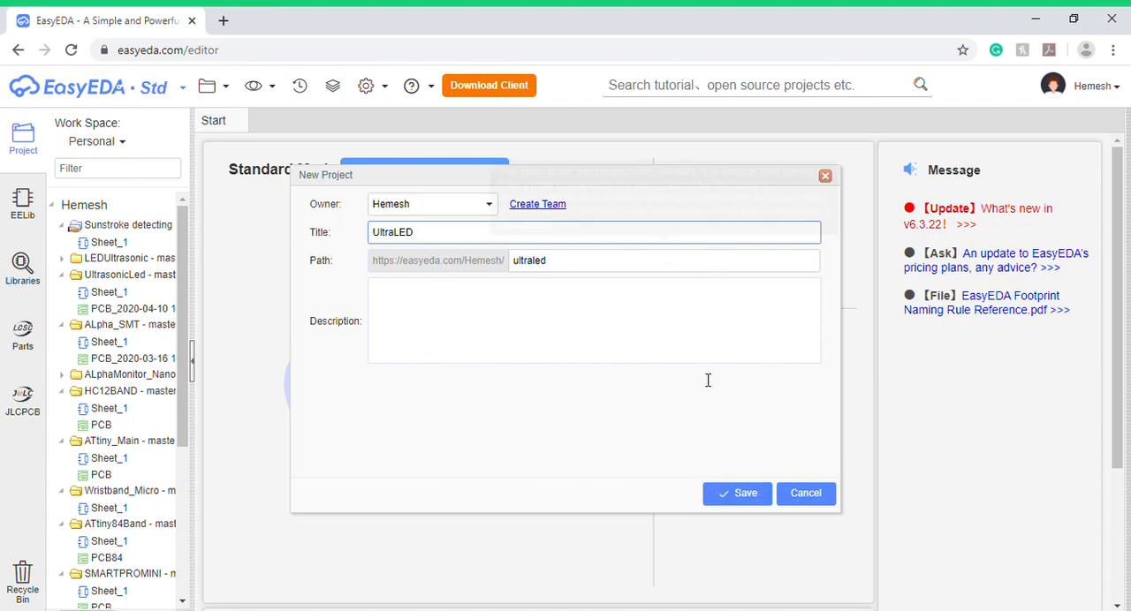
click(742, 500)
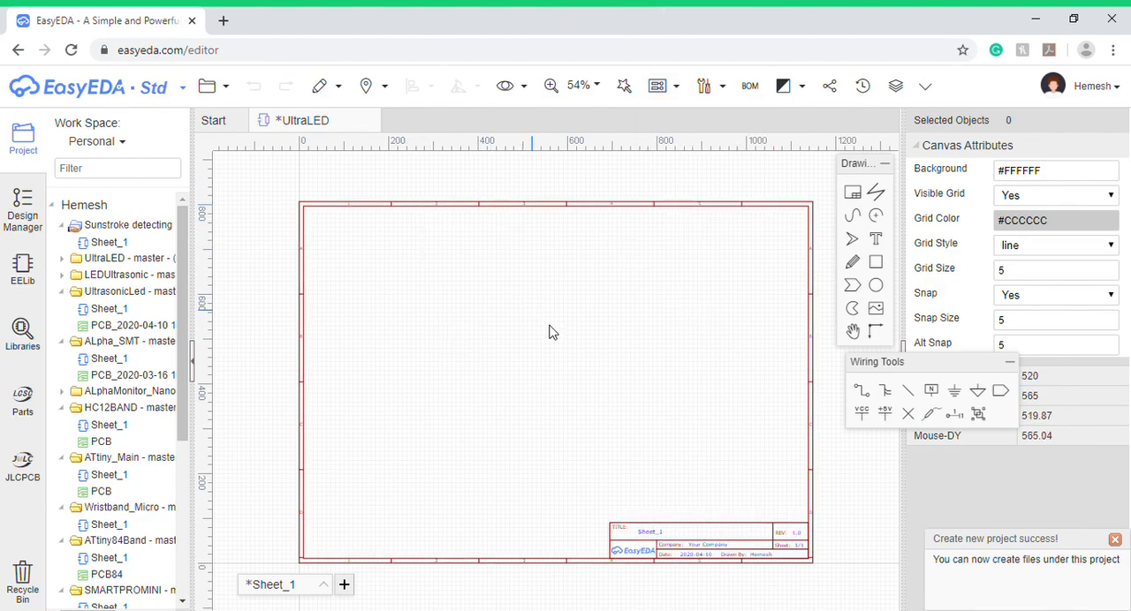
- Examine the blank schematic sheet, the drawing and wiring tools, the project list, and the design's component and net lists
scroll(579, 354, up, 2)
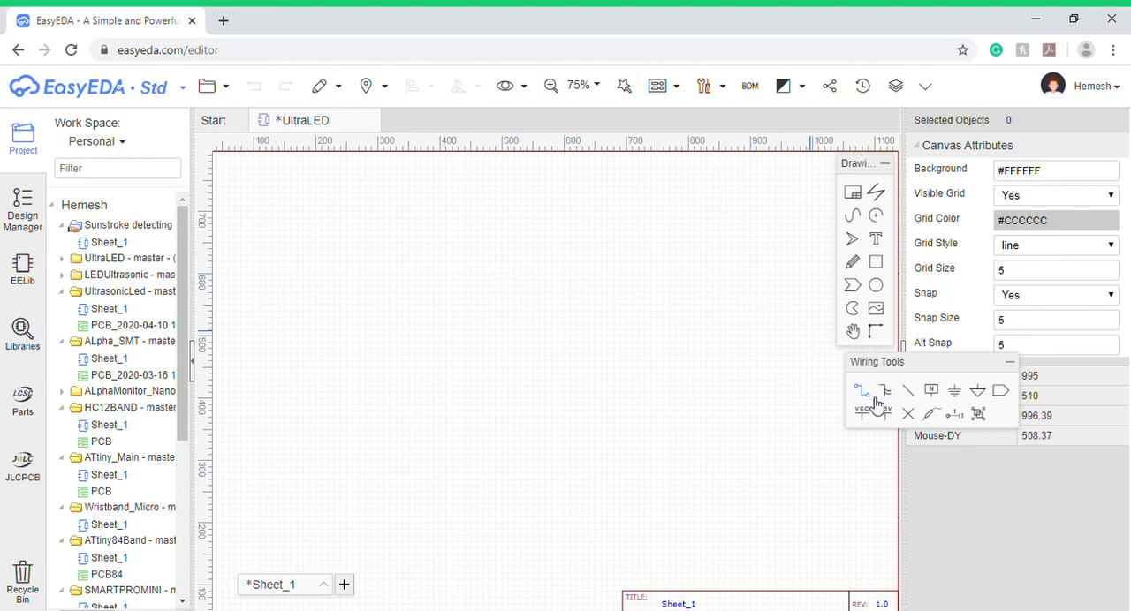
mouse_move(664, 88)
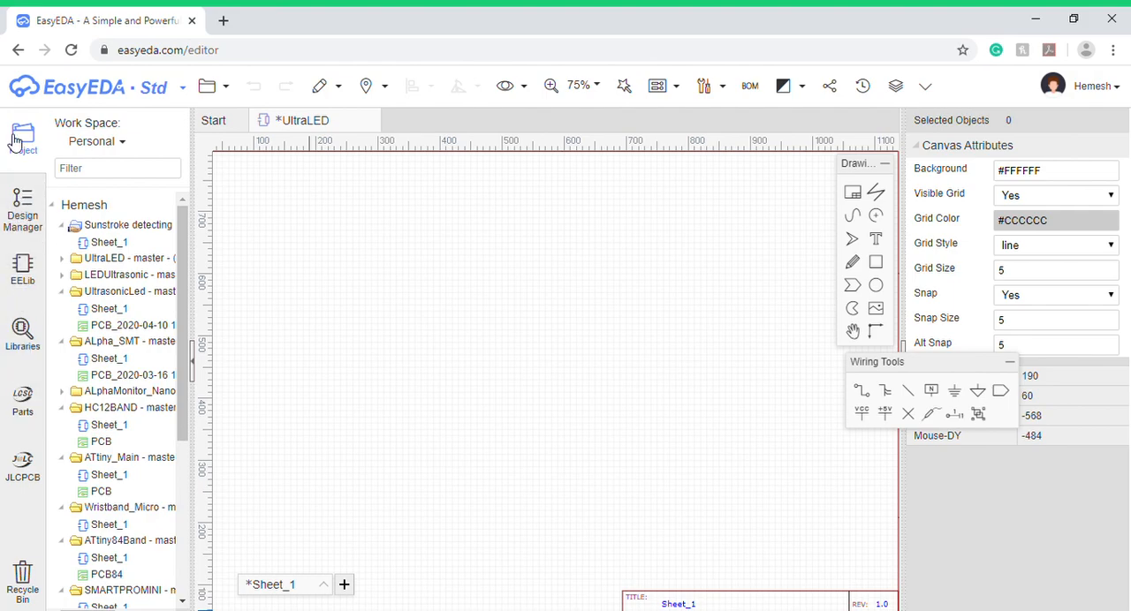
scroll(112, 309, down, 5)
scroll(112, 316, up, 5)
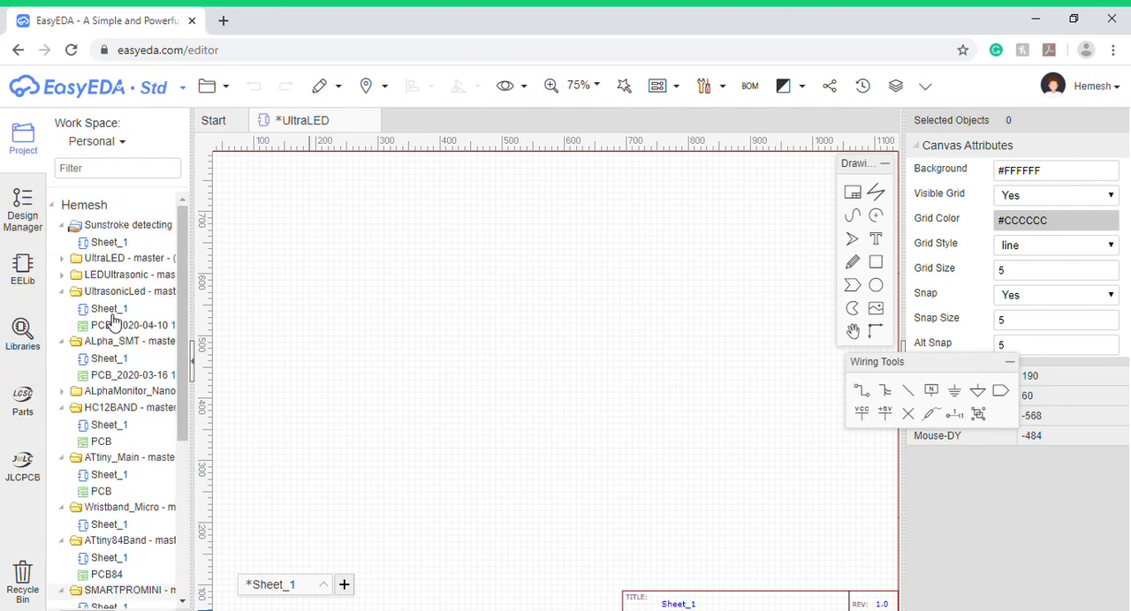
click(23, 205)
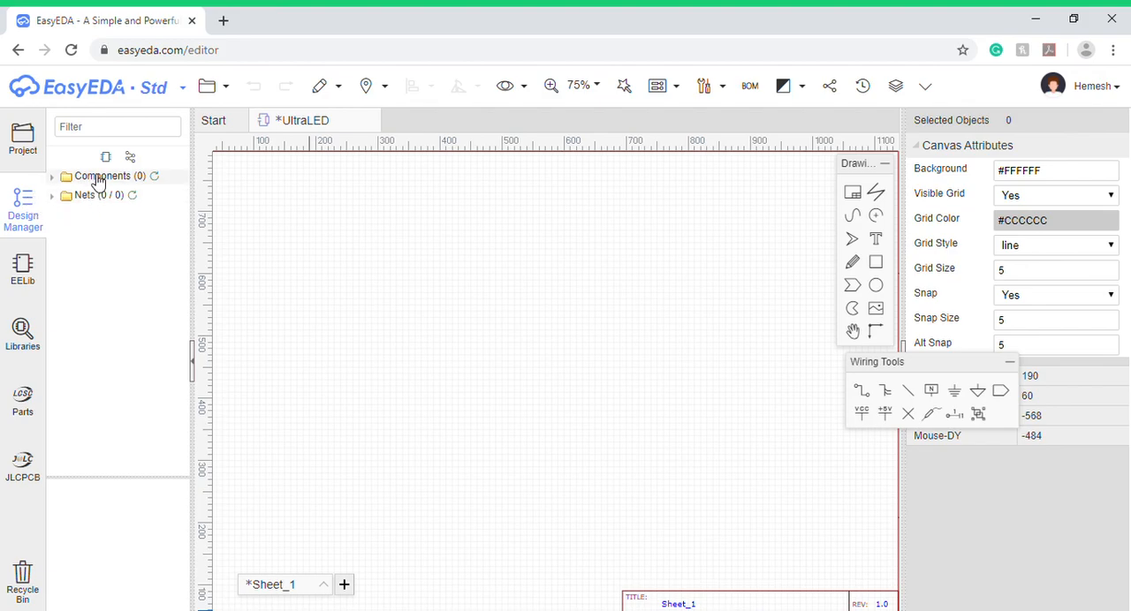
click(100, 177)
click(98, 194)
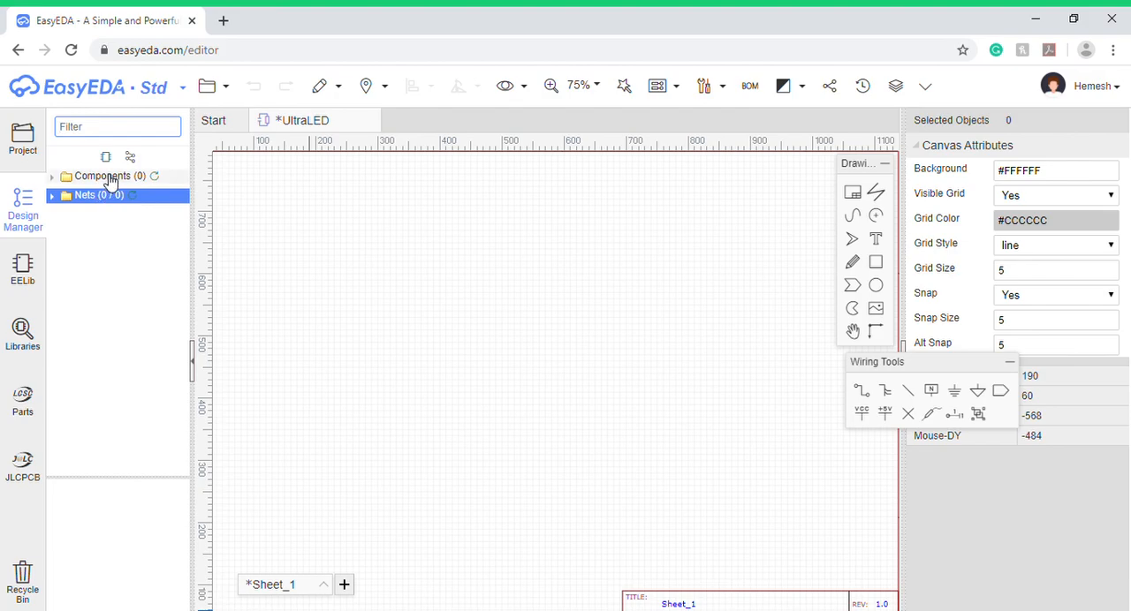
click(109, 180)
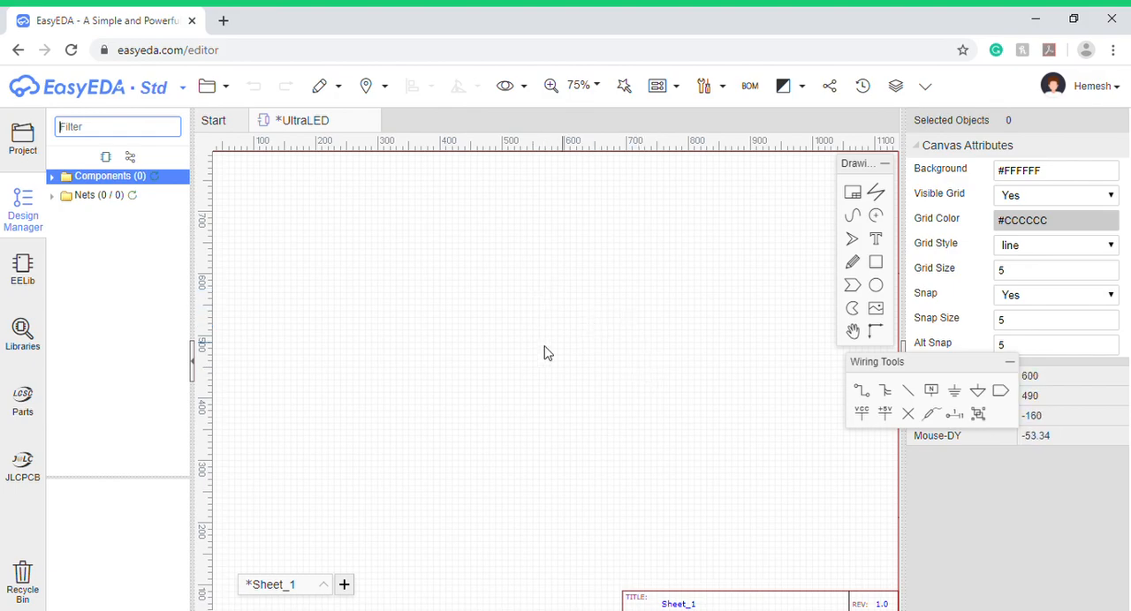
- Examine the EELib basic parts, including supply flags, resistors, capacitors, power supplies, connectors, diodes and transistors
click(13, 296)
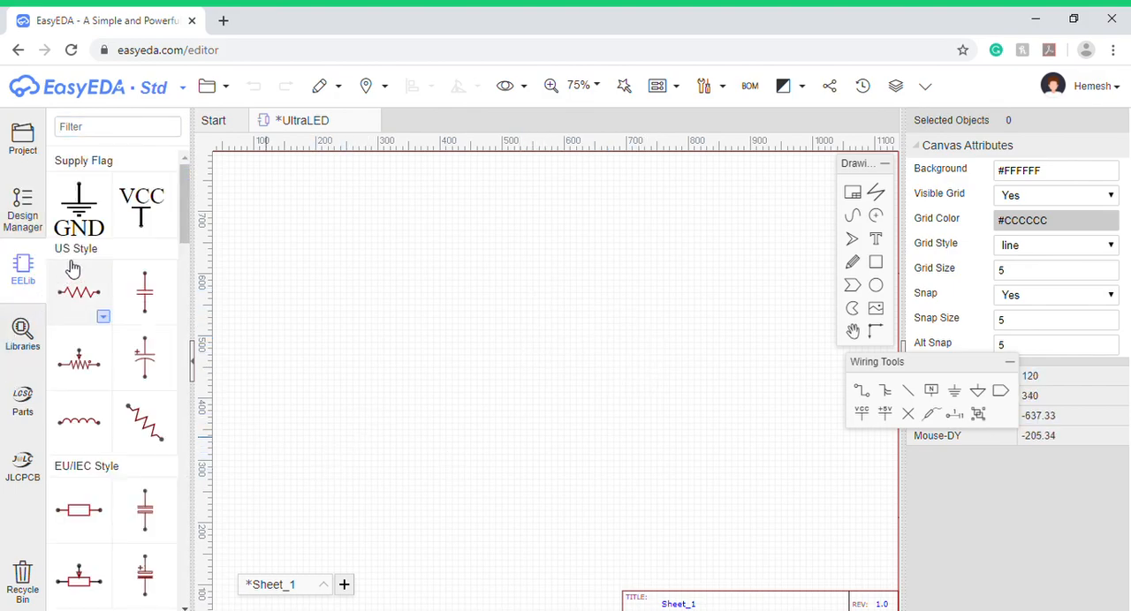
scroll(116, 215, down, 12)
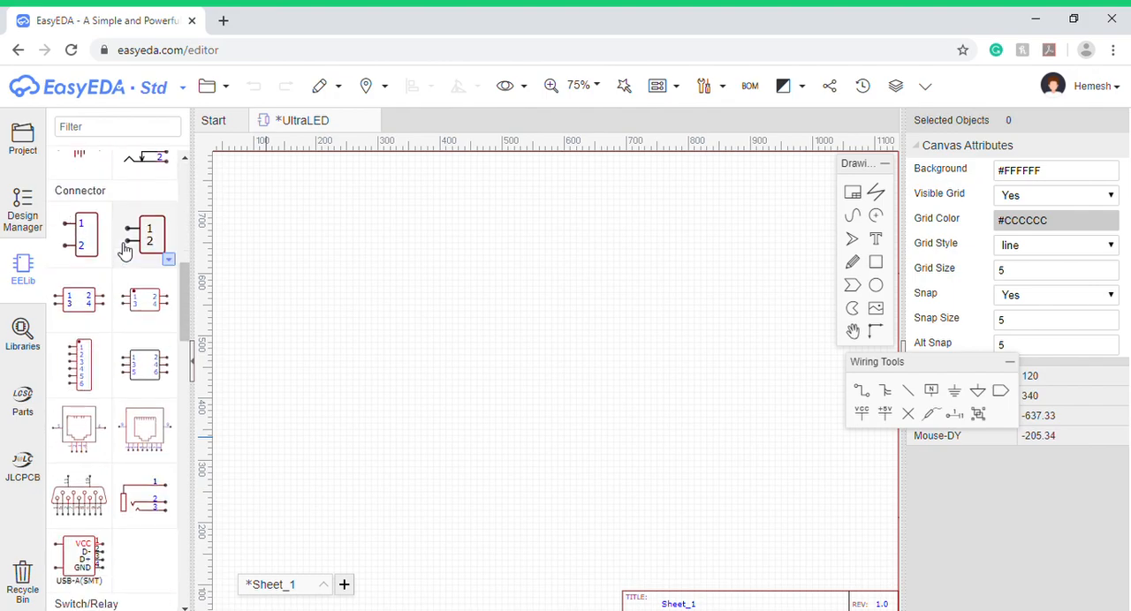
scroll(129, 266, down, 4)
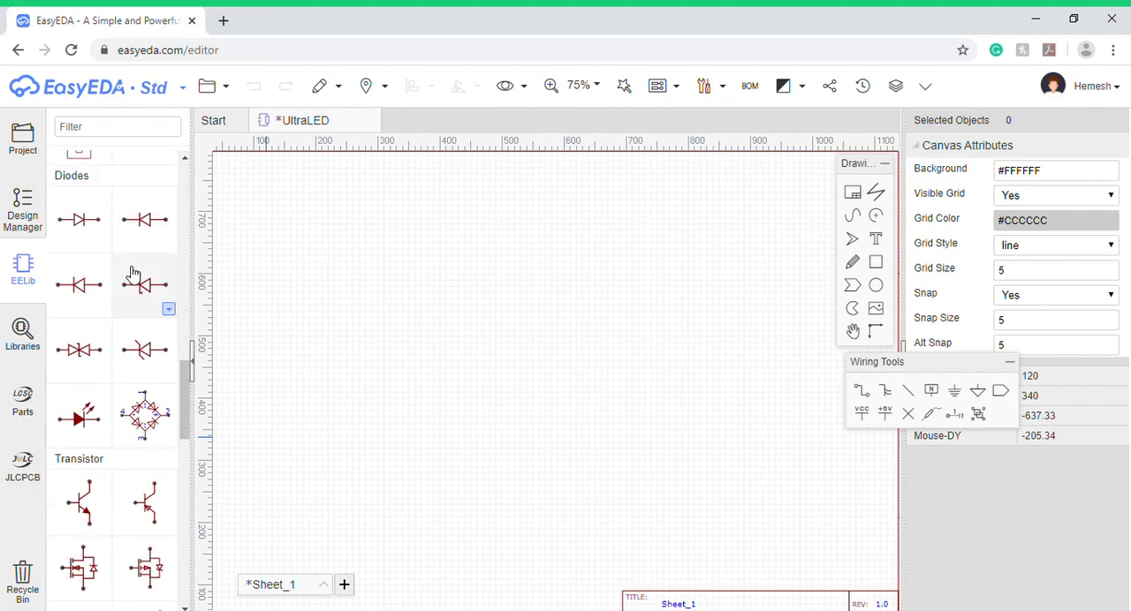
scroll(115, 283, down, 8)
scroll(122, 354, down, 2)
scroll(84, 451, up, 7)
scroll(79, 455, up, 3)
scroll(94, 542, up, 6)
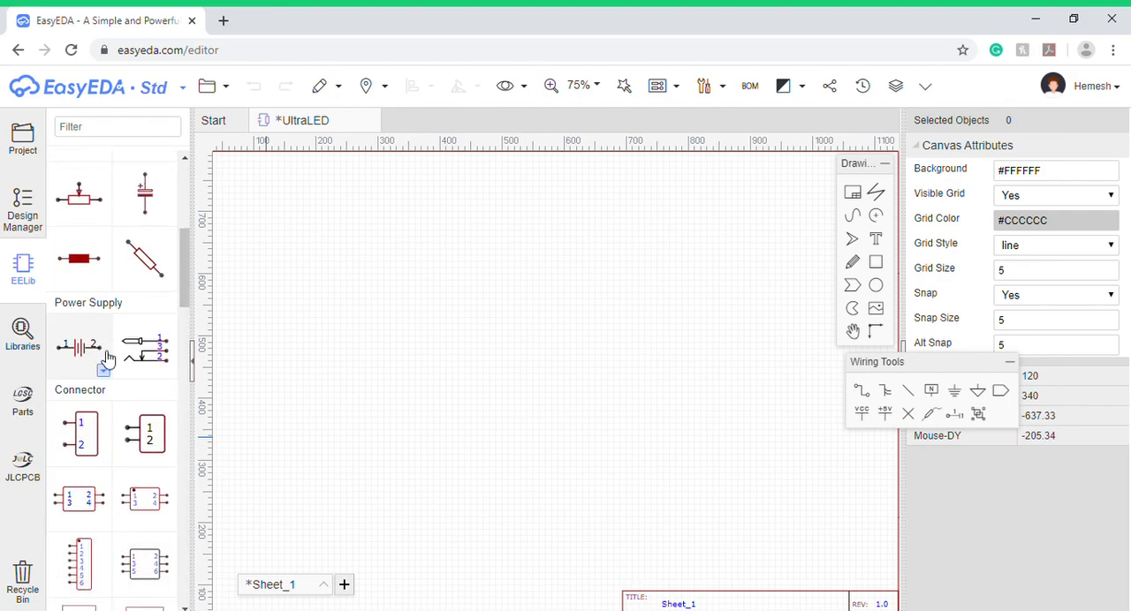
scroll(118, 262, up, 5)
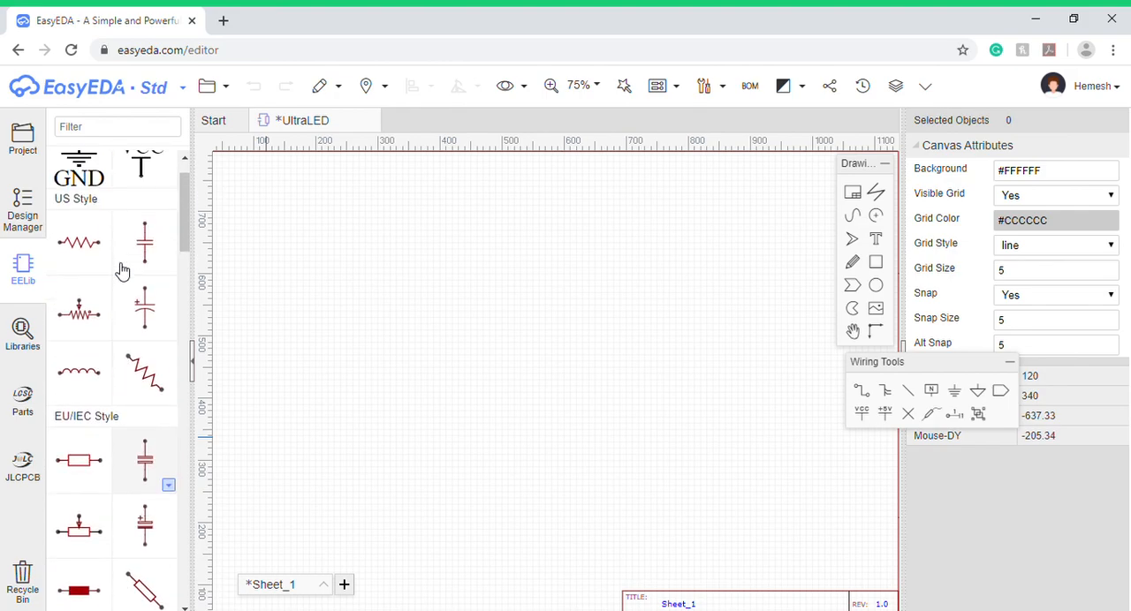
scroll(122, 271, up, 1)
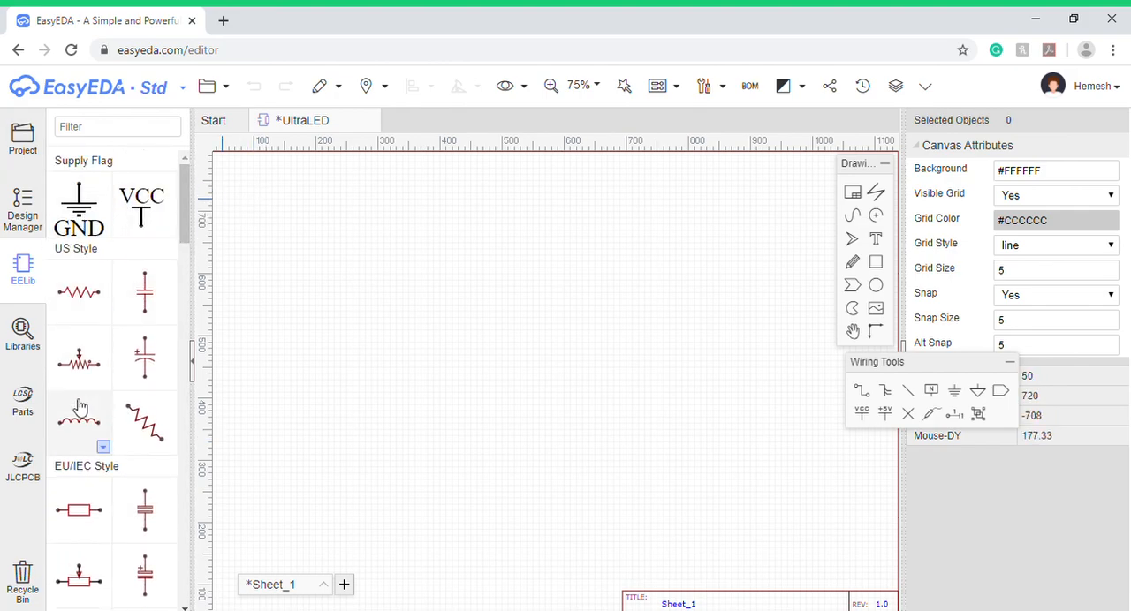
scroll(79, 408, down, 5)
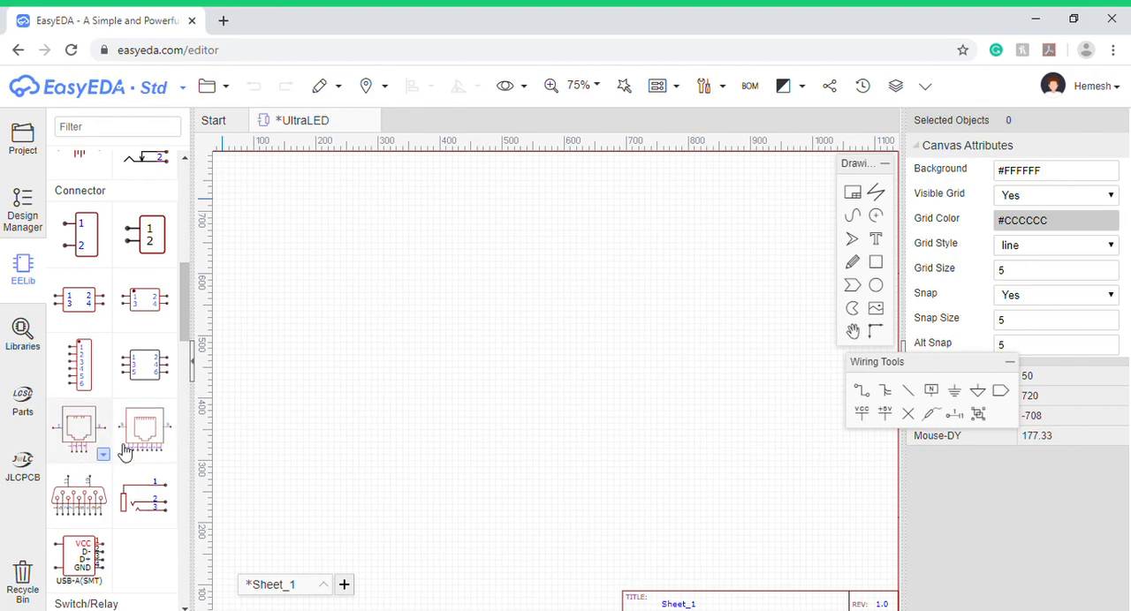
scroll(129, 367, up, 1)
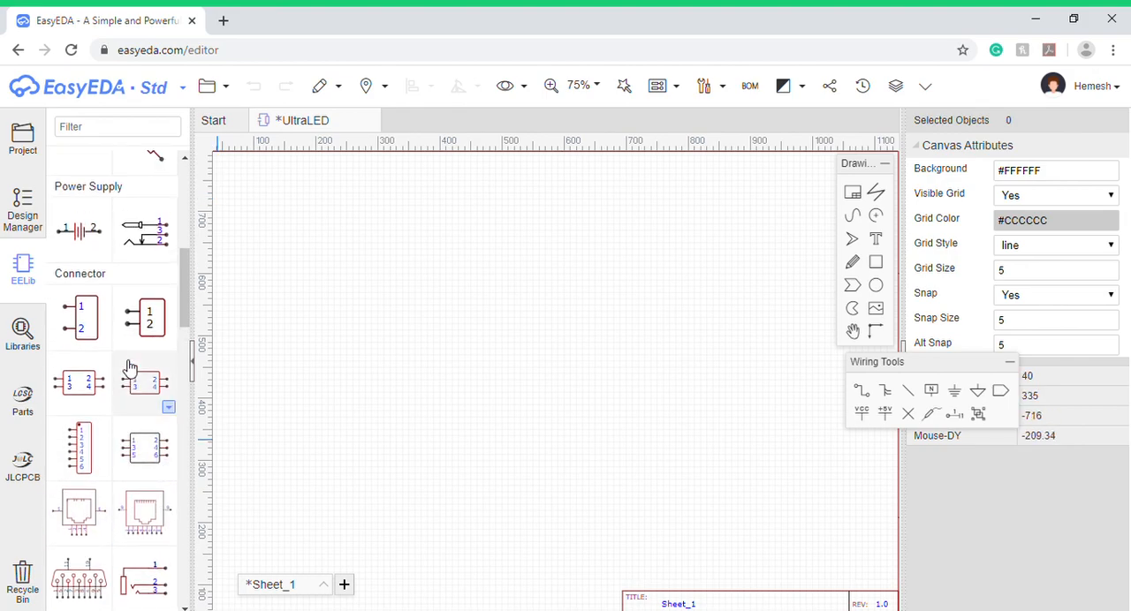
scroll(129, 366, up, 1)
- Filter the EELib parts for "Arduino", and clear the filter
click(148, 128)
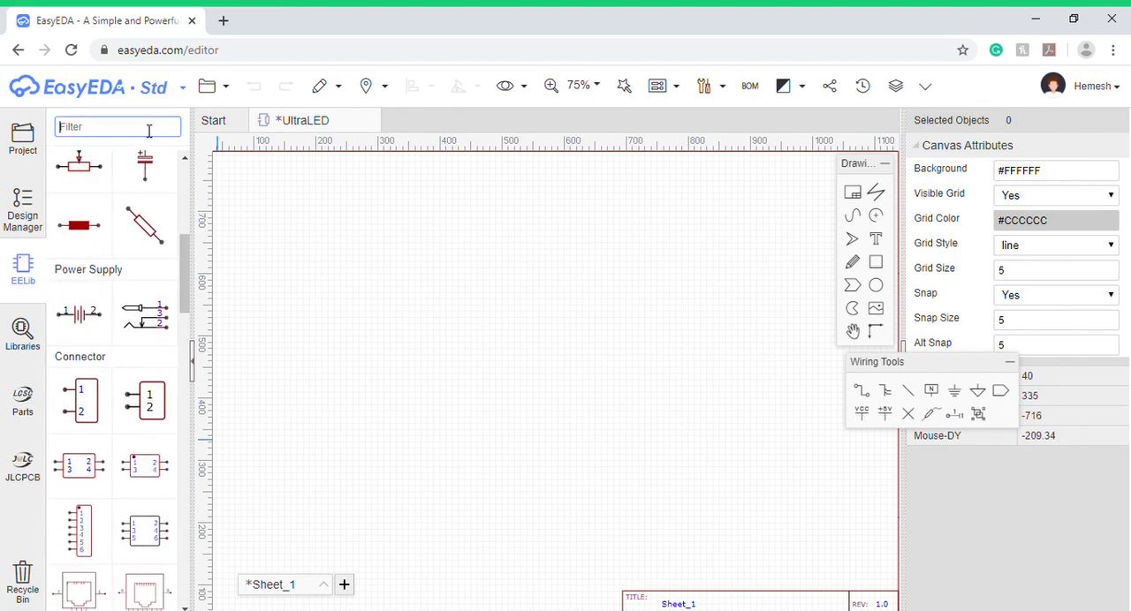
text(Arduino)
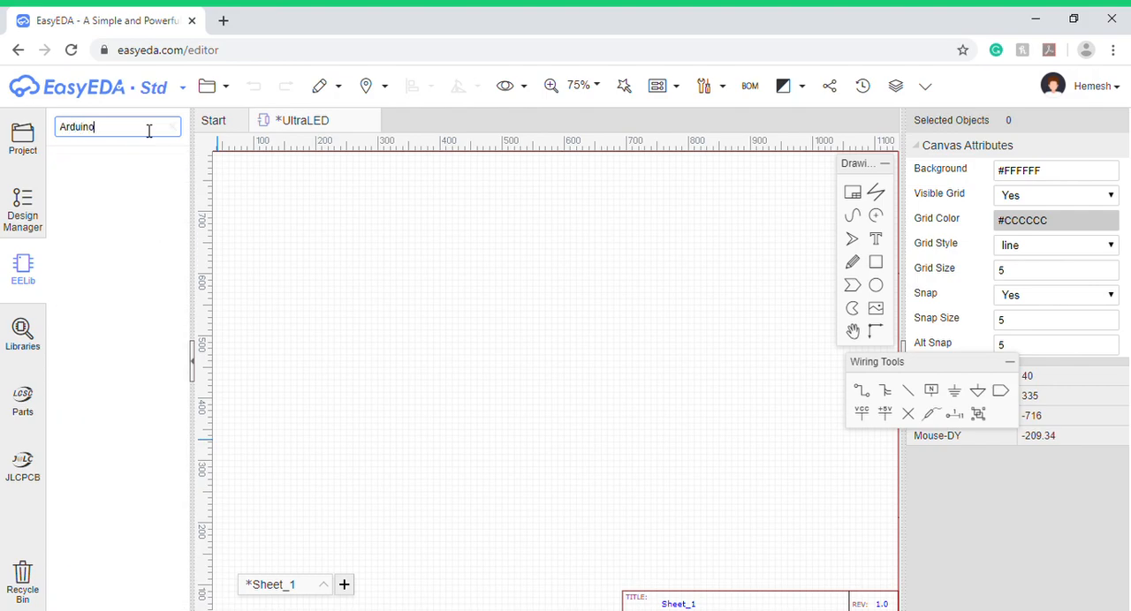
key(BackSpace)
key(BackSpace)
key(BackSpace)
key(BackSpace)
key(BackSpace)
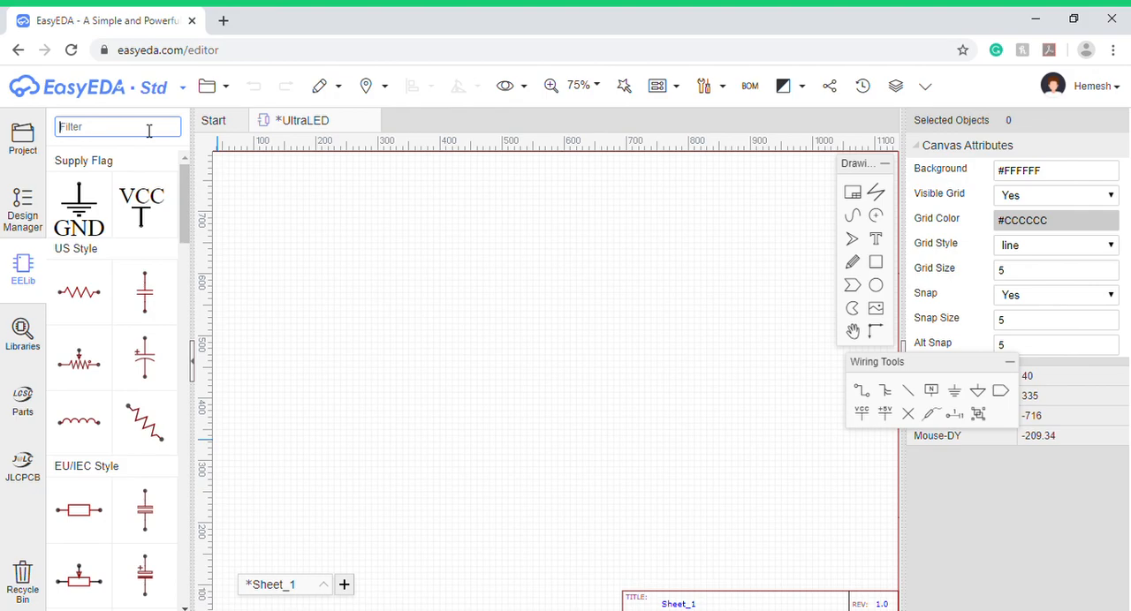
- Search the component libraries for "arduino nano" and show the user-contributed schematic symbols
click(39, 330)
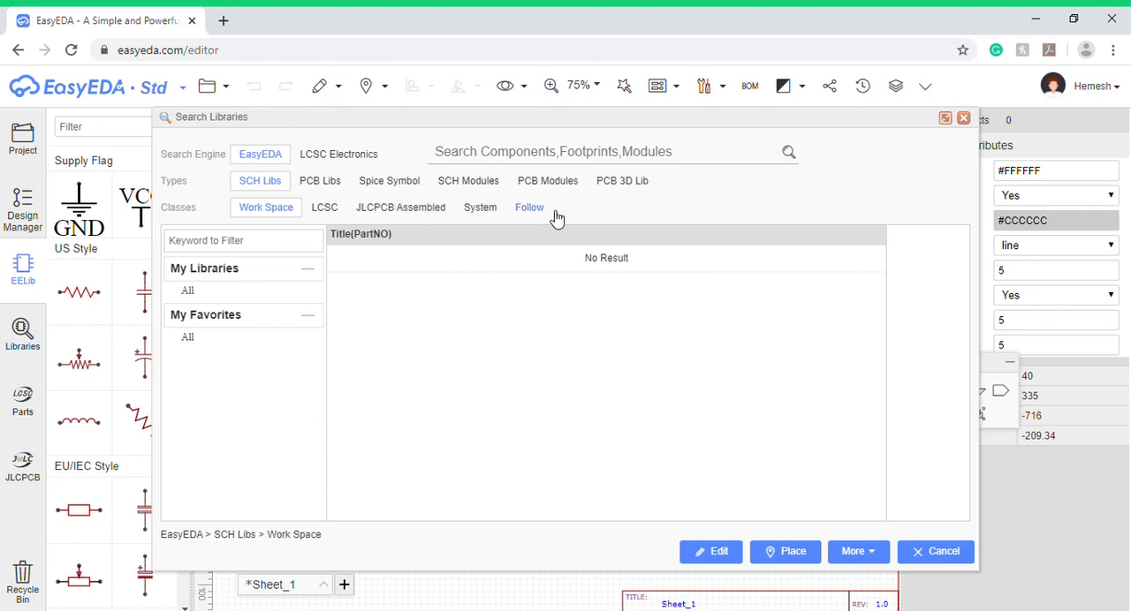
click(565, 152)
text(a)
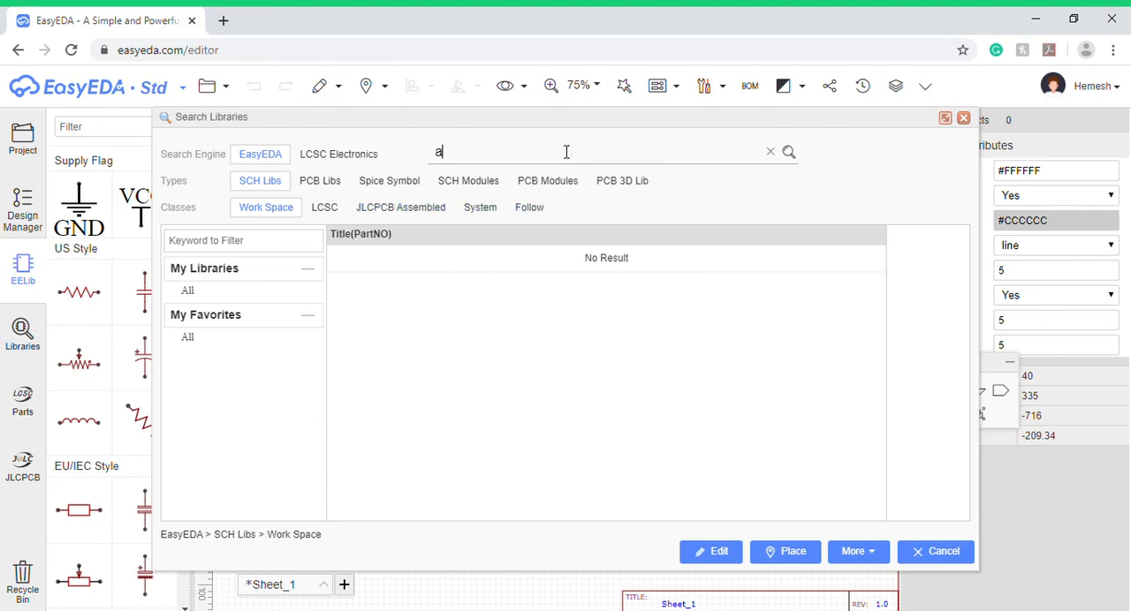
text(rduino nano)
key(Return)
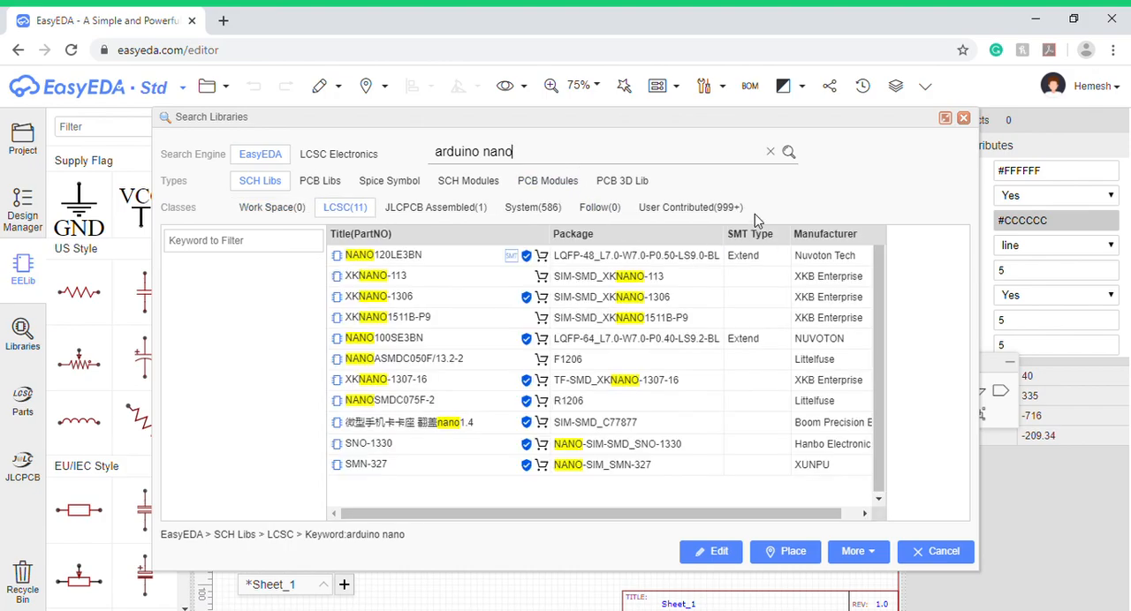
click(735, 208)
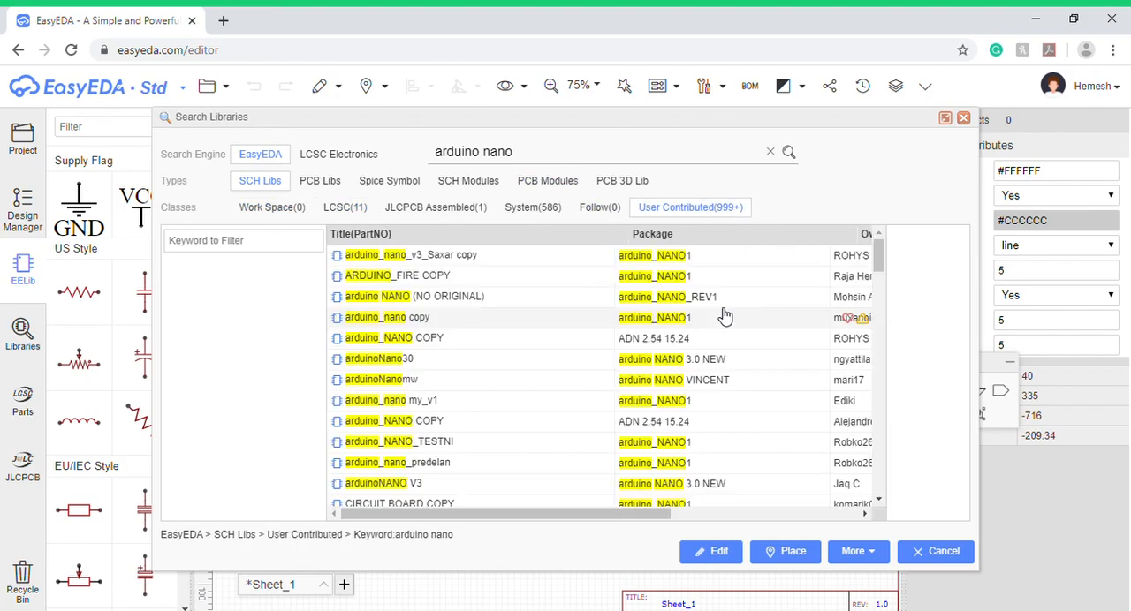
- Compare the previews of several user-contributed Arduino Nano symbols, including arduino_NANO COPY, HLN_A_N, arduino_NANO.1 and arduino nano
click(578, 258)
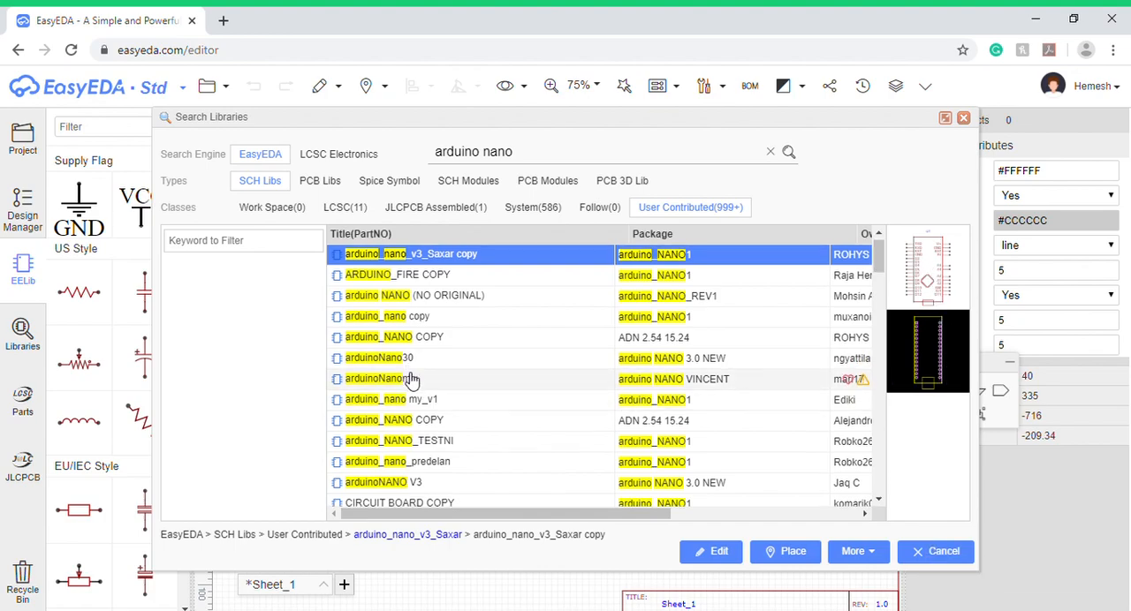
scroll(460, 407, down, 3)
scroll(495, 376, up, 1)
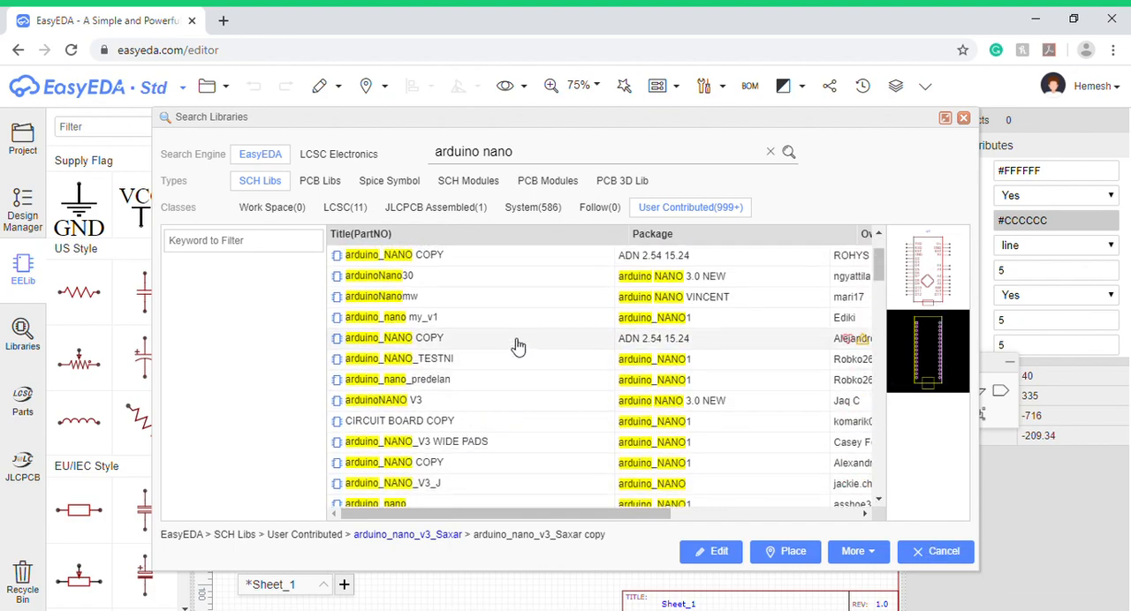
click(518, 342)
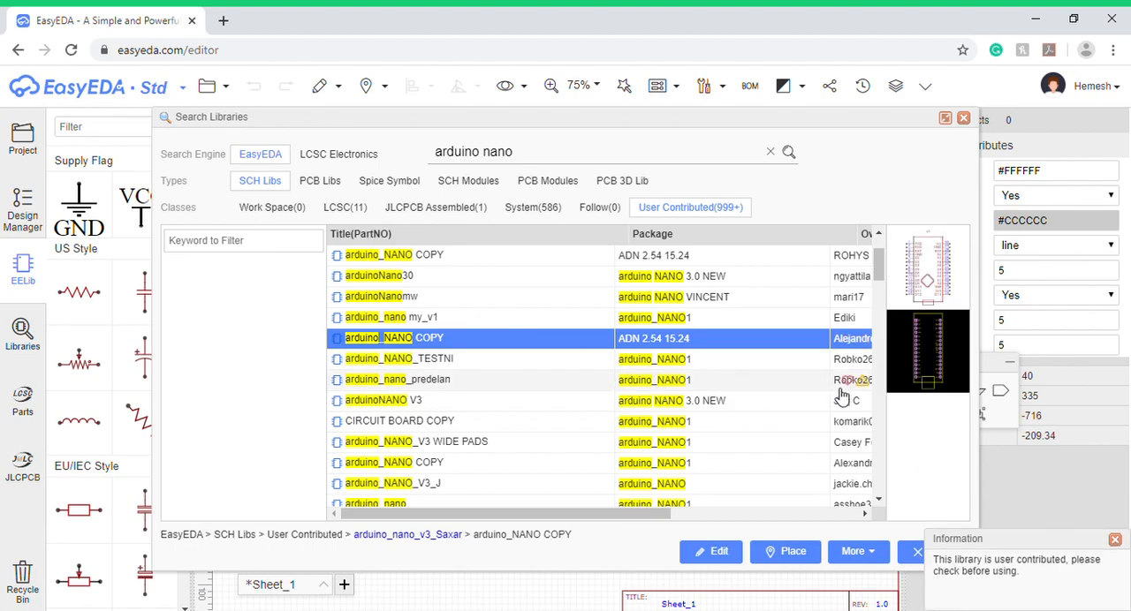
scroll(721, 380, down, 5)
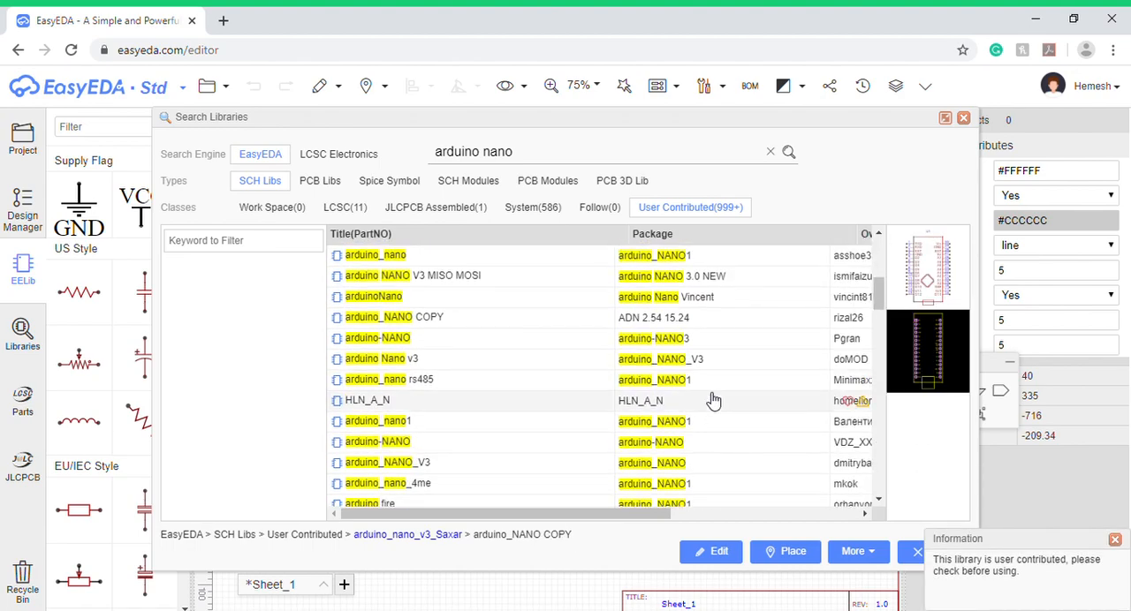
click(714, 398)
scroll(713, 398, down, 10)
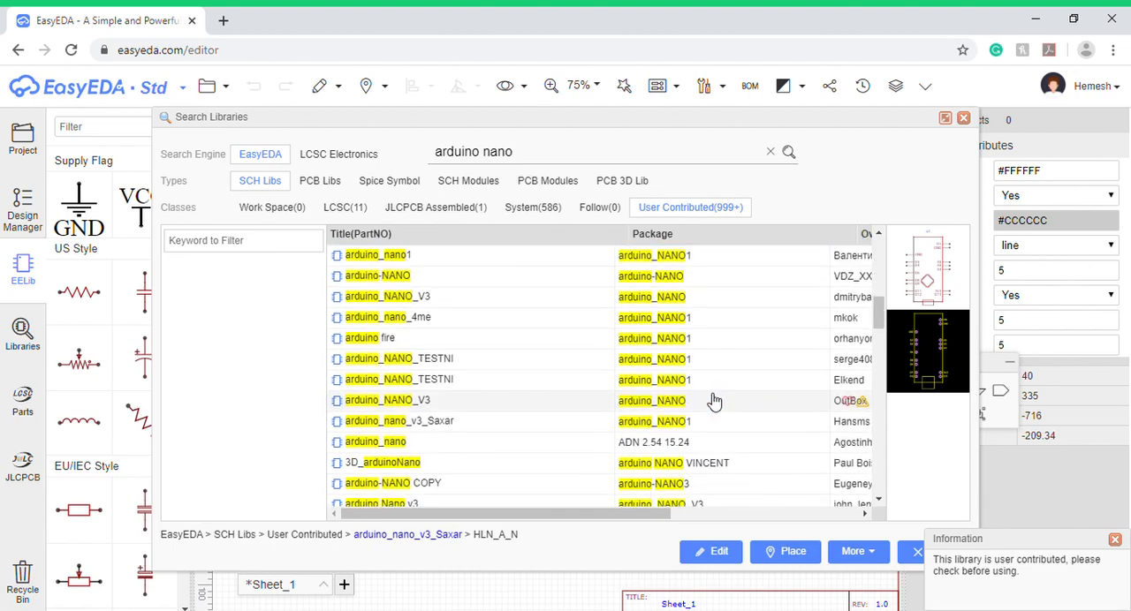
scroll(714, 402, up, 3)
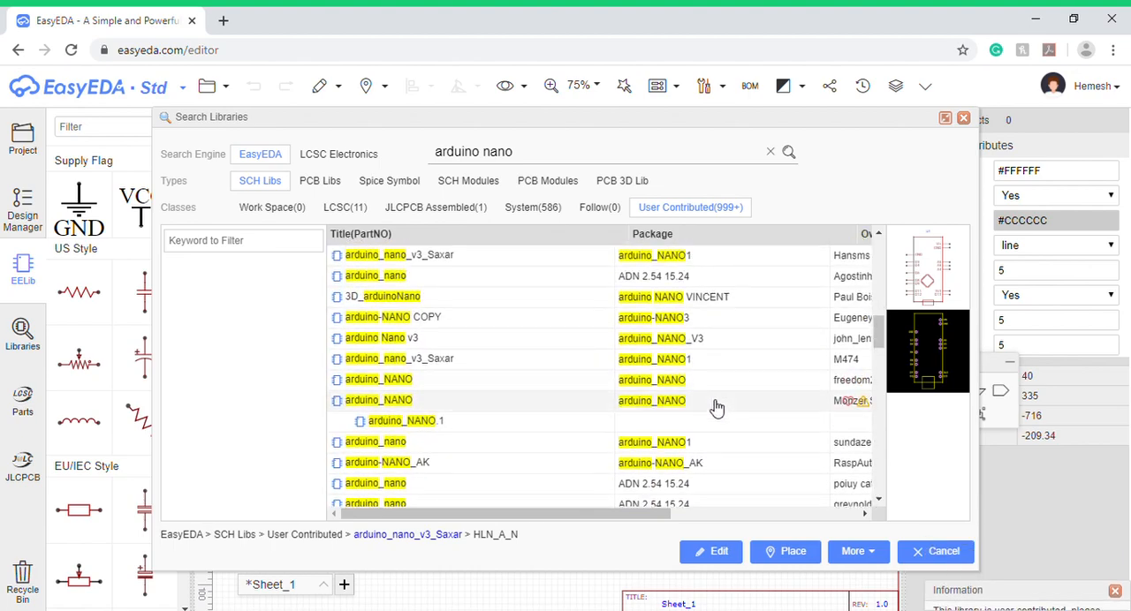
click(417, 424)
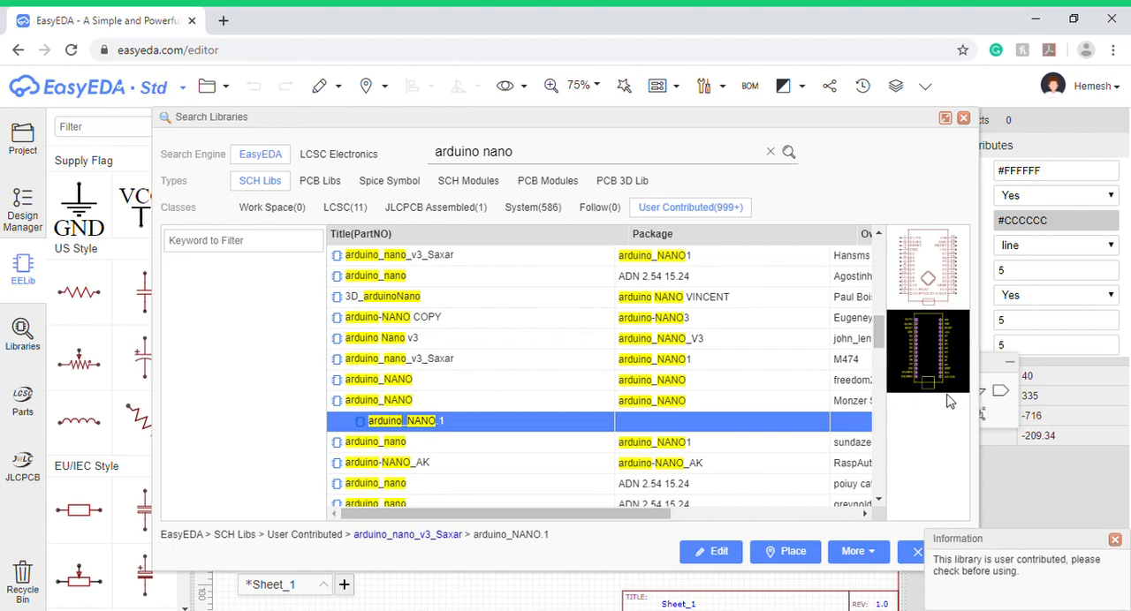
scroll(740, 398, down, 5)
scroll(747, 398, up, 5)
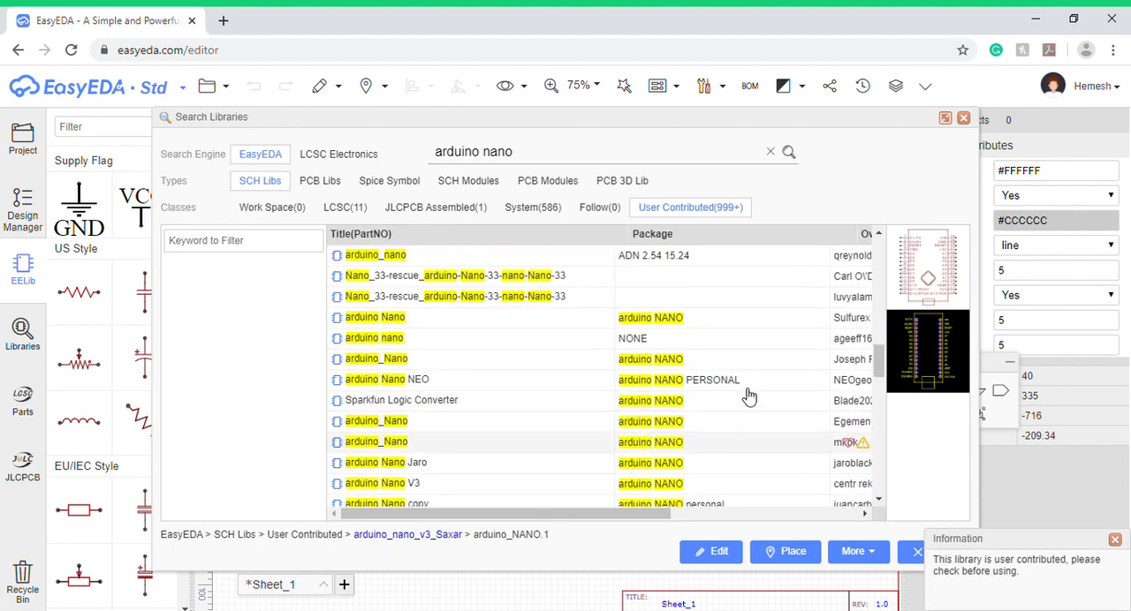
scroll(707, 380, down, 4)
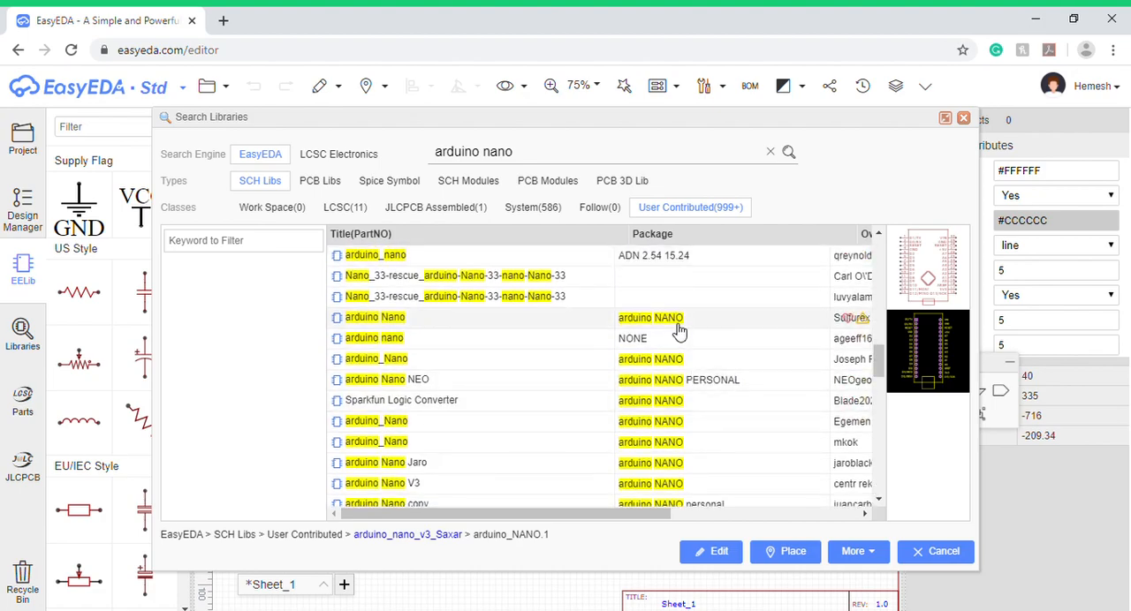
click(673, 340)
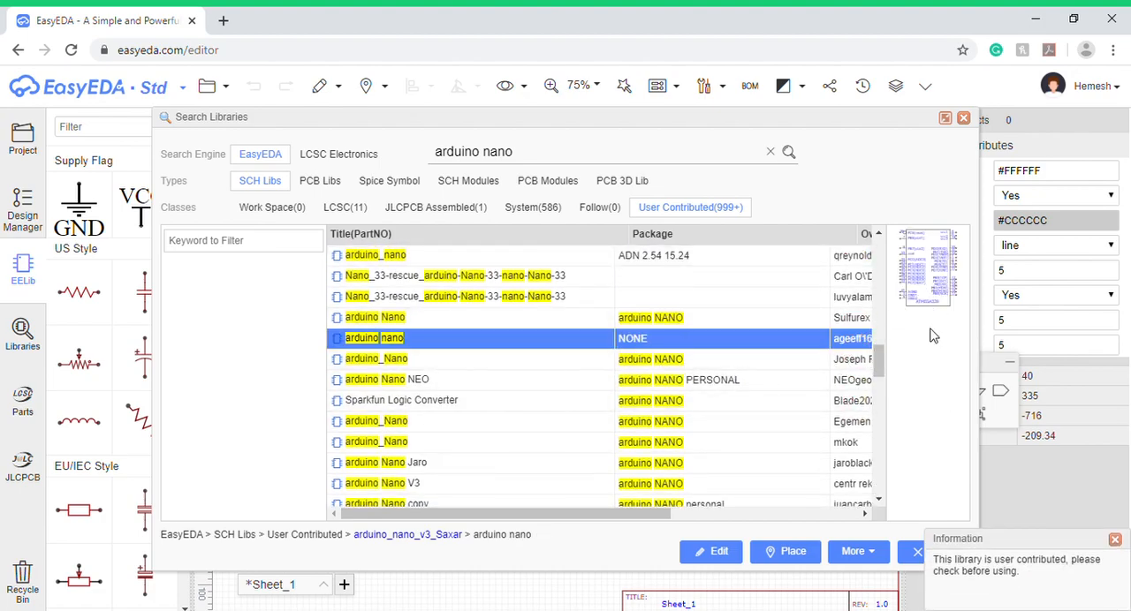
scroll(637, 360, down, 5)
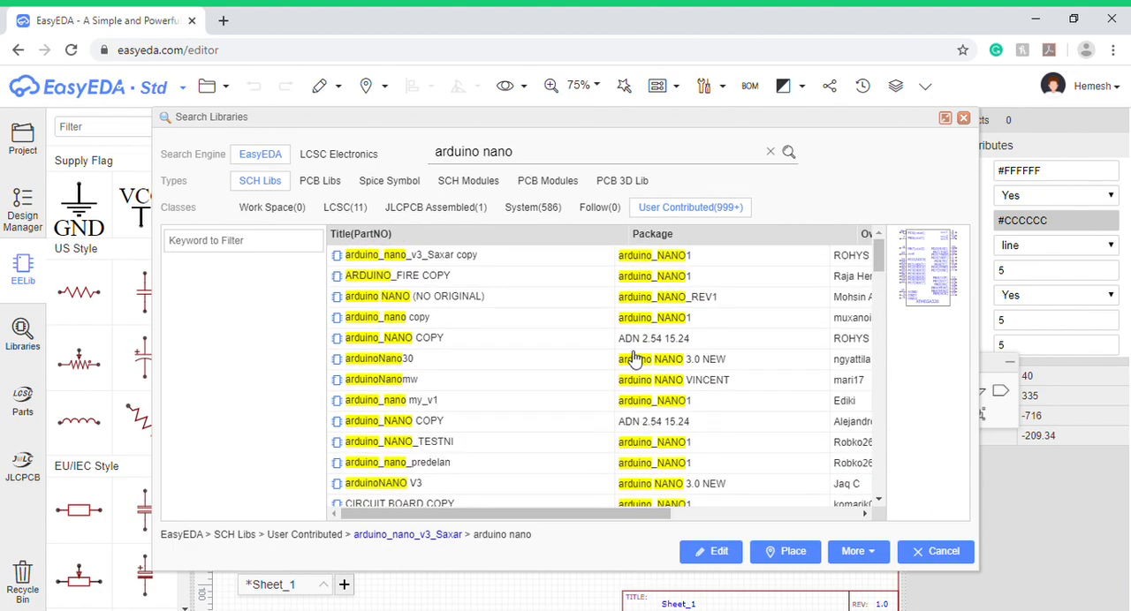
- Place one arduino_nano_v3_Saxar copy symbol with the arduino_NANO1 package near the middle of the sheet
click(642, 257)
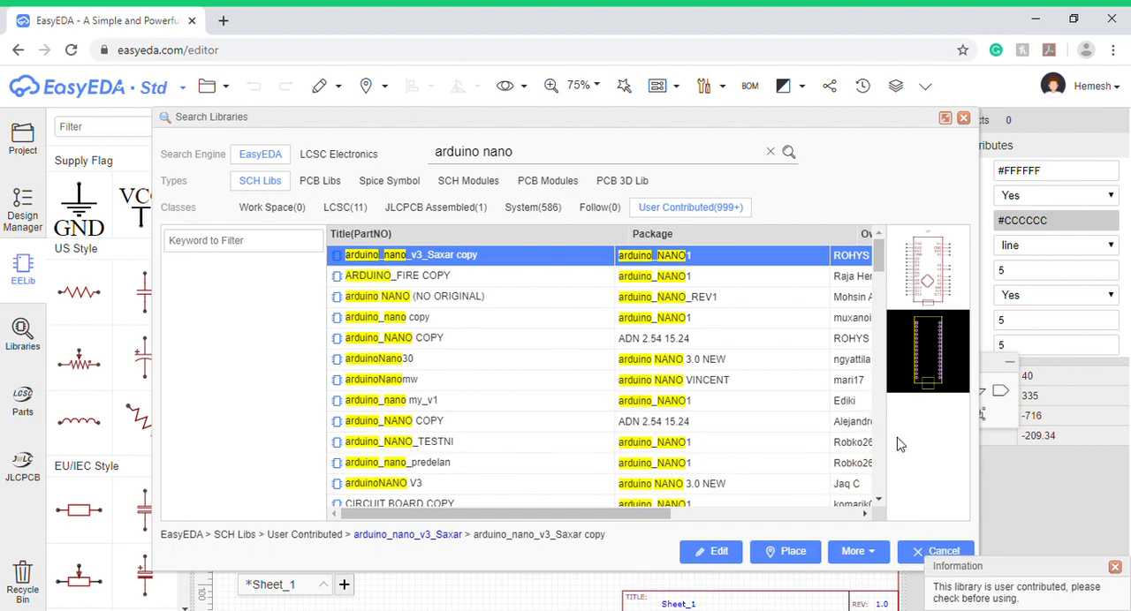
click(812, 553)
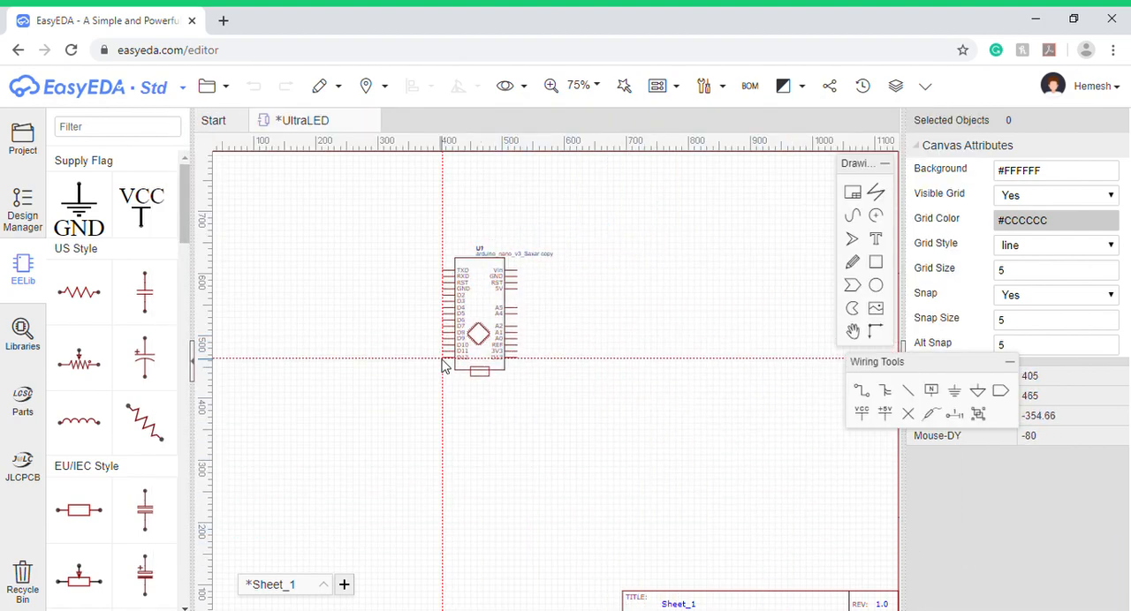
click(484, 390)
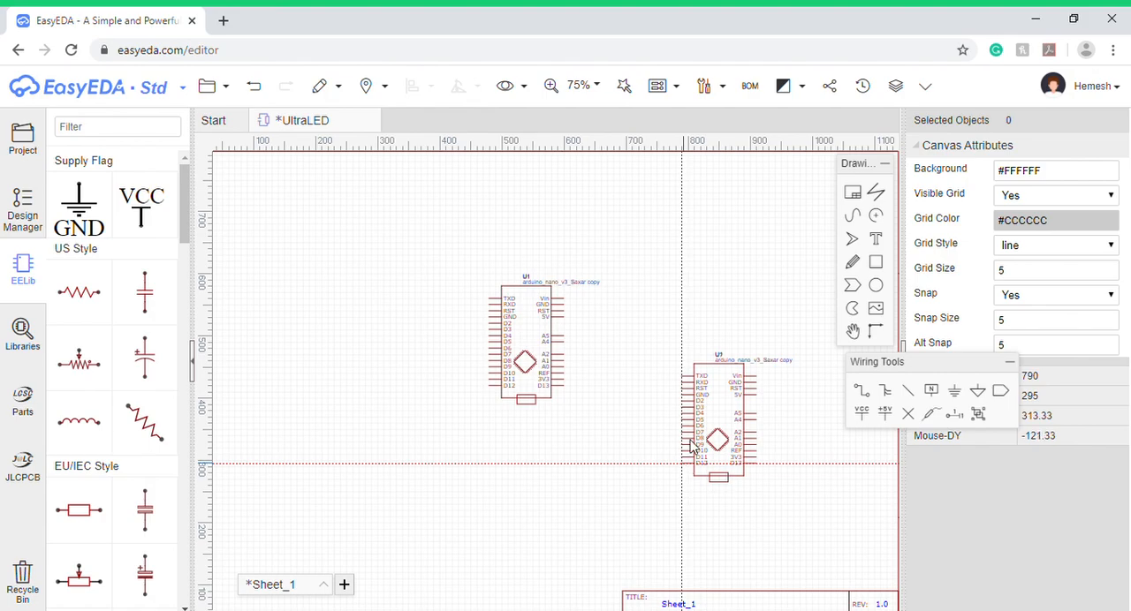
right_click(664, 363)
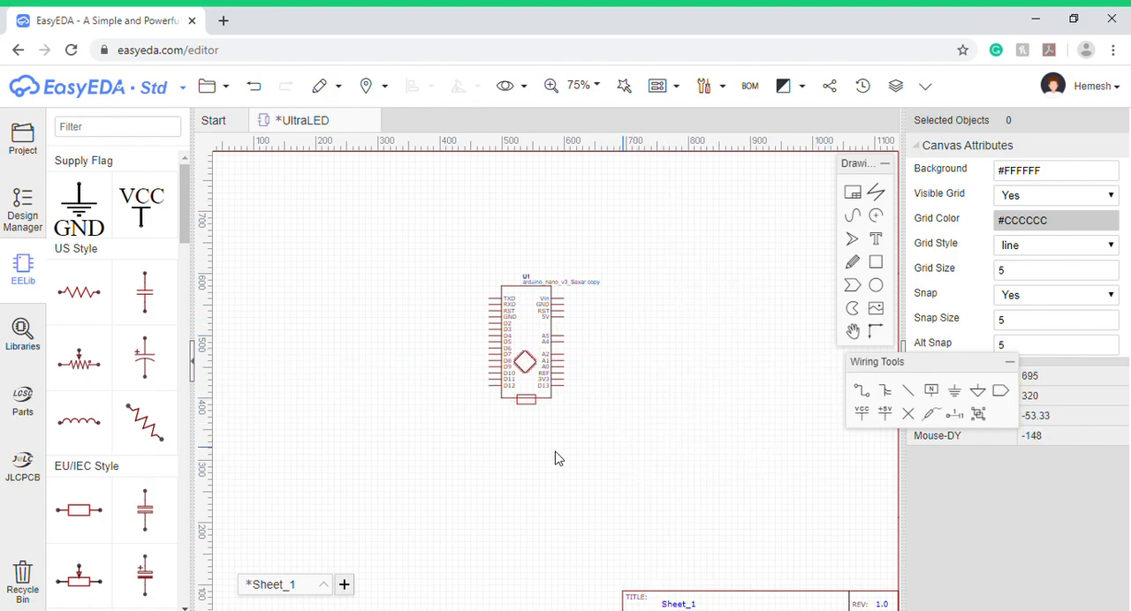
- Rename the placed Nano part as Arduino, and shift the Wiring Tools palette away from the part attributes
click(539, 355)
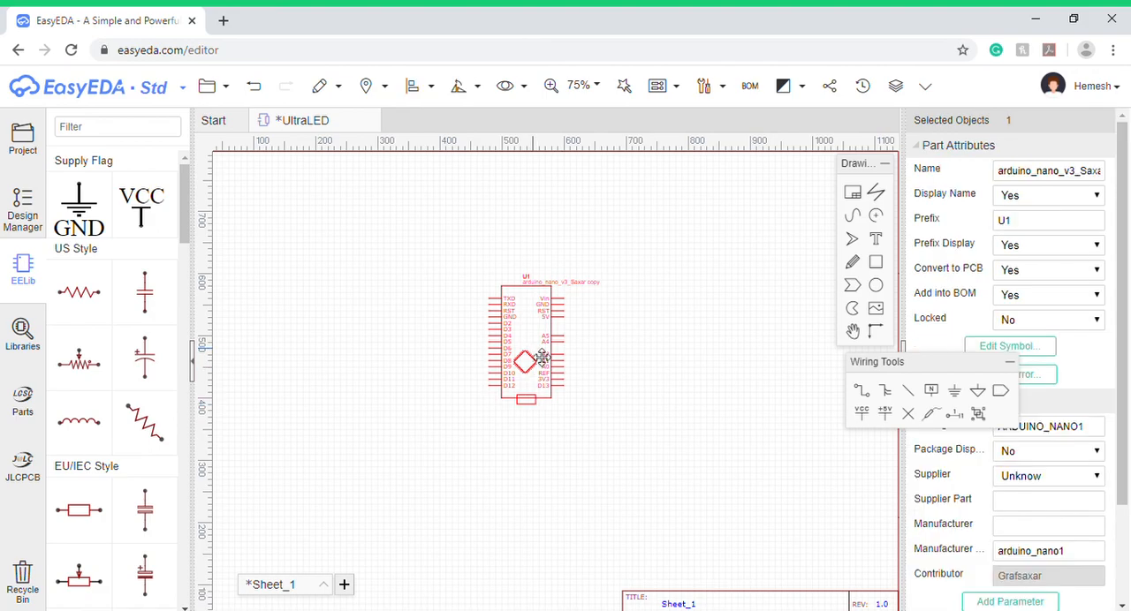
double_click(1093, 174)
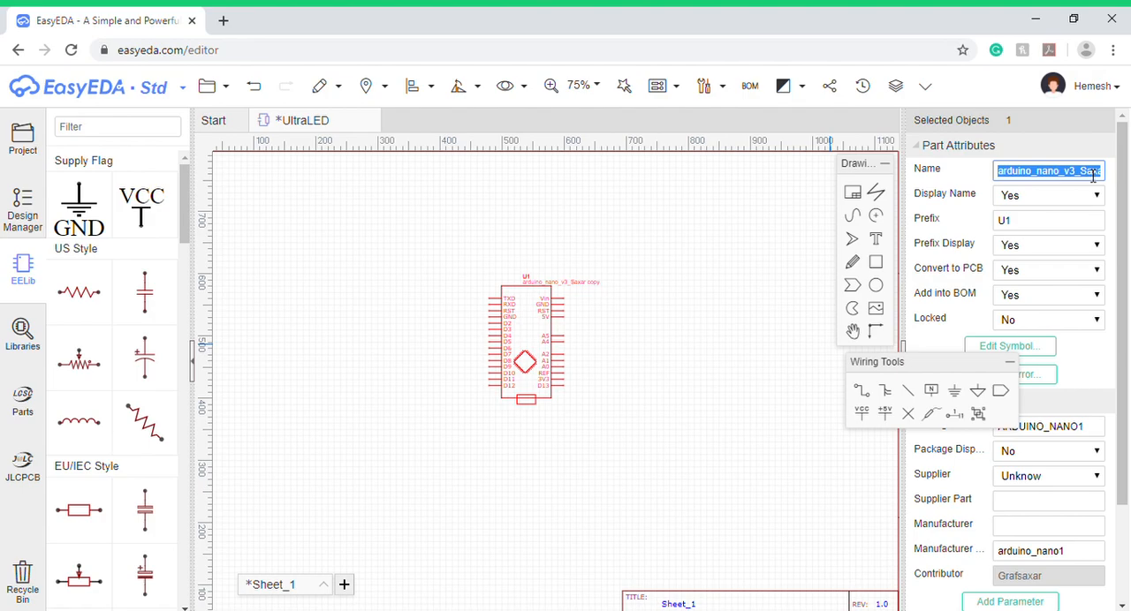
key(BackSpace)
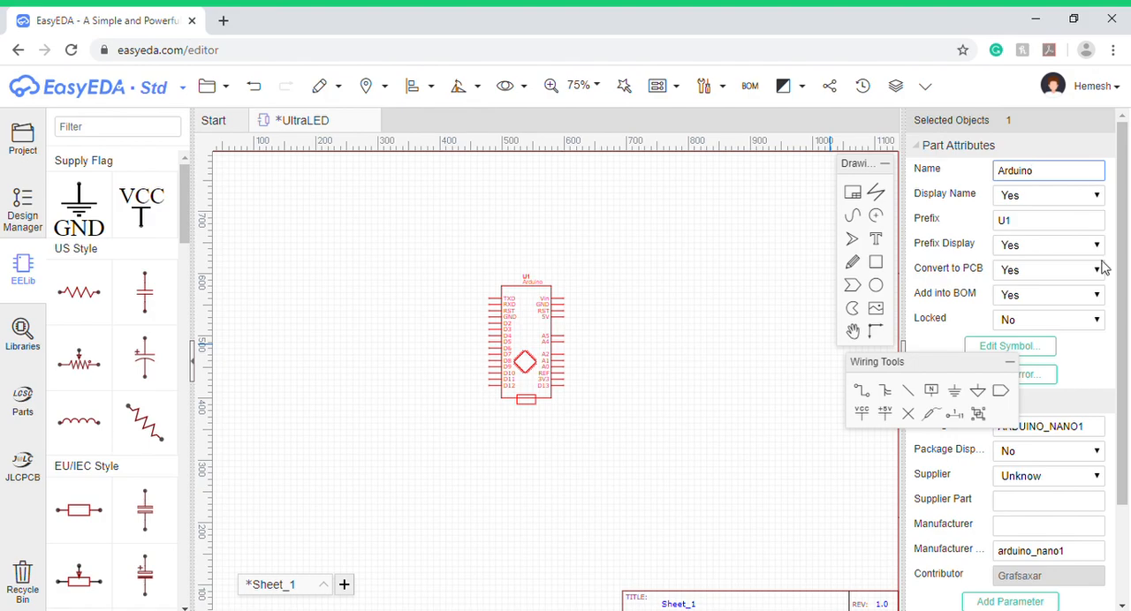
drag(962, 372, 892, 365)
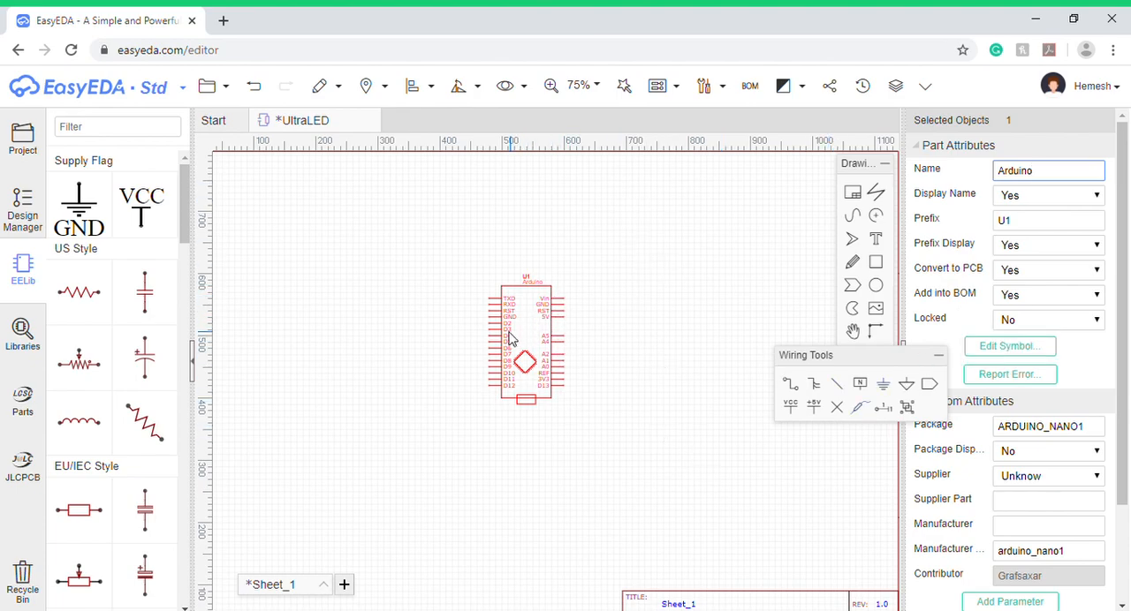
- Search the component libraries for "ultrasonic module" and show the user-contributed schematic symbols
click(13, 339)
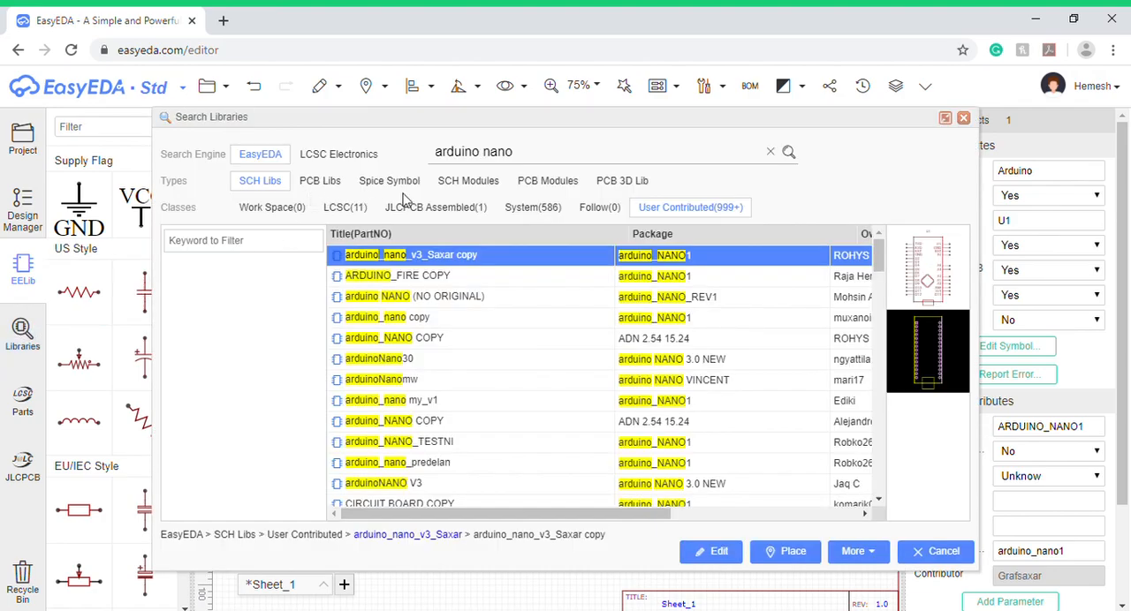
drag(563, 156, 437, 148)
key(BackSpace)
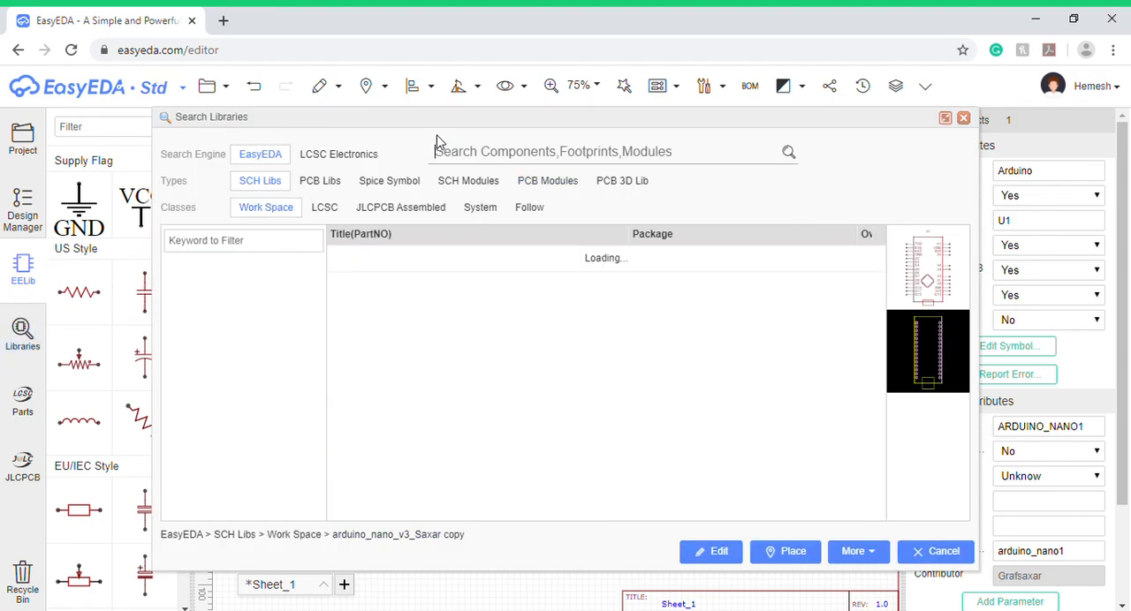
text(ultrasonic module)
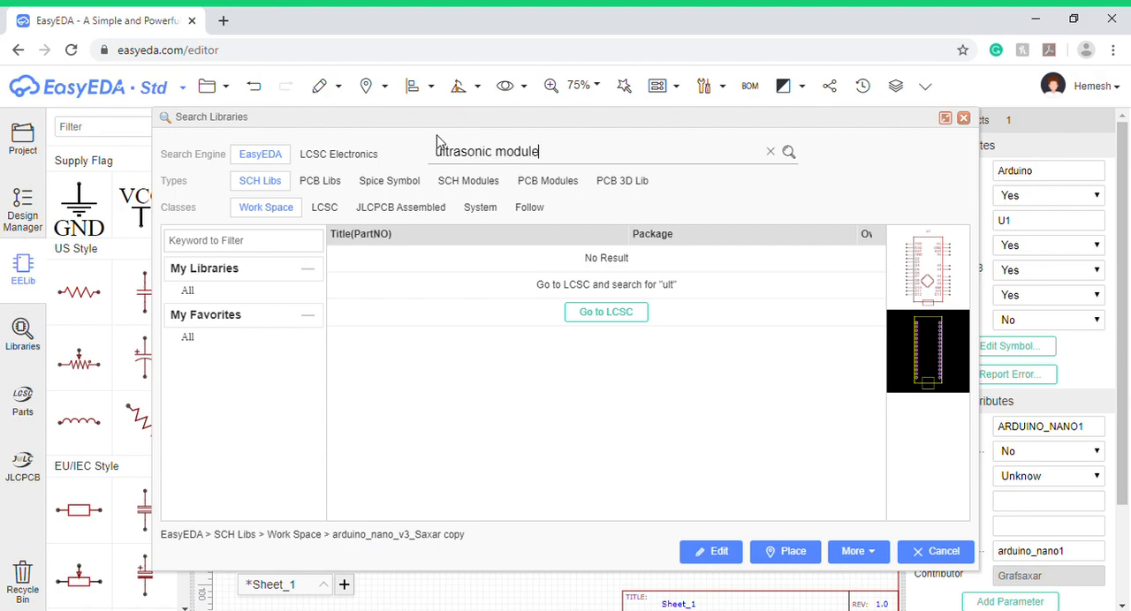
key(Return)
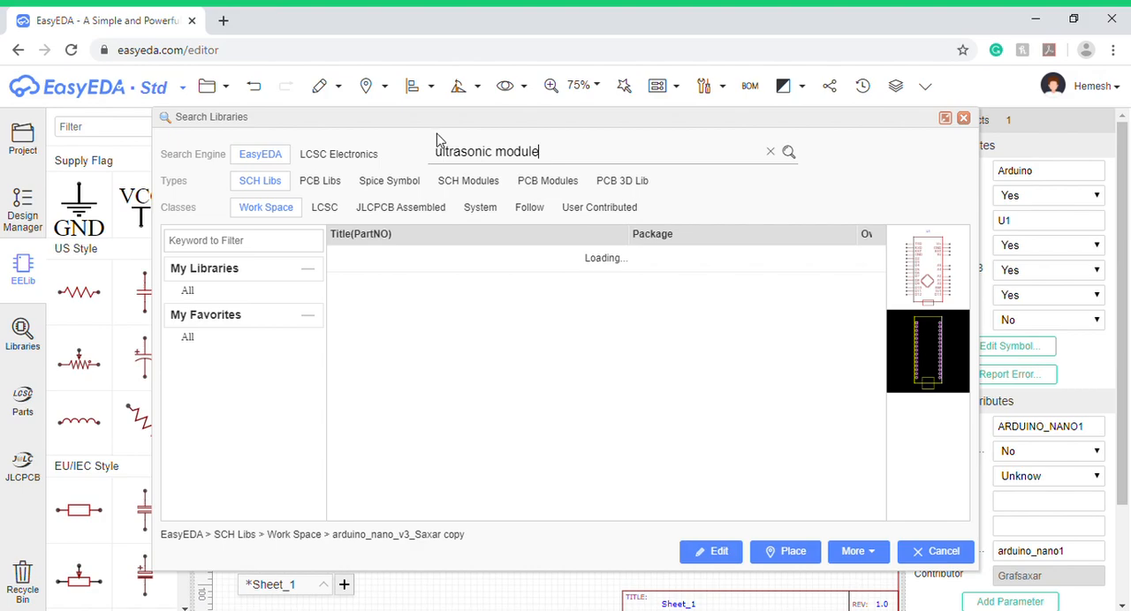
click(702, 210)
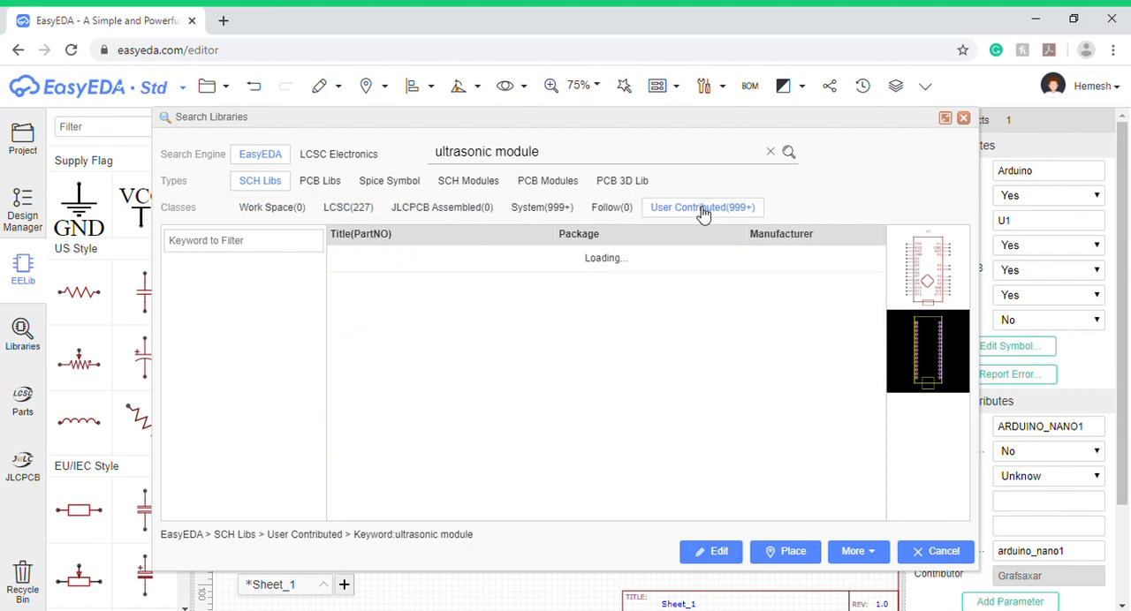
- Find the Ultrasonic sensor symbol with the ULTRASONIC SENSOR package and place one to the right of the Arduino
click(508, 257)
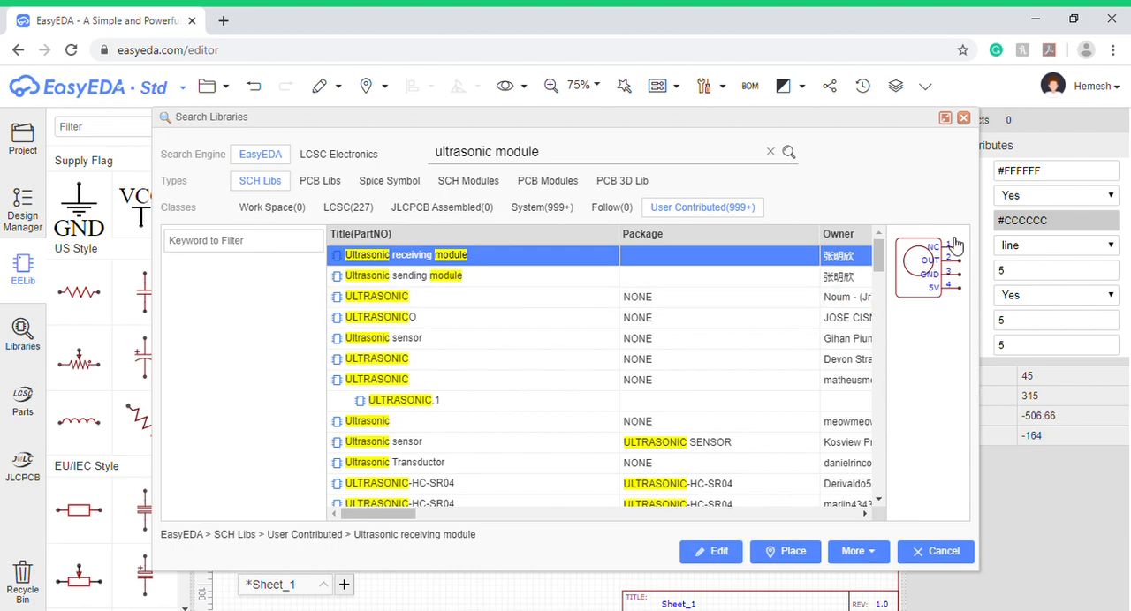
scroll(400, 413, down, 1)
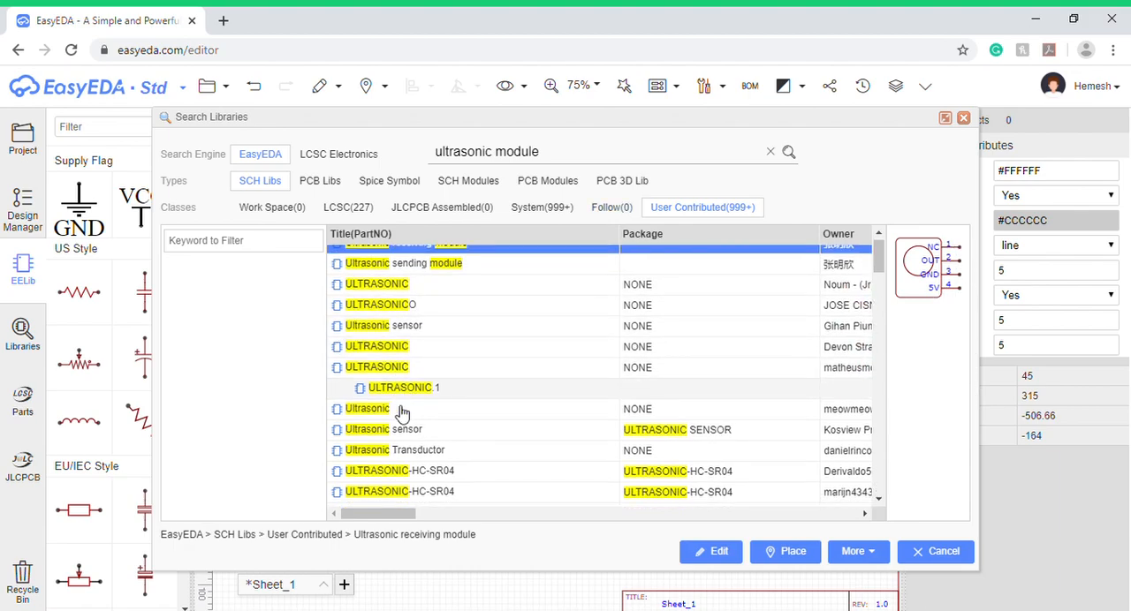
scroll(401, 406, down, 2)
click(400, 379)
click(402, 359)
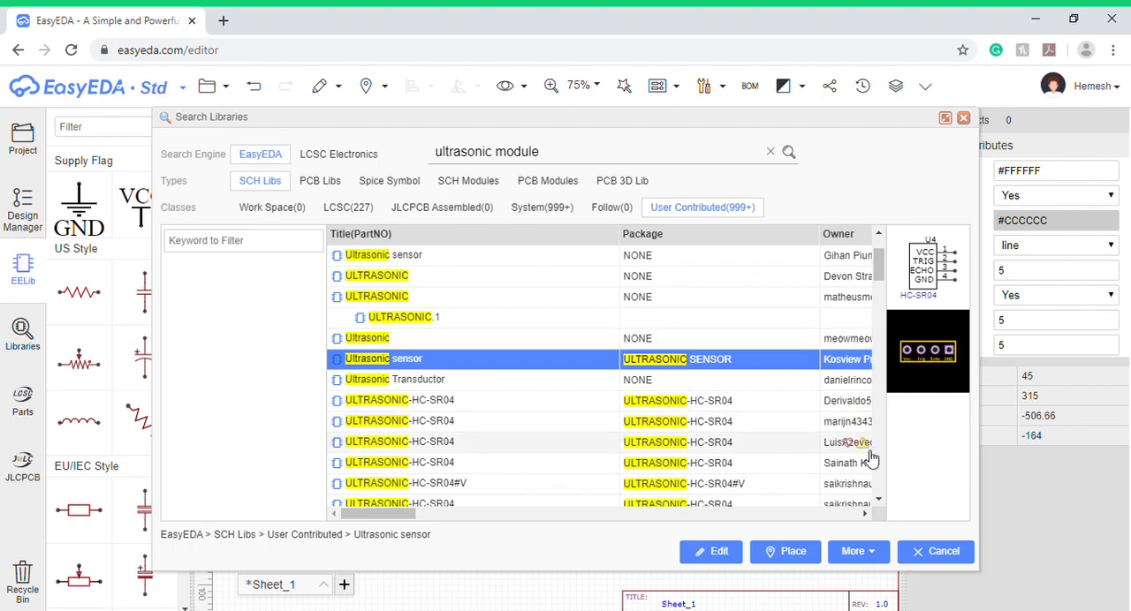
click(793, 553)
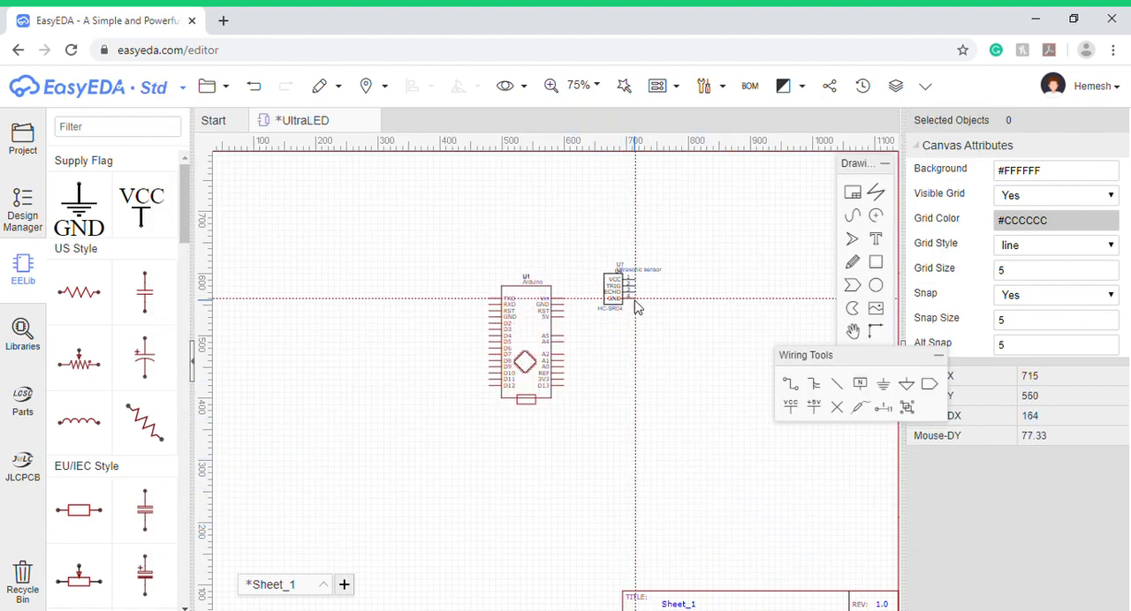
click(658, 318)
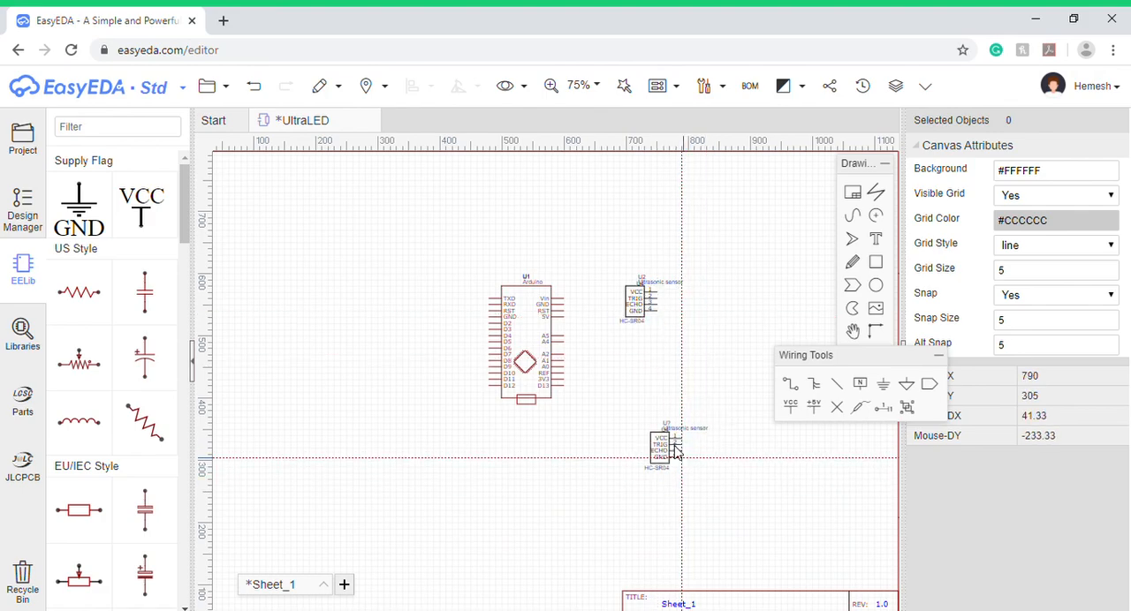
key(Escape)
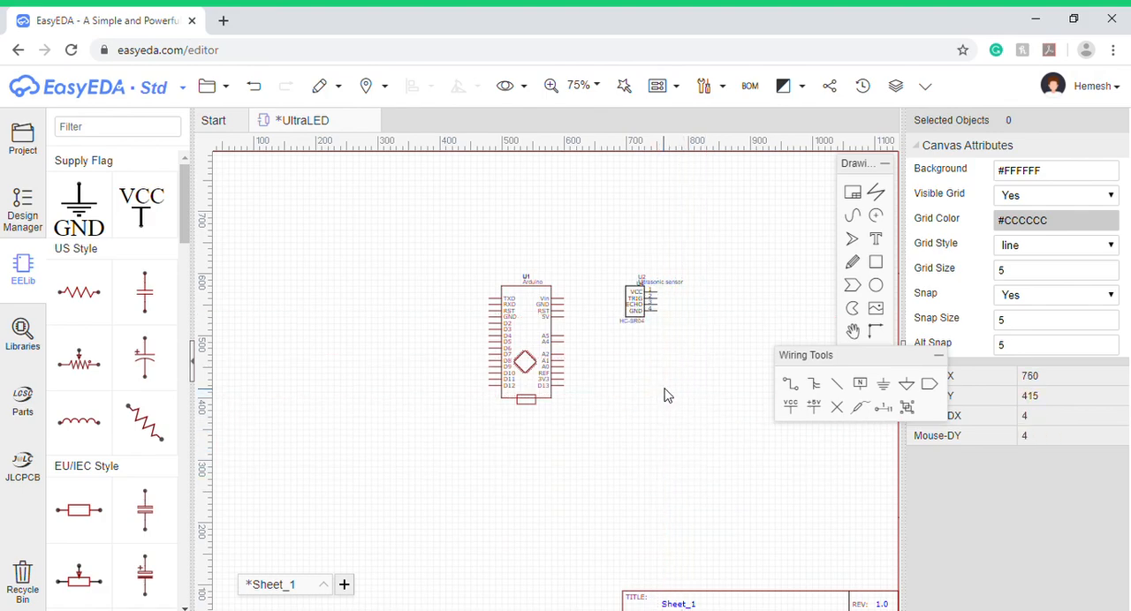
- Try to clear the ultrasonic sensor's name in its part attributes
click(636, 319)
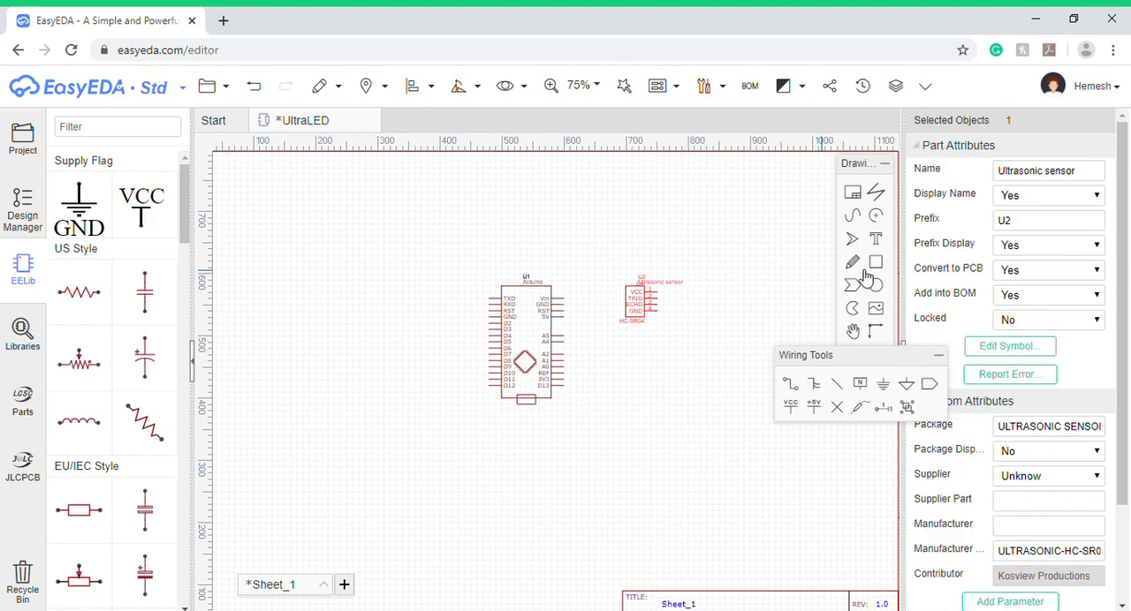
click(1101, 181)
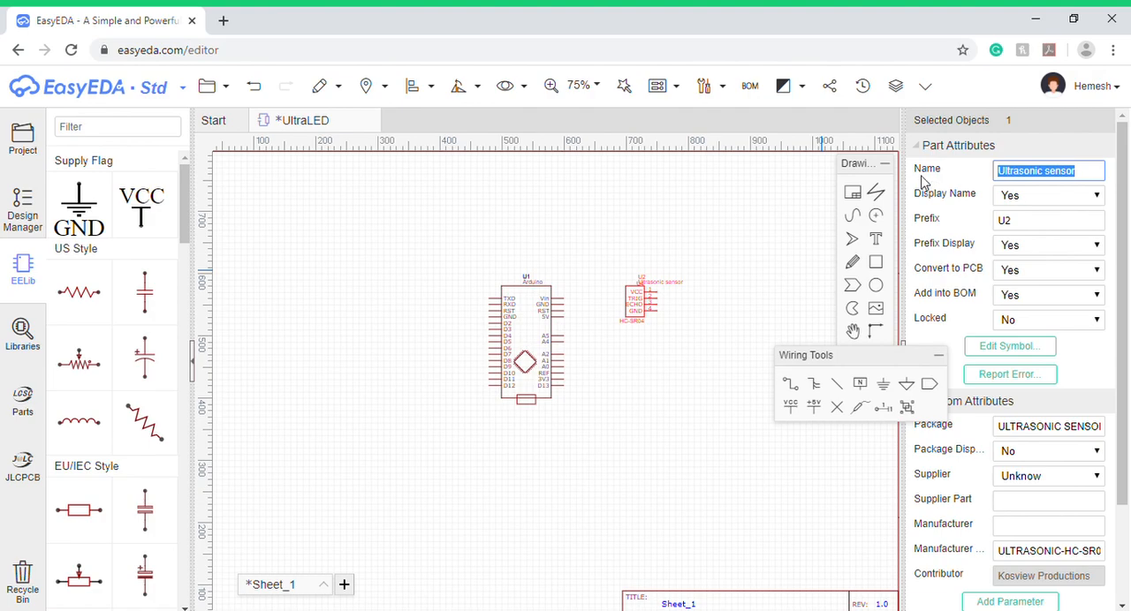
key(BackSpace)
- Move the "Ultrasonic sensor" name label to the upper right, clear of the symbol, and select the U2 prefix label
scroll(675, 309, up, 5)
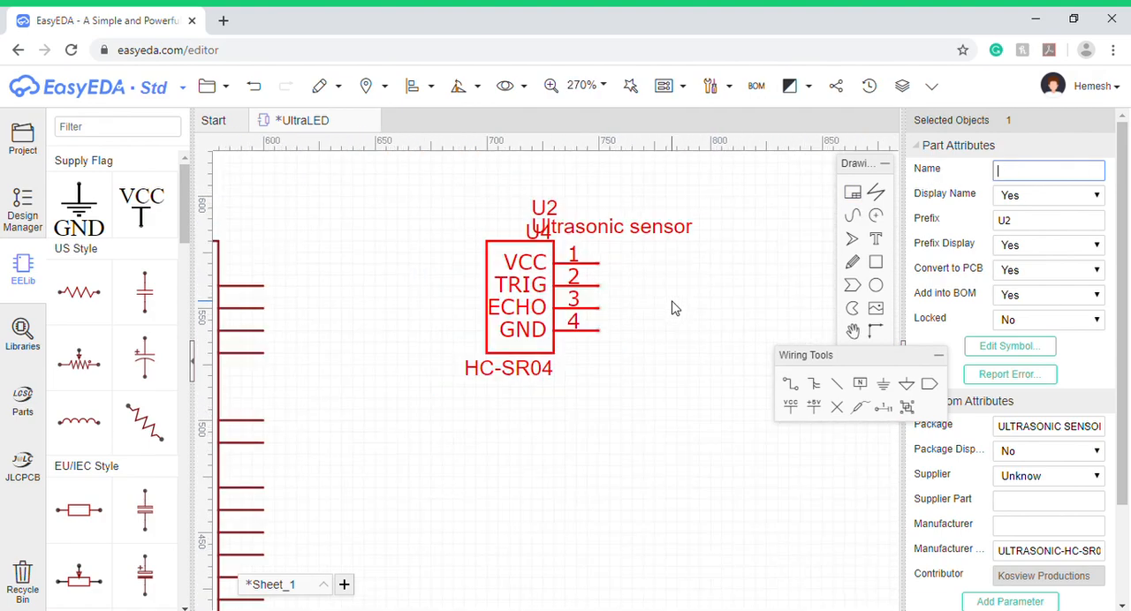
drag(579, 237, 642, 230)
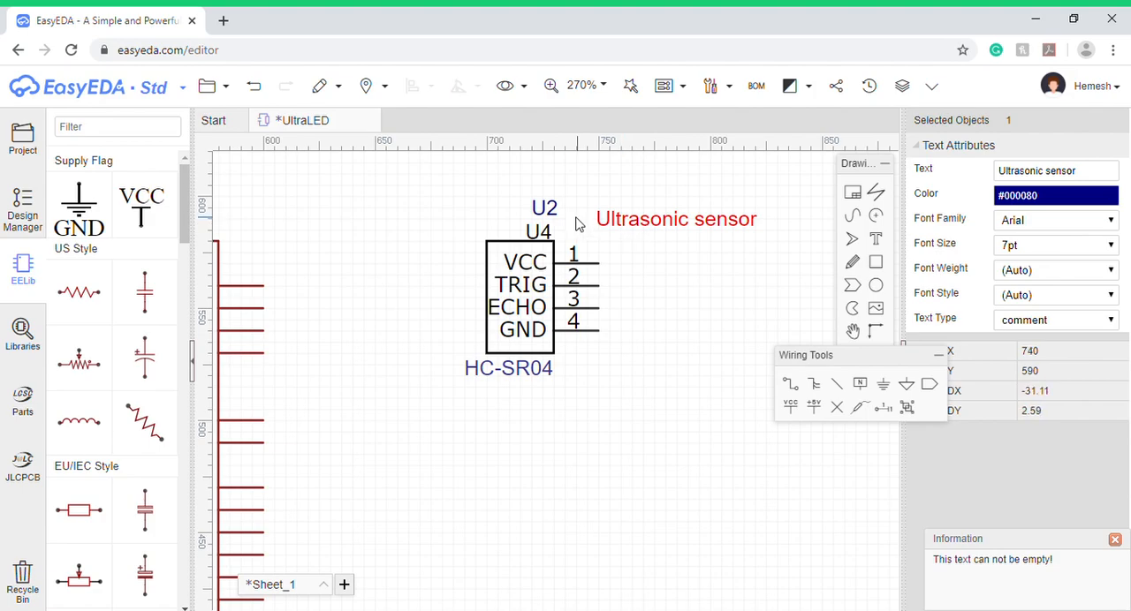
click(548, 212)
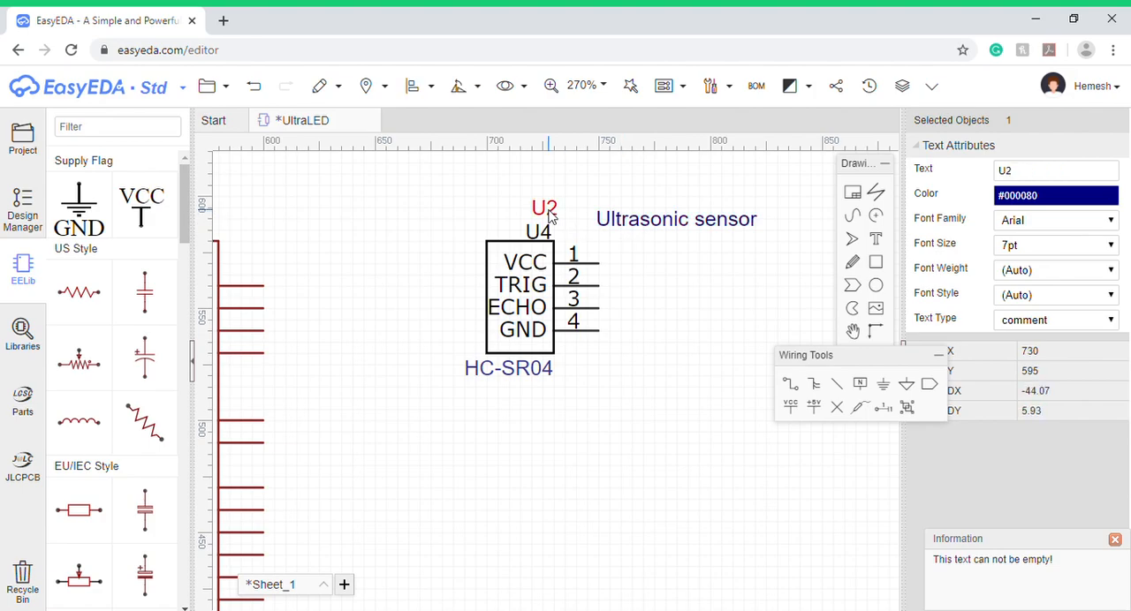
- Remove the U2 prefix label and shift the ultrasonic sensor symbol slightly, with its name label above the symbol
click(550, 262)
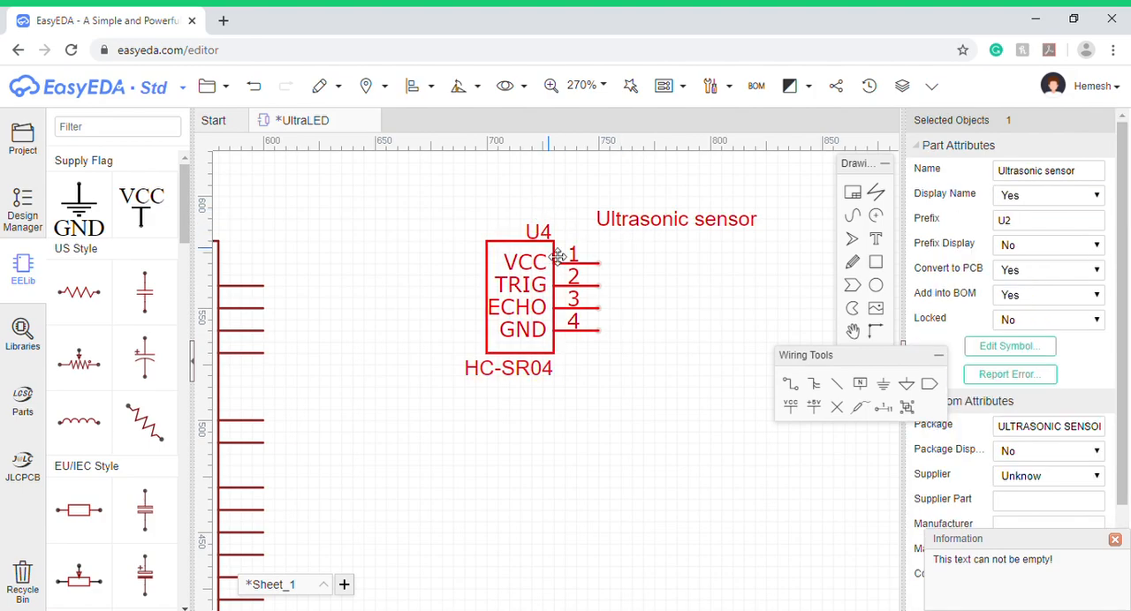
drag(551, 263, 572, 274)
drag(701, 234, 555, 223)
- Change the "Ultrasonic sensor" label text to "Sensor" and place it just above the symbol
drag(1096, 178, 990, 172)
key(BackSpace)
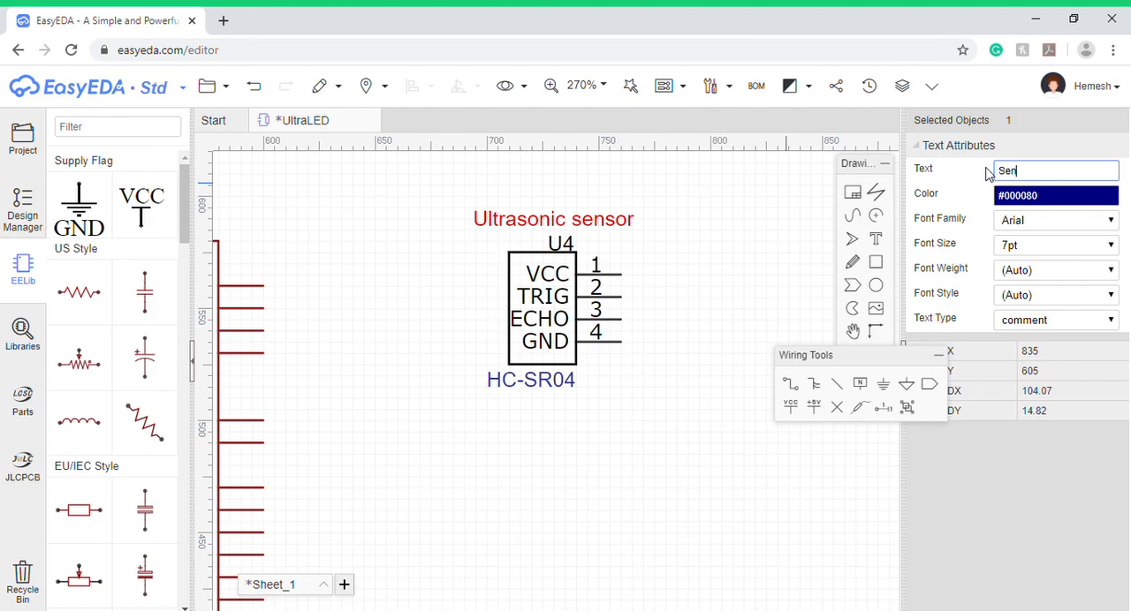
key(Return)
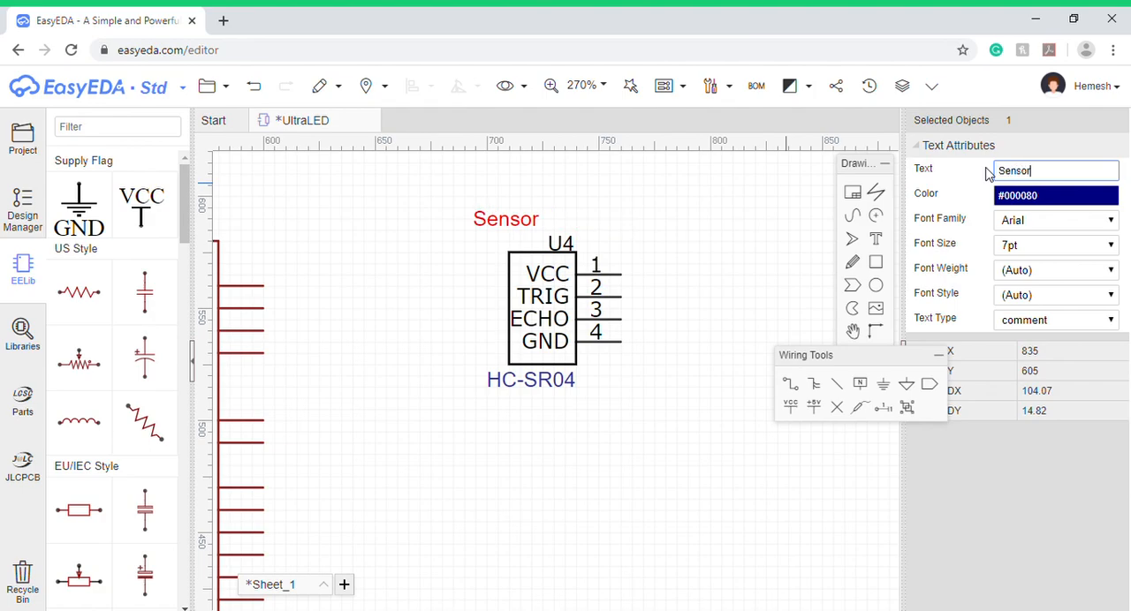
drag(510, 228, 543, 241)
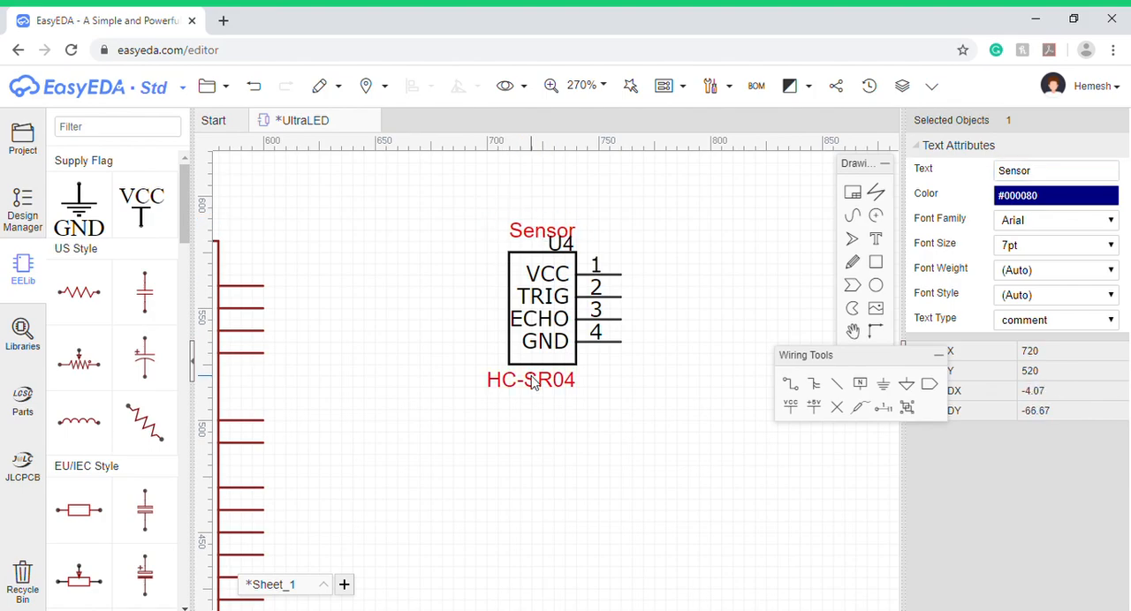
- Show the Arduino and the sensor together at 100% zoom and move the Wiring Tools palette off the canvas
scroll(603, 433, down, 4)
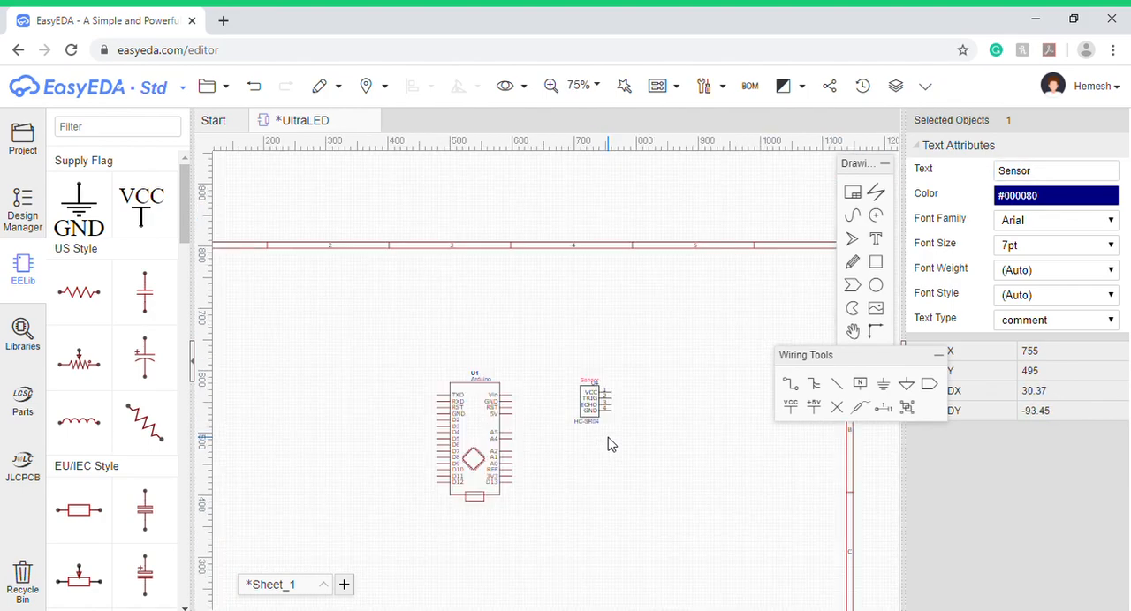
scroll(610, 437, up, 1)
click(605, 87)
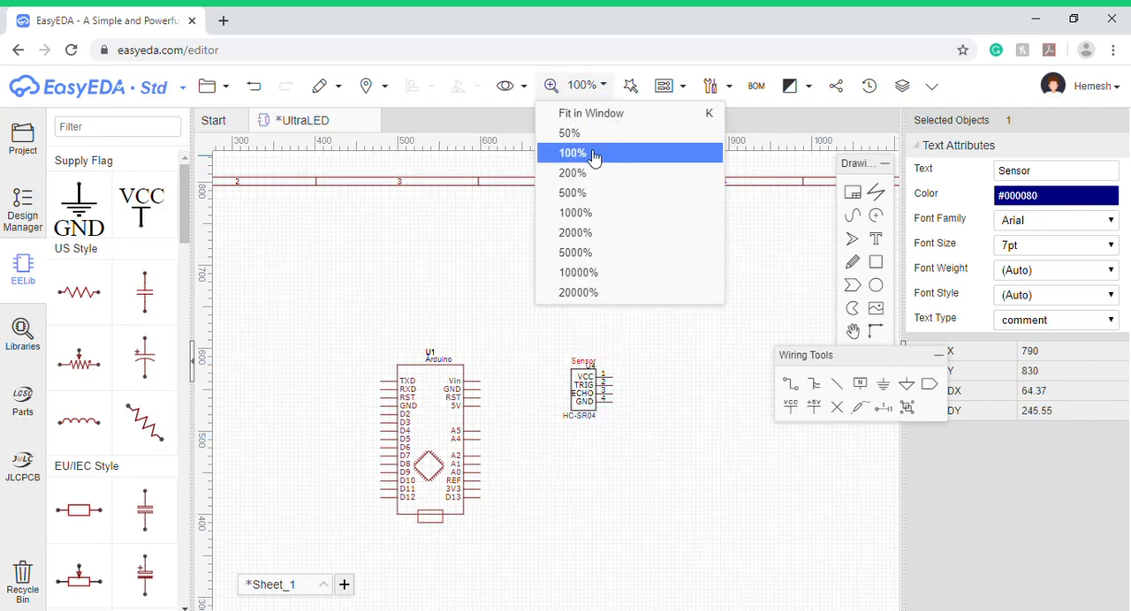
click(619, 293)
scroll(607, 290, down, 15)
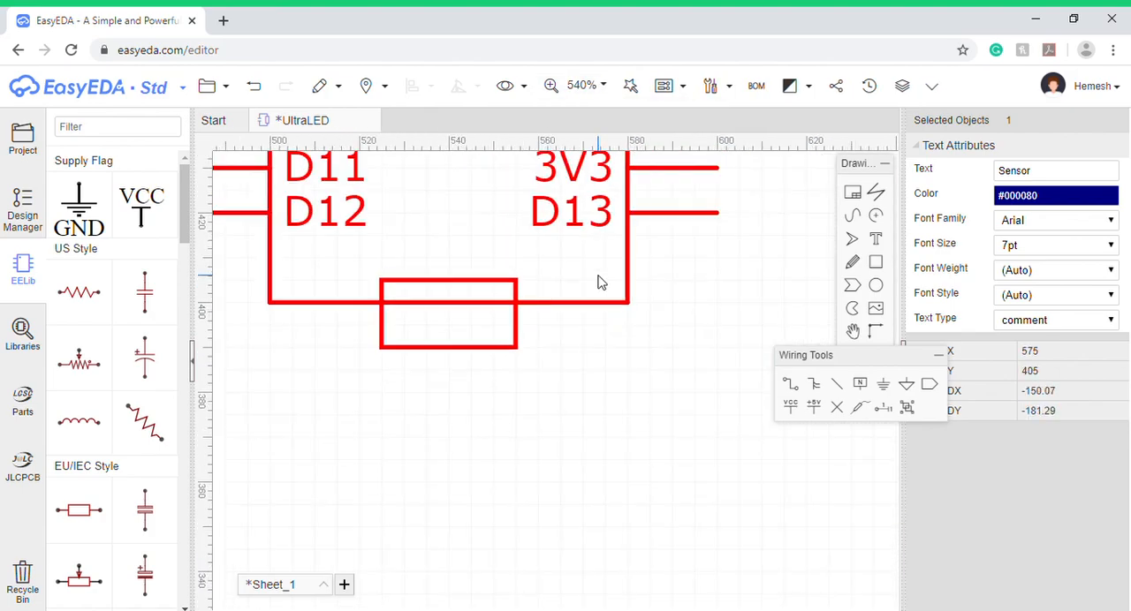
mouse_move(583, 86)
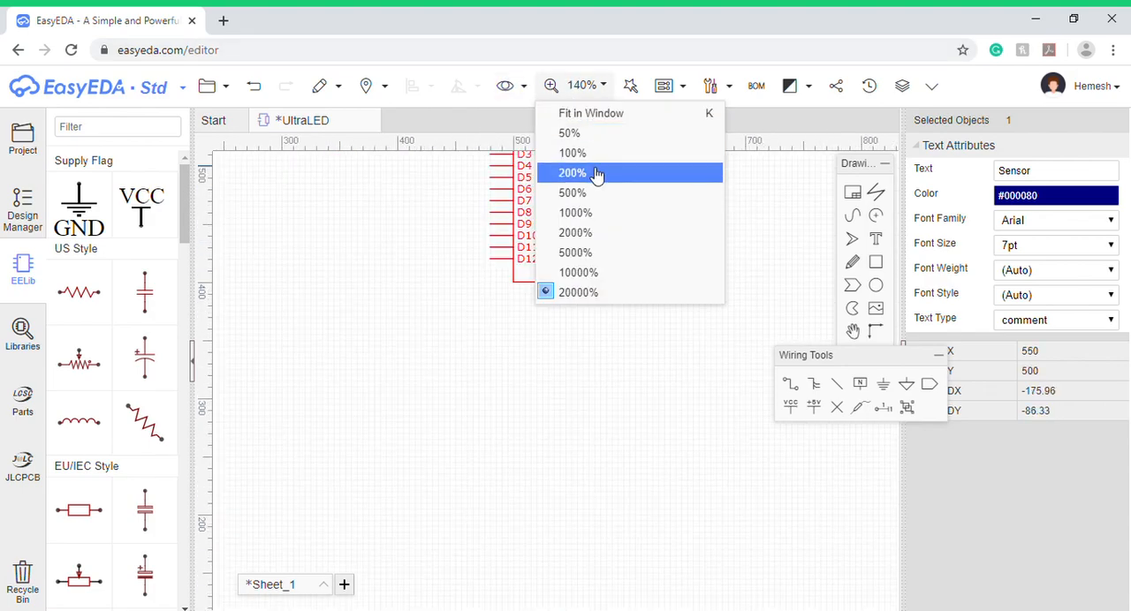
click(597, 178)
scroll(593, 200, down, 5)
mouse_move(551, 71)
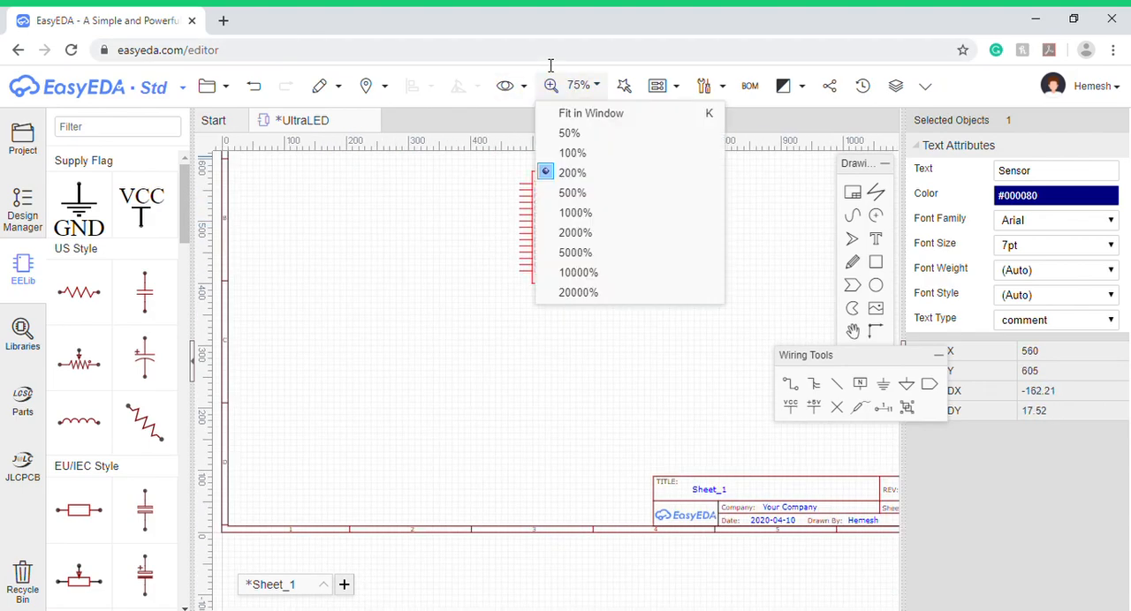
click(608, 115)
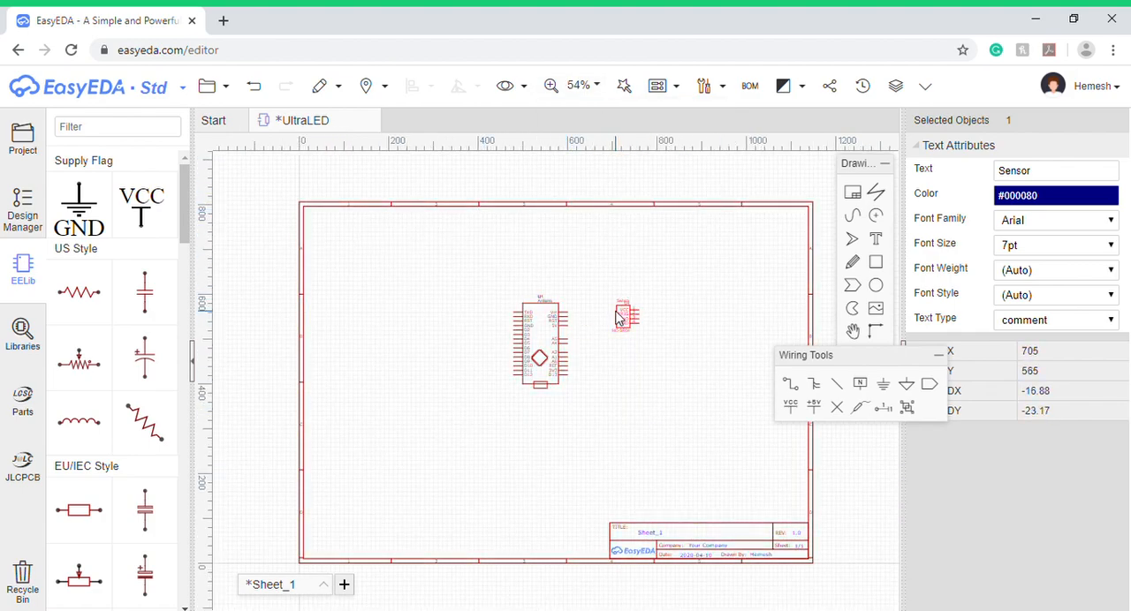
scroll(645, 317, up, 3)
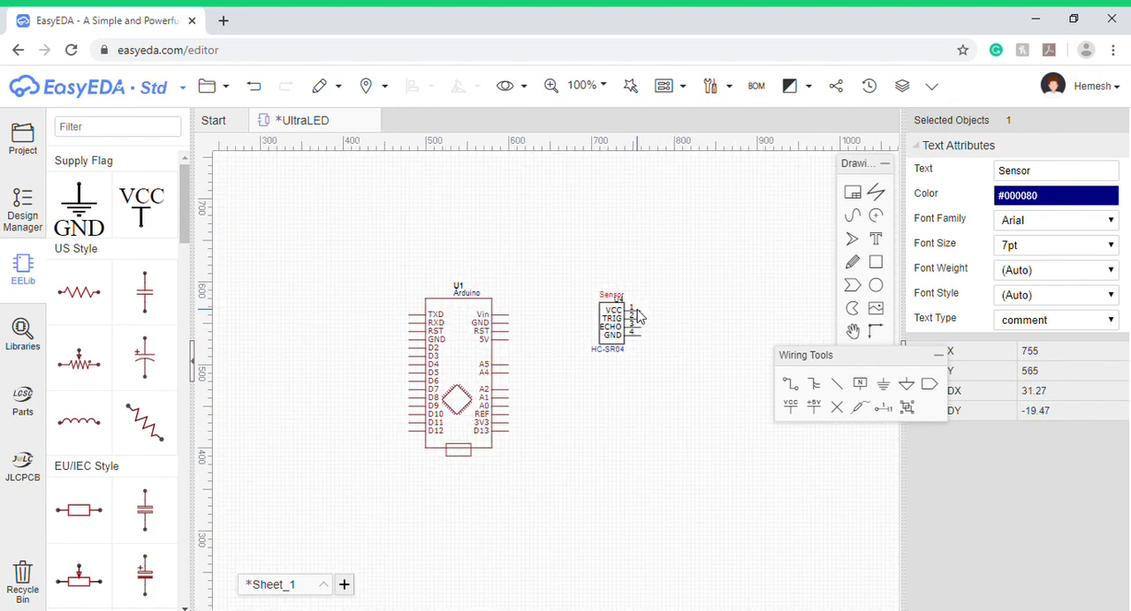
drag(822, 356, 948, 346)
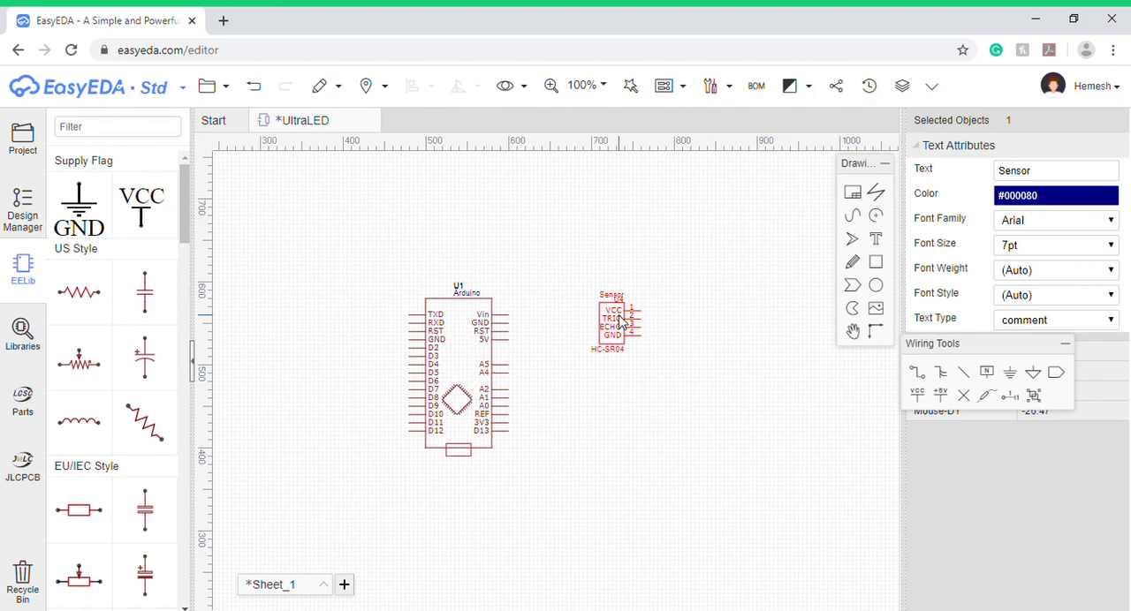
- Open the component library search and replace the search term with "LEDs"
click(23, 328)
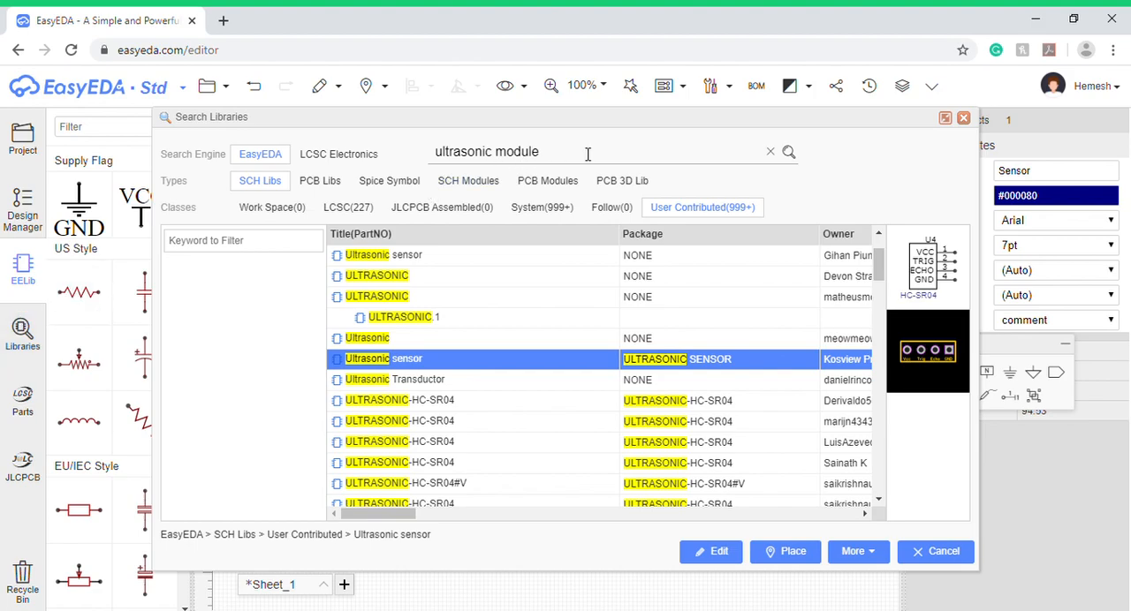
drag(588, 153, 422, 153)
key(BackSpace)
text(U)
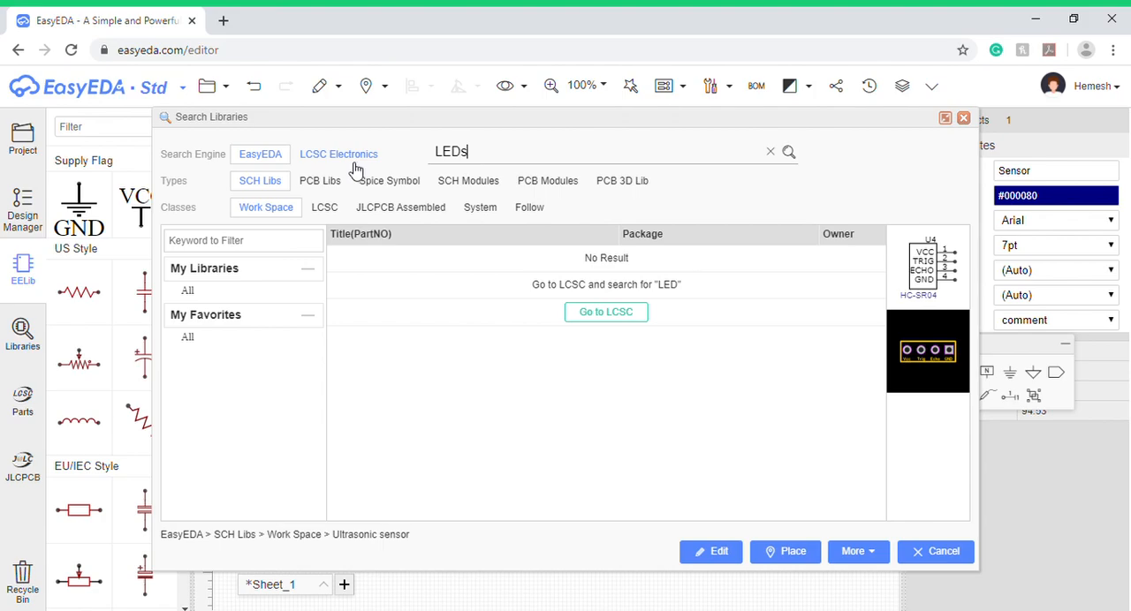
- Search Google Images for "smd components" in a new browser tab
click(223, 21)
text(sm)
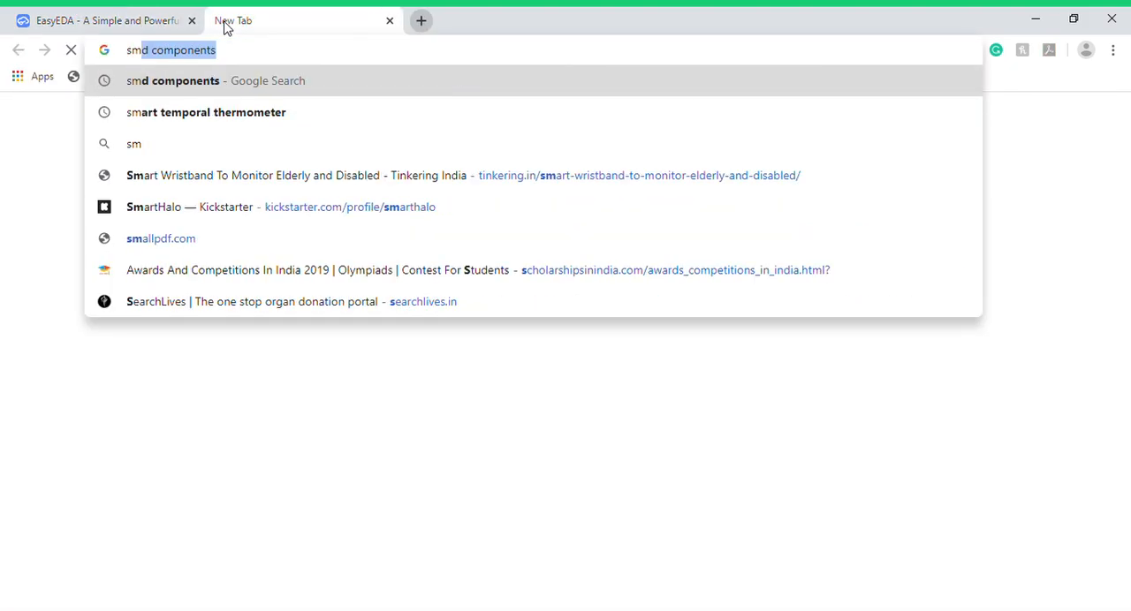
text(d)
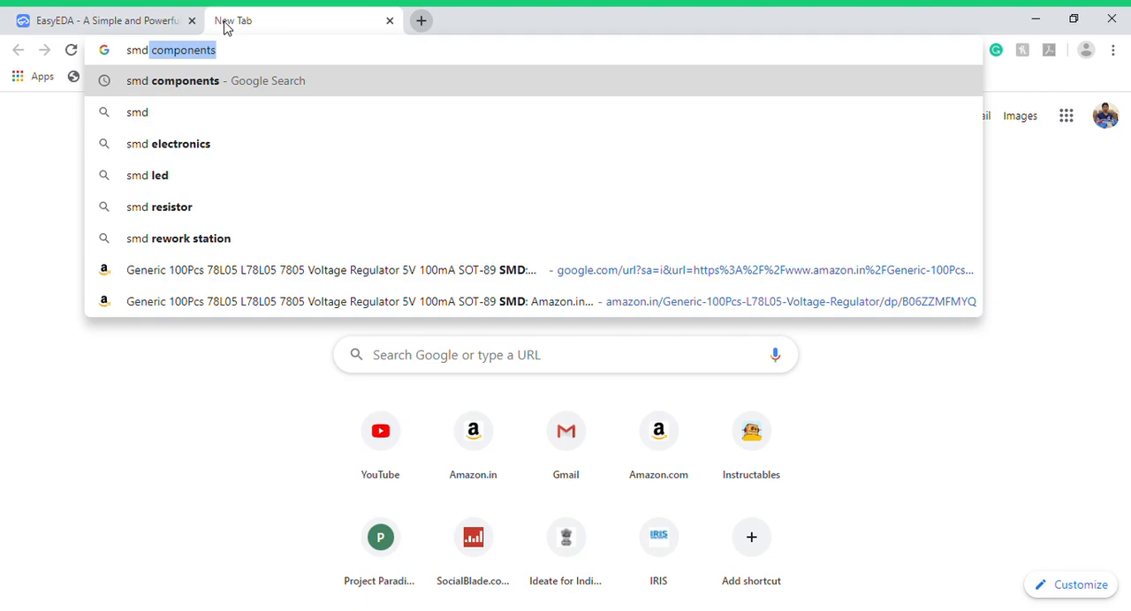
key(Return)
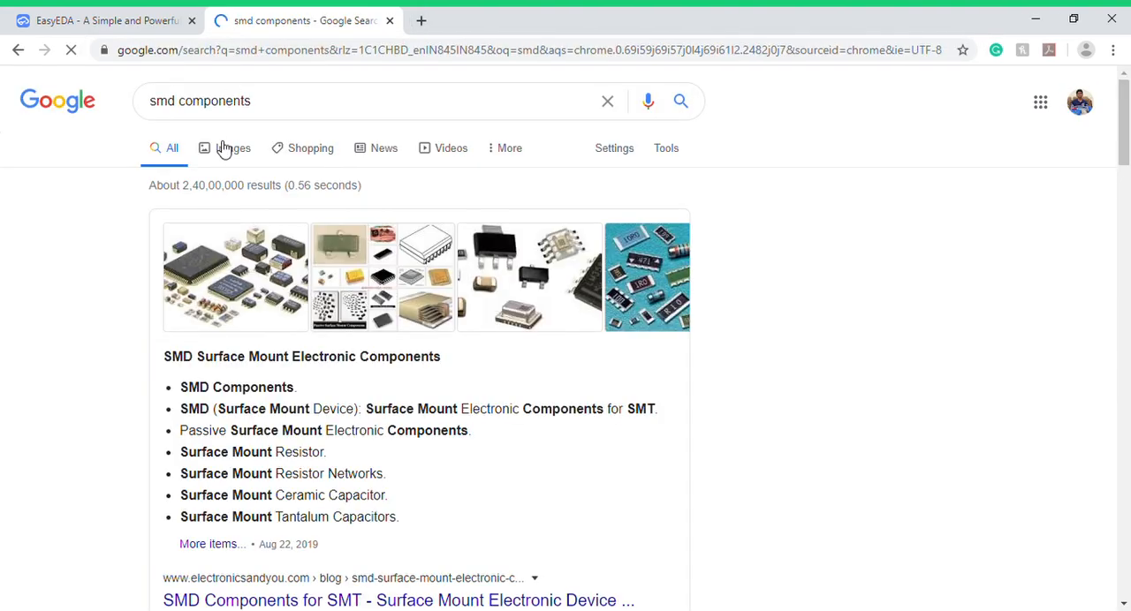
click(235, 146)
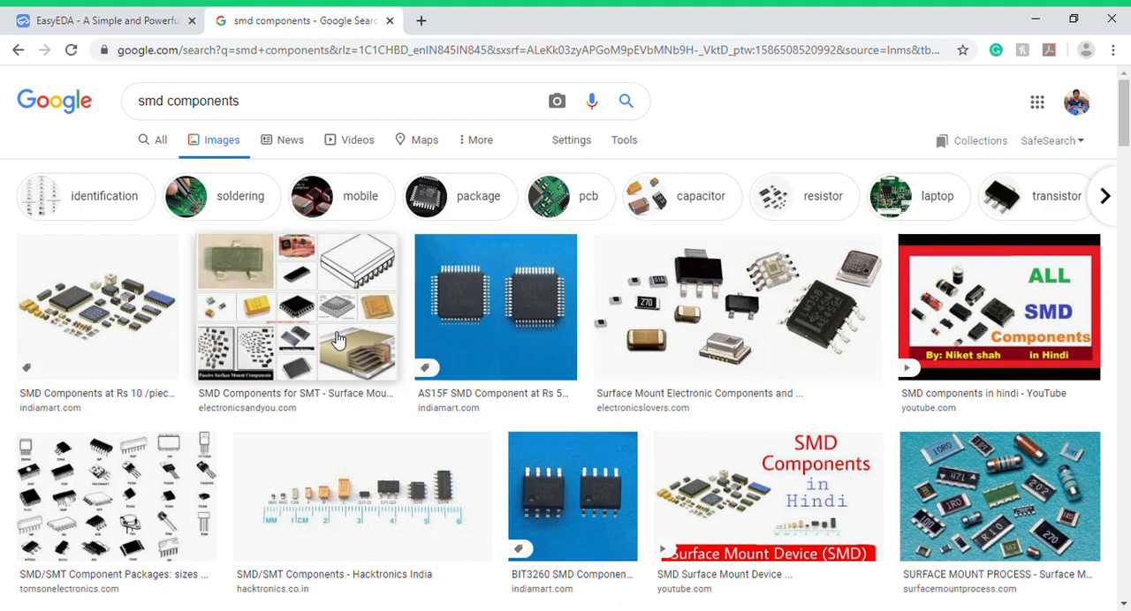
- Examine enlarged pictures of SMD components and browse the other image results for surface-mount examples
click(157, 325)
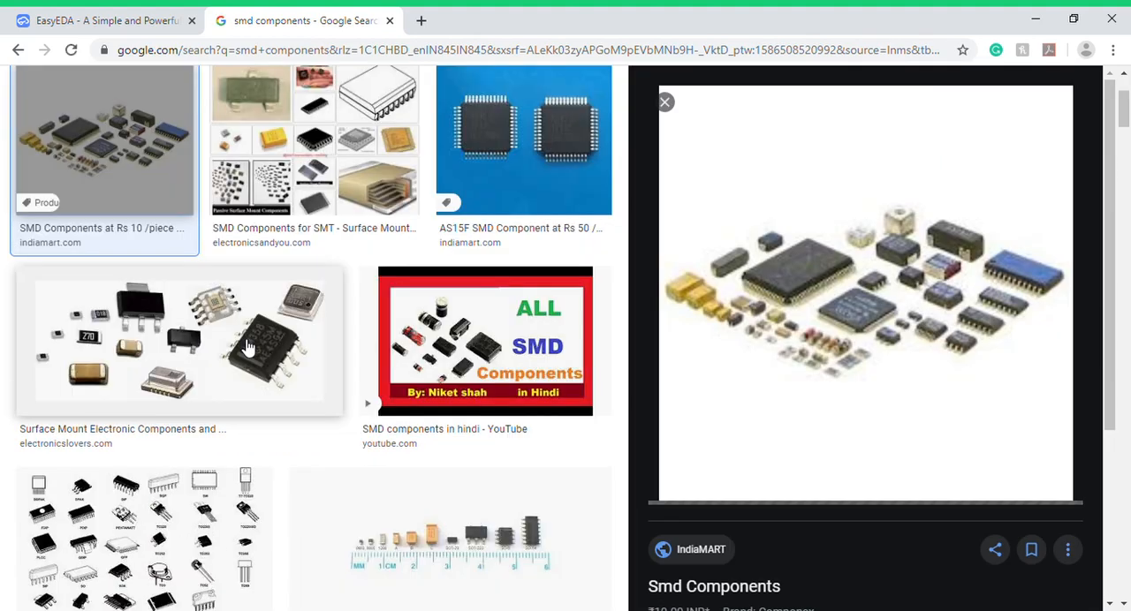
click(666, 103)
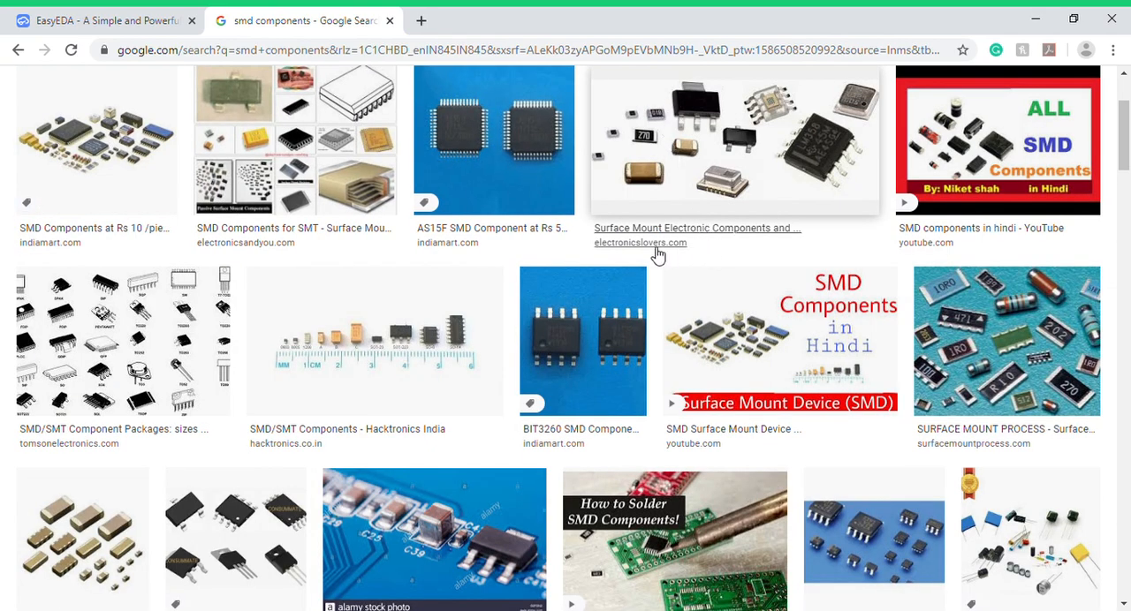
scroll(554, 340, down, 4)
scroll(548, 325, down, 3)
scroll(548, 325, down, 4)
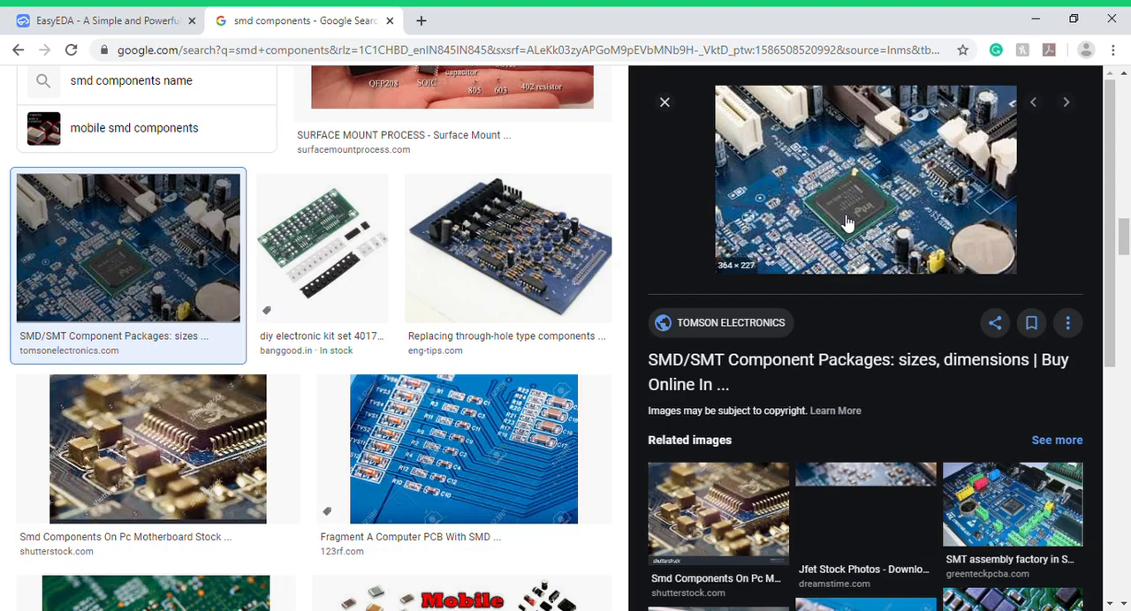
click(663, 102)
scroll(515, 324, up, 10)
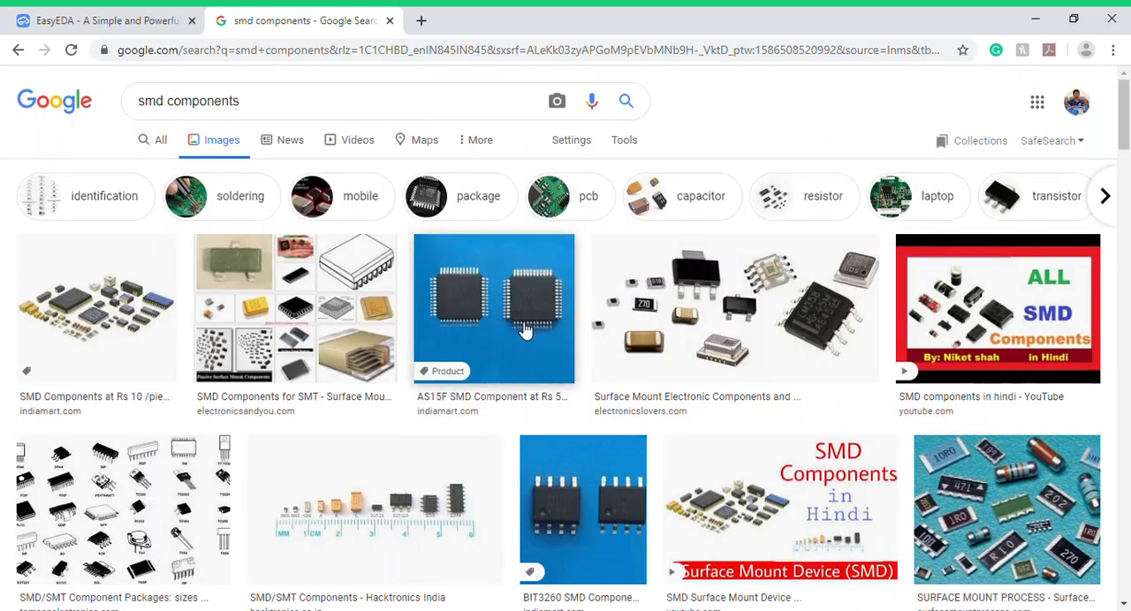
- Search Google Images for "tht" and look through the results
triple_click(246, 102)
text(tht)
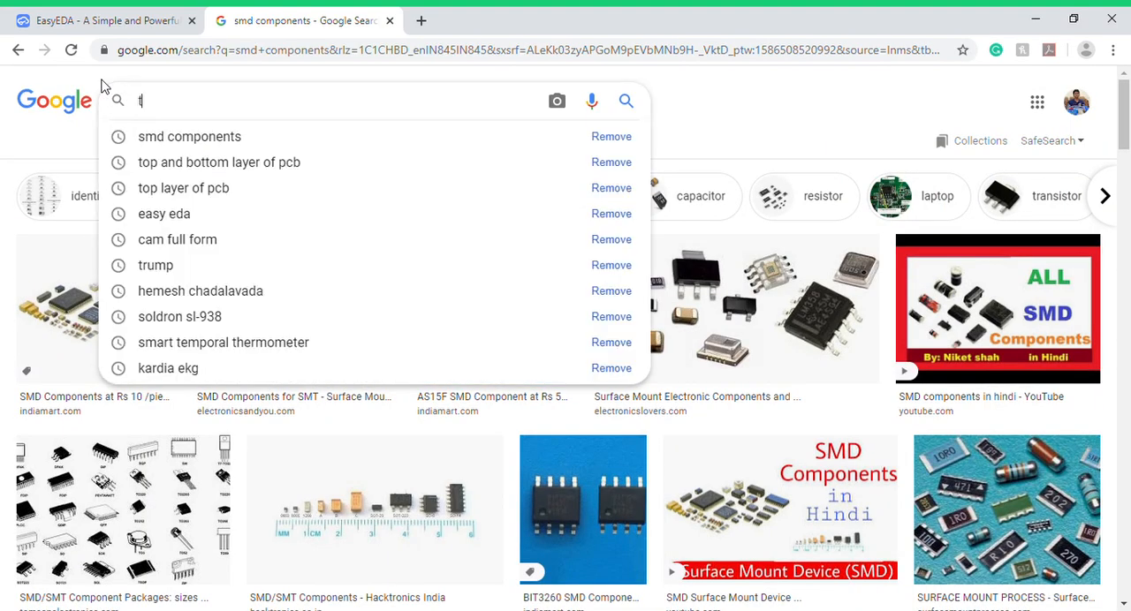
key(Return)
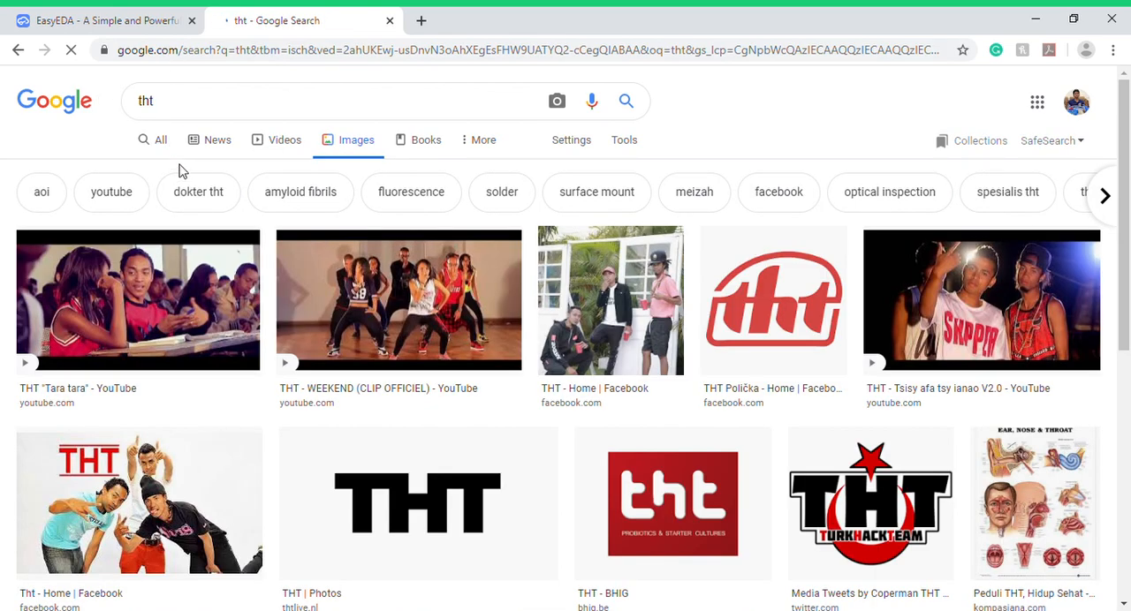
scroll(274, 89, down, 2)
scroll(274, 89, up, 2)
- Search images for "tht modules", view the THT interface modules picture, and close the tab to return to EasyEDA
click(295, 101)
text(modules)
key(Return)
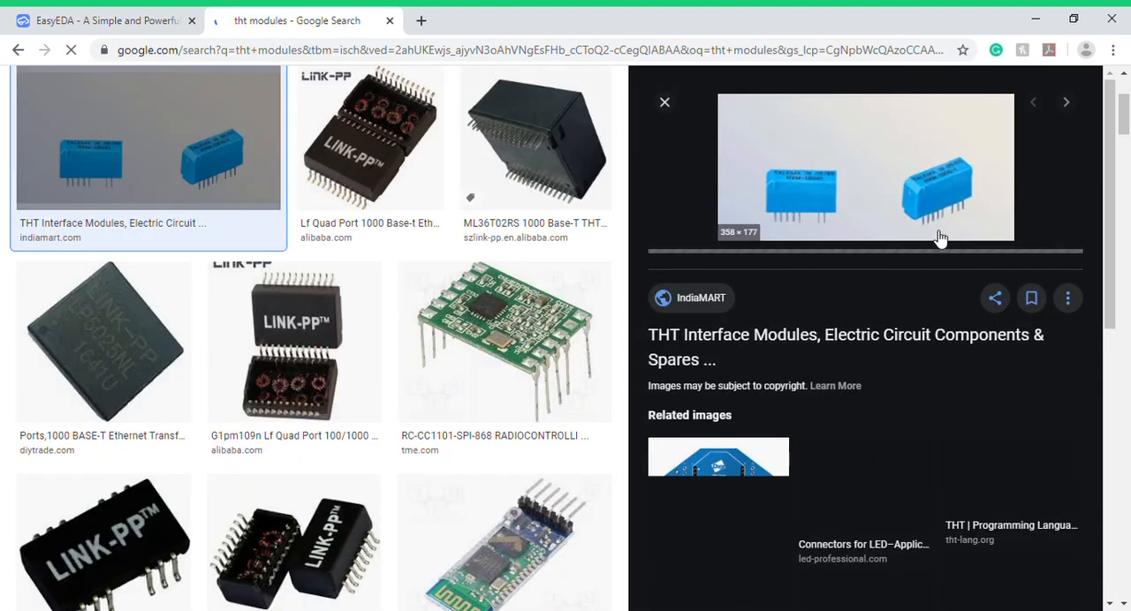
click(665, 103)
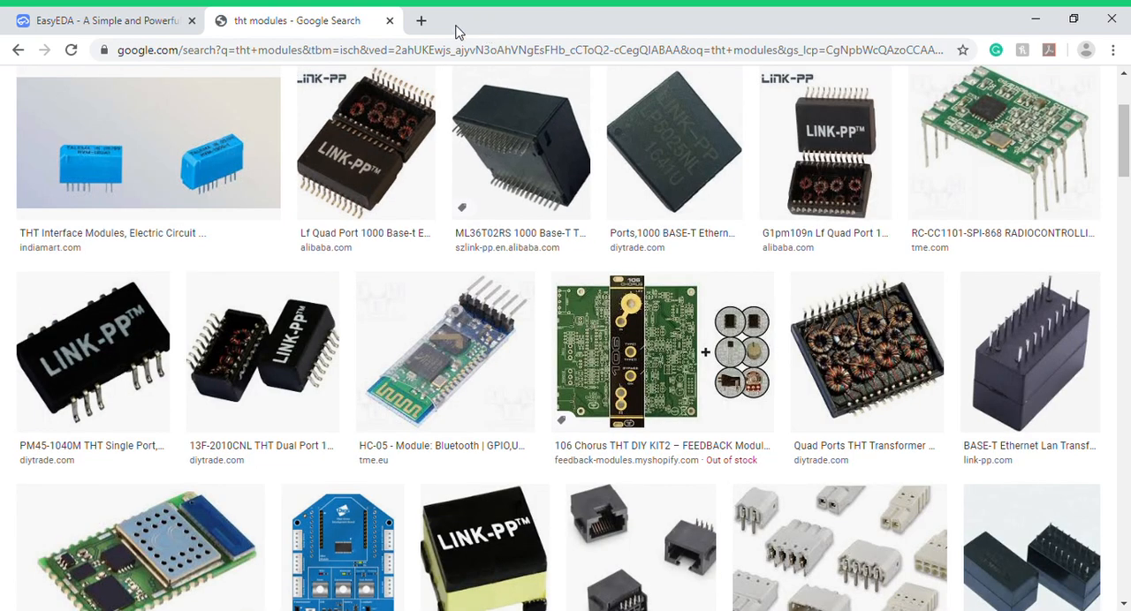
click(389, 21)
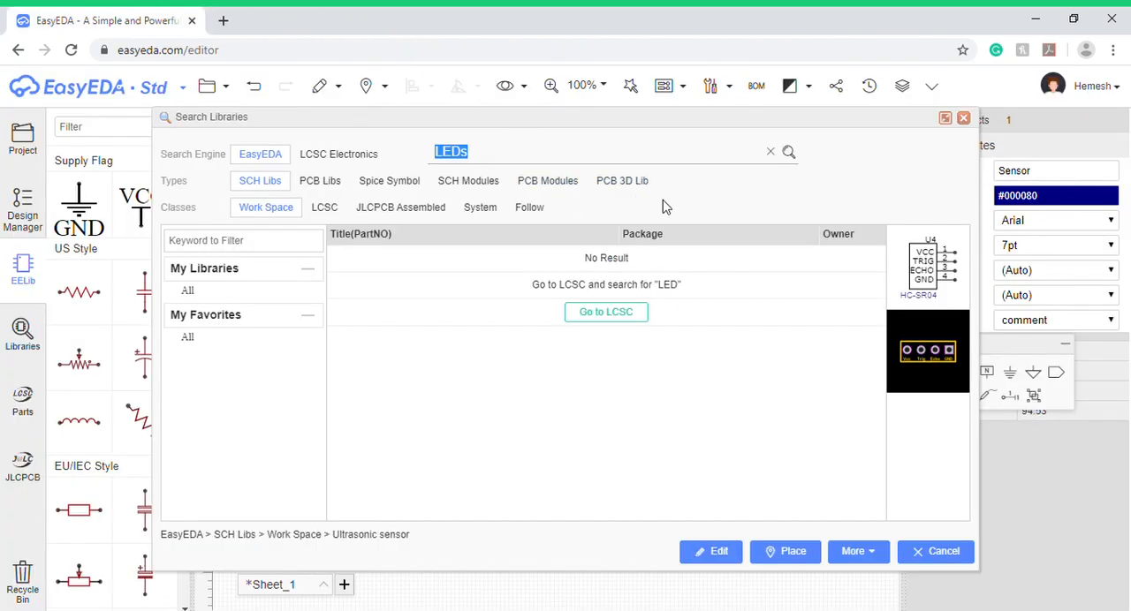
- Search for LEDs among the user-contributed schematic symbols, preview the LEDS and Leds parts, and close the library search
click(791, 152)
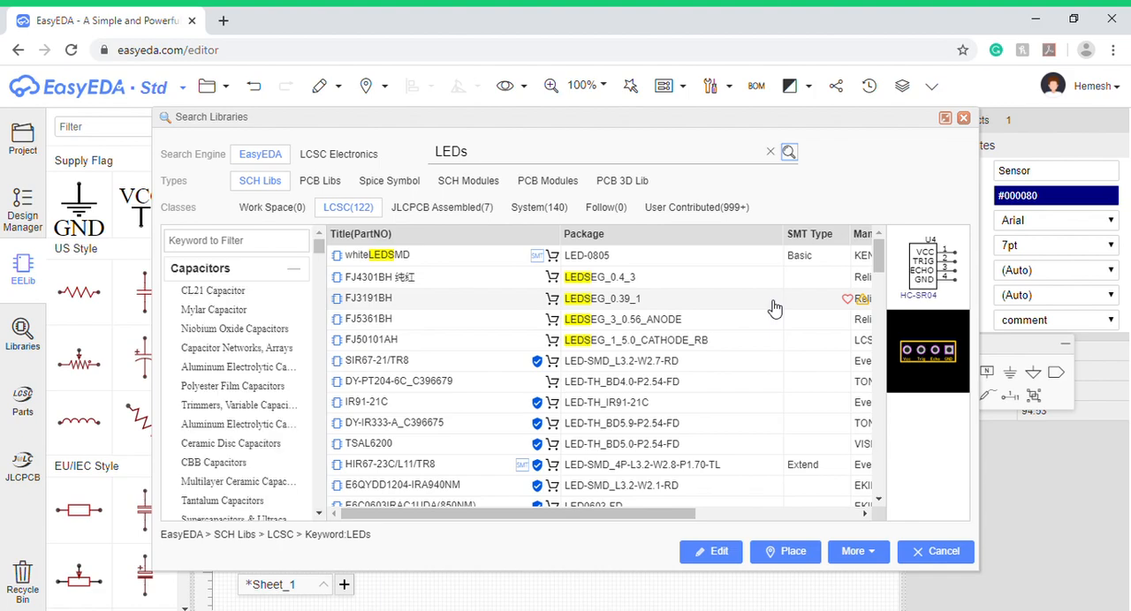
click(719, 210)
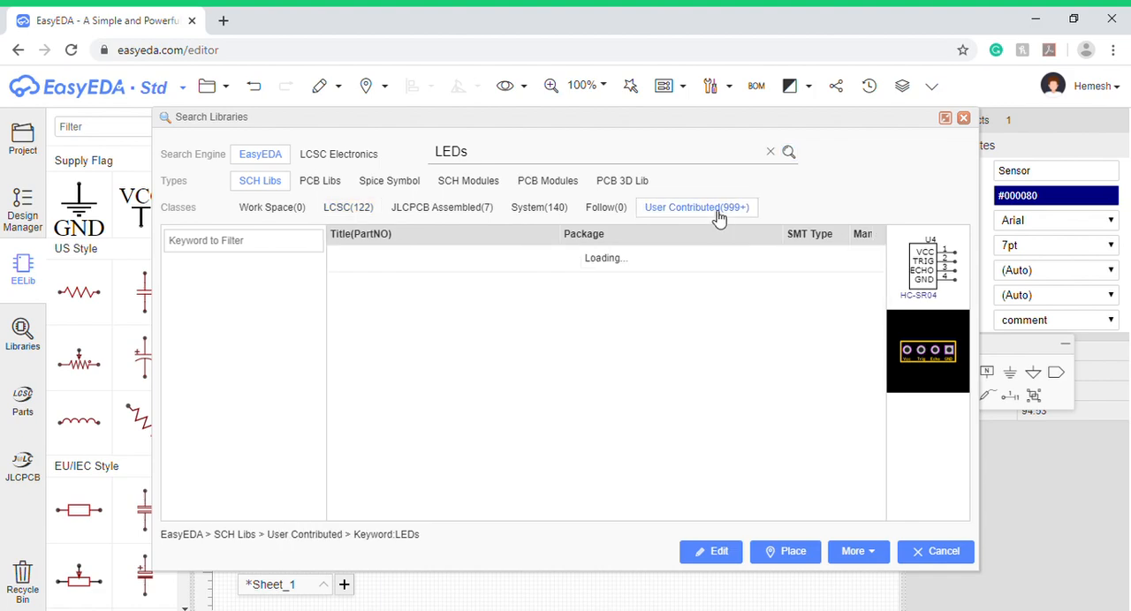
click(684, 258)
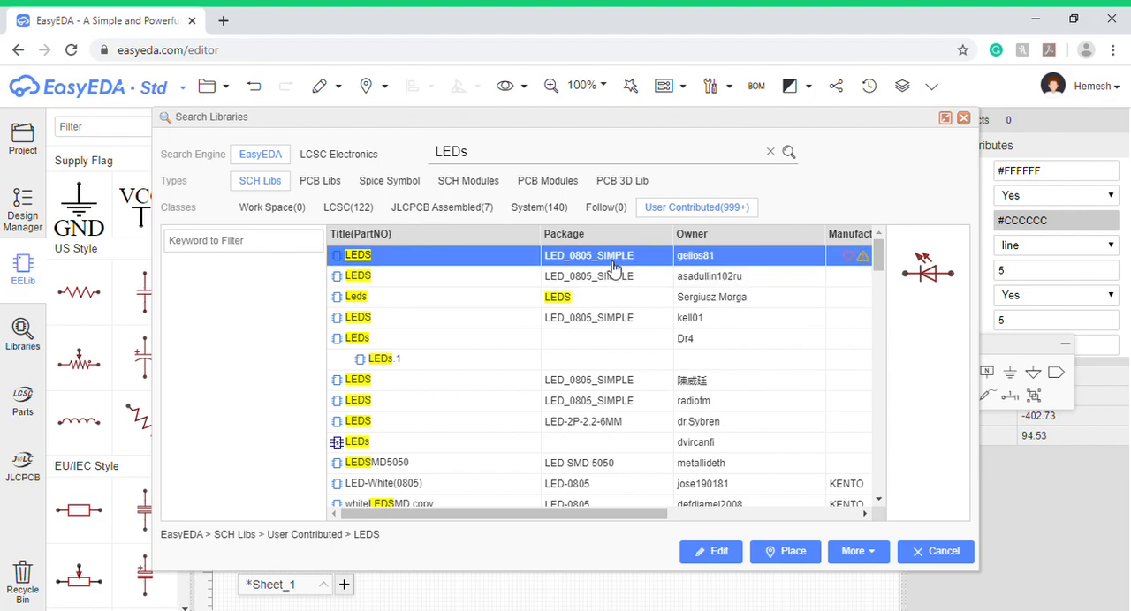
click(720, 299)
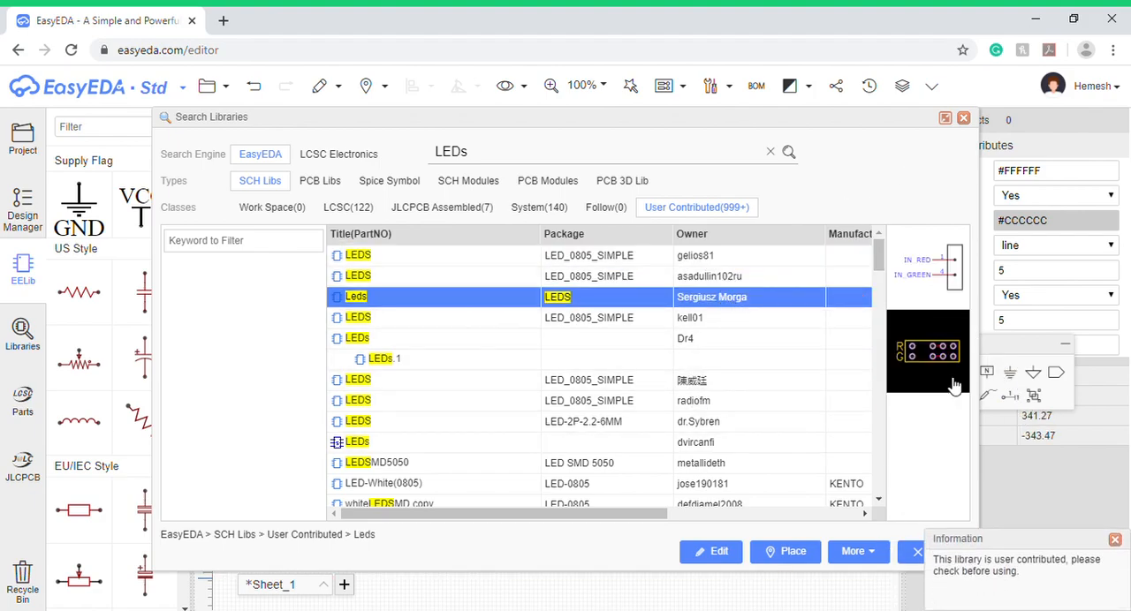
scroll(618, 451, down, 5)
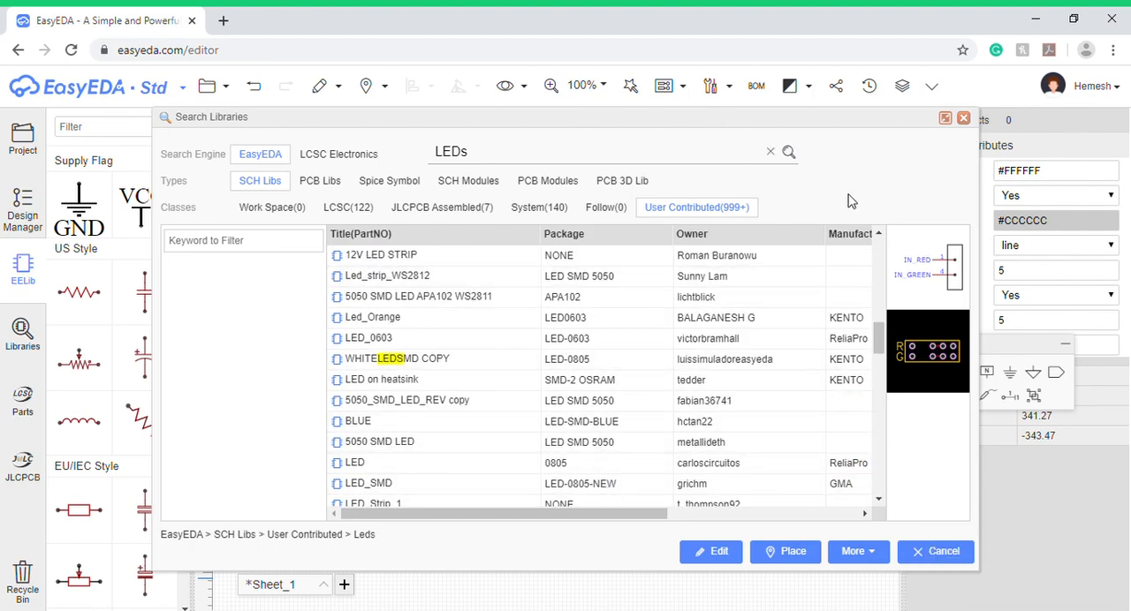
click(930, 555)
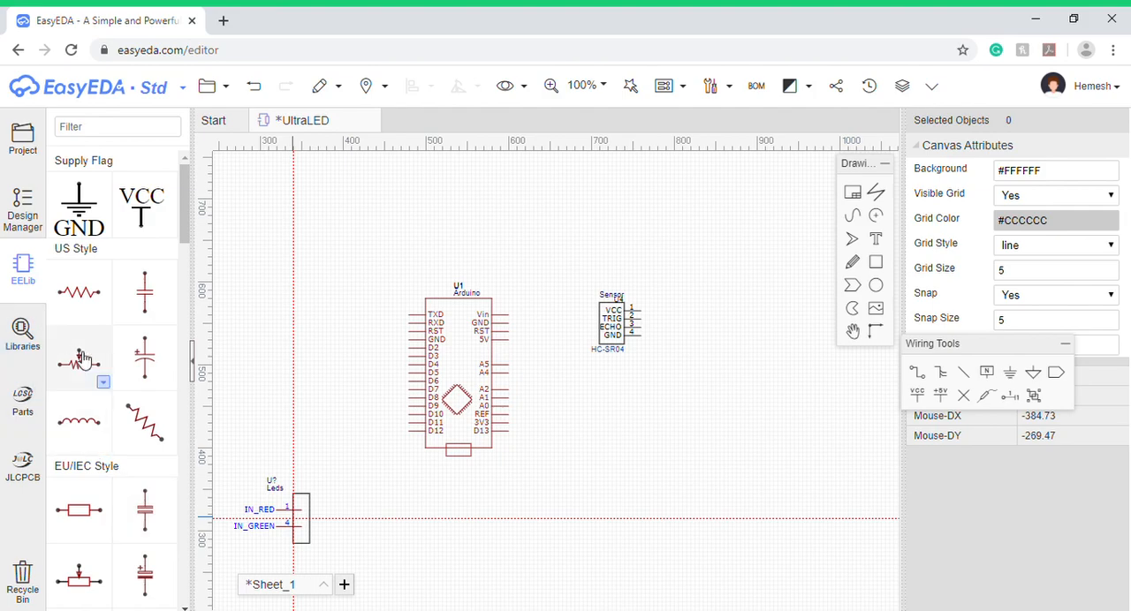
- Place a Header-Male-2.54_1x2 connector below the HC-SR04 sensor and name it LED1
scroll(88, 512, down, 4)
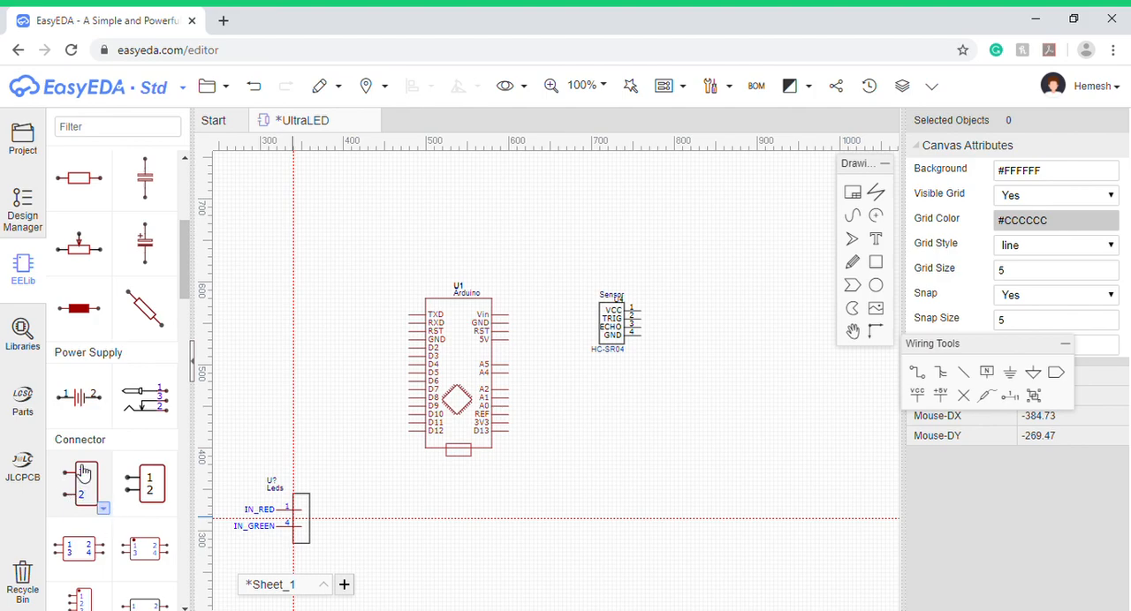
click(105, 511)
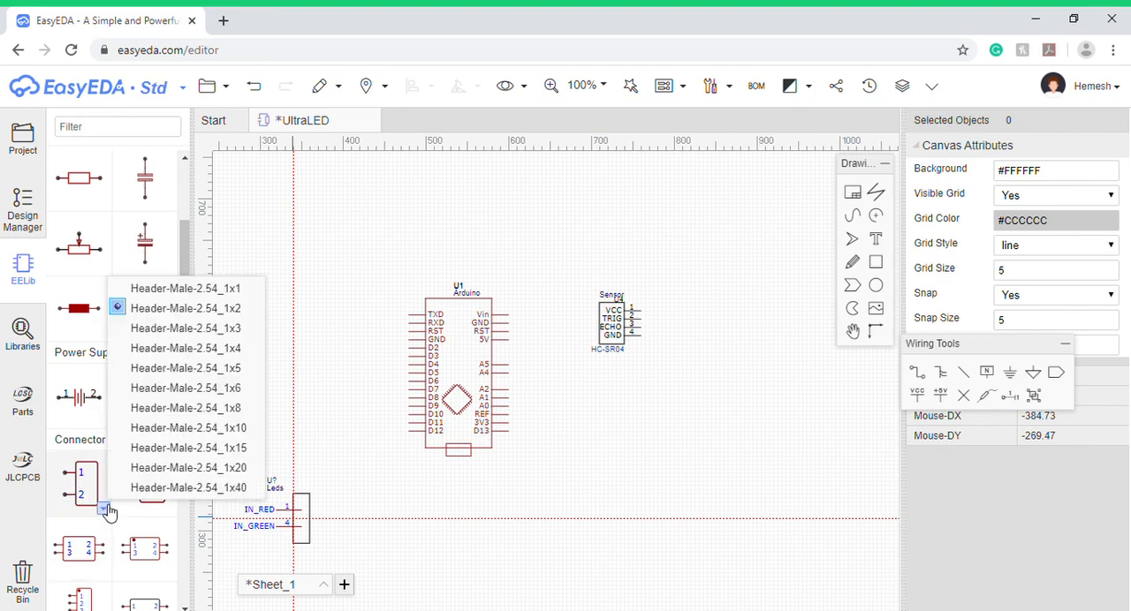
click(226, 311)
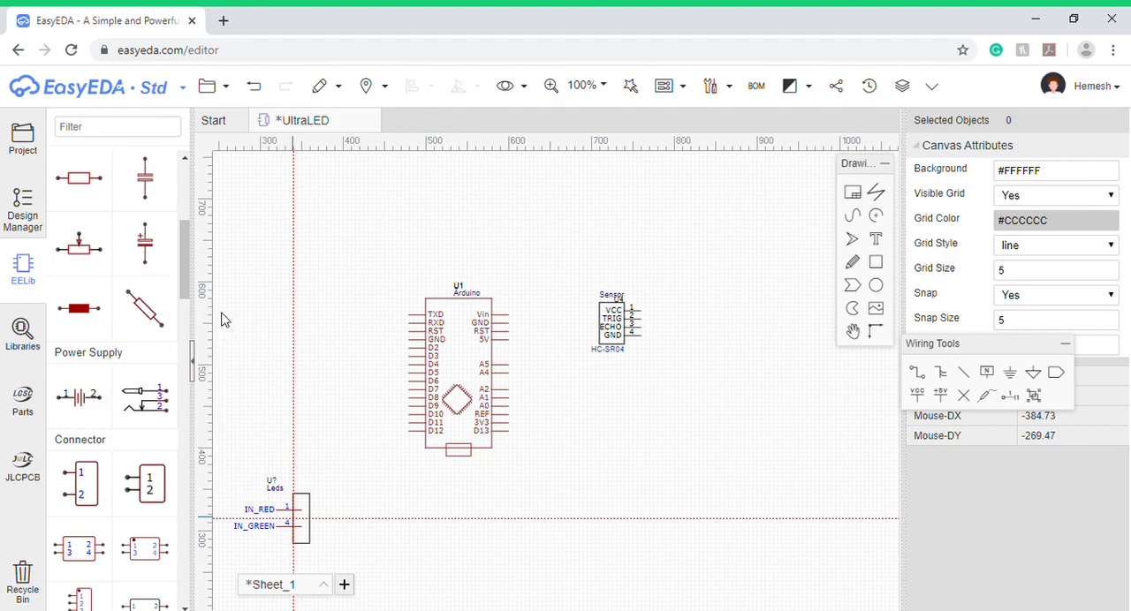
click(89, 472)
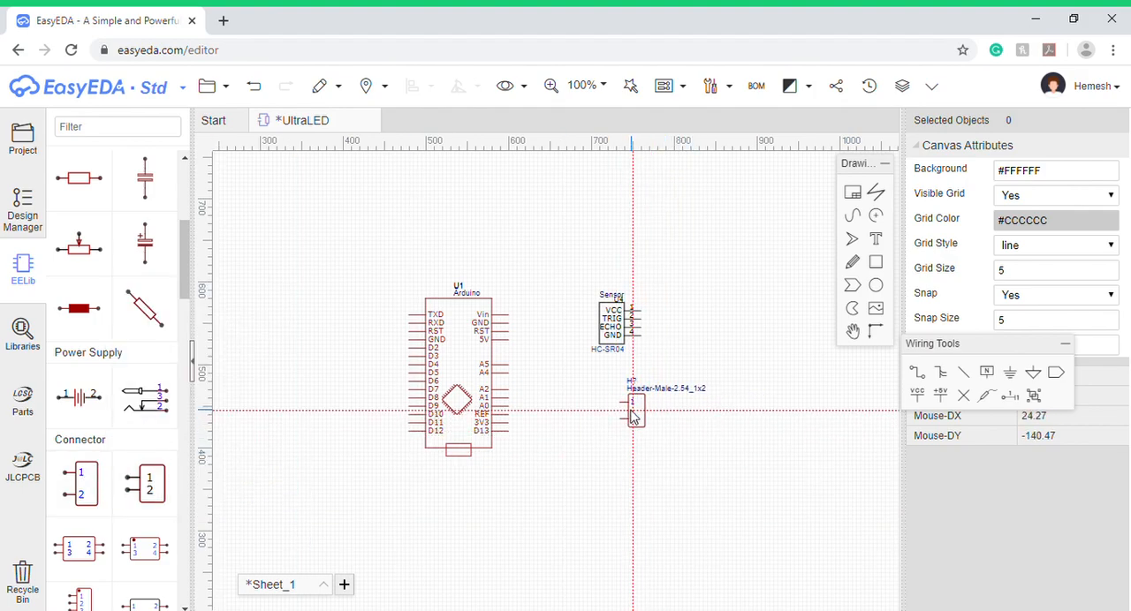
click(621, 411)
key(Escape)
click(623, 408)
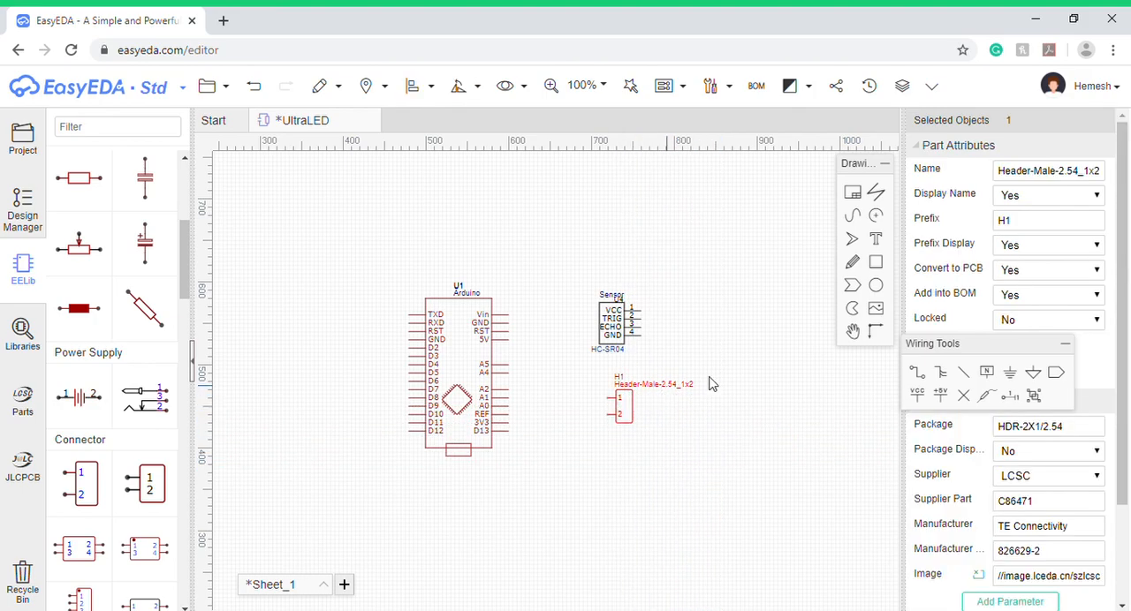
triple_click(1042, 179)
key(BackSpace)
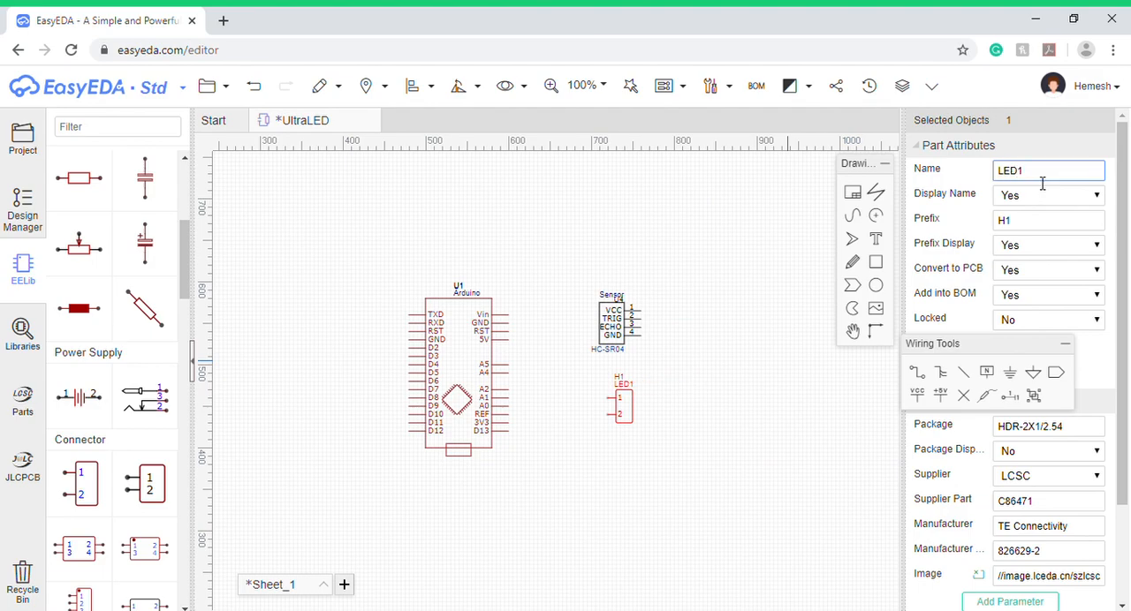
- Edit the LED1 header's symbol so that pin 1 is named + and pin 2 is named -
scroll(622, 408, up, 2)
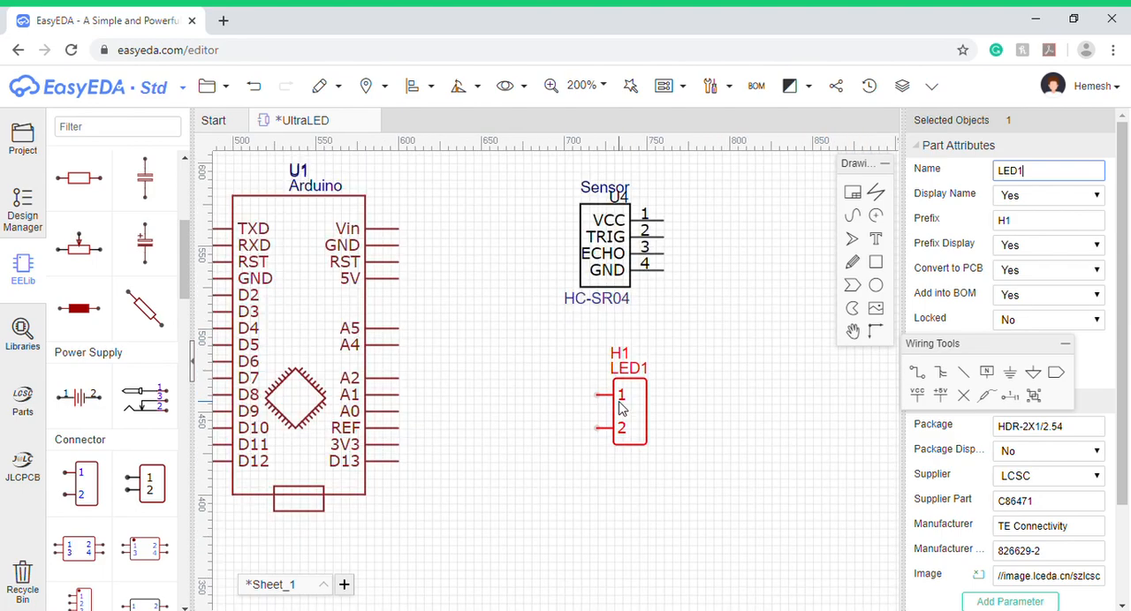
scroll(621, 409, up, 4)
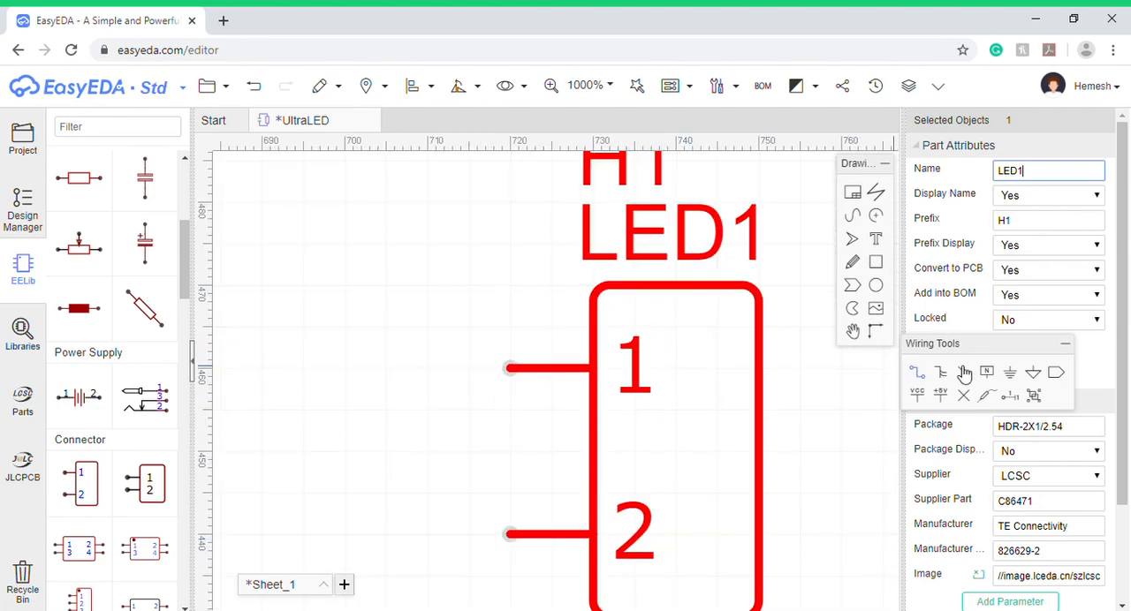
drag(967, 346, 976, 439)
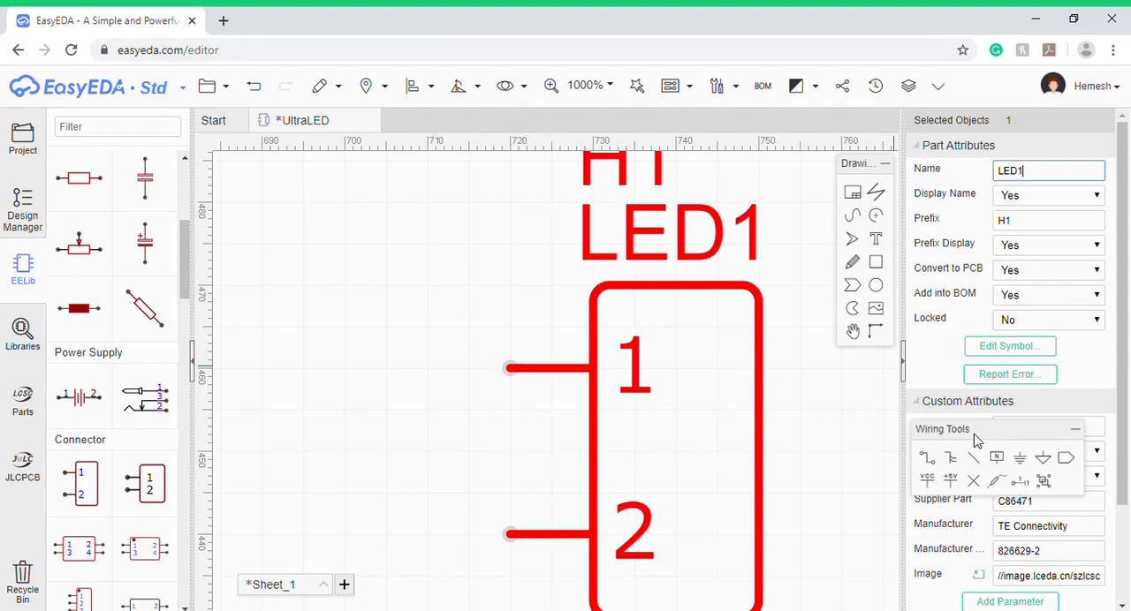
click(640, 359)
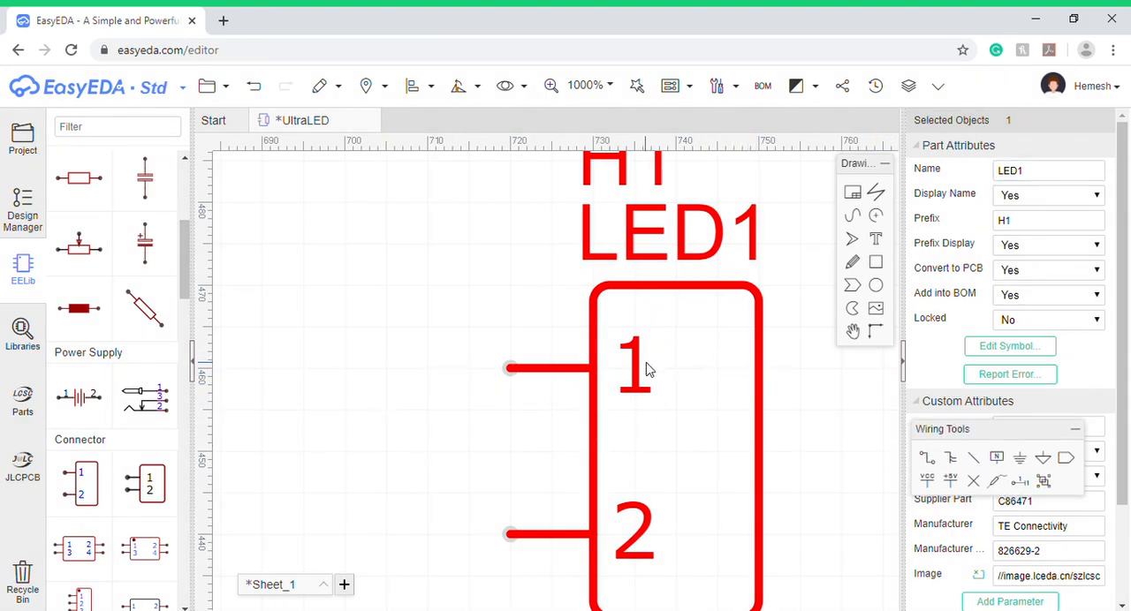
click(1034, 352)
click(334, 281)
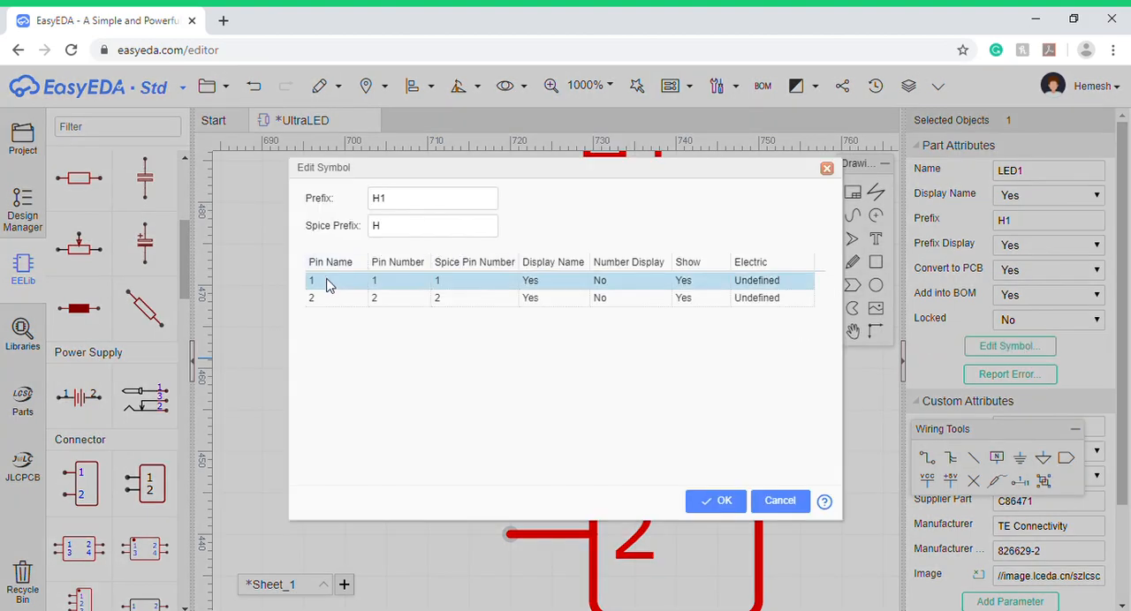
click(334, 284)
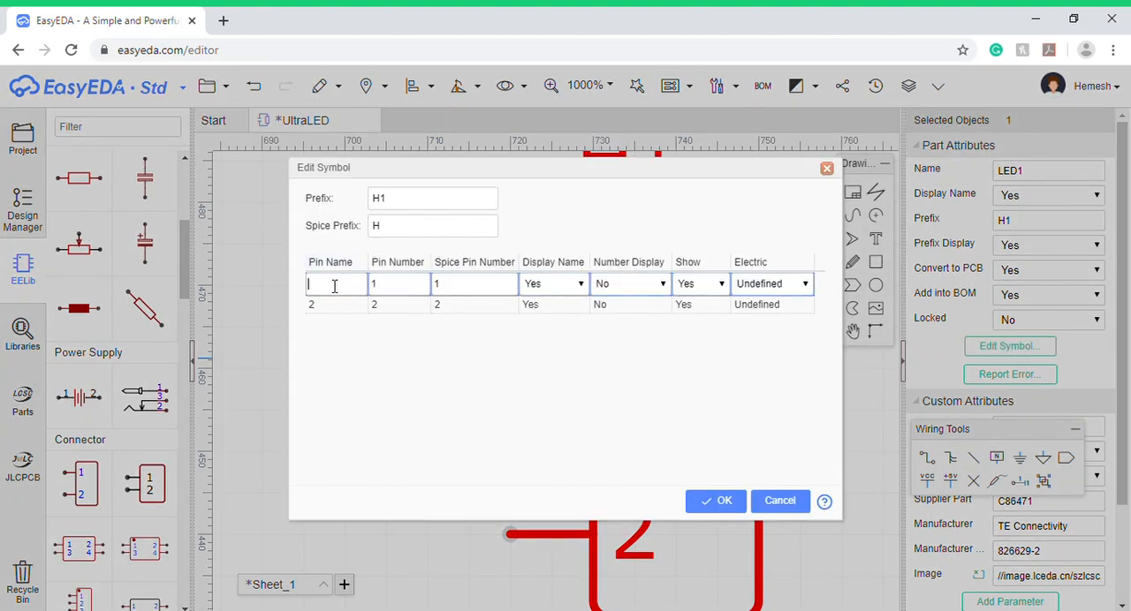
click(319, 306)
click(314, 302)
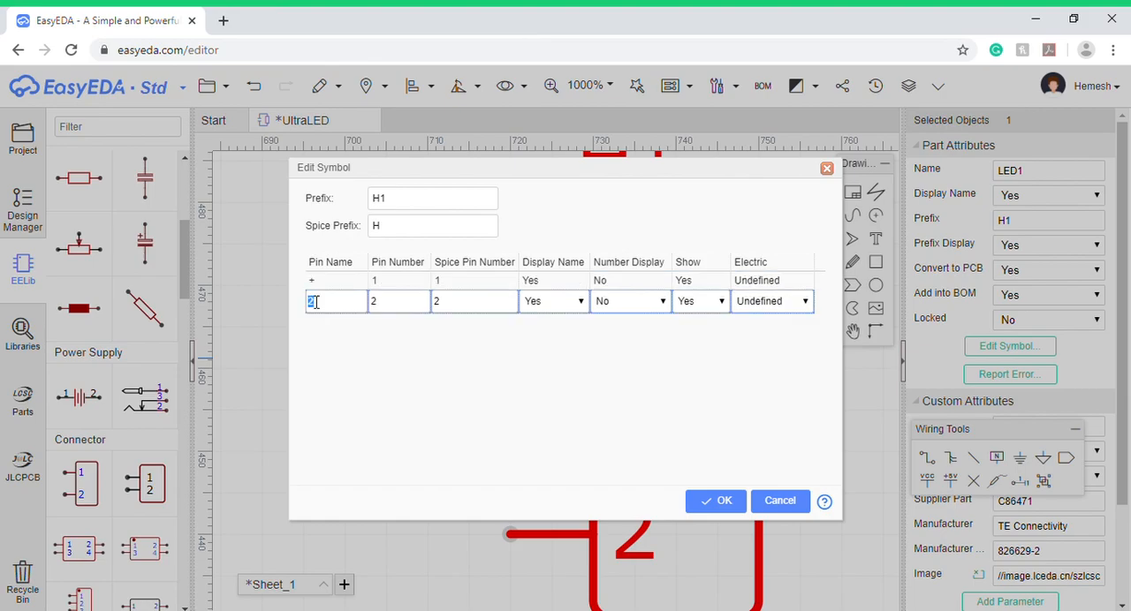
click(717, 501)
- Move the Sensor label slightly upward so it clears the U4 designator above the HC-SR04 symbol
scroll(678, 437, down, 5)
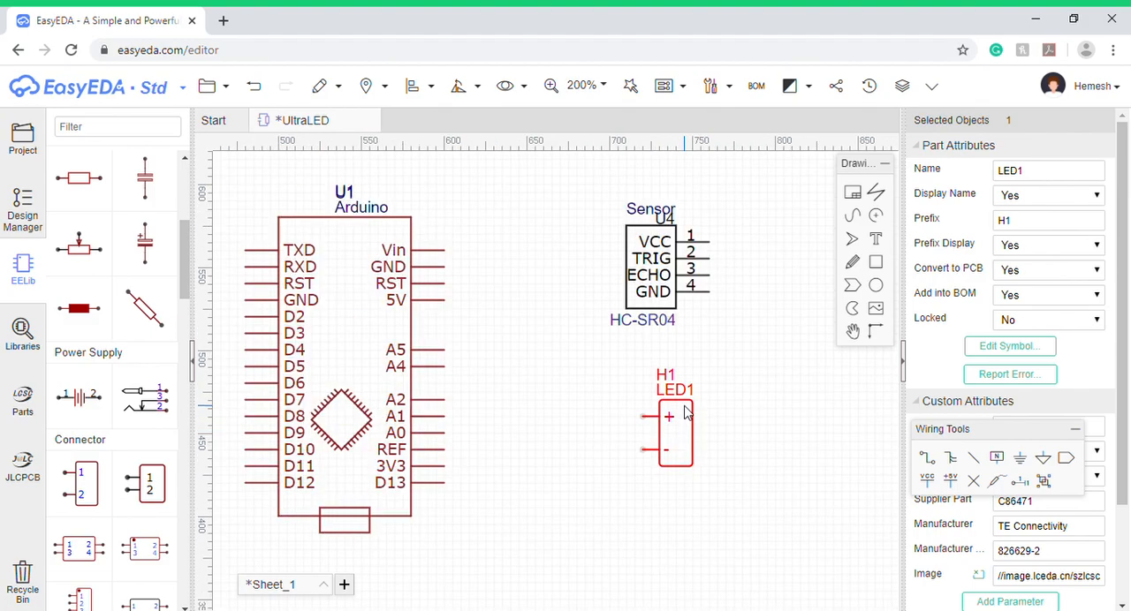
scroll(686, 411, up, 1)
scroll(683, 404, down, 1)
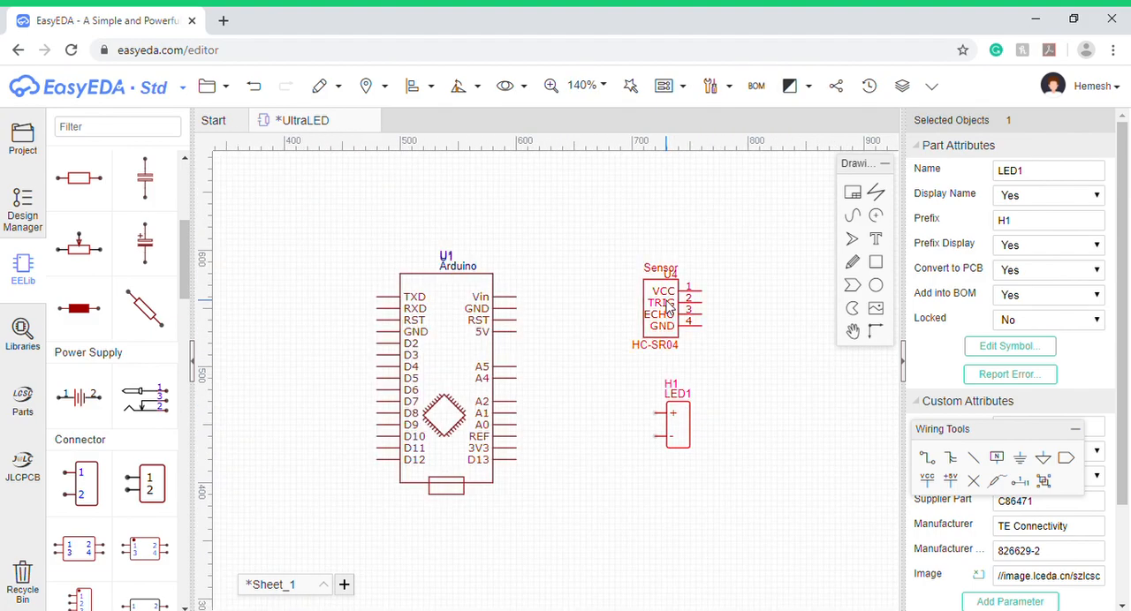
scroll(663, 308, up, 6)
scroll(668, 307, down, 4)
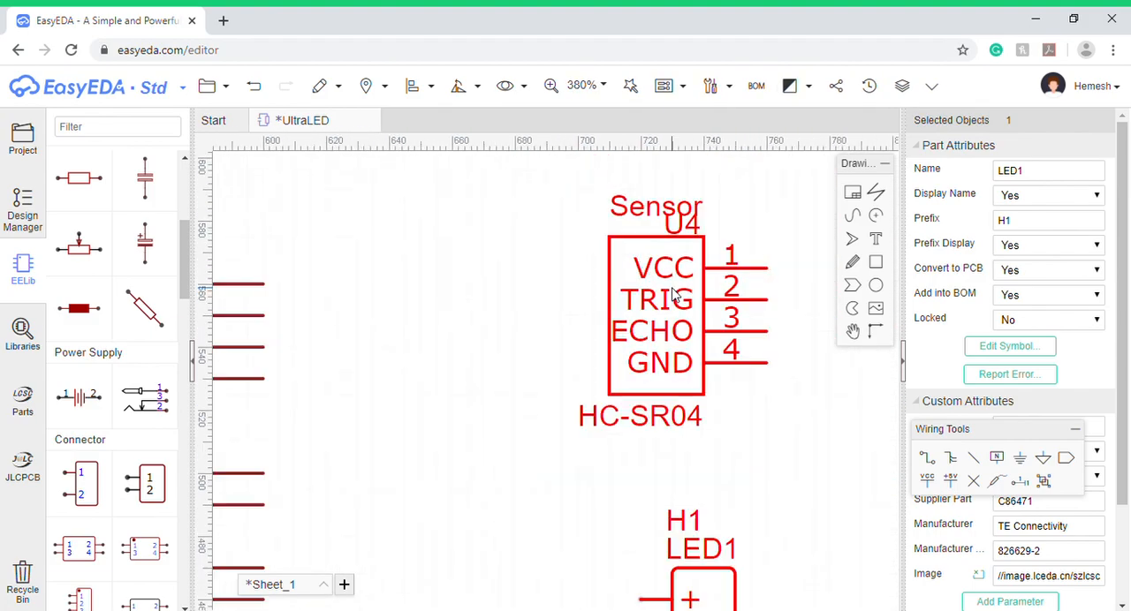
click(671, 226)
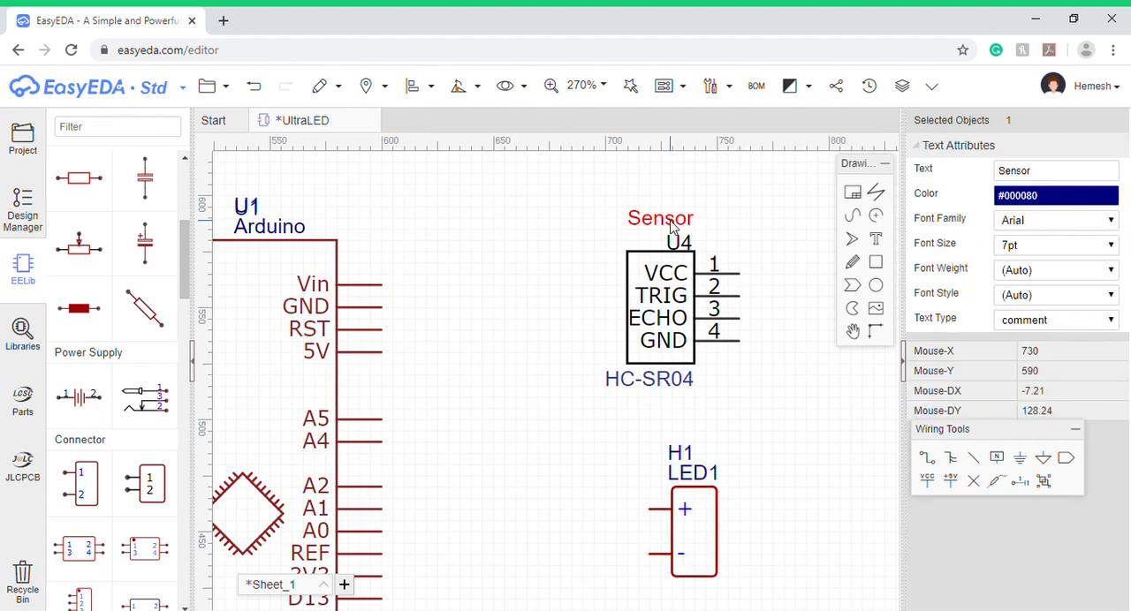
scroll(557, 374, down, 3)
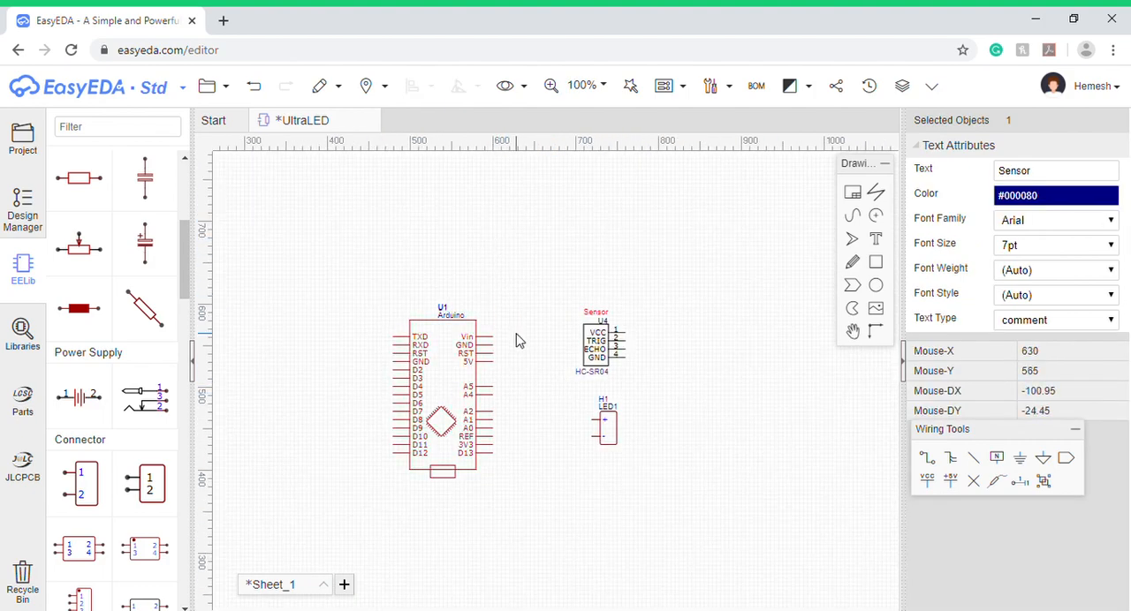
click(567, 518)
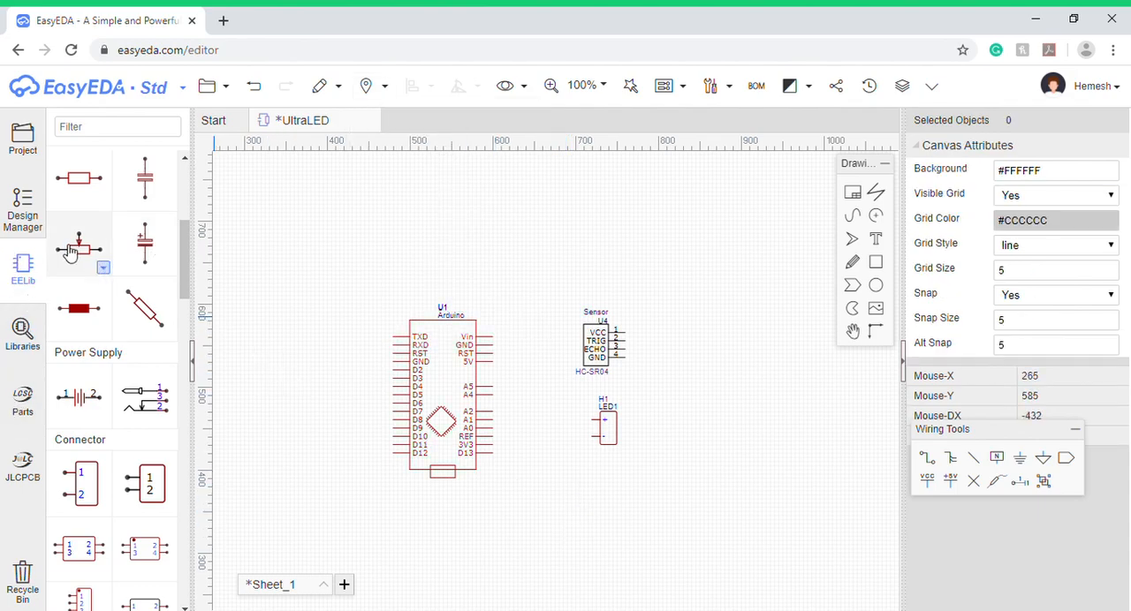
- Add a US-style Res_AXIAL-0.3(1/8W)_US resistor named 330 between the Arduino and the LED1 header
scroll(122, 281, up, 1)
scroll(124, 281, up, 3)
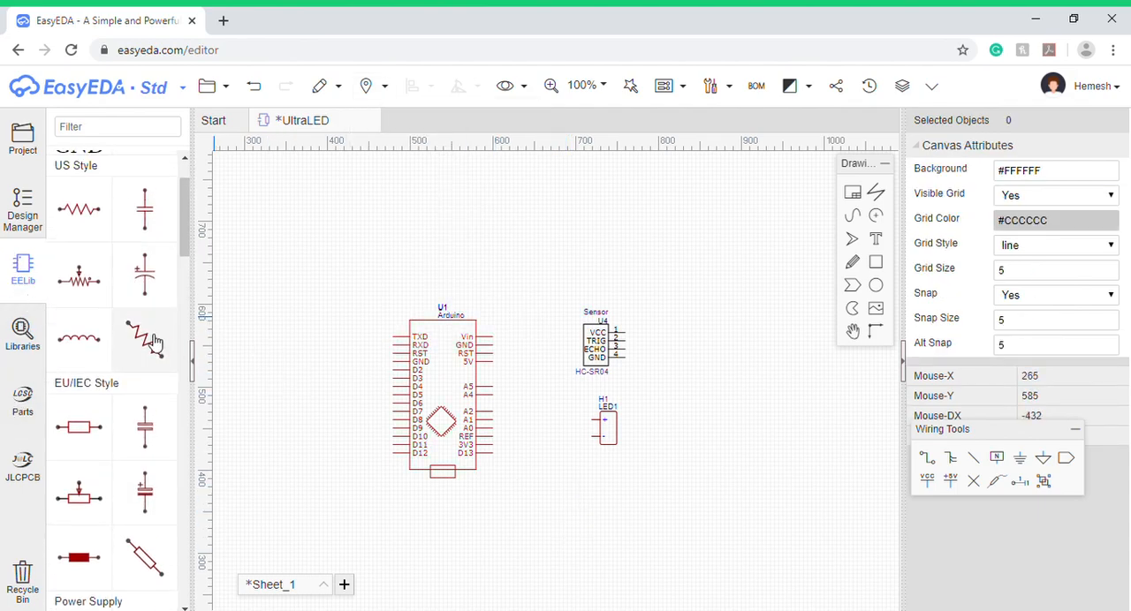
click(104, 235)
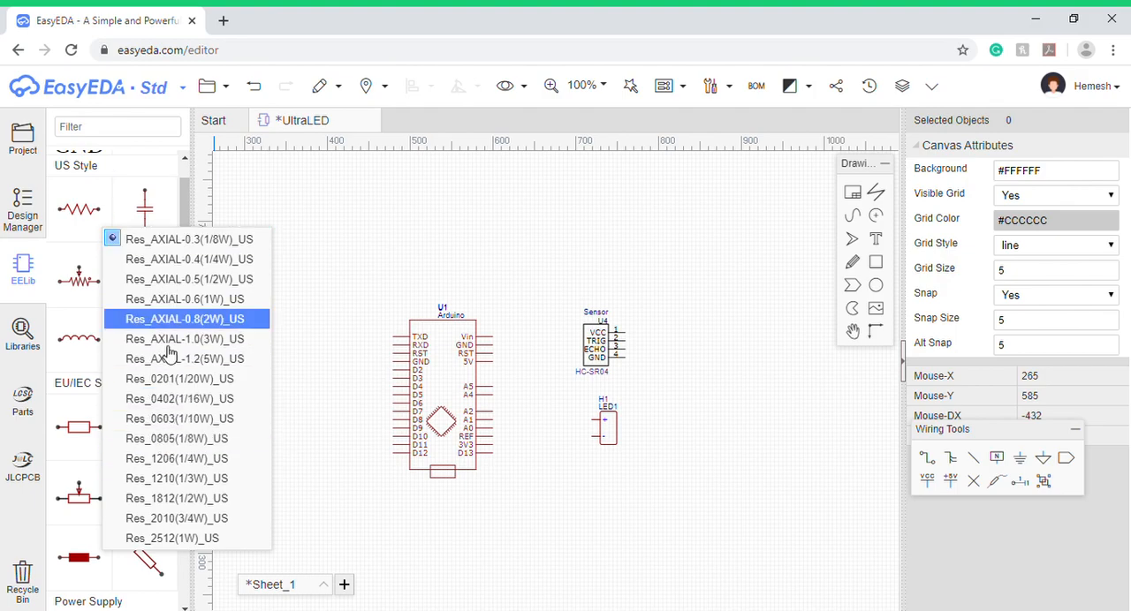
click(93, 210)
click(556, 248)
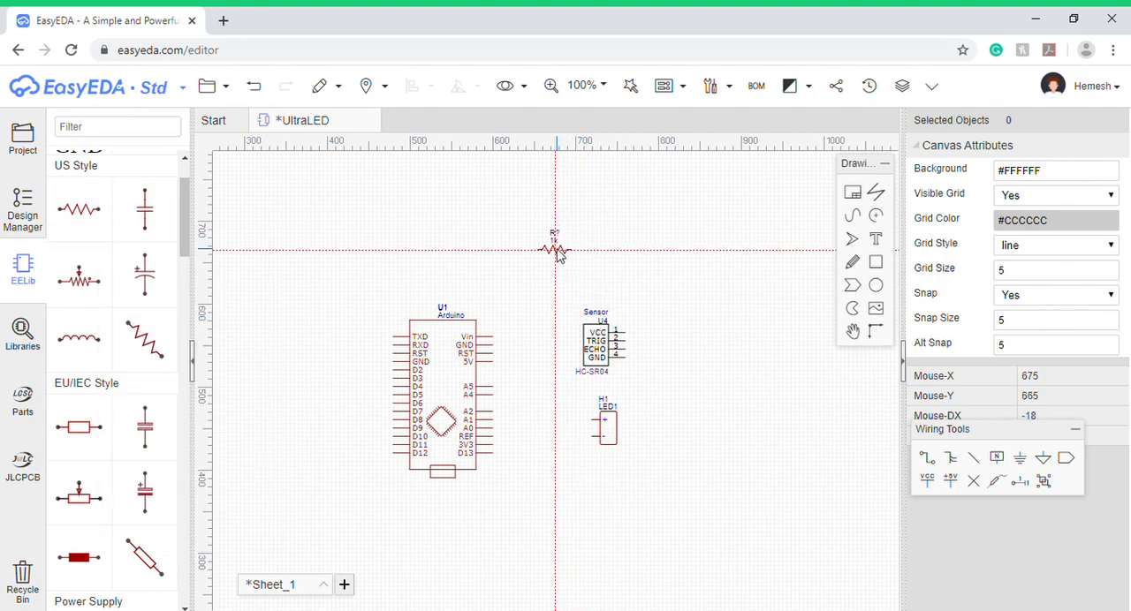
click(566, 257)
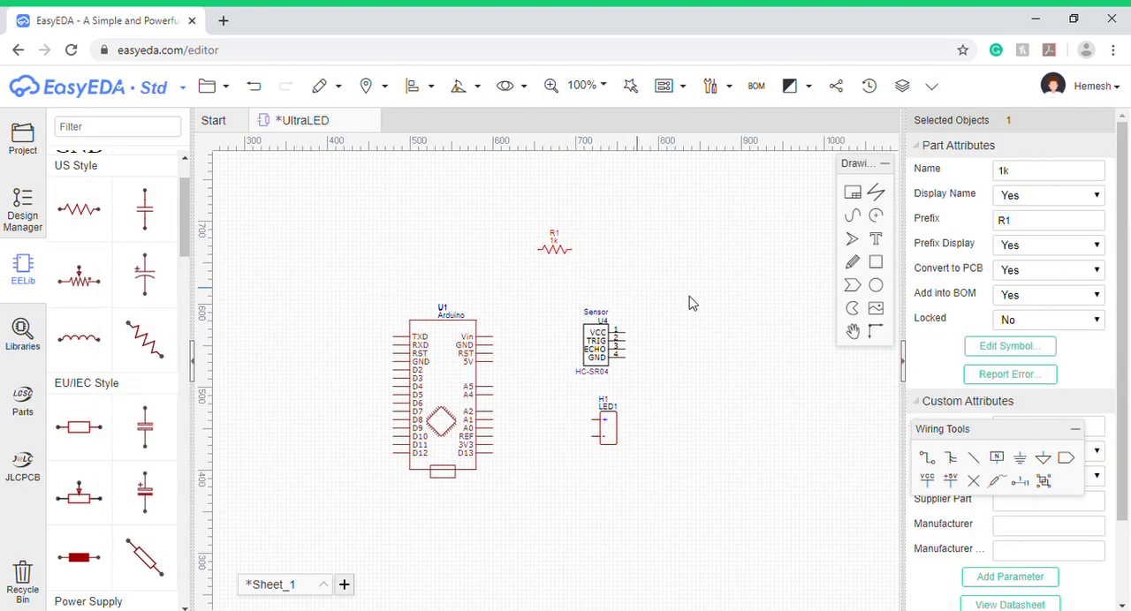
drag(1045, 176, 1011, 185)
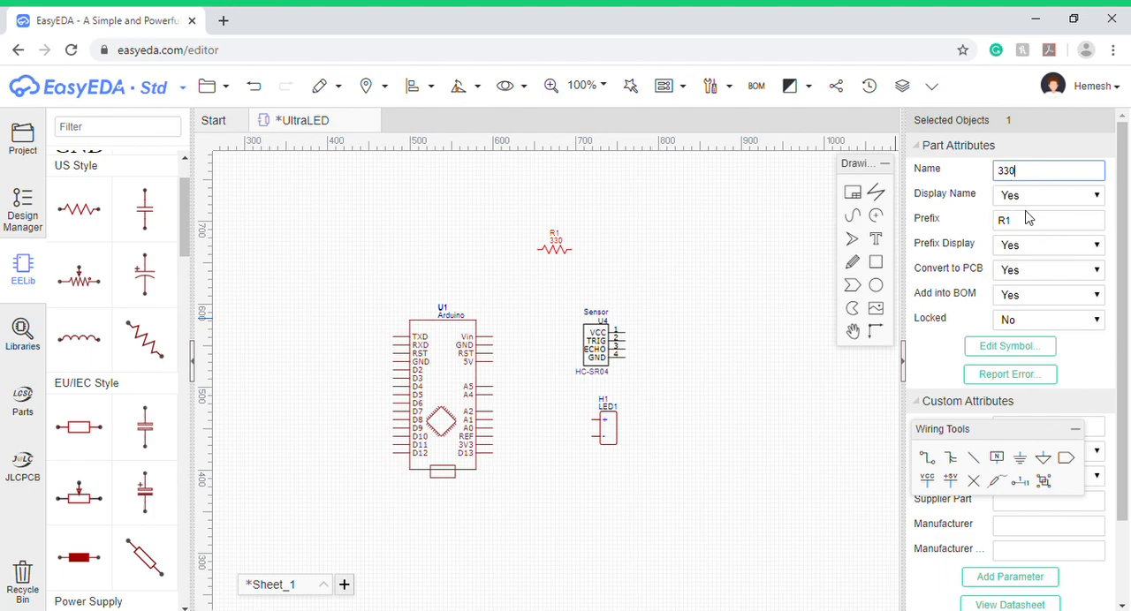
drag(569, 257, 565, 442)
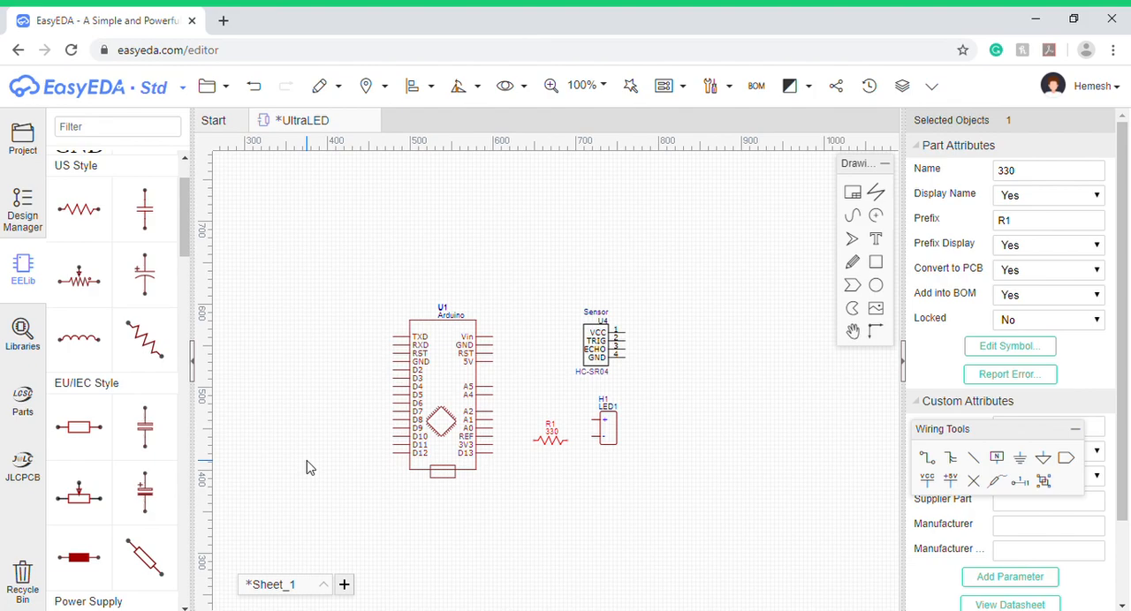
- Place another Header-Male-2.54_1x2 connector above the Arduino and name it 9V
scroll(146, 447, down, 4)
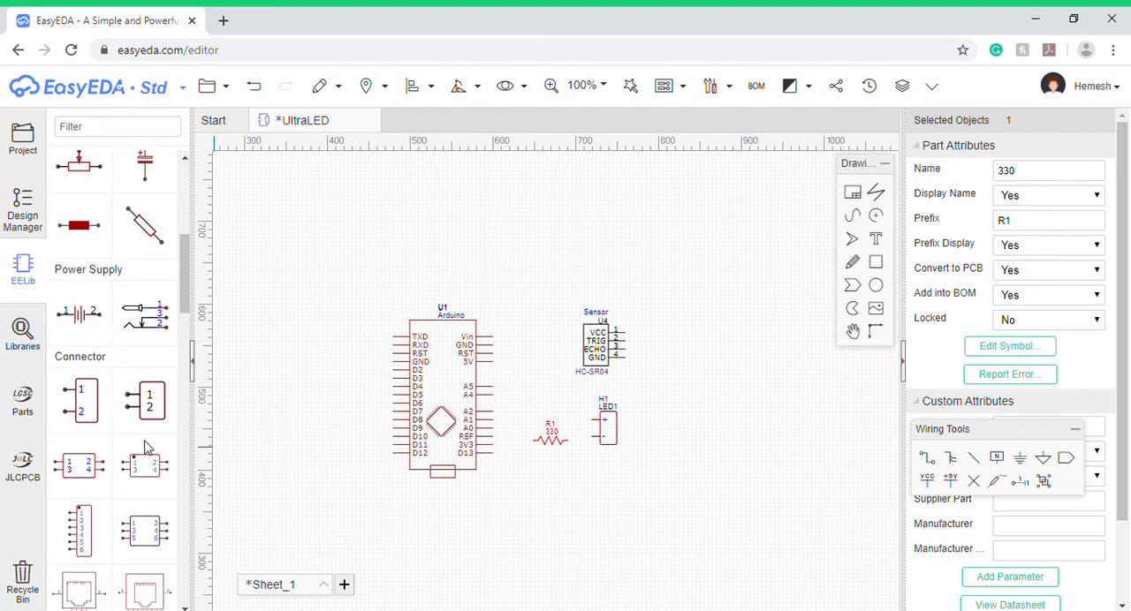
click(81, 411)
click(536, 236)
key(Escape)
click(538, 237)
triple_click(1103, 173)
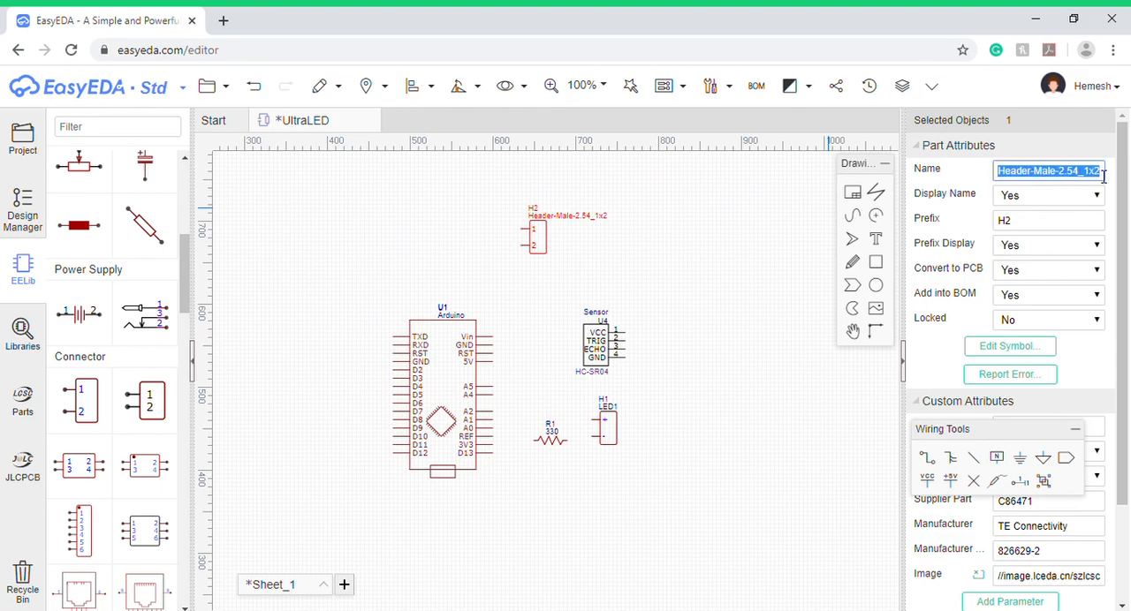
key(BackSpace)
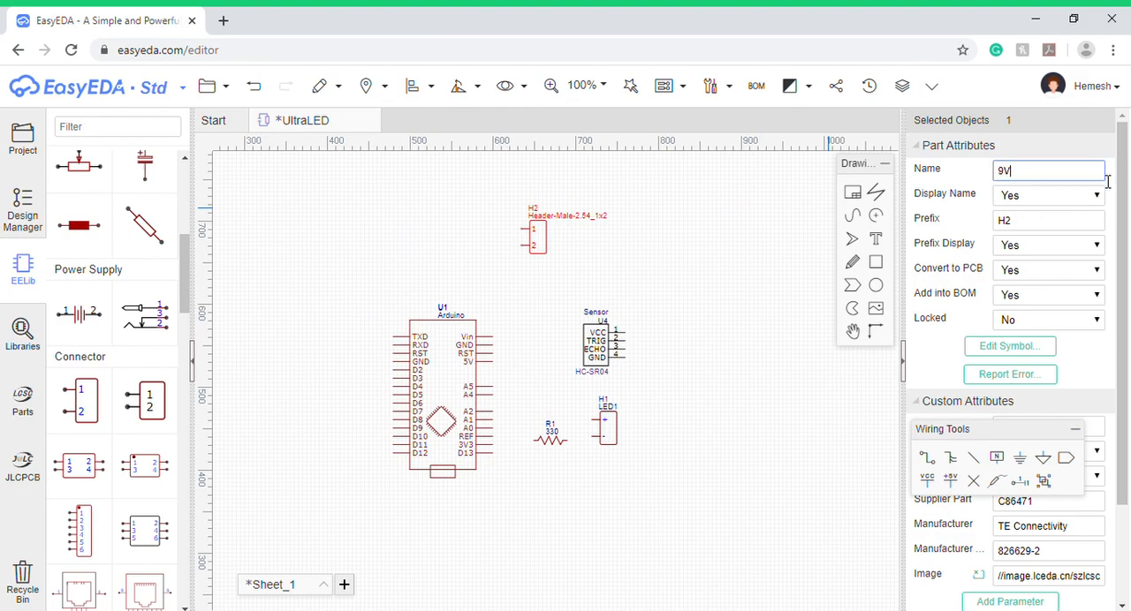
- Rename the 9V header's pins in its symbol to + for pin 1 and - for pin 2
click(1023, 347)
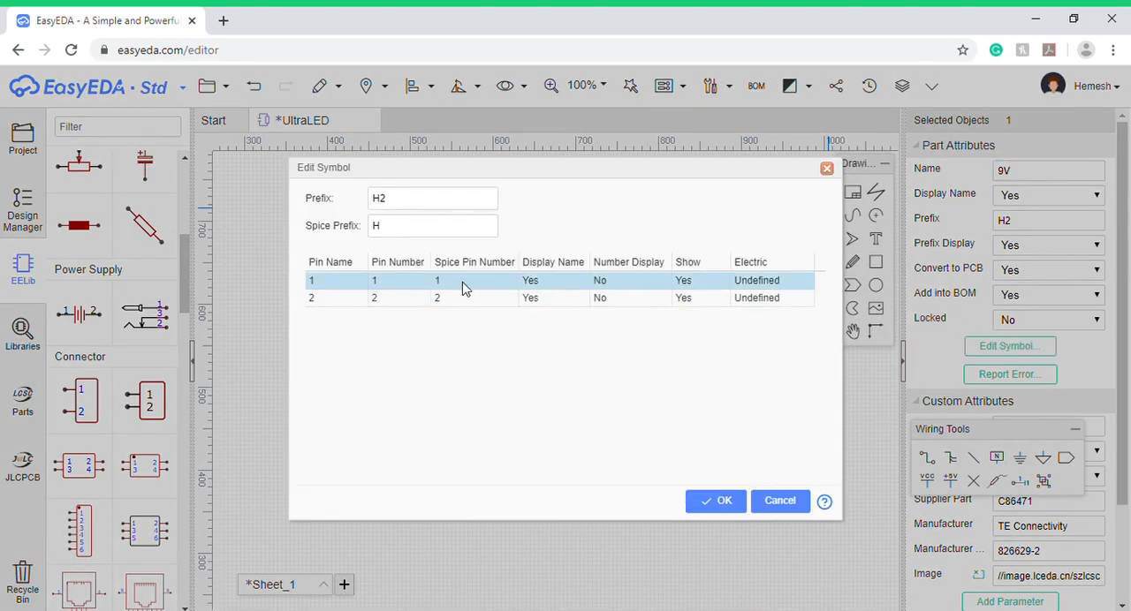
click(357, 284)
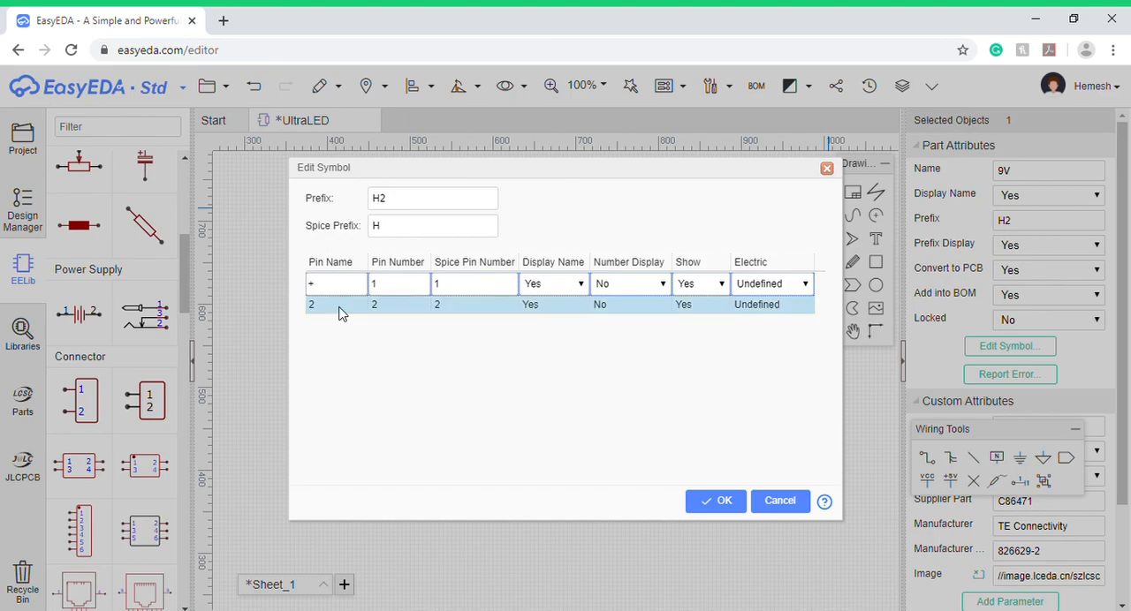
click(345, 311)
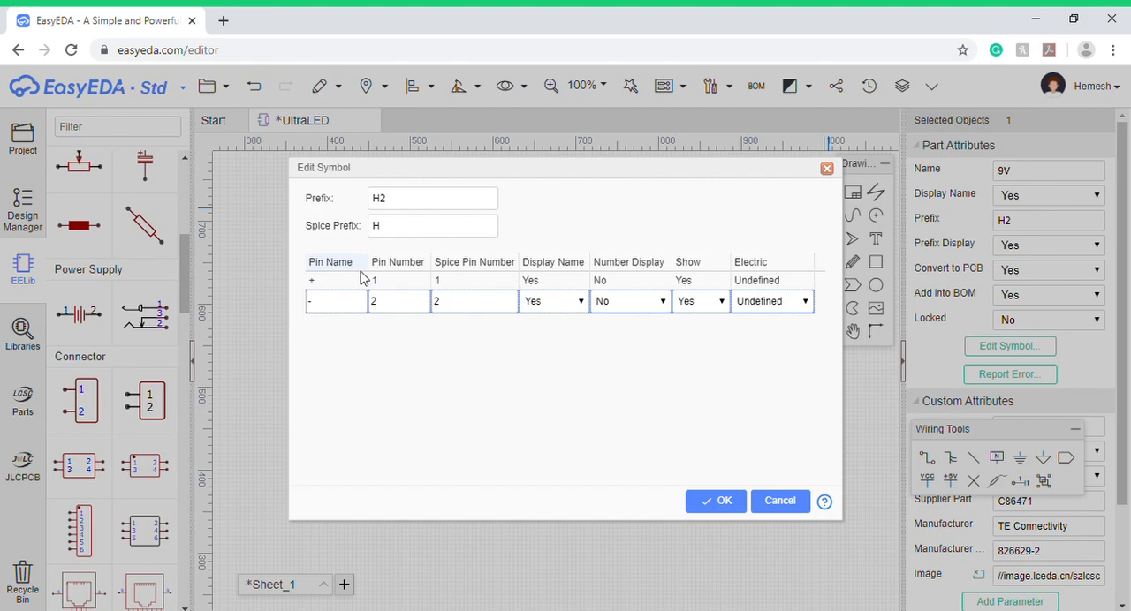
click(726, 501)
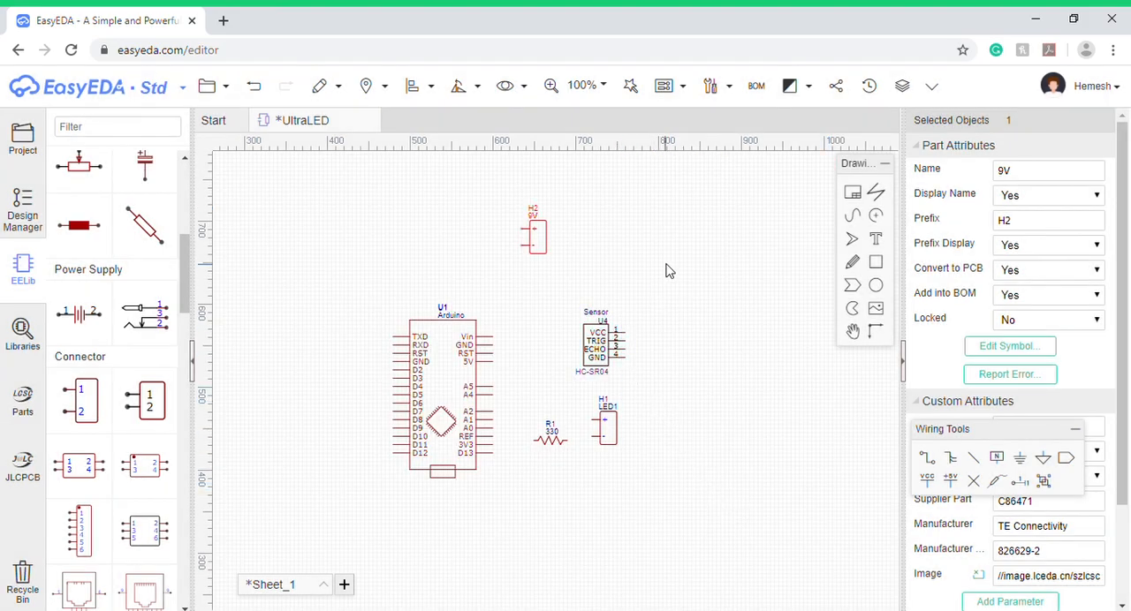
- Rearrange the parts: sensor and LED1 header left of the Arduino, 9V header slightly lower, Arduino slightly right, and resistor far to the lower right
drag(541, 235, 544, 258)
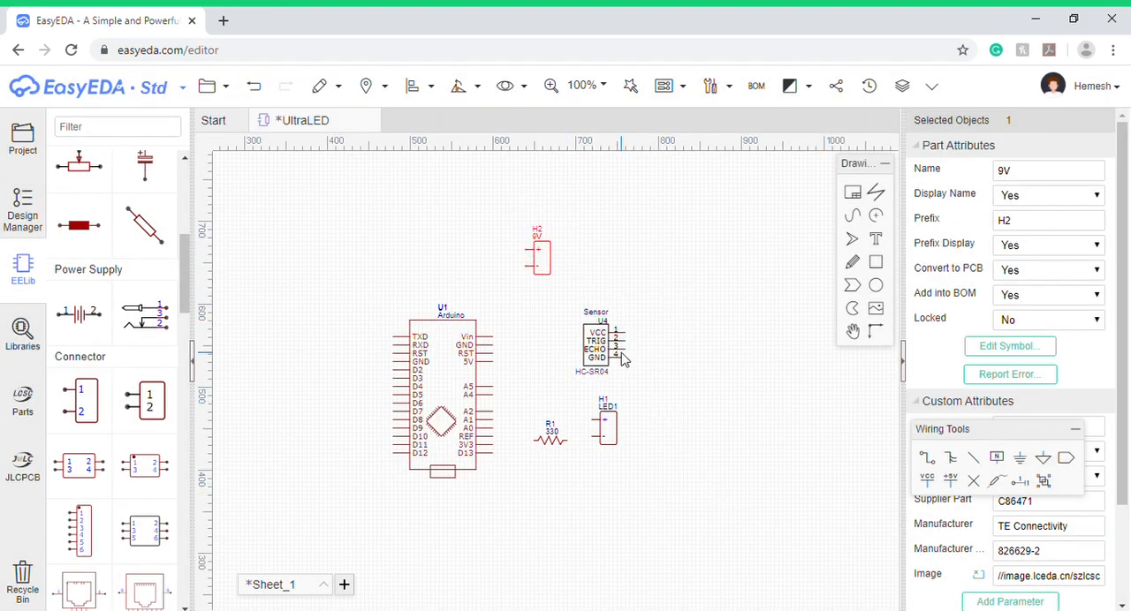
drag(601, 354, 303, 369)
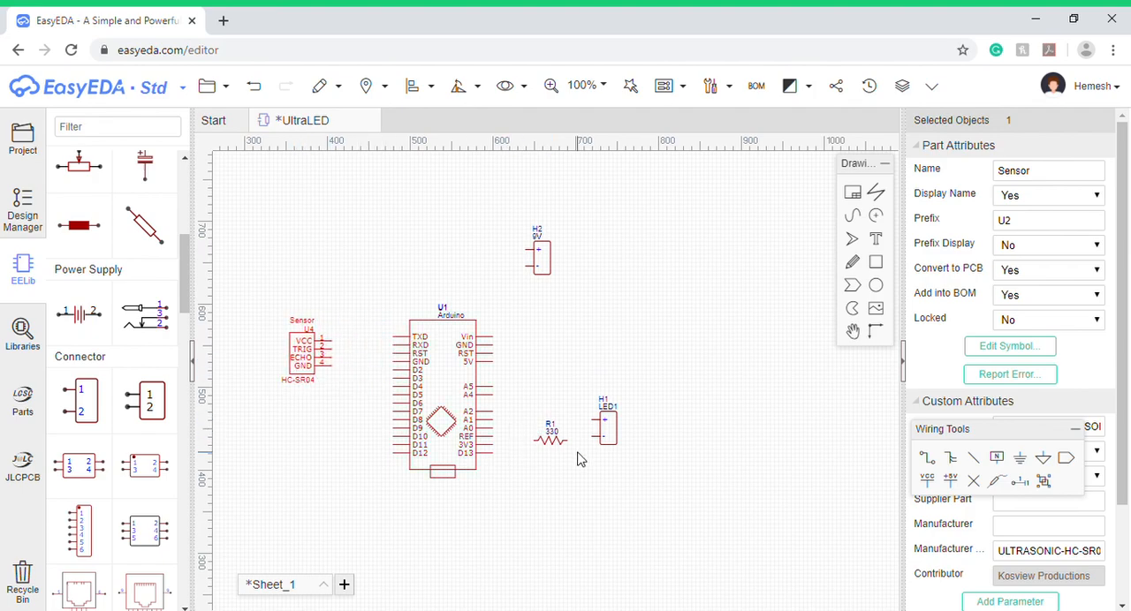
drag(557, 446, 781, 536)
drag(442, 364, 476, 356)
drag(616, 437, 368, 446)
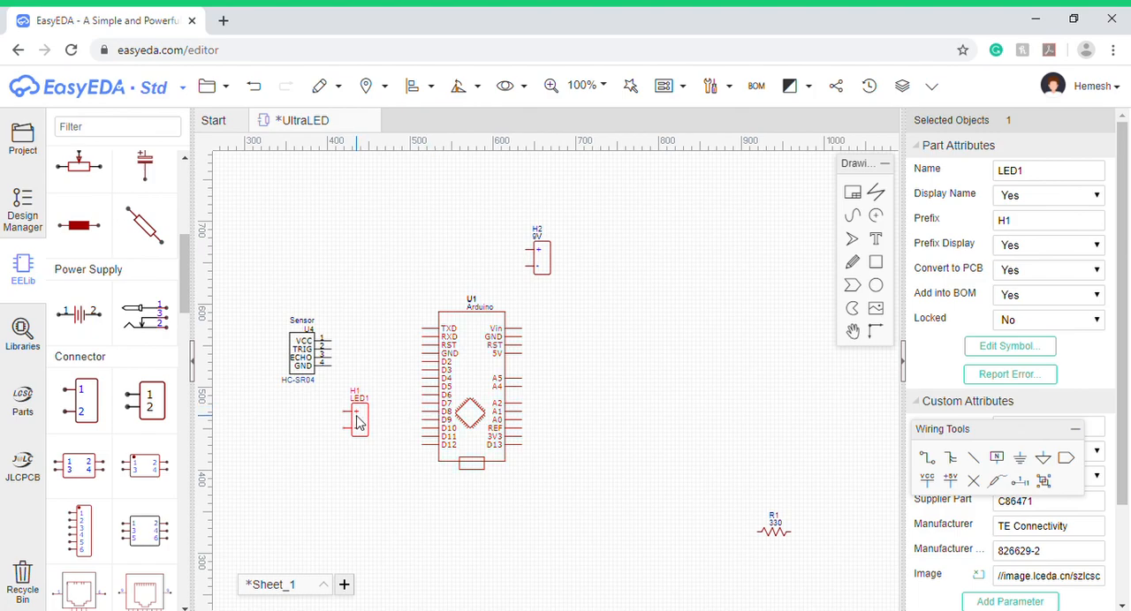
- Flip the LED1 header vertically and horizontally so its pins face the Arduino, and move it directly below the sensor
click(460, 87)
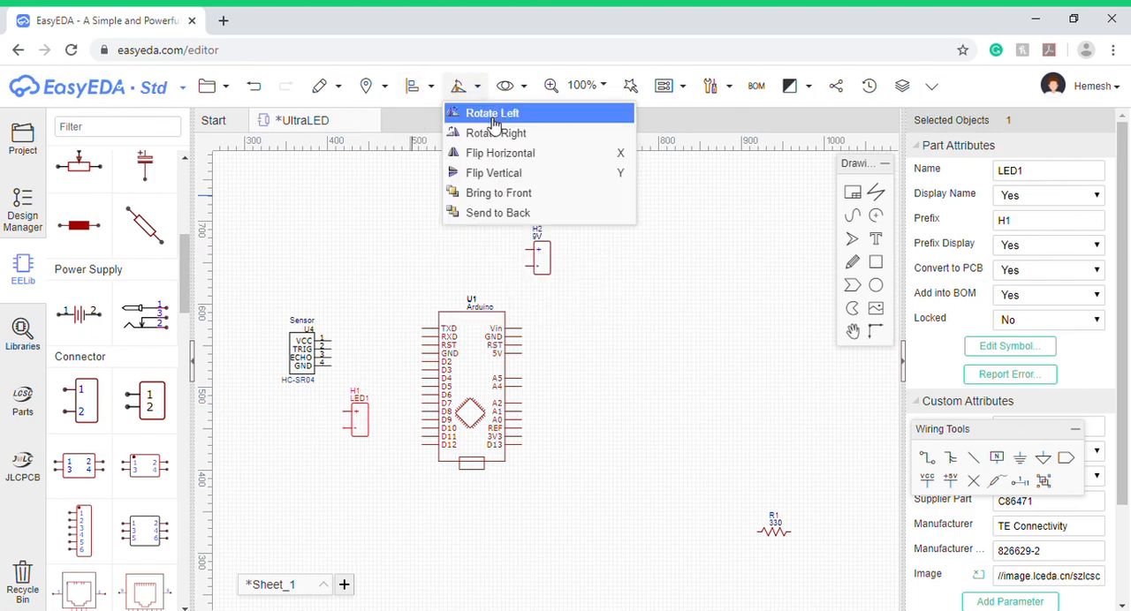
click(492, 181)
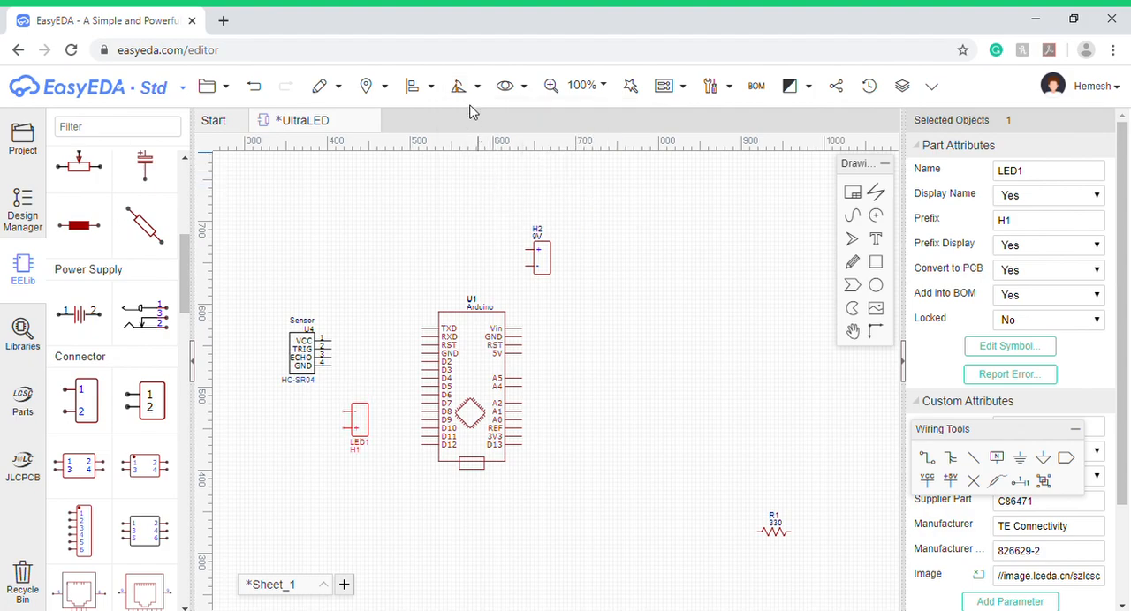
click(460, 87)
click(496, 155)
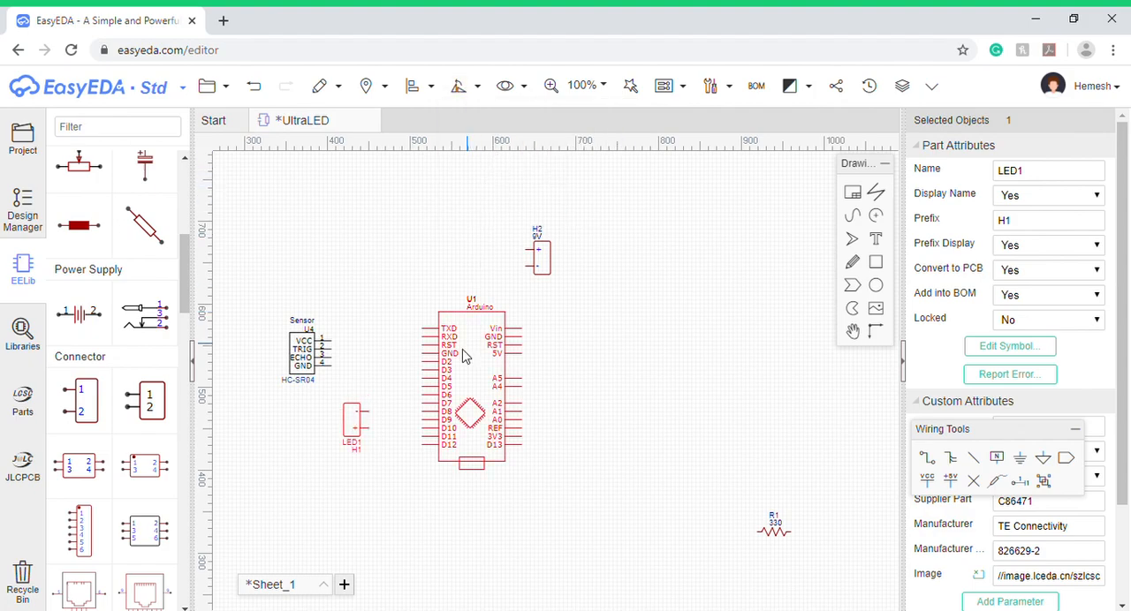
drag(350, 429, 304, 419)
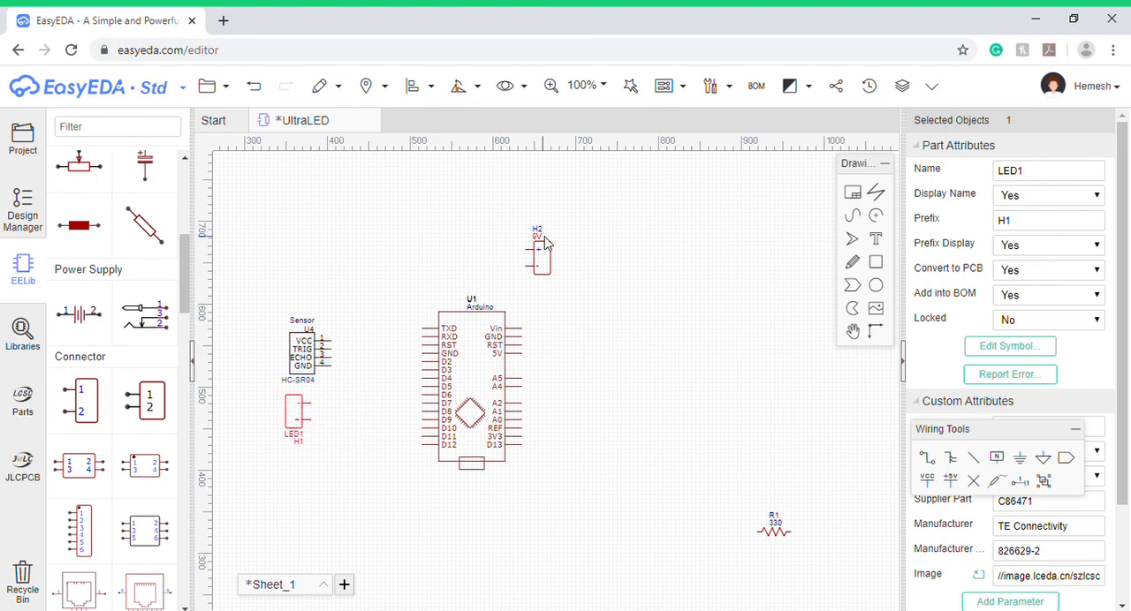
- Move the 9V header to the right of the Arduino and the 330 resistor between the LED1 header and the Arduino
drag(551, 255, 635, 315)
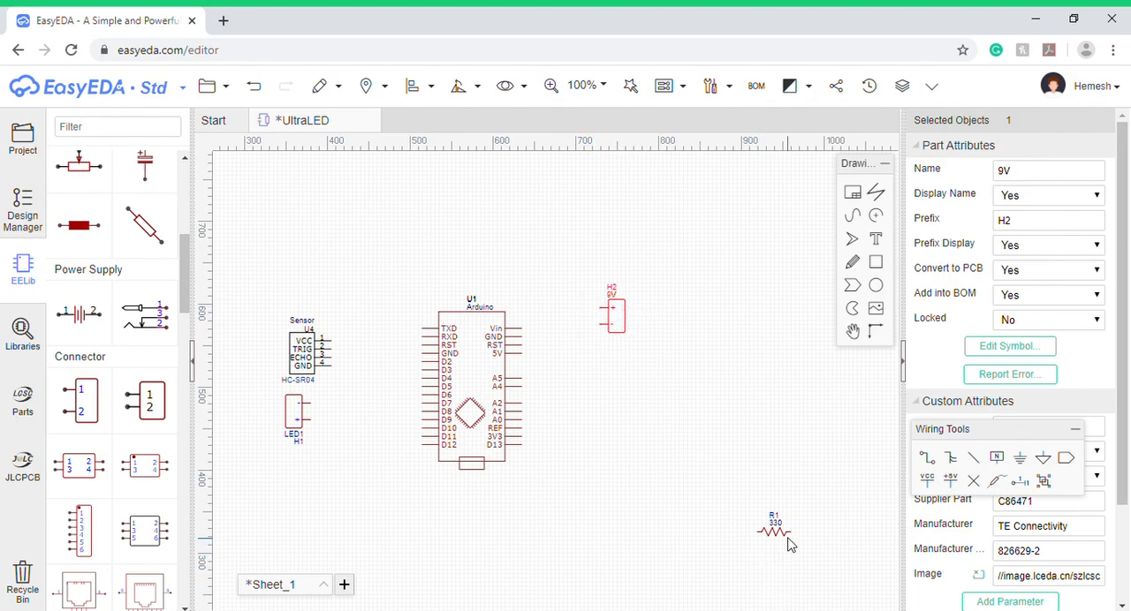
drag(772, 526, 671, 510)
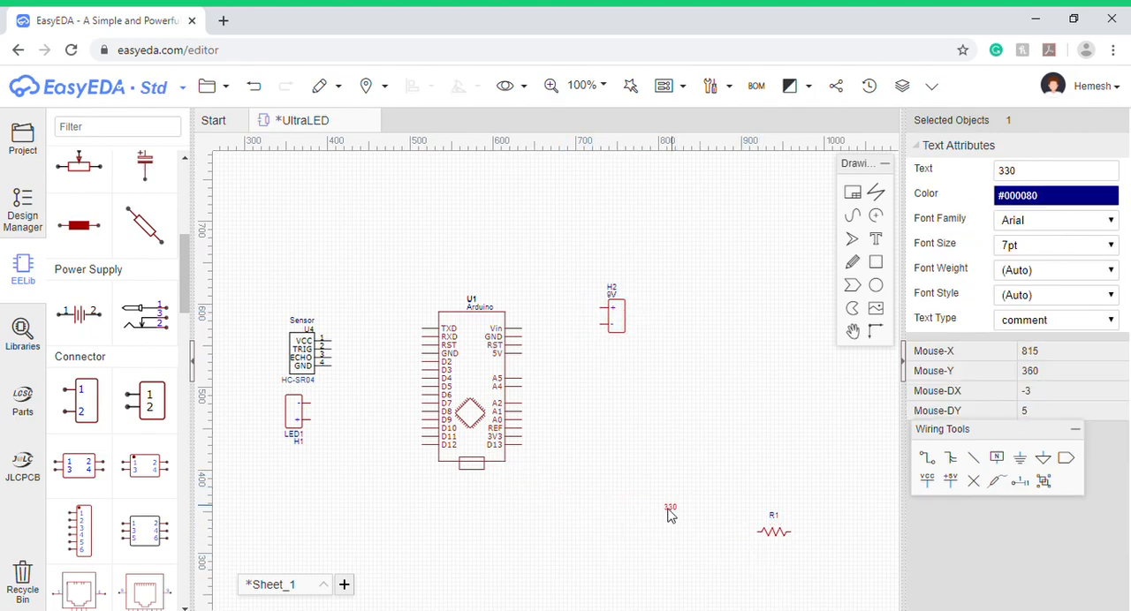
key(ctrl+z)
drag(780, 543, 379, 437)
mouse_move(367, 430)
mouse_down()
mouse_move(346, 412)
mouse_move(363, 416)
mouse_up()
click(366, 461)
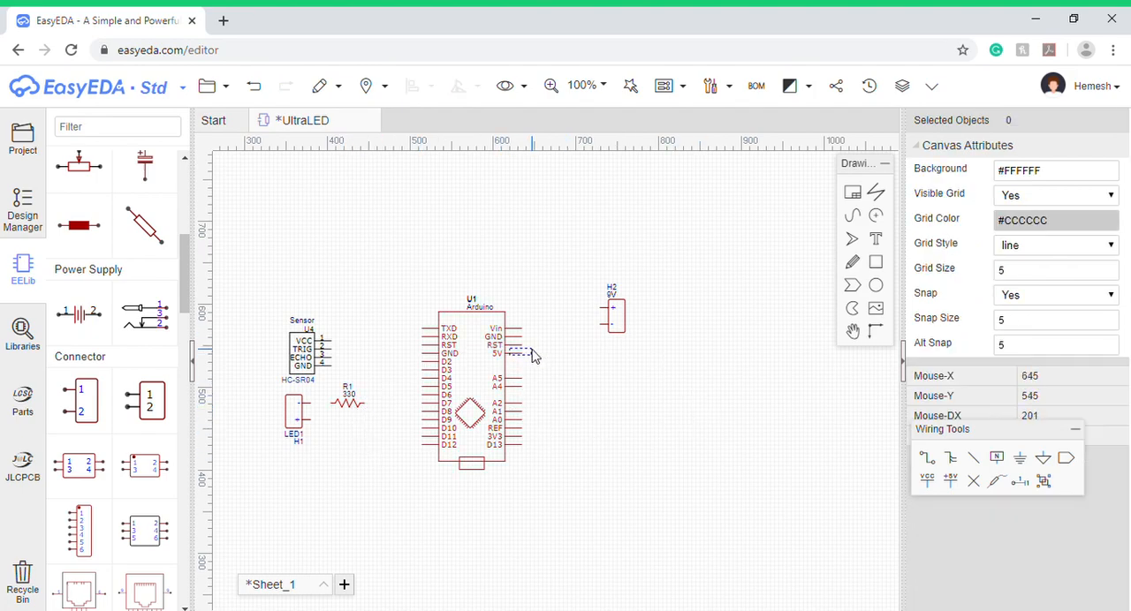
- Swap the sensor with the LED1 header and its 330 resistor so the sensor sits below them, and nudge the Arduino into line
drag(477, 387, 485, 380)
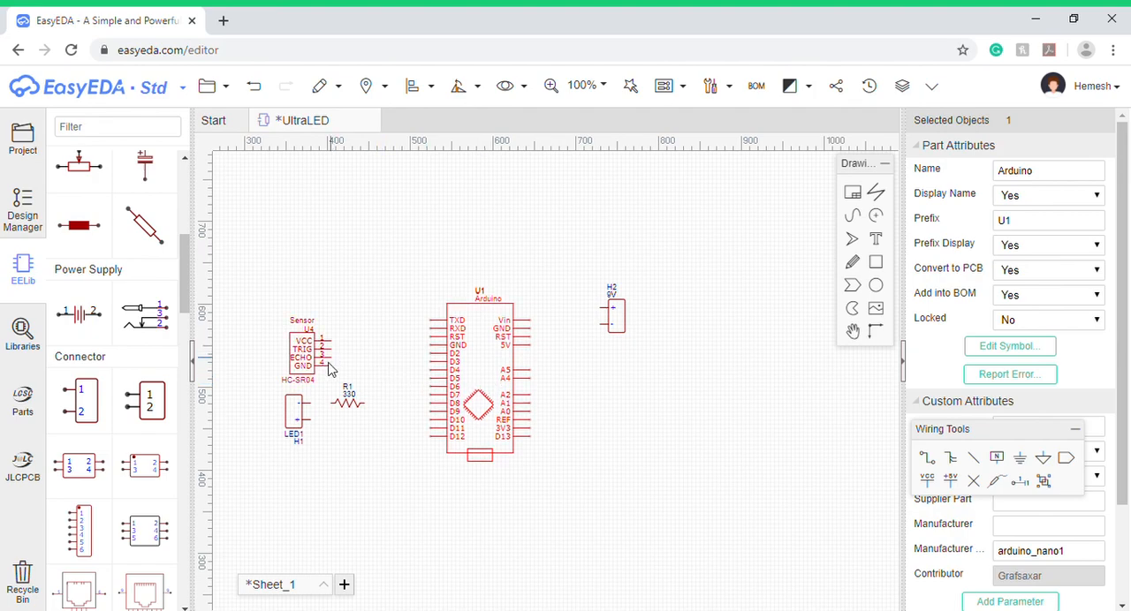
drag(299, 427, 322, 265)
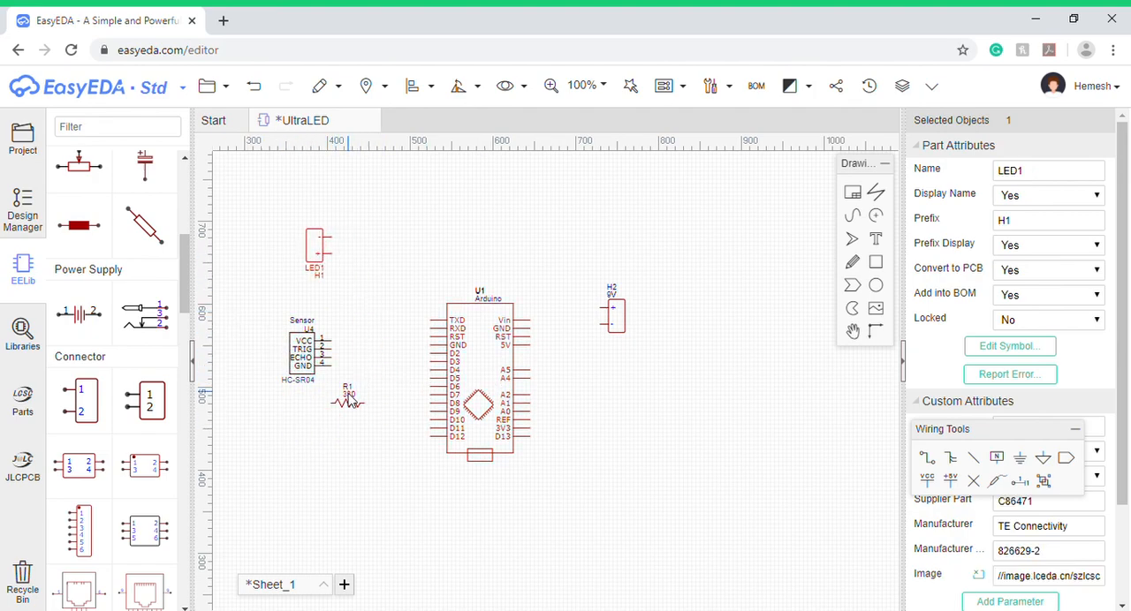
drag(354, 408, 362, 290)
drag(297, 356, 297, 429)
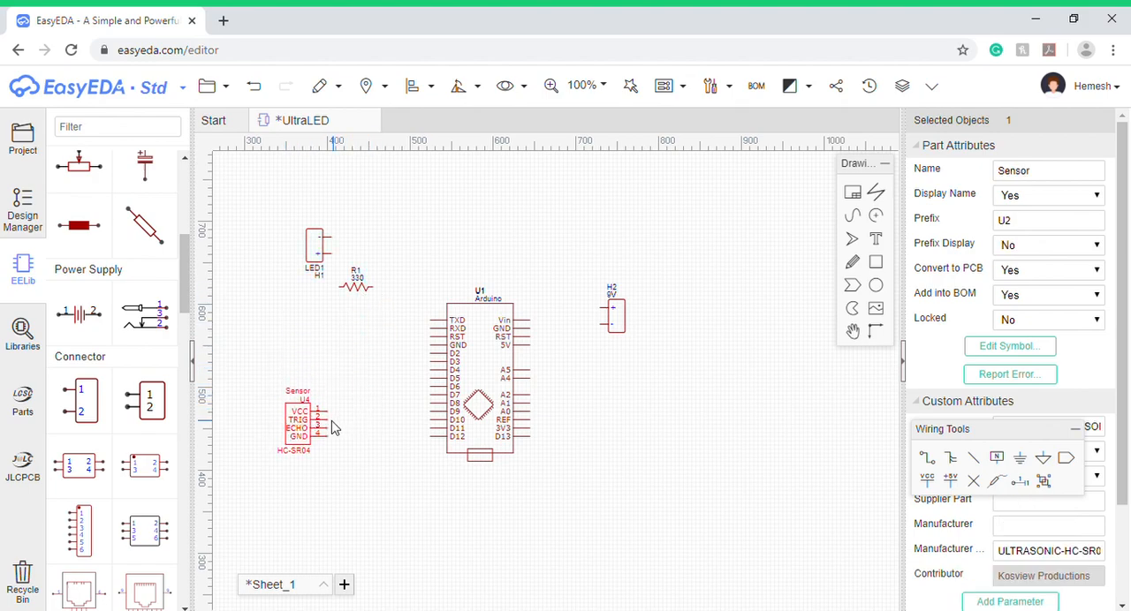
drag(320, 258, 295, 355)
drag(364, 292, 340, 344)
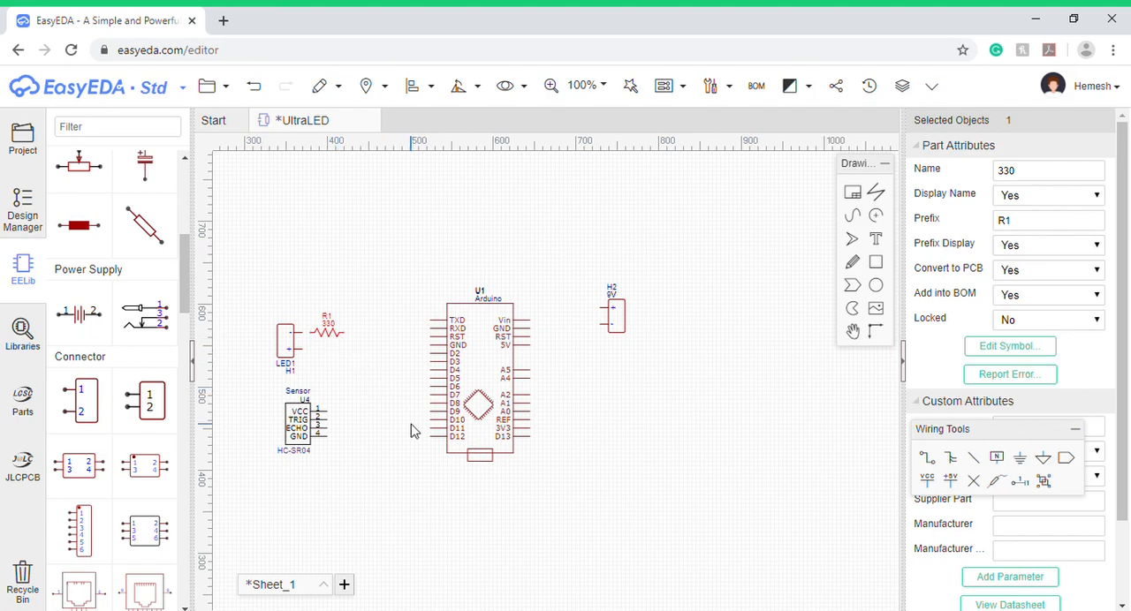
drag(488, 368, 484, 373)
click(693, 368)
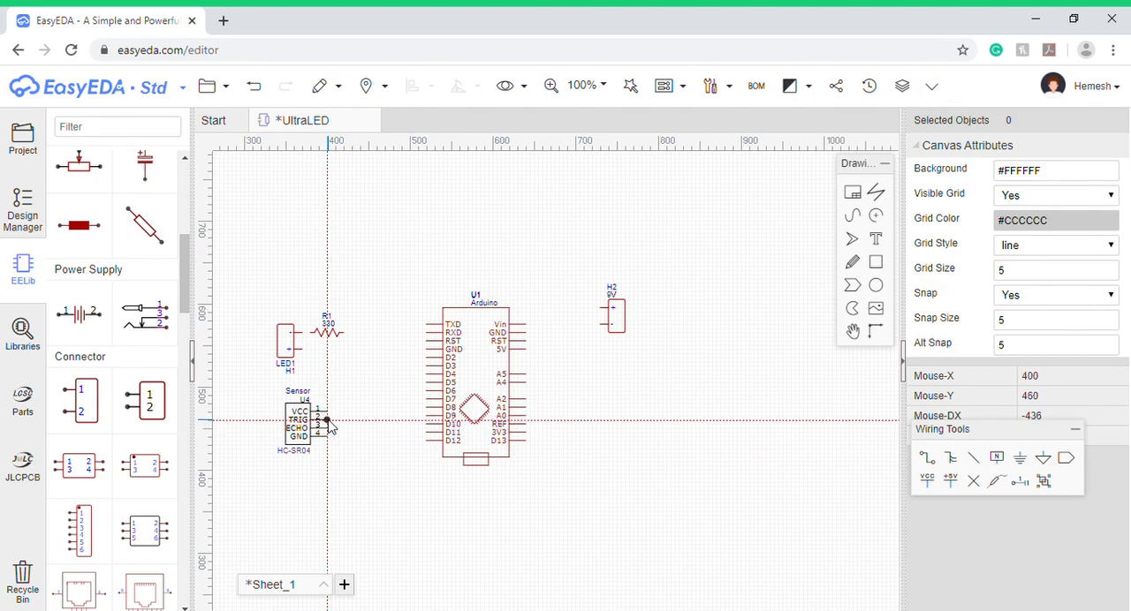
- Wire the sensor's TRIG pin to Arduino D9 and its ECHO pin to D10
click(328, 421)
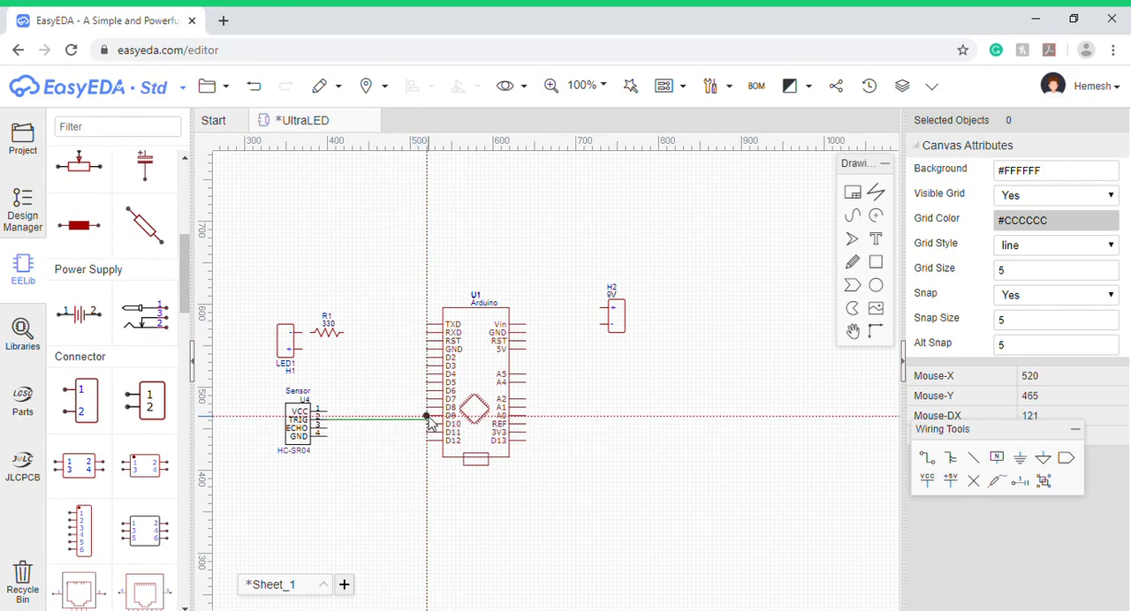
click(426, 419)
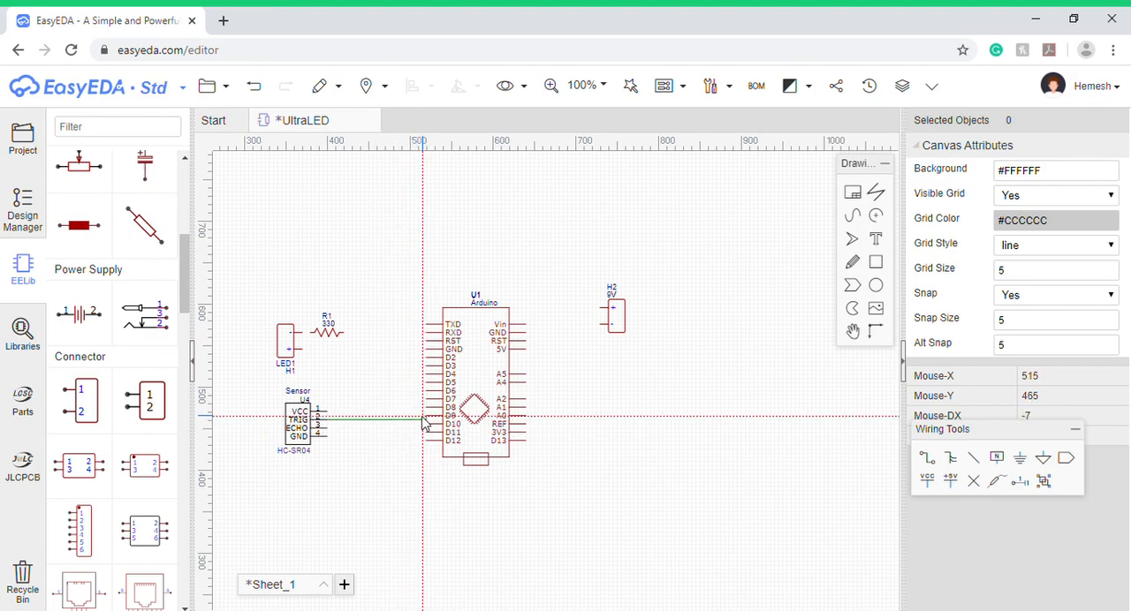
click(327, 428)
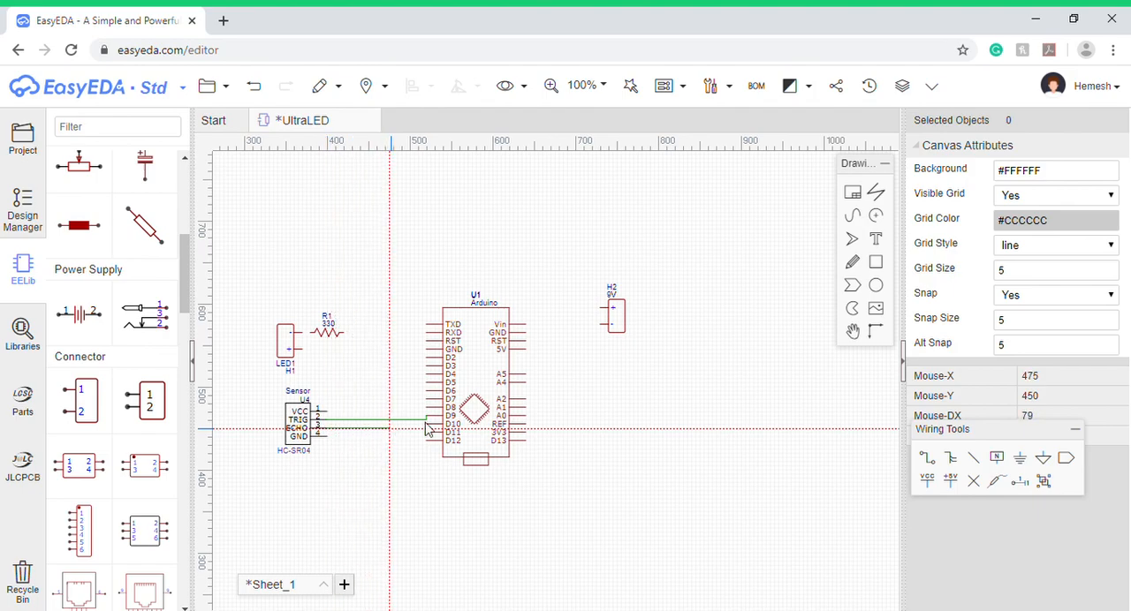
click(426, 425)
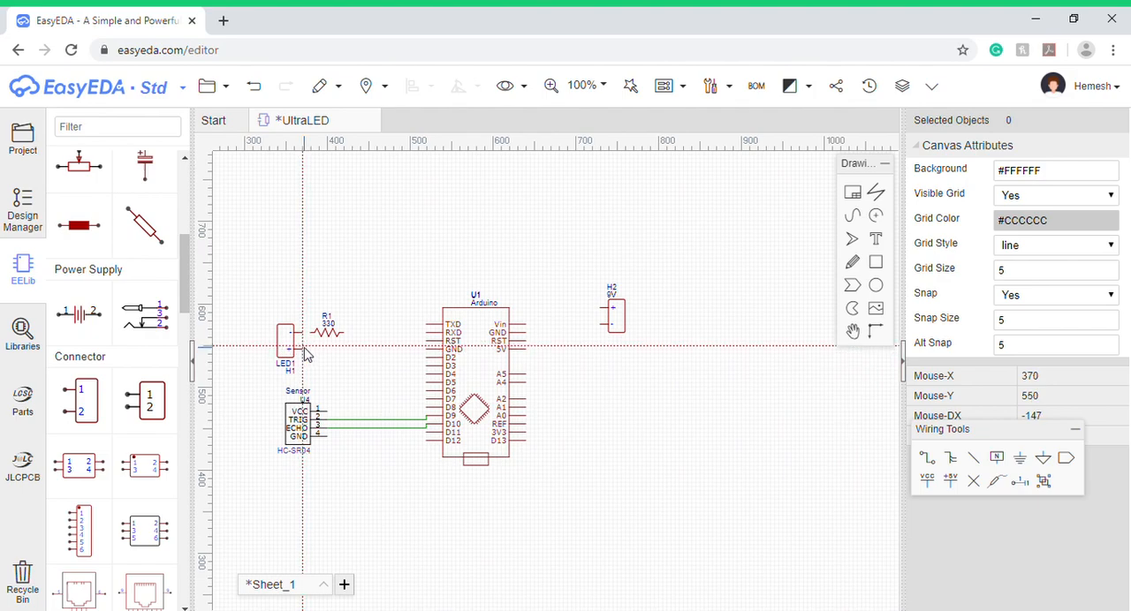
- Wire the LED1 header's + pin to Arduino D5, routing it down between the resistor and the Arduino
scroll(305, 356, up, 10)
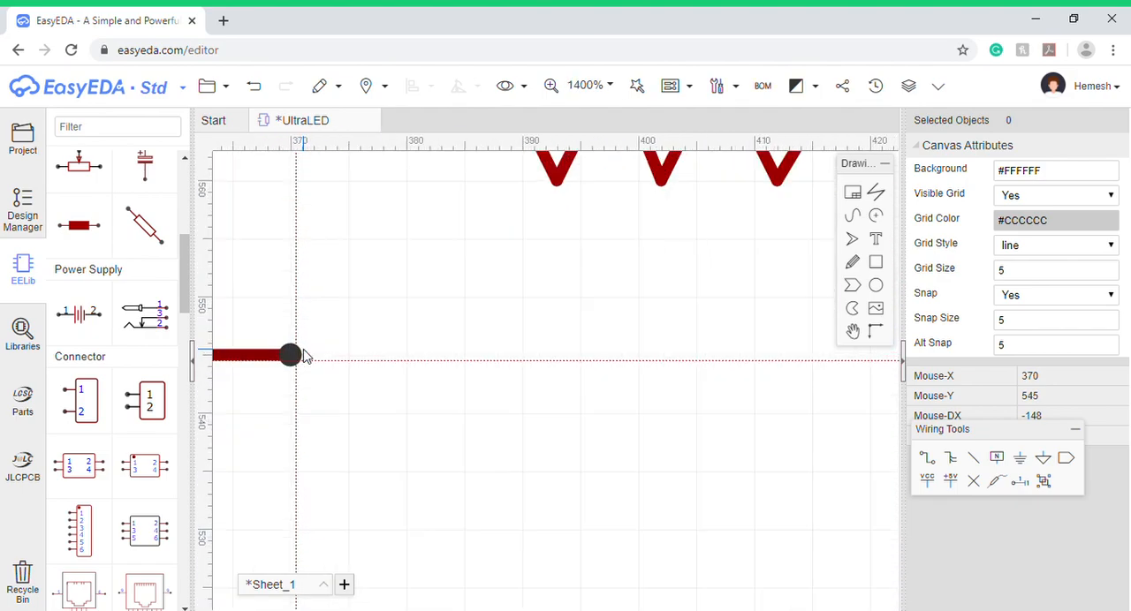
scroll(292, 370, down, 10)
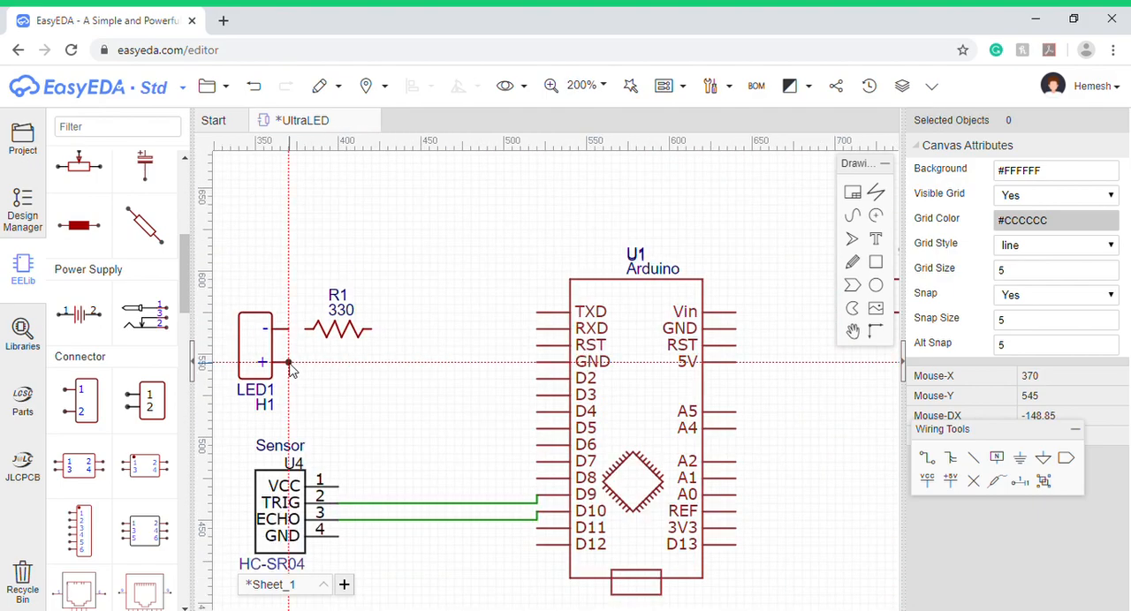
click(292, 364)
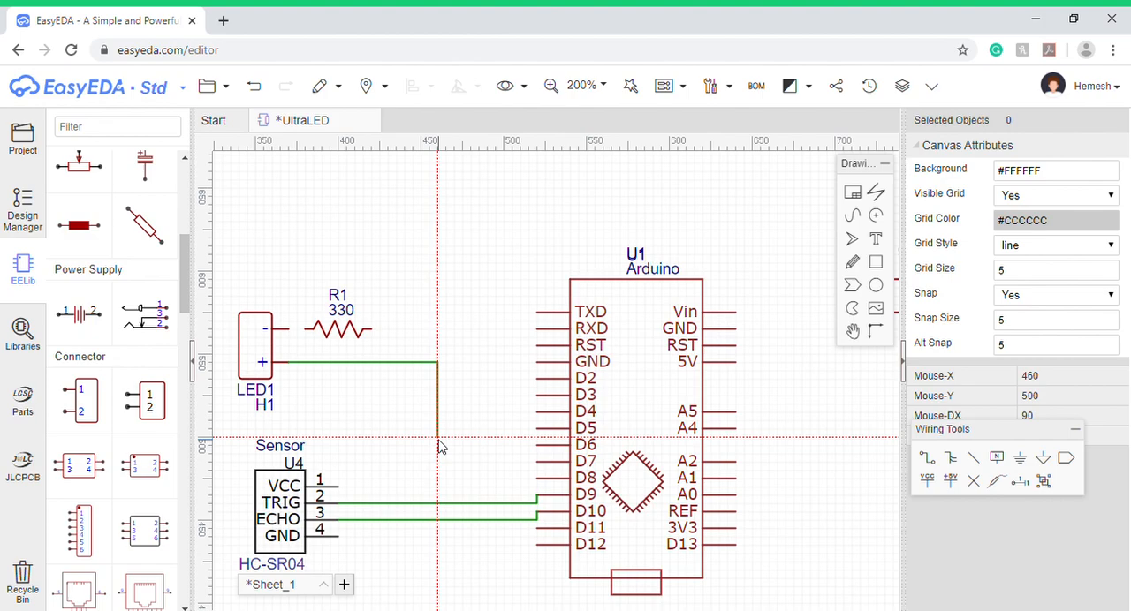
click(437, 437)
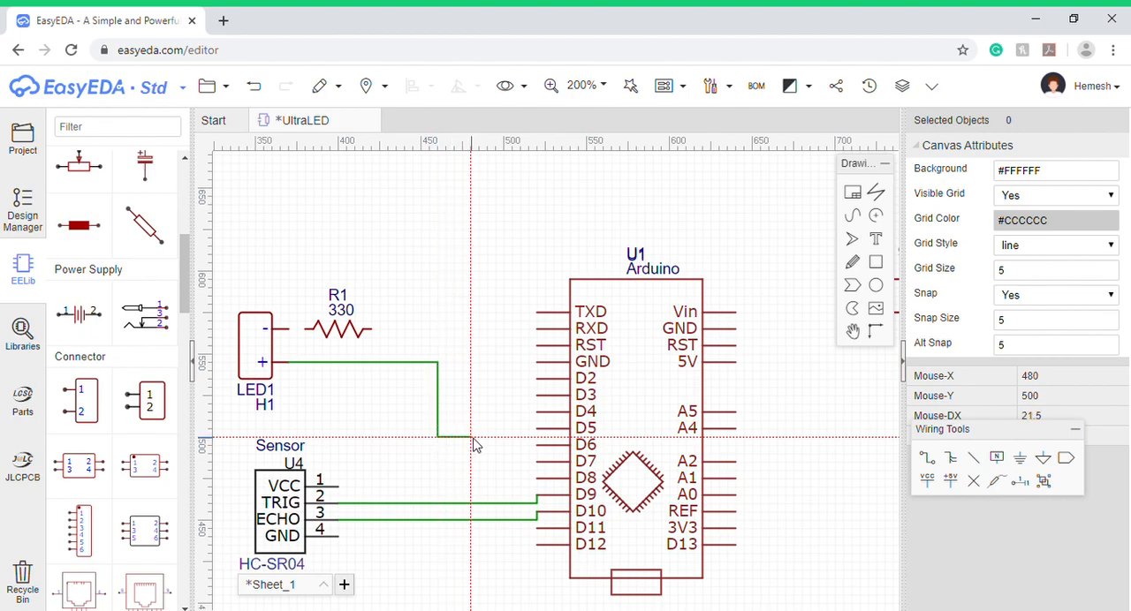
click(537, 431)
key(Escape)
click(386, 361)
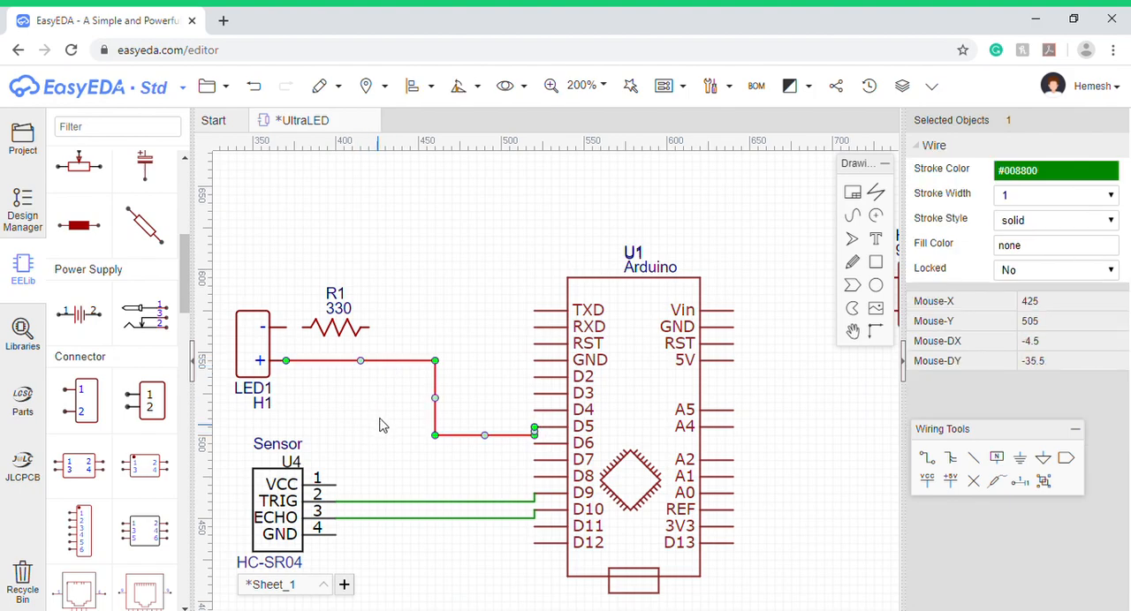
drag(257, 362, 255, 389)
key(ctrl+z)
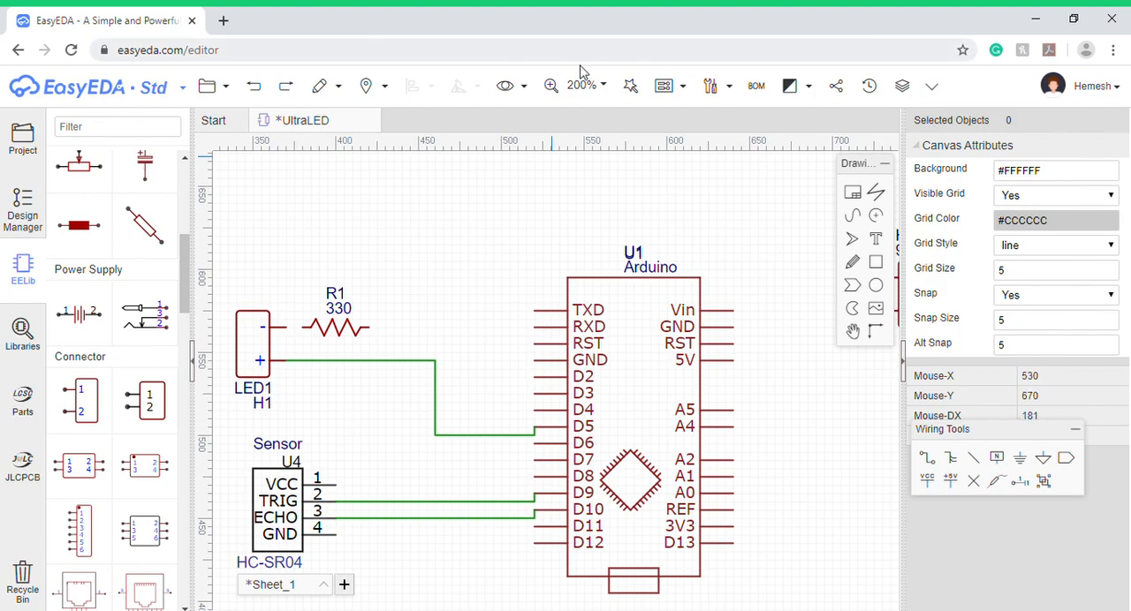
- Wire the LED1 header's - pin to the near end of the 330 resistor
click(287, 329)
click(304, 328)
key(Escape)
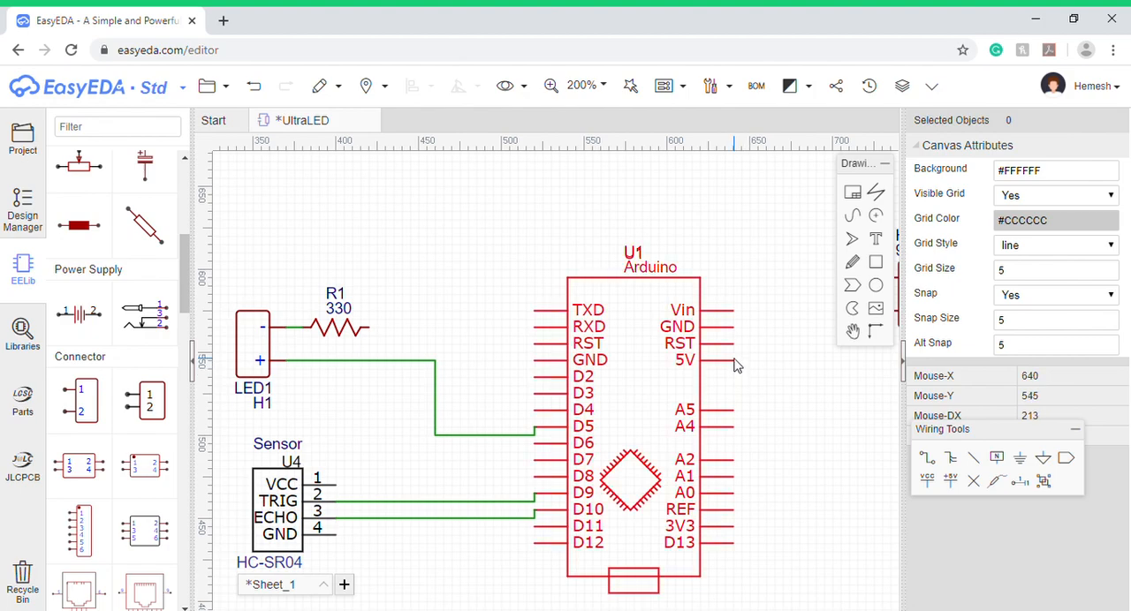
- Place a VCC net flag on the sensor's VCC pin and pull it away from the pin with a short wire
click(925, 479)
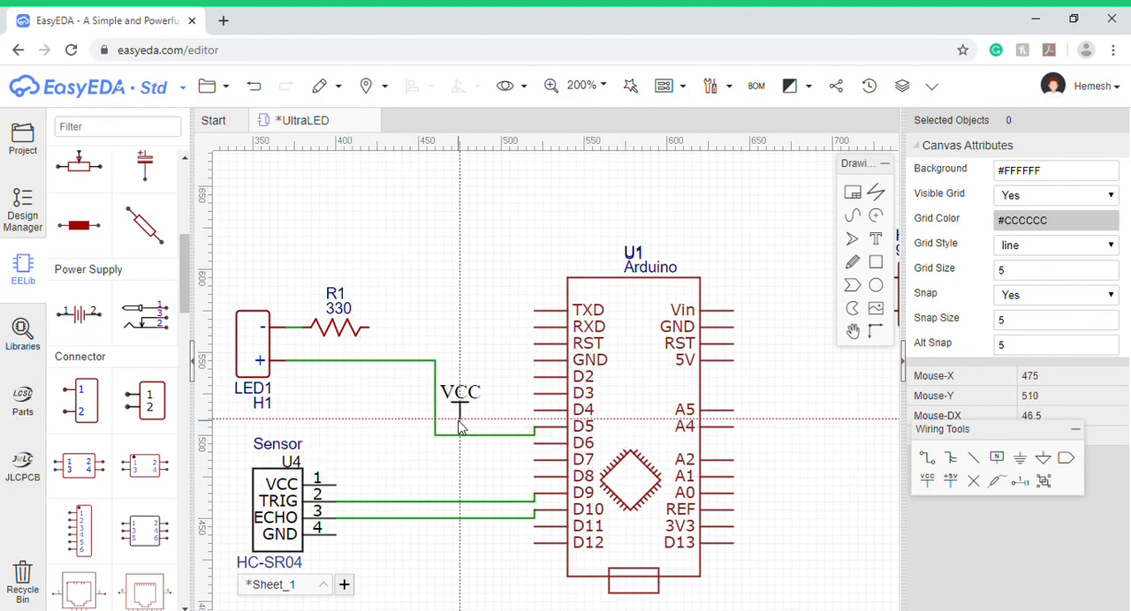
click(337, 485)
right_click(403, 467)
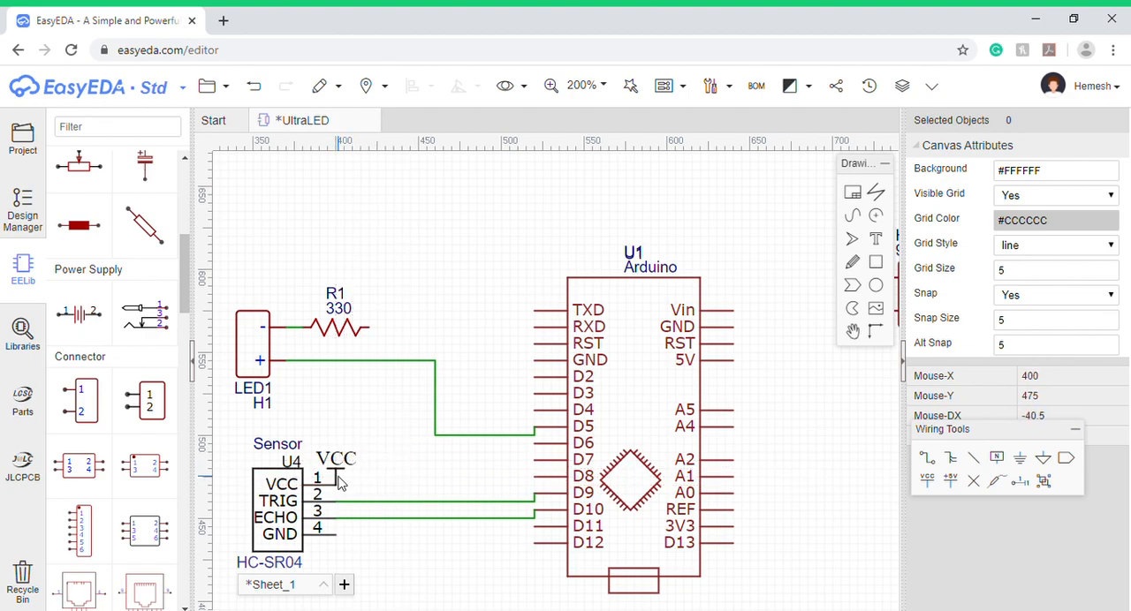
drag(343, 486, 380, 489)
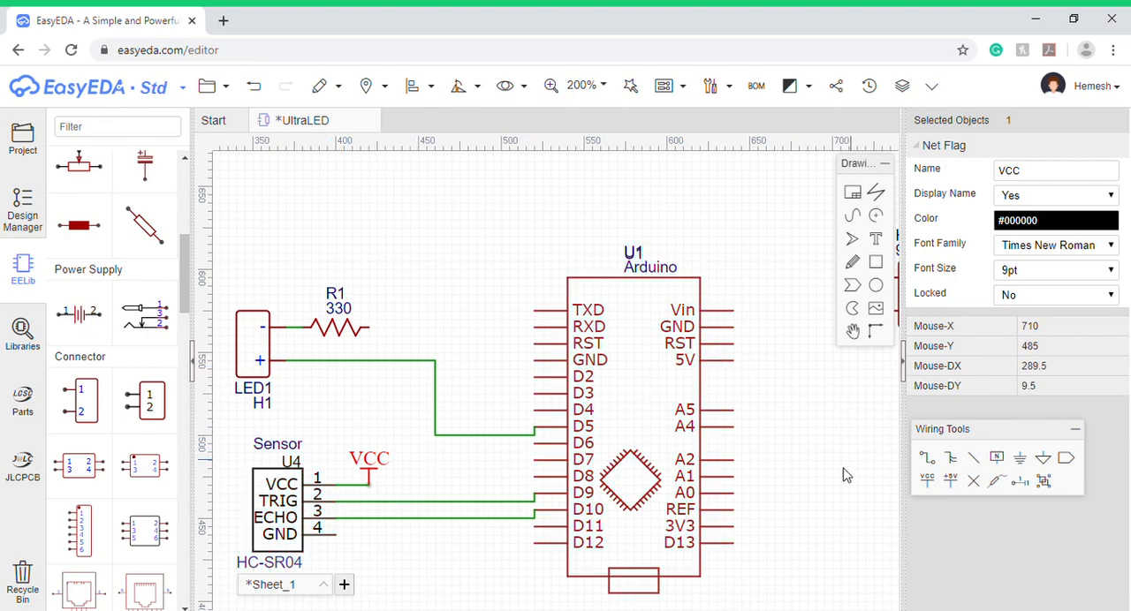
- Add a second VCC net flag beside the Arduino's 5V pin, rotate it right and connect it to the pin
click(928, 488)
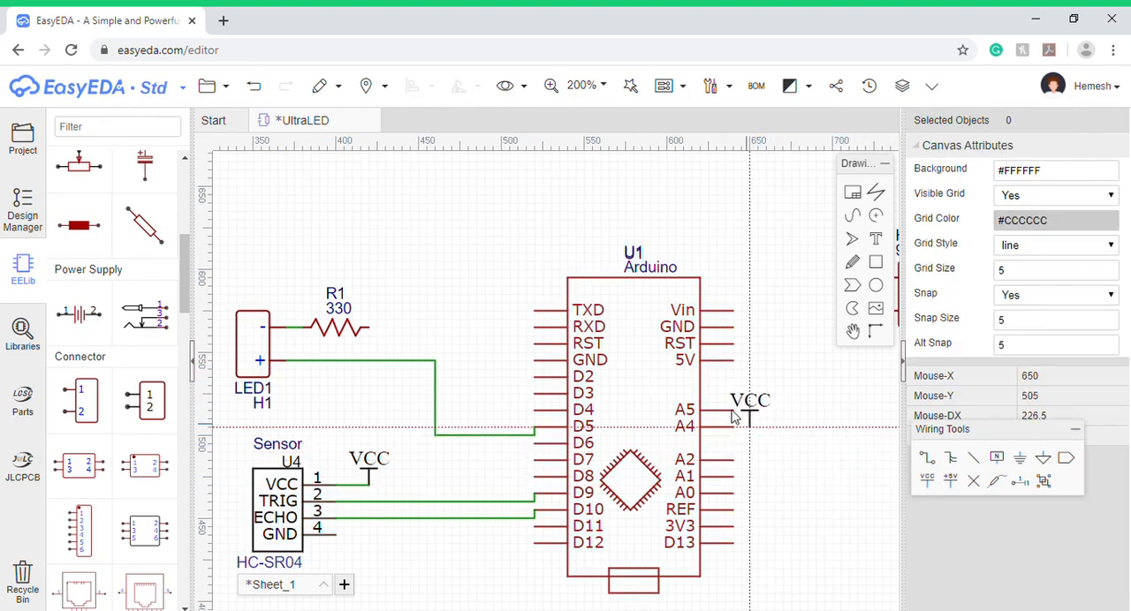
click(757, 367)
key(Escape)
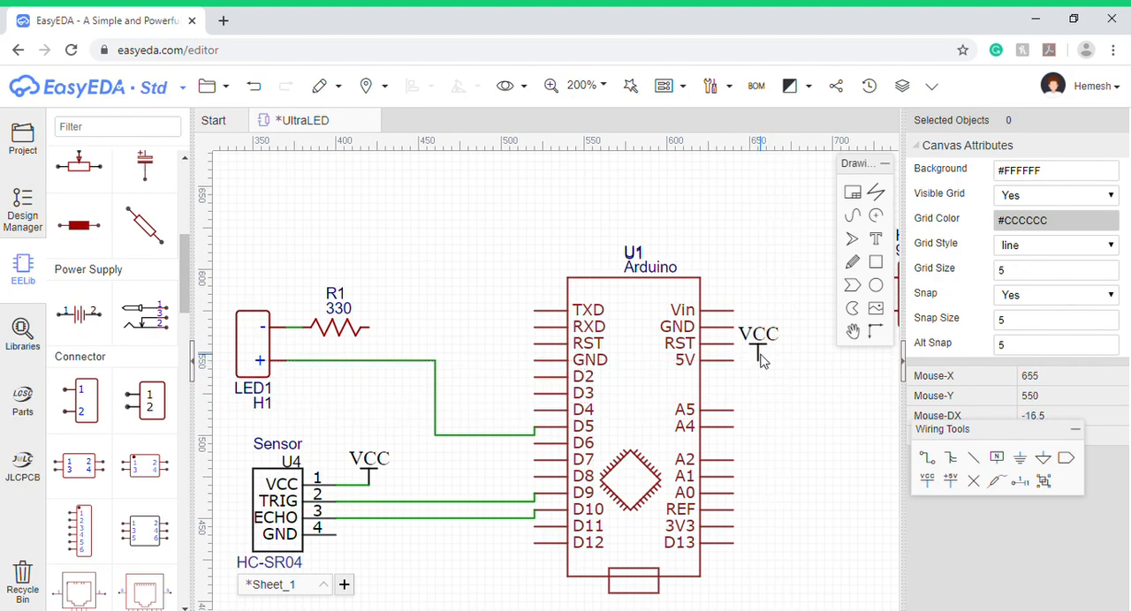
click(758, 356)
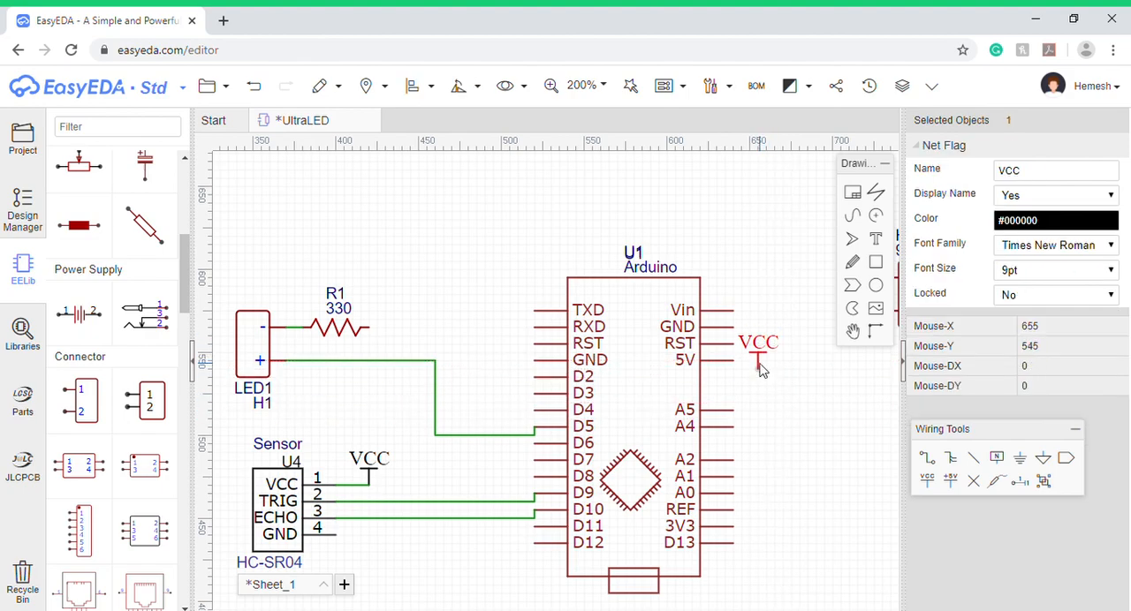
mouse_move(457, 86)
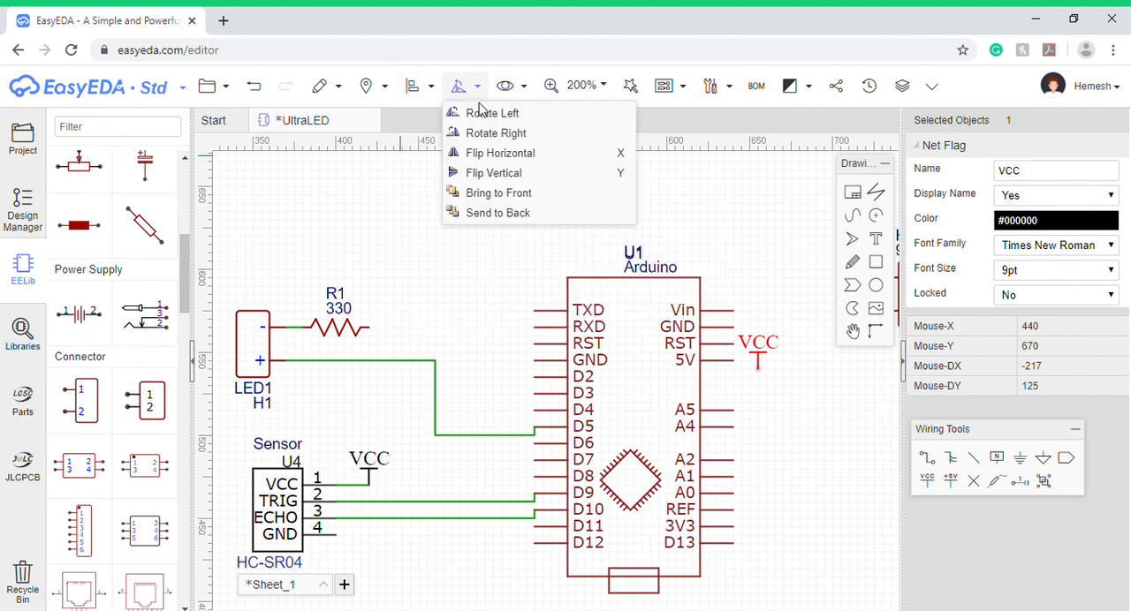
click(497, 132)
mouse_move(767, 377)
mouse_down()
mouse_move(749, 370)
mouse_move(767, 370)
mouse_up()
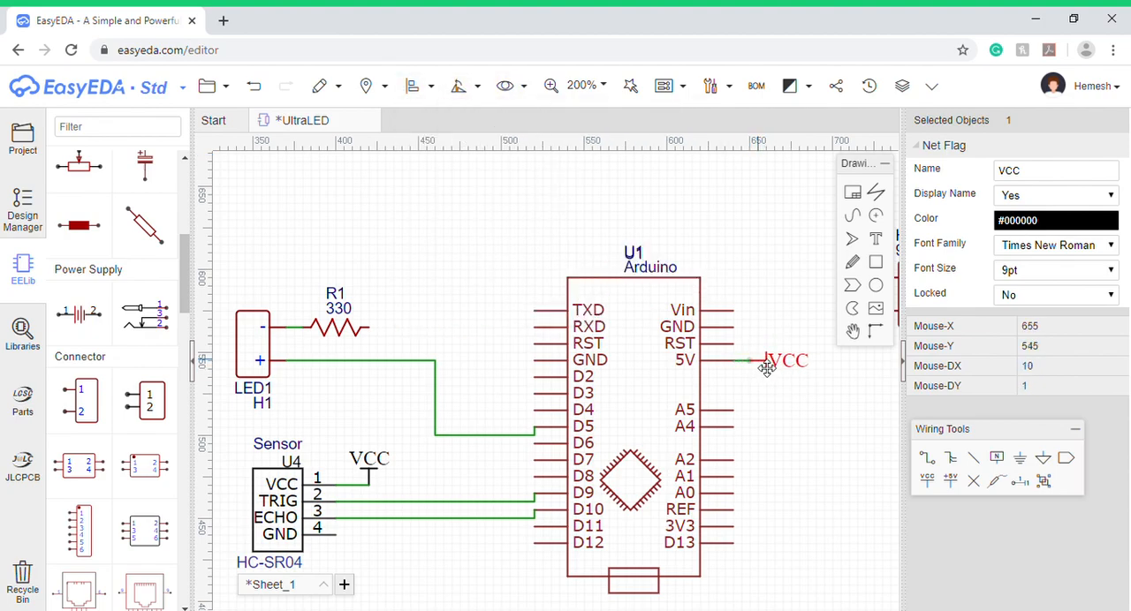
click(767, 399)
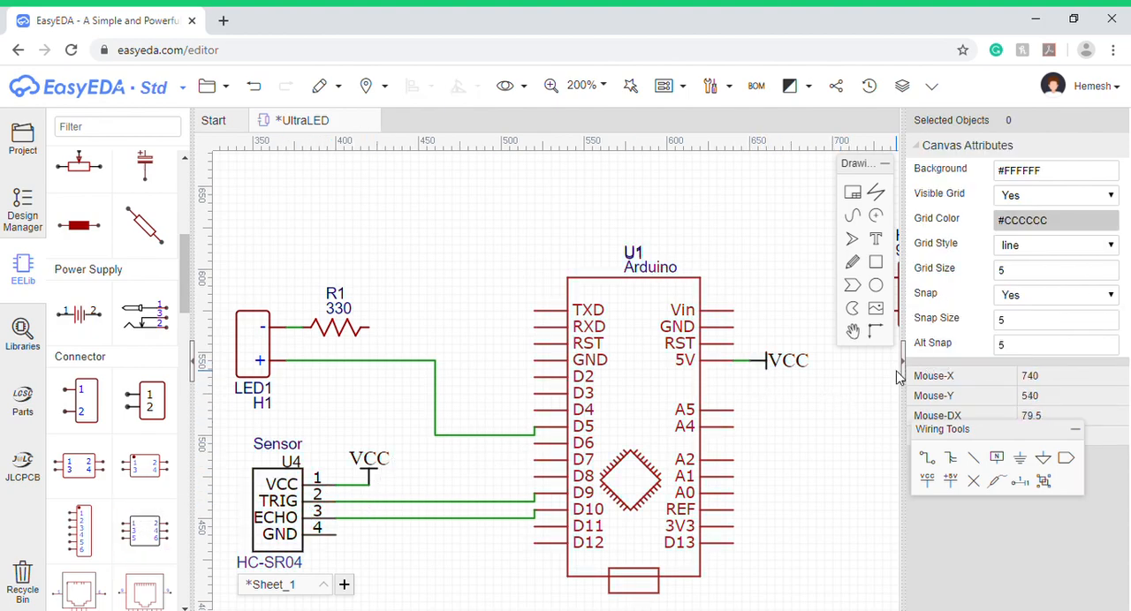
- Place a GND net flag on the free end of the 330 resistor and offset it with a short wire
click(1024, 459)
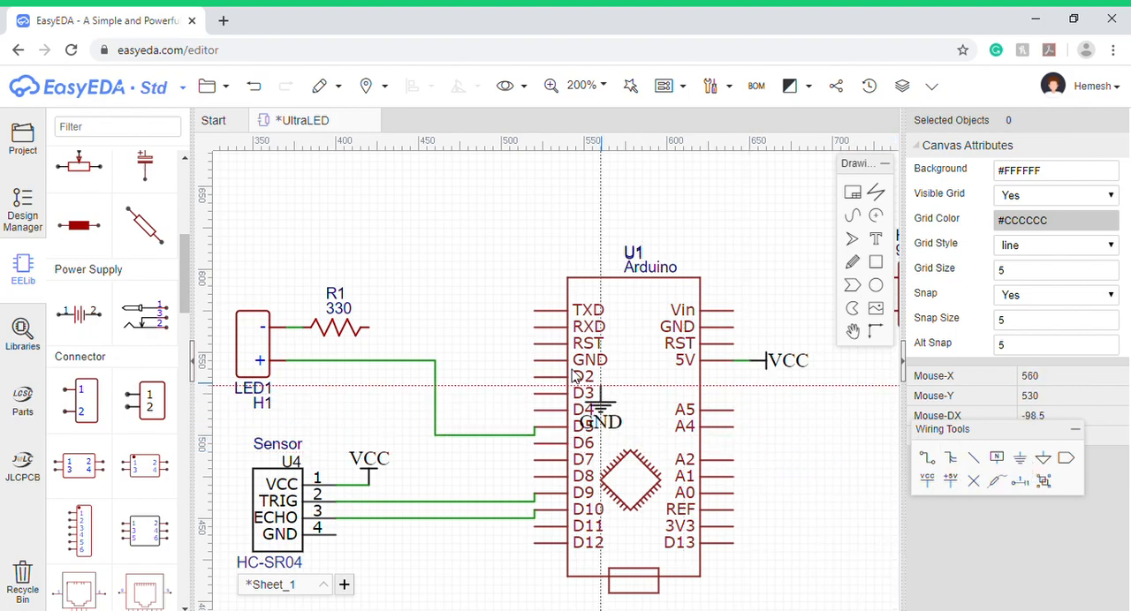
click(370, 331)
right_click(395, 395)
drag(379, 343, 421, 333)
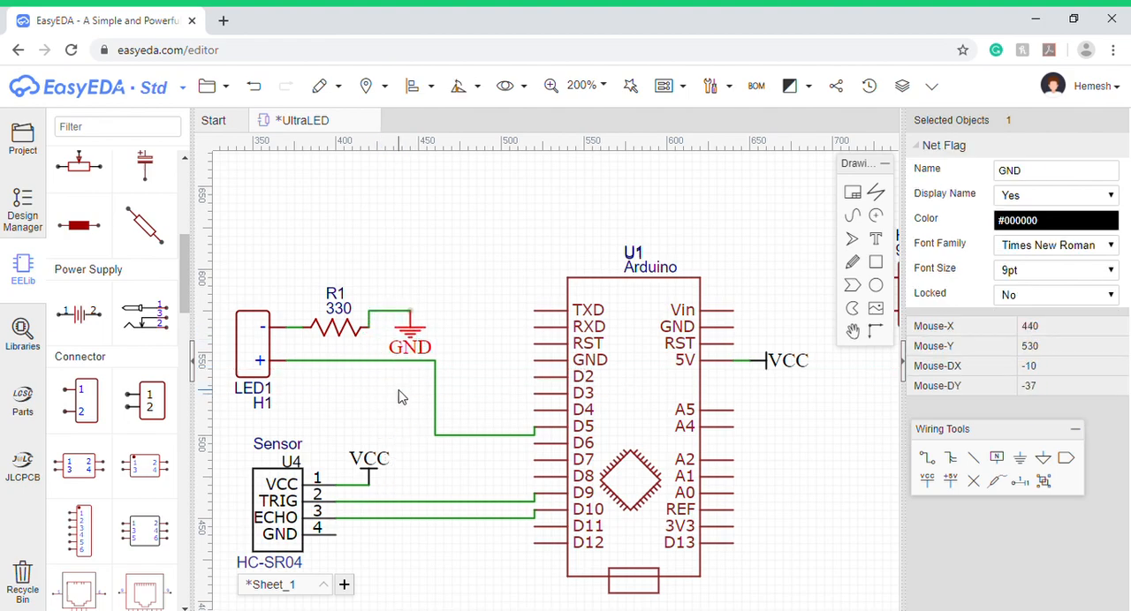
click(399, 397)
- Place a GND net flag on the HC-SR04 sensor's GND pin and offset it from the pin with a short wire
click(1027, 460)
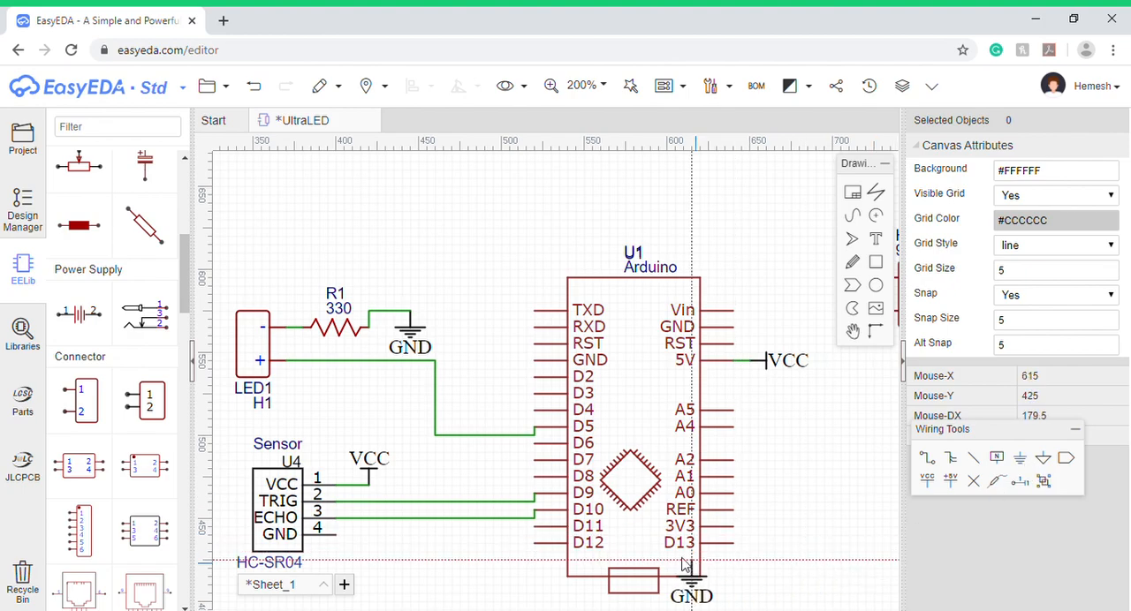
click(335, 537)
right_click(441, 543)
scroll(435, 536, down, 1)
scroll(387, 549, up, 1)
scroll(389, 554, up, 1)
click(388, 548)
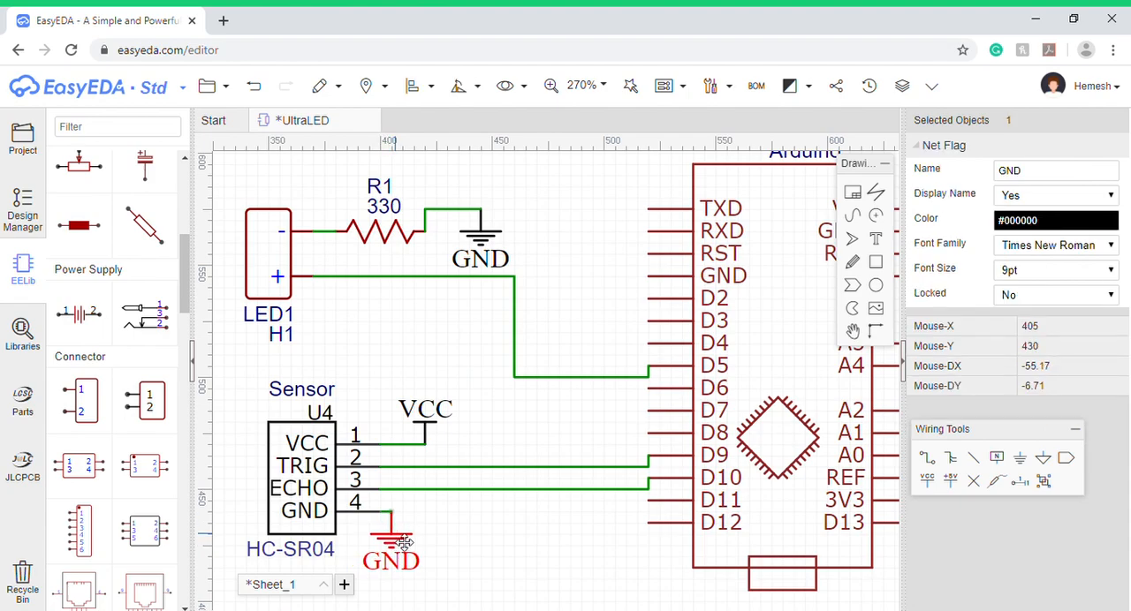
- Place a GND net flag on the 9V header's - pin and move the header away so a short wire joins them
scroll(735, 422, down, 4)
scroll(743, 409, up, 2)
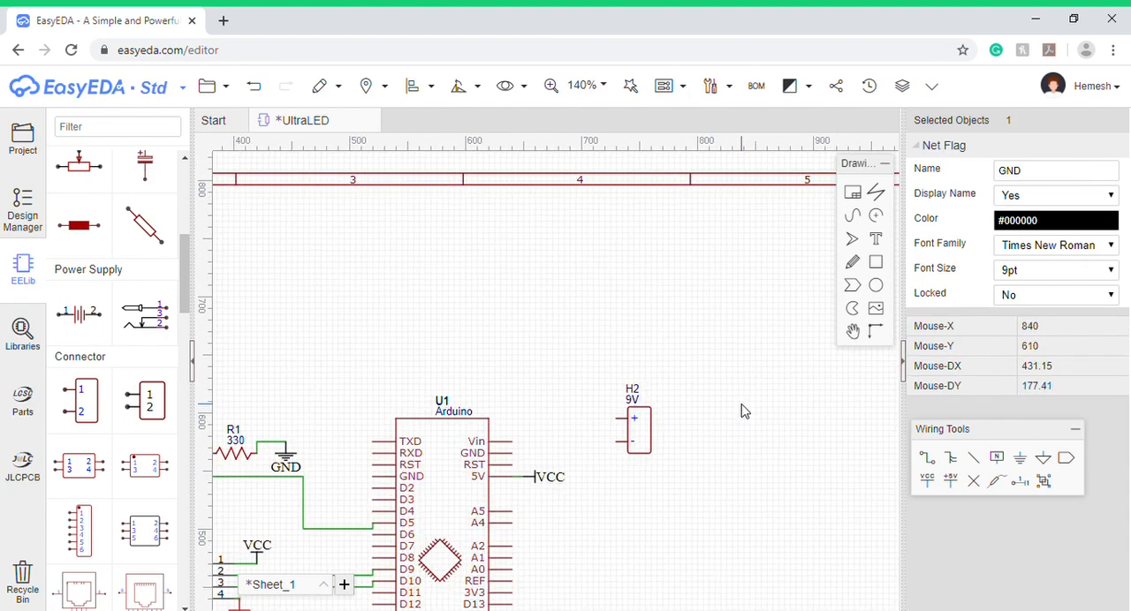
scroll(742, 409, down, 2)
scroll(719, 457, up, 2)
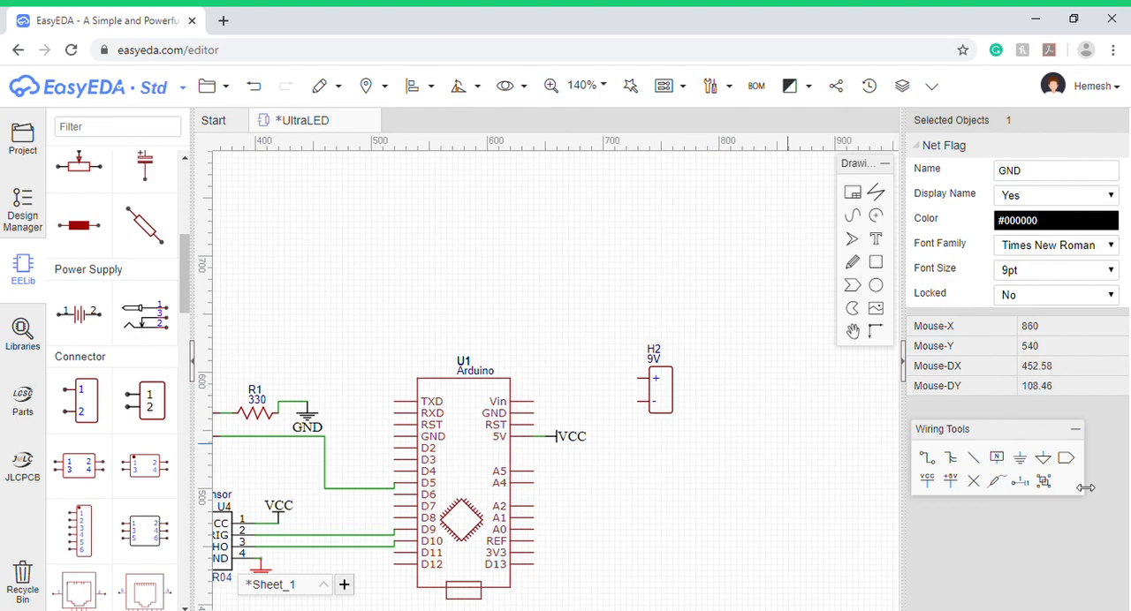
click(1019, 458)
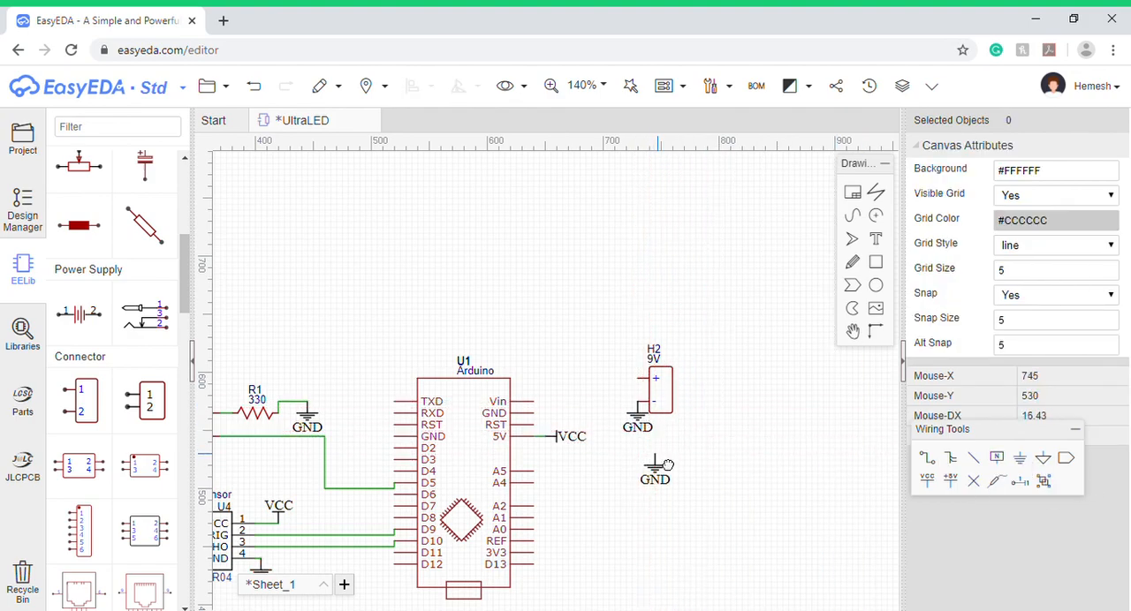
click(632, 408)
click(707, 480)
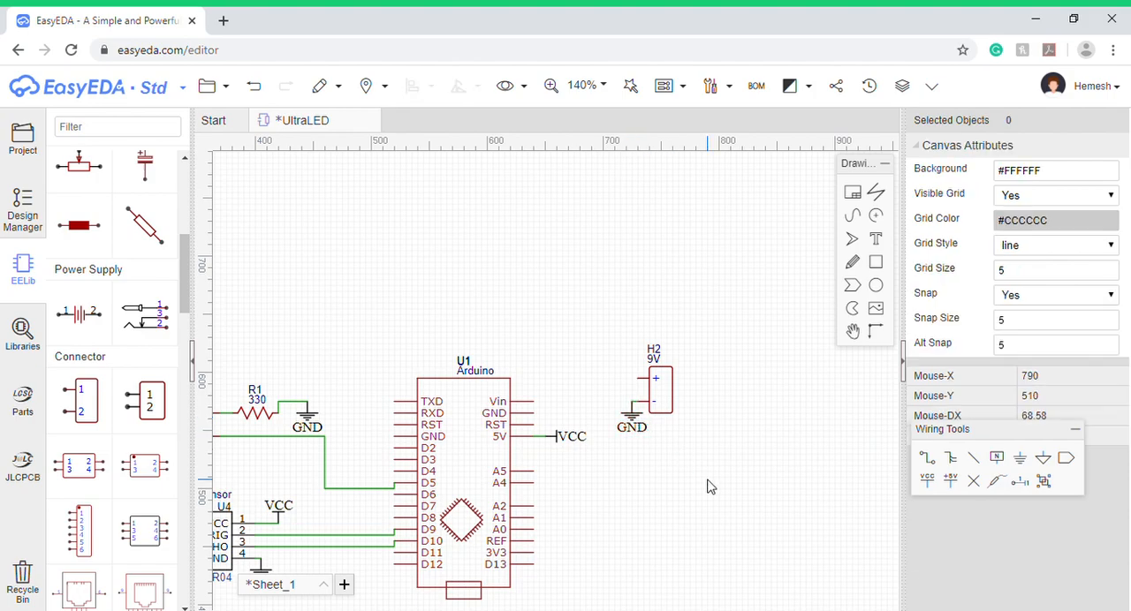
drag(665, 405, 644, 439)
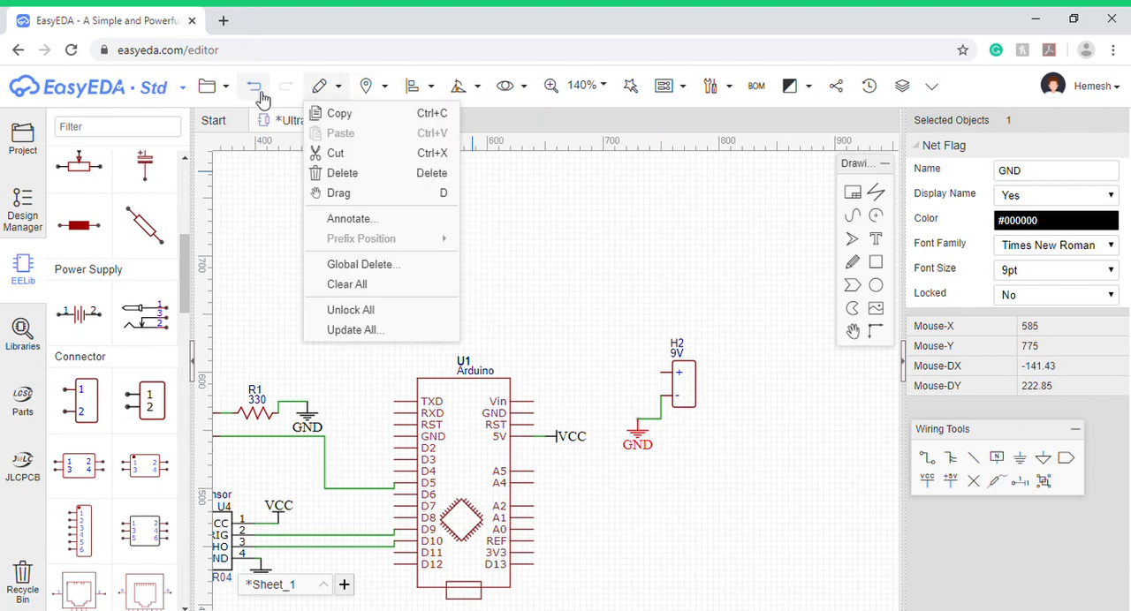
click(543, 273)
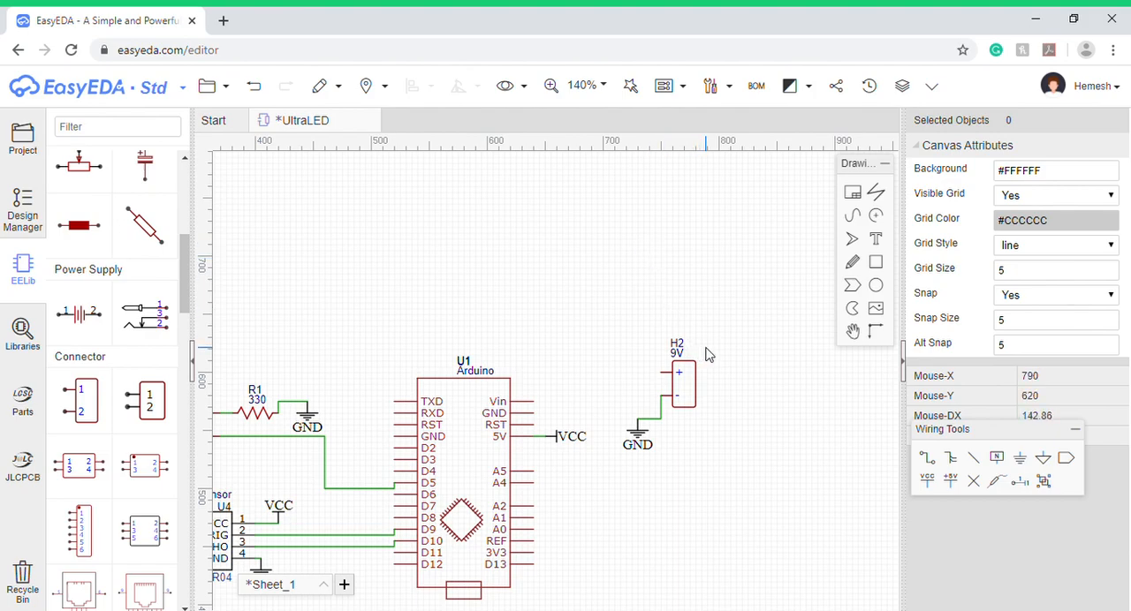
click(929, 460)
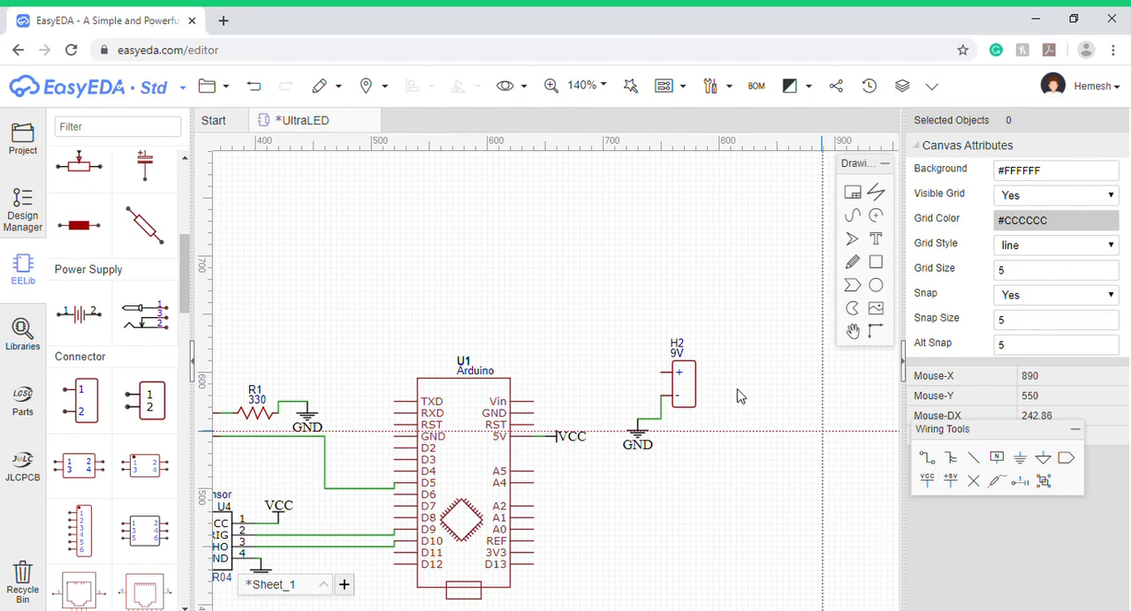
click(661, 373)
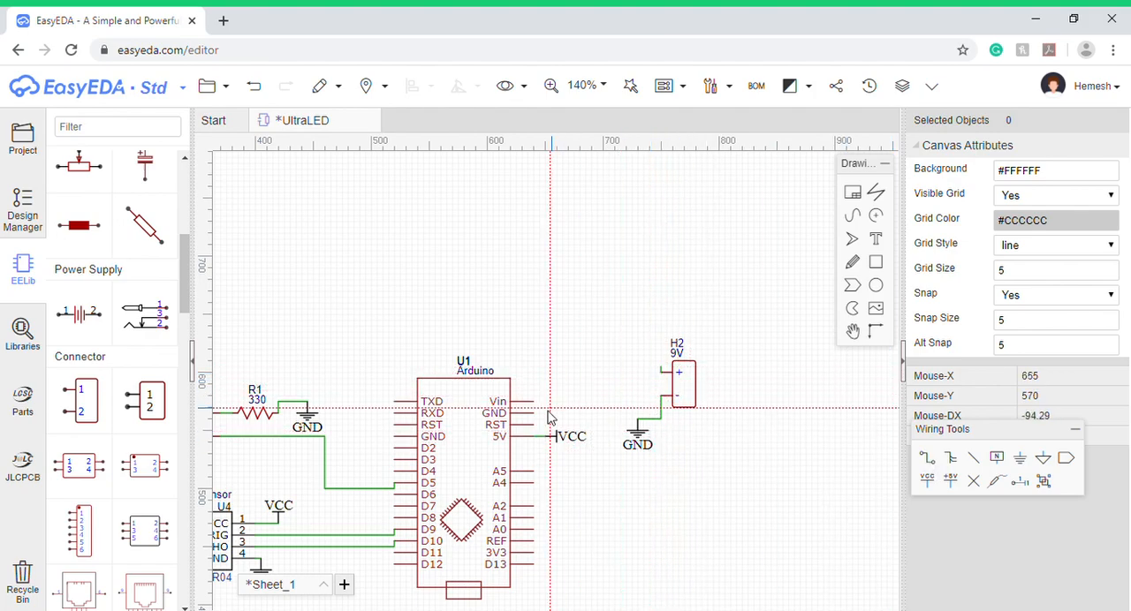
key(Escape)
key(ctrl+z)
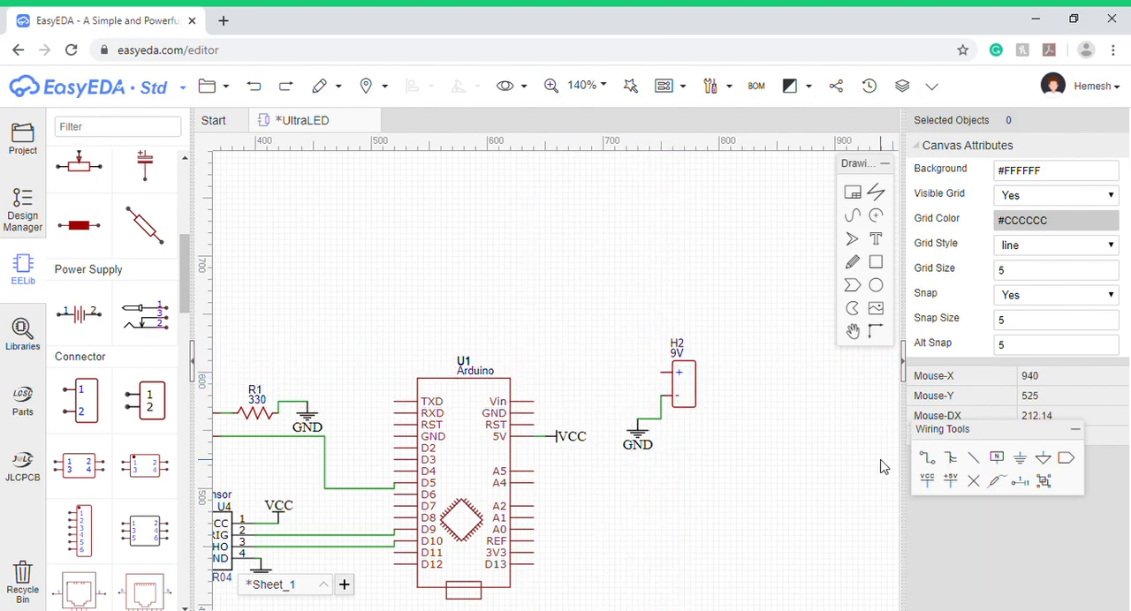
click(947, 460)
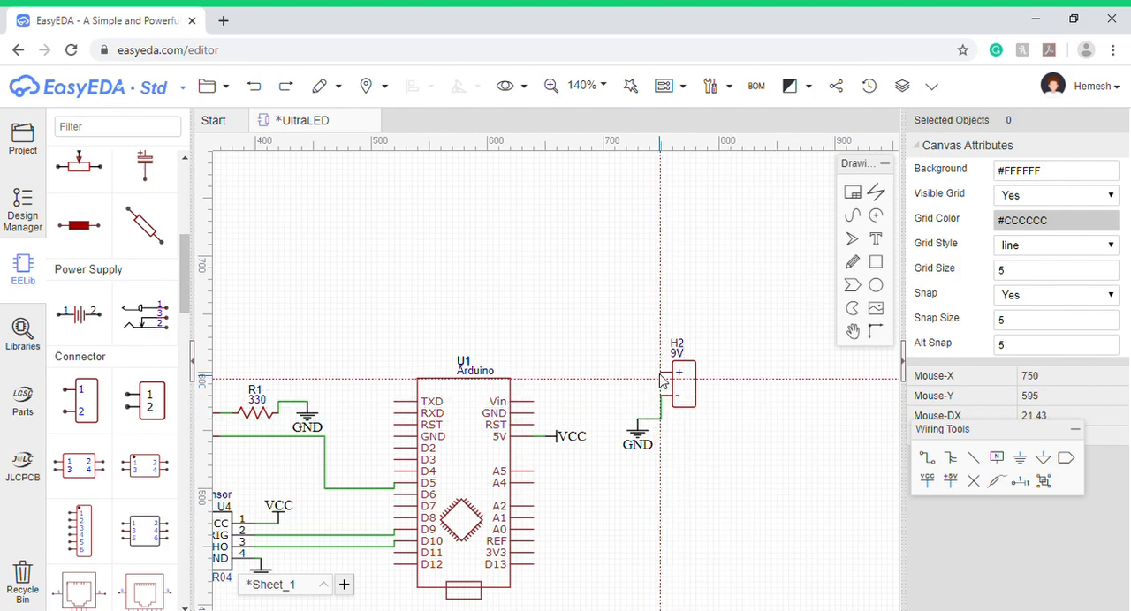
click(661, 372)
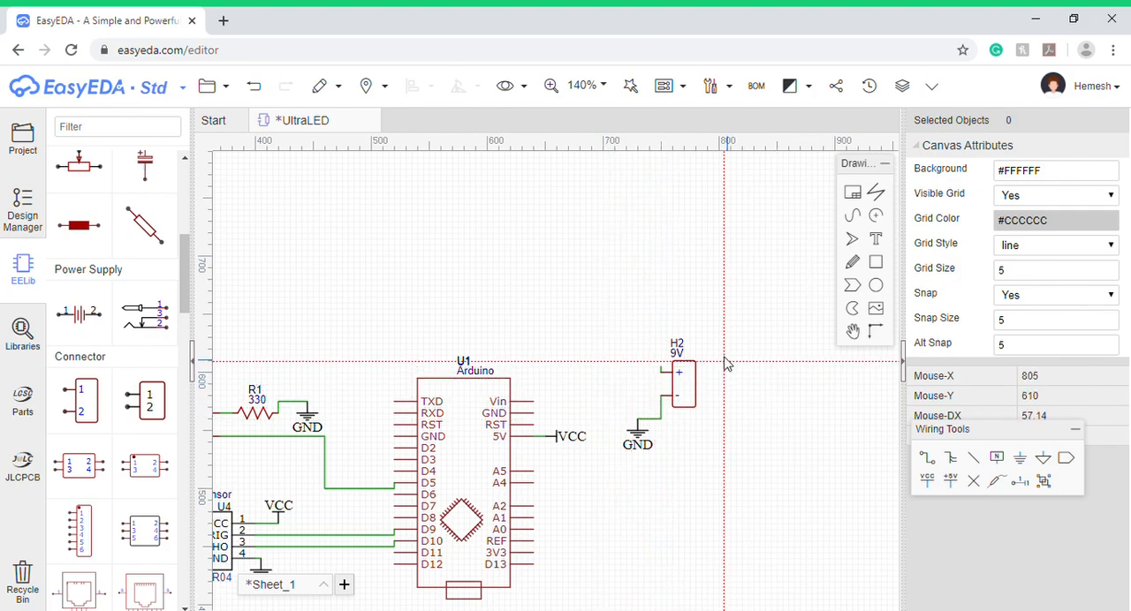
right_click(645, 375)
- Wire the 9V header's + pin to the Arduino's Vin pin, and realign the header's GND flag directly below its - pin line
click(927, 458)
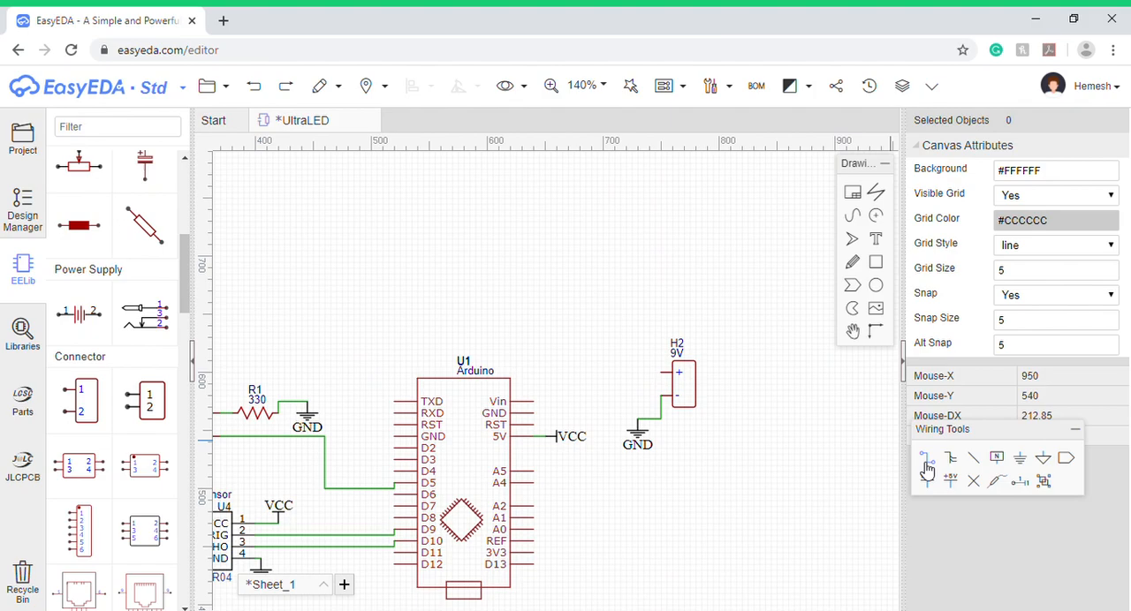
click(663, 375)
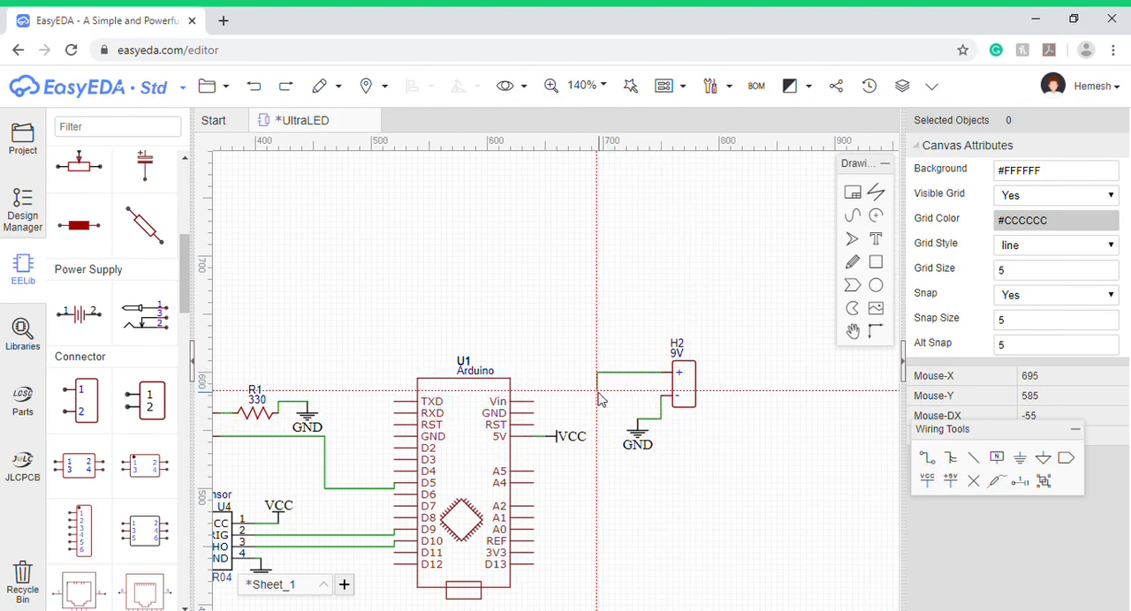
click(539, 406)
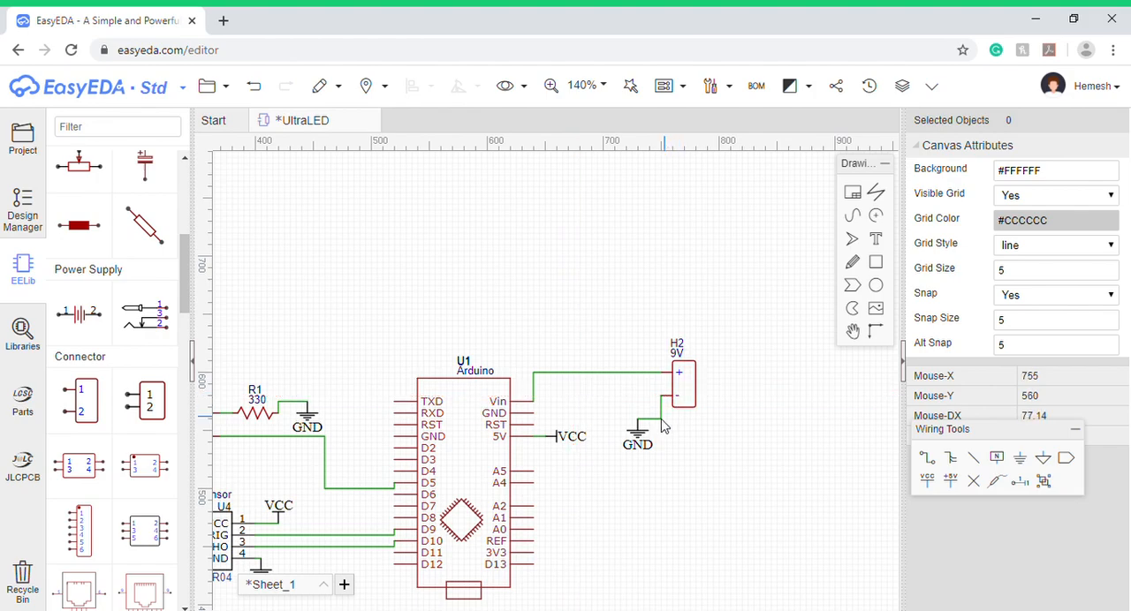
mouse_move(638, 442)
mouse_down()
mouse_move(620, 421)
mouse_move(626, 409)
mouse_move(638, 421)
mouse_up()
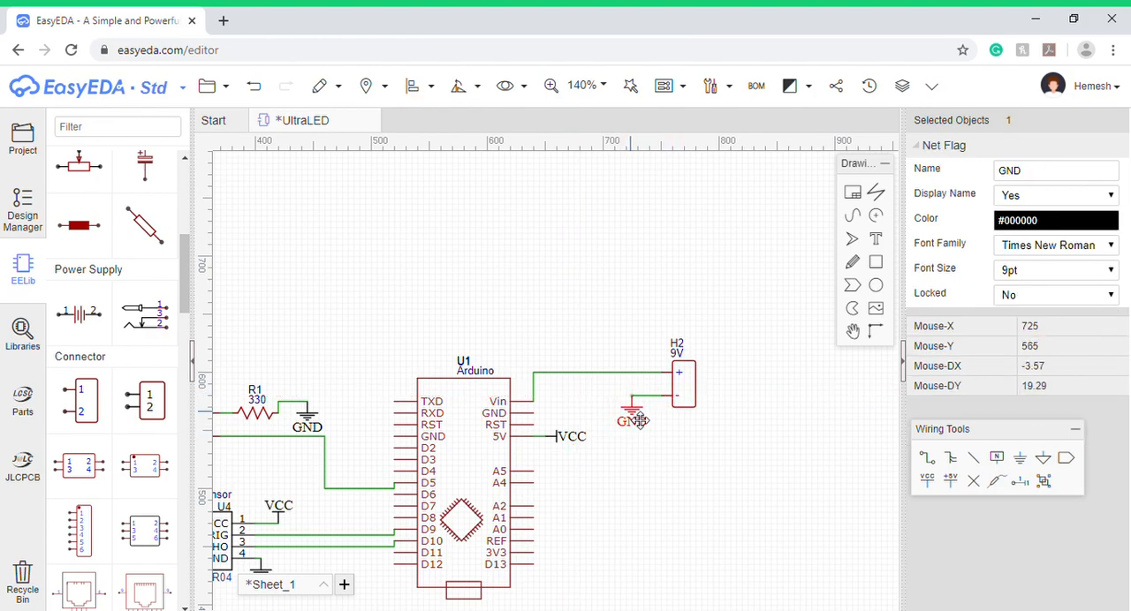
click(821, 492)
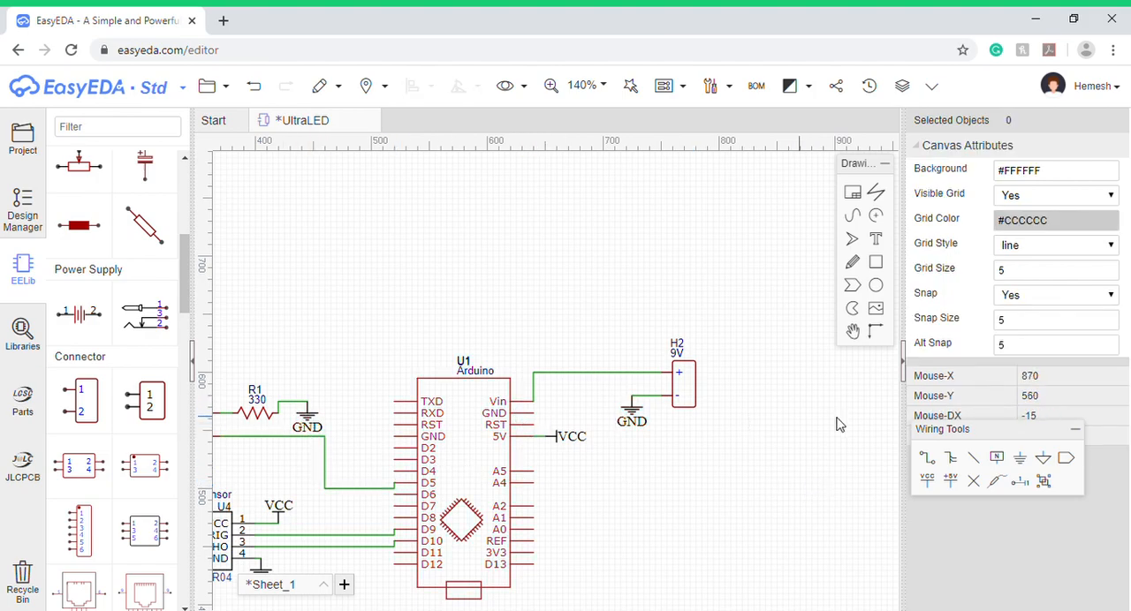
- Add another GND net flag in the free space below the 9V header, rotate it right and flip it horizontally
click(1024, 461)
click(671, 470)
key(Escape)
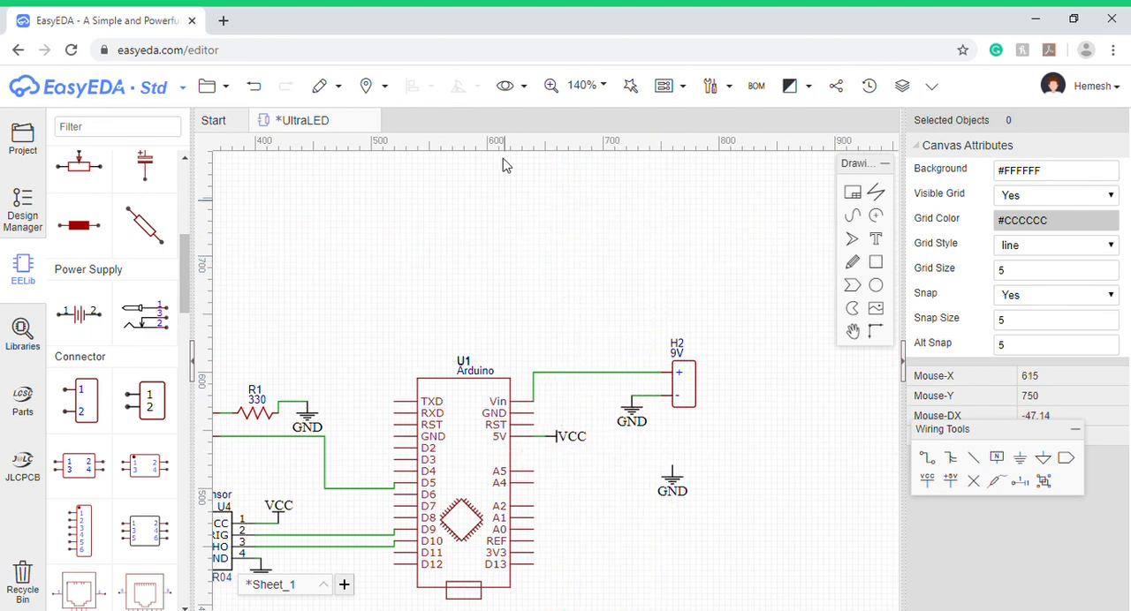
click(677, 484)
mouse_move(466, 86)
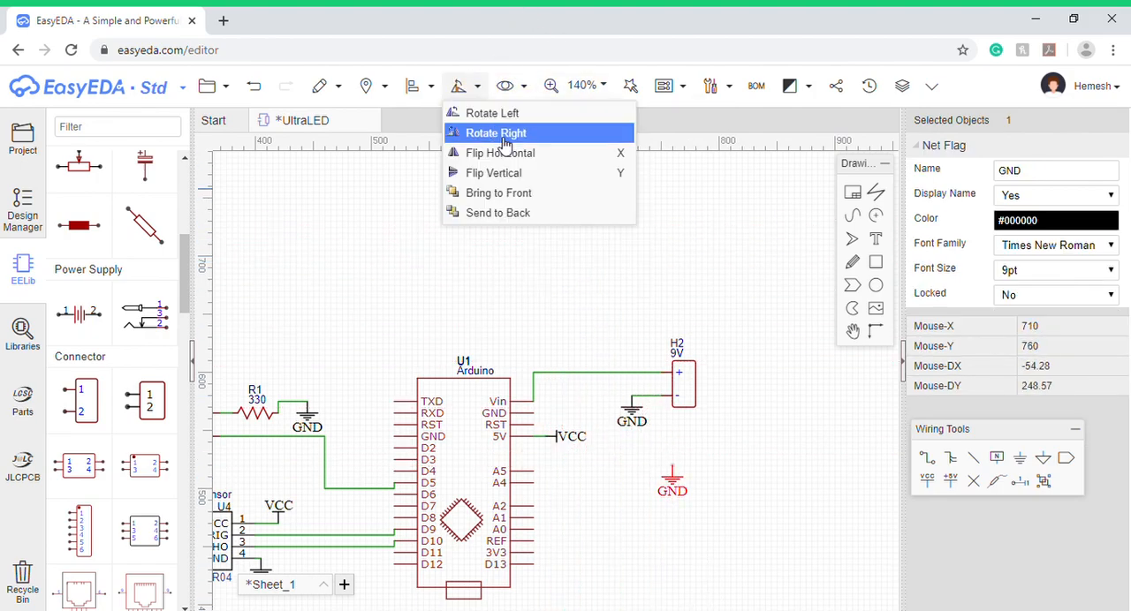
click(500, 134)
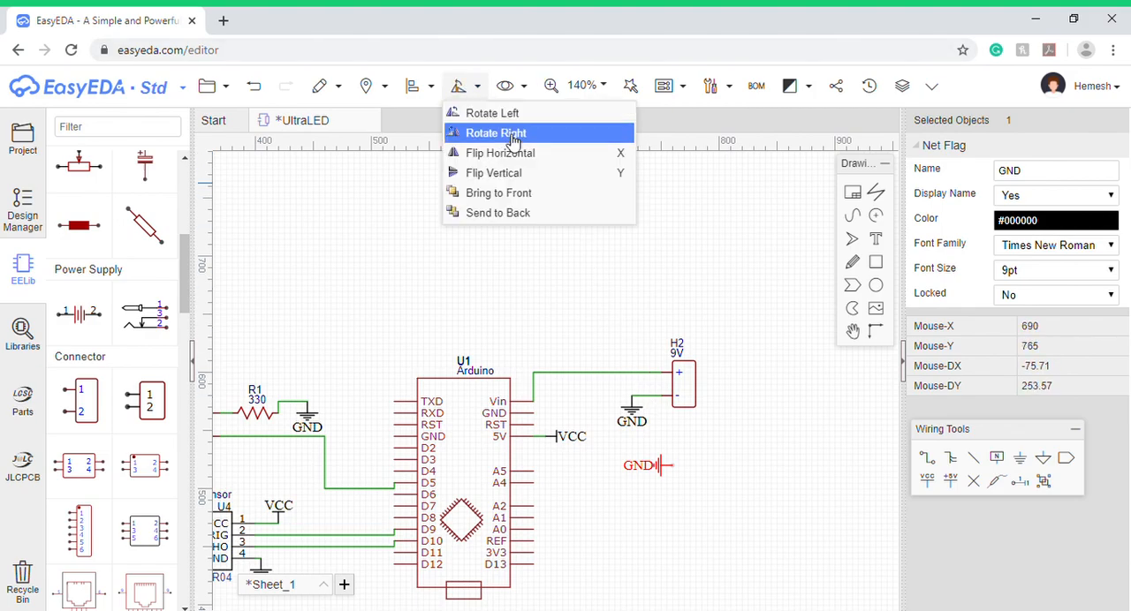
click(517, 155)
- Attach the flipped GND flag to the Arduino's GND pin below Vin, leaving a short wire between them
drag(697, 463, 560, 428)
click(556, 424)
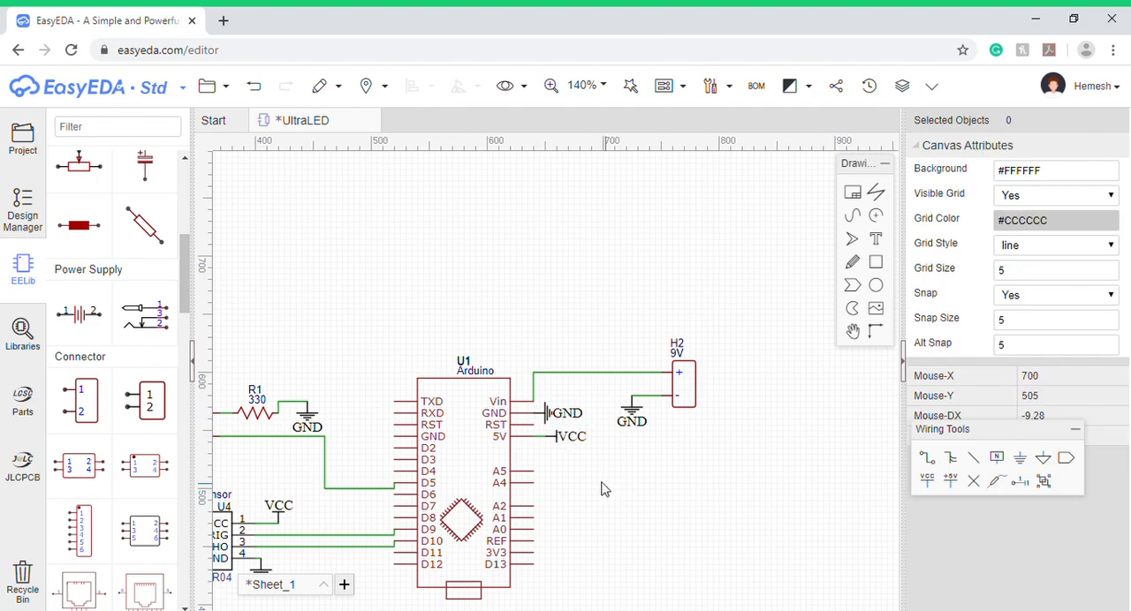
click(555, 421)
click(589, 492)
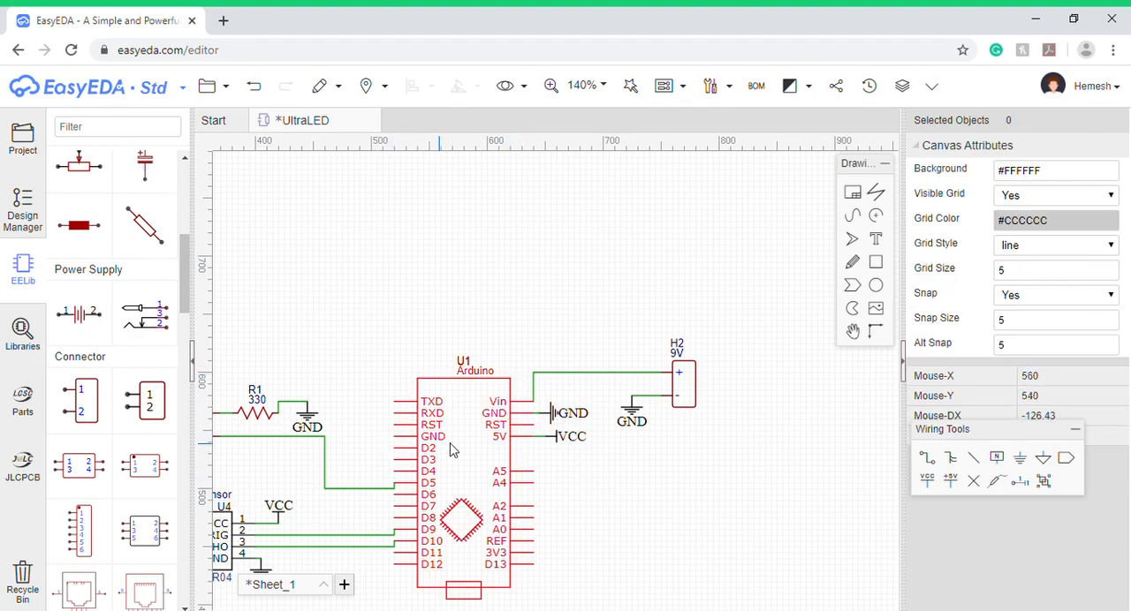
- Add a GND net flag near the Arduino's GND pin above D2 and rotate it right
scroll(578, 444, down, 2)
scroll(582, 445, up, 2)
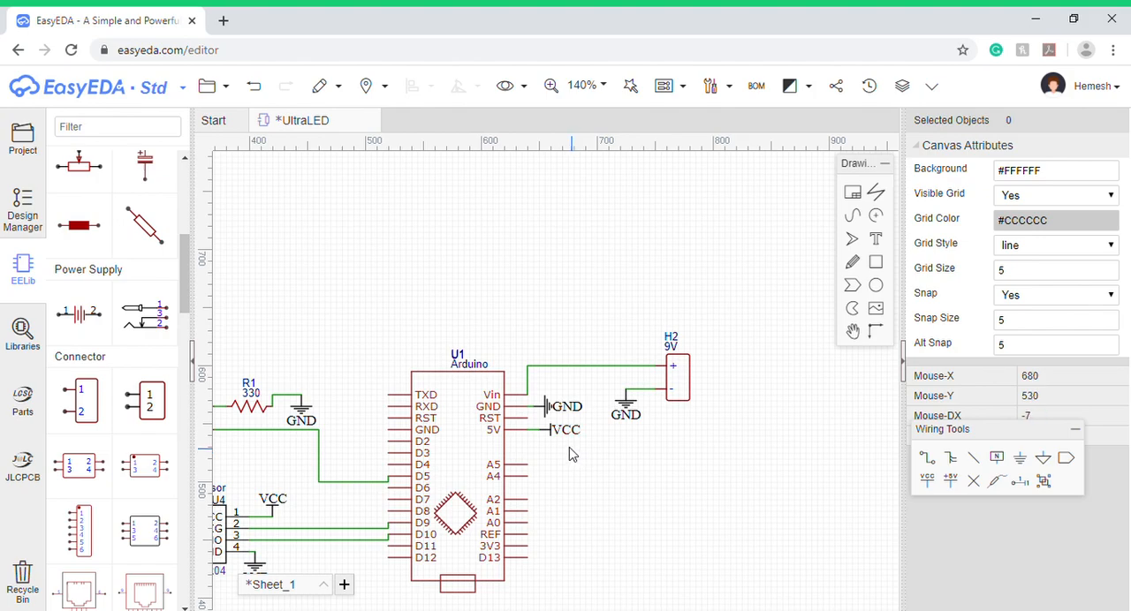
click(1020, 457)
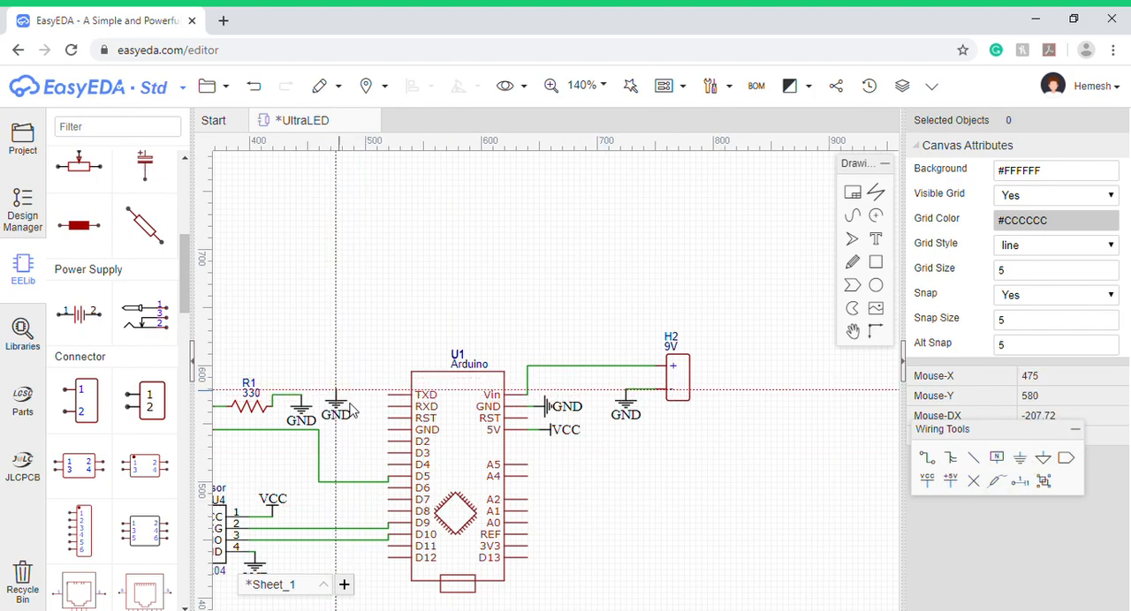
click(371, 427)
key(Escape)
click(370, 435)
click(461, 86)
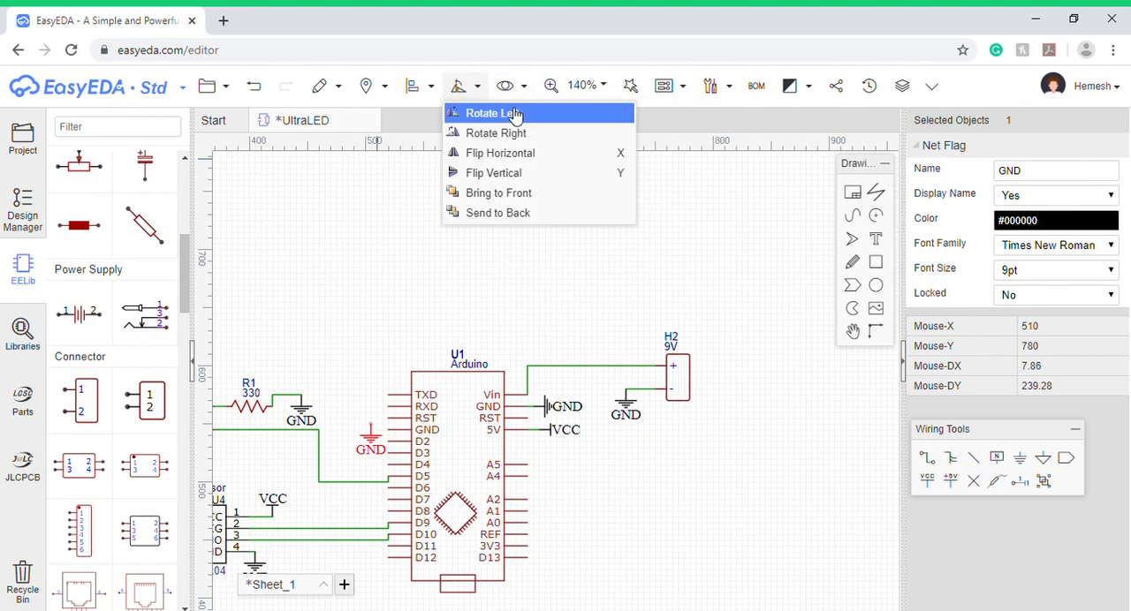
click(521, 134)
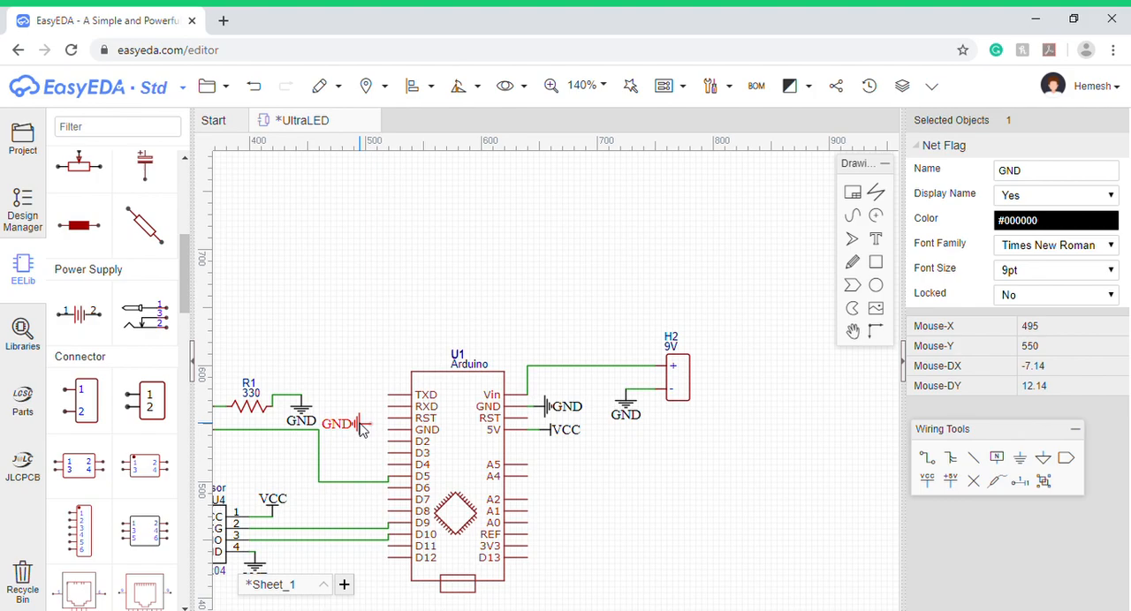
- Move the rotated GND flag onto the Arduino's GND pin above D2 so that it connects
drag(359, 429, 382, 436)
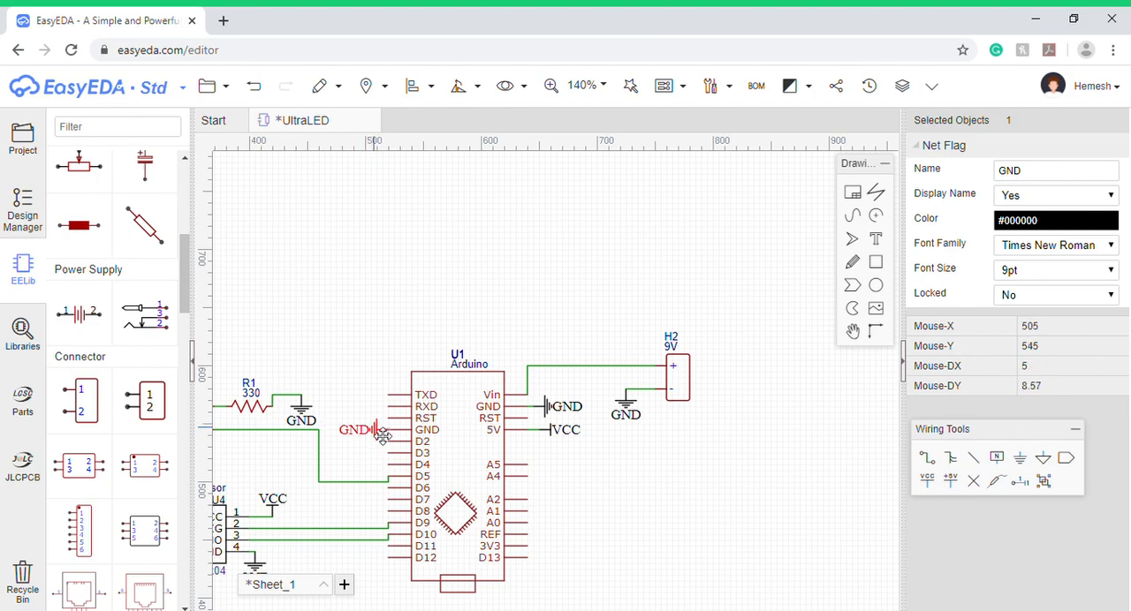
click(609, 478)
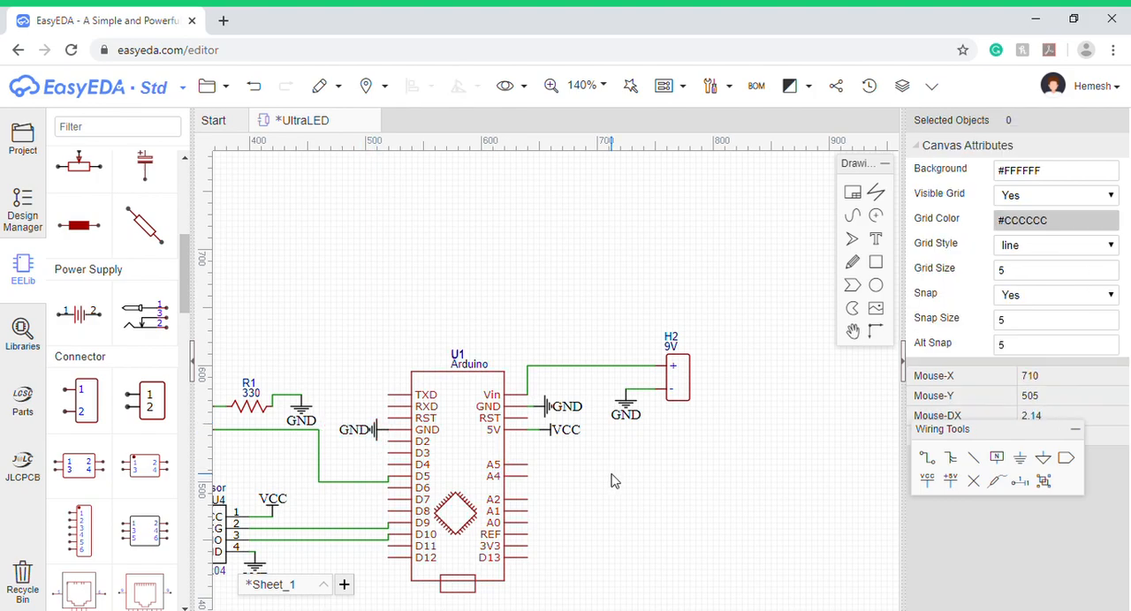
click(378, 440)
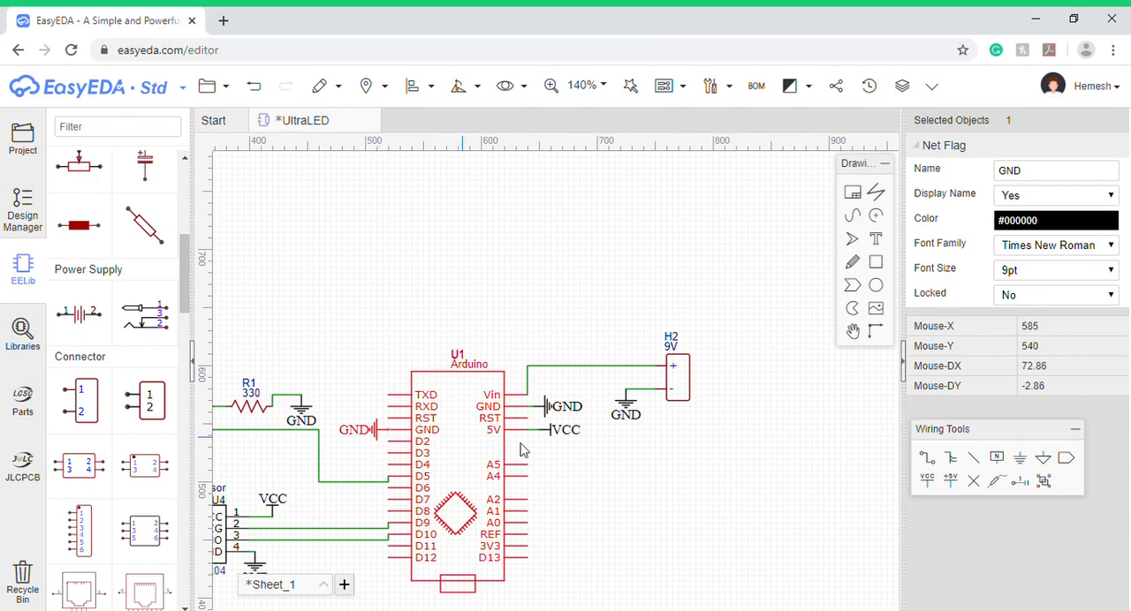
click(622, 481)
- Review the whole schematic, examining the wiring and net flags around the Arduino, sensor, LED header and 9V header
scroll(615, 473, down, 2)
scroll(597, 483, down, 2)
scroll(598, 477, up, 3)
scroll(598, 477, down, 3)
mouse_move(579, 85)
click(574, 113)
scroll(552, 353, up, 2)
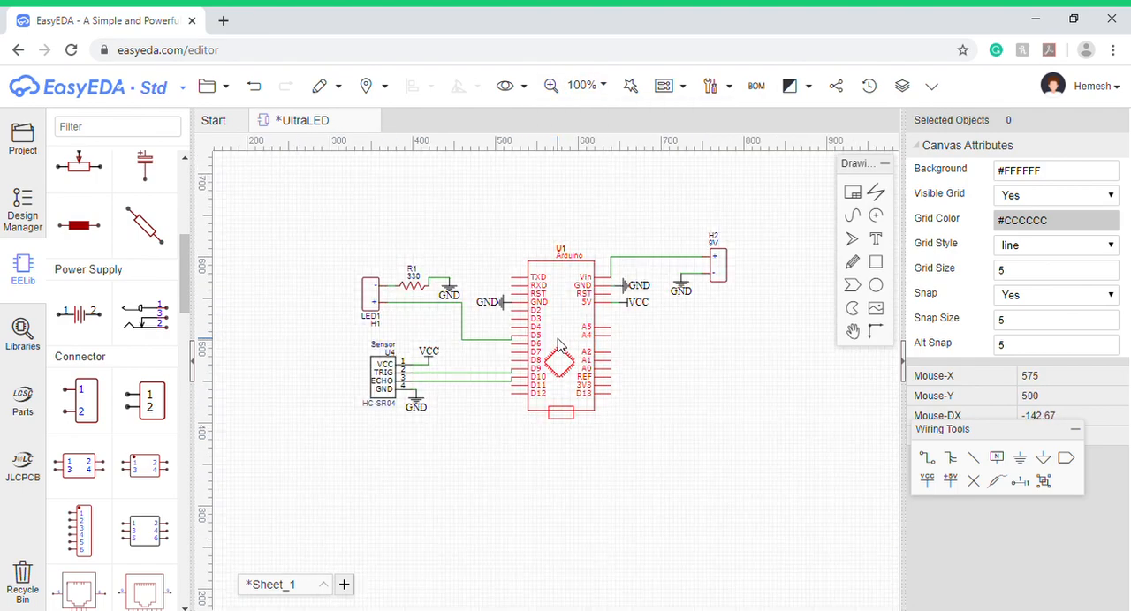
scroll(558, 347, up, 1)
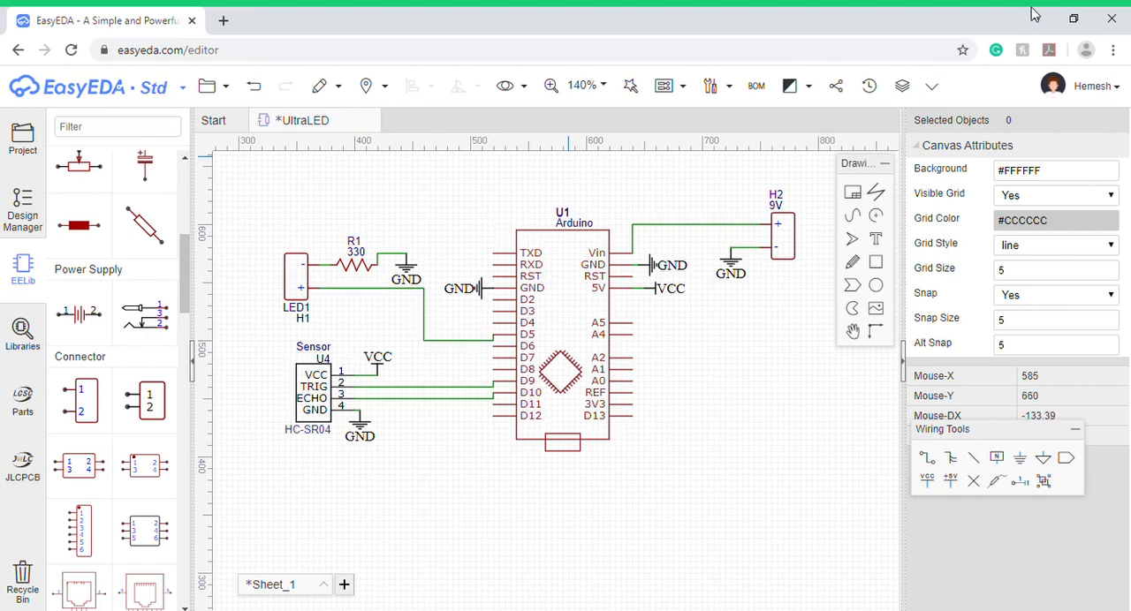
- Save the UltraLED schematic
mouse_move(212, 86)
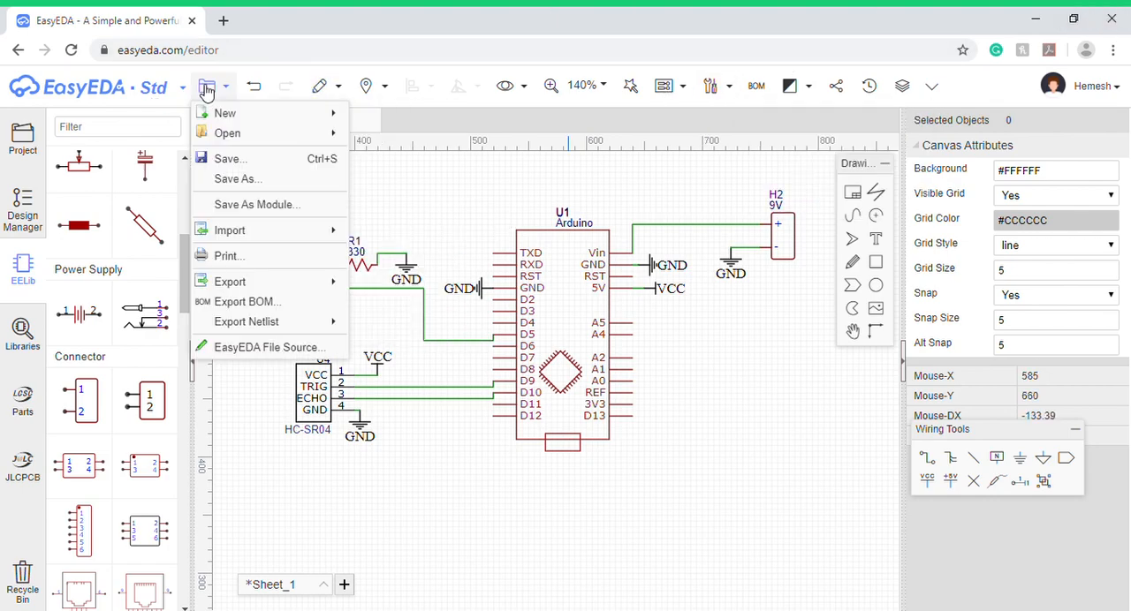
click(228, 160)
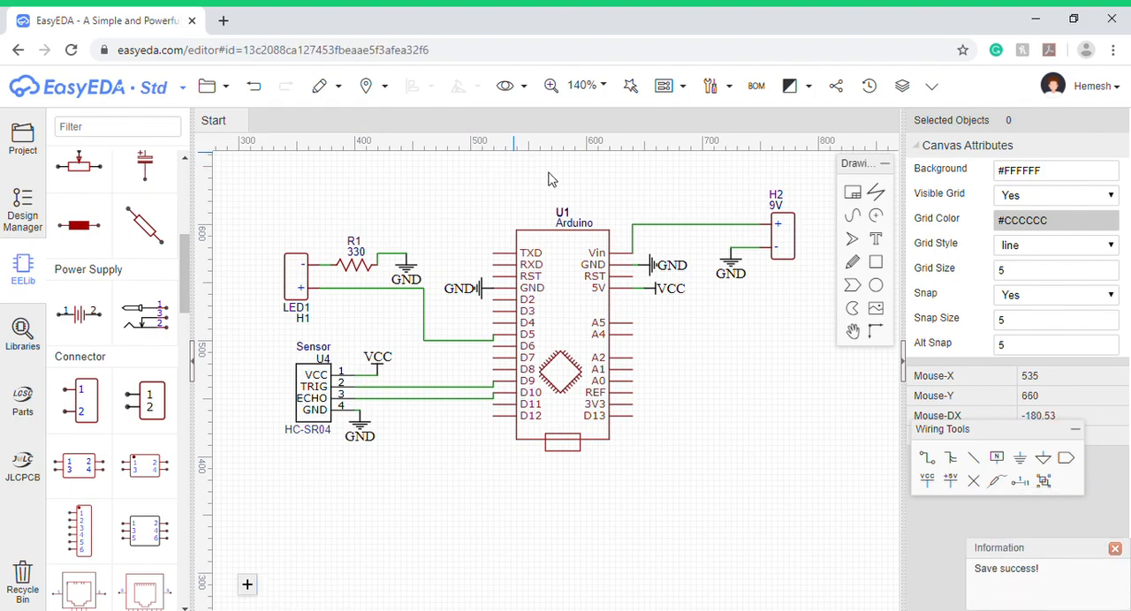
- Convert the UltraLED schematic to a PCB, continuing without checking the unfinished nets
mouse_move(689, 88)
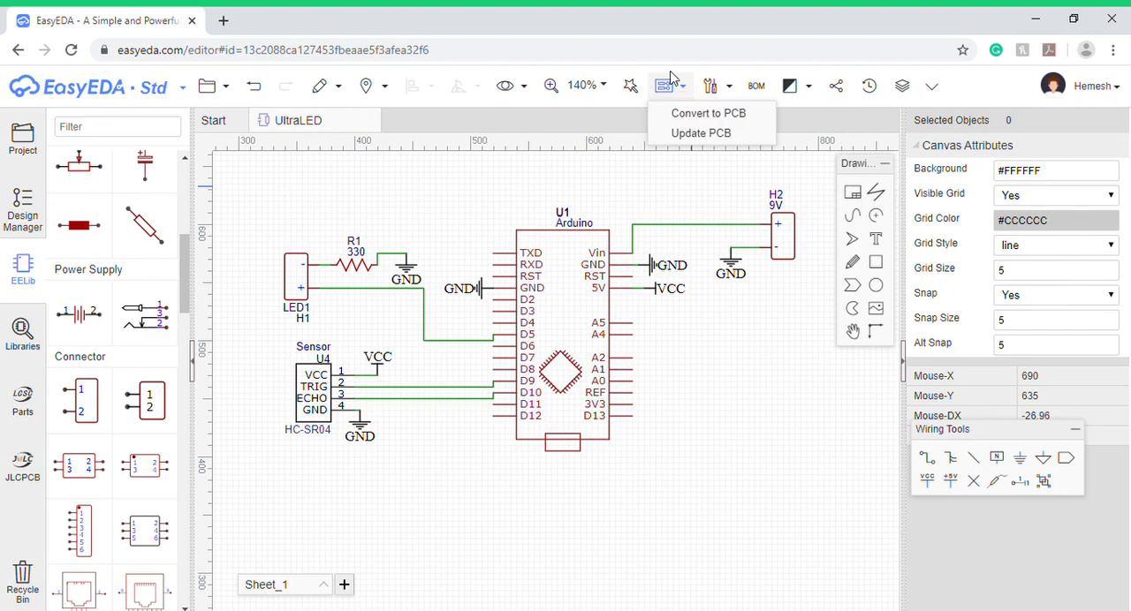
click(704, 114)
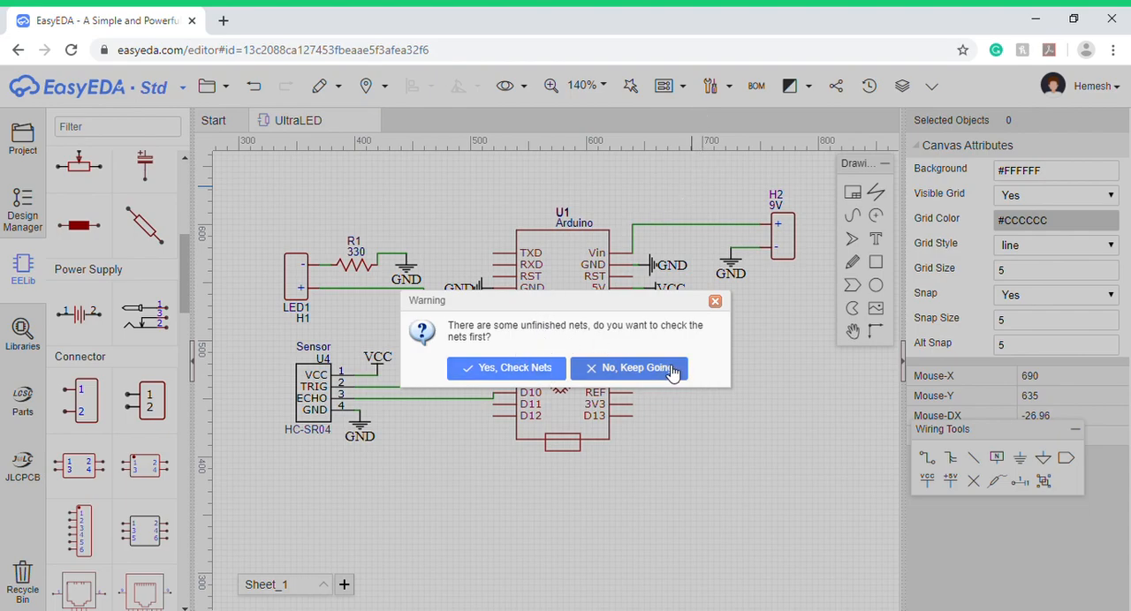
click(629, 368)
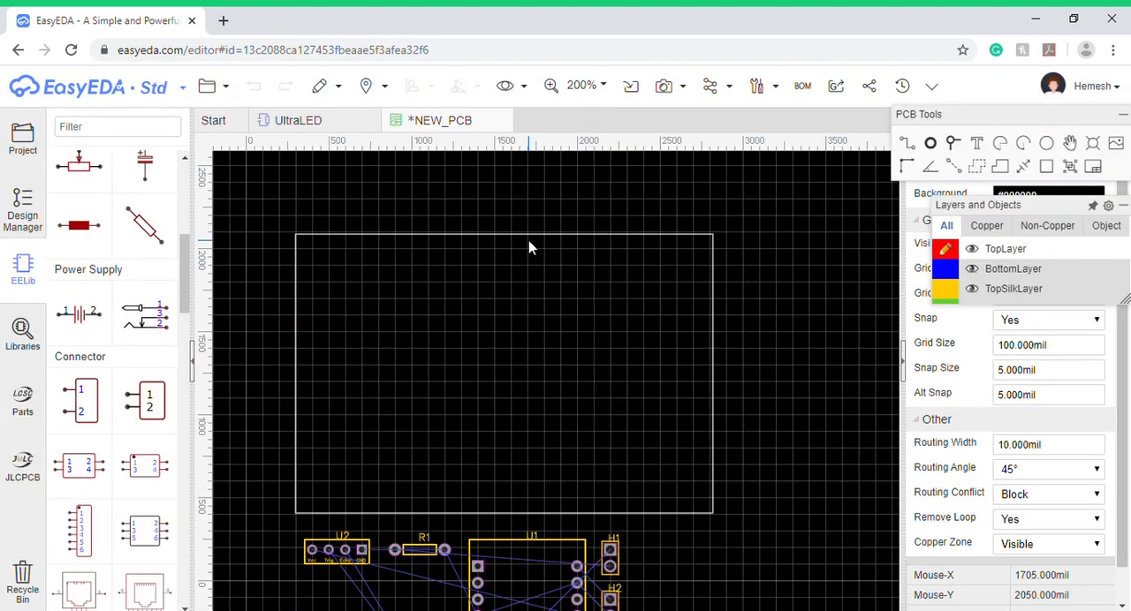
- Move the Arduino footprint into the board outline, rotate it right and position it horizontally around the middle of the board
scroll(531, 363, down, 2)
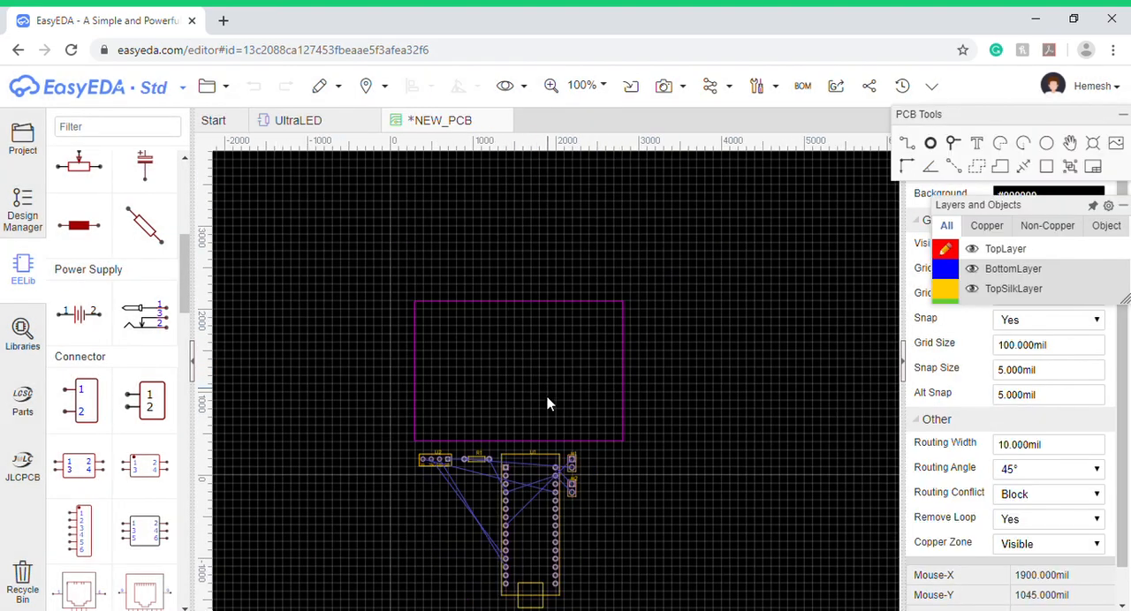
scroll(548, 404, up, 2)
drag(532, 517, 541, 309)
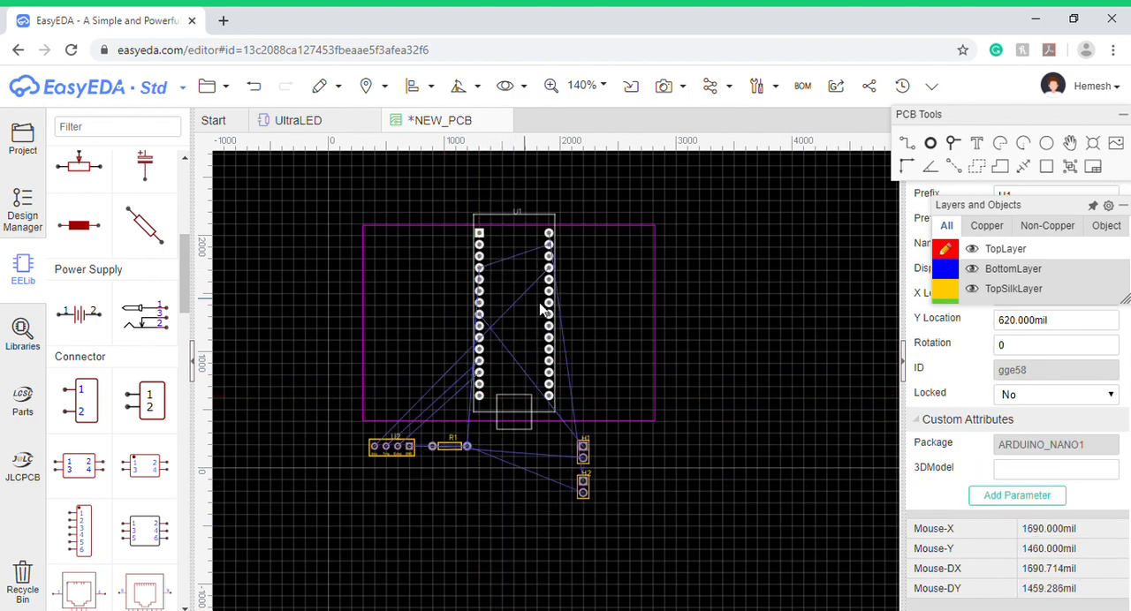
click(522, 336)
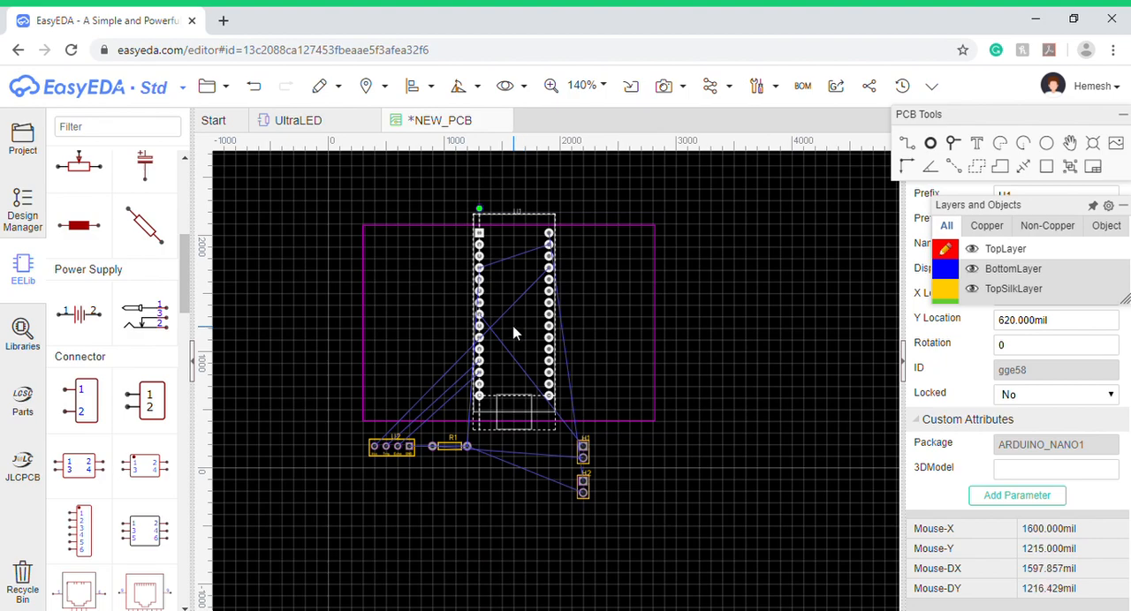
mouse_move(465, 94)
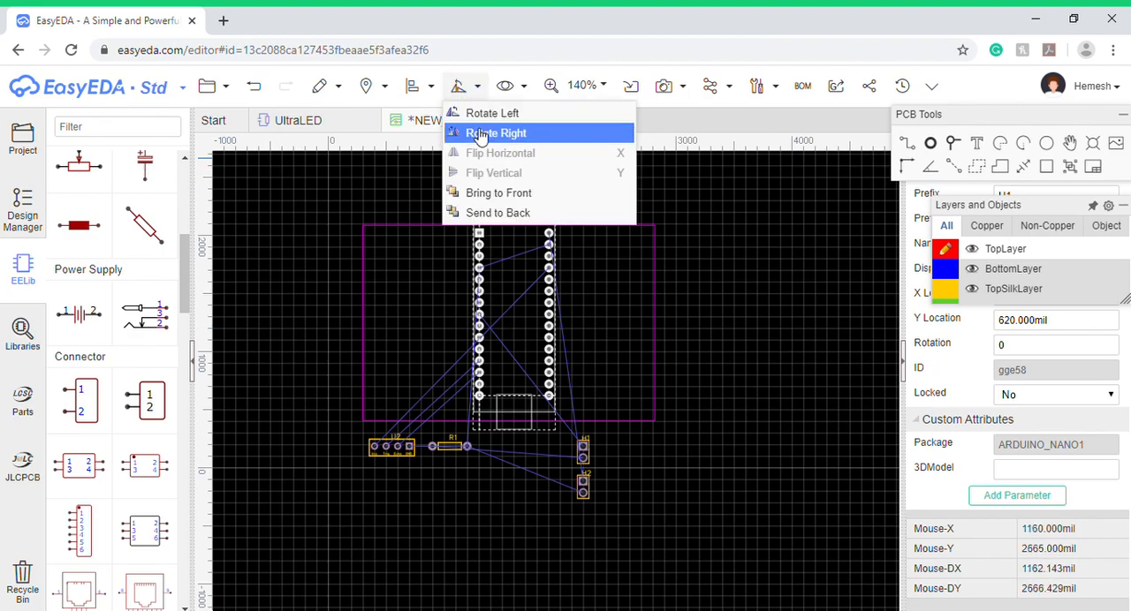
click(480, 134)
drag(536, 436, 505, 351)
- Place the ultrasonic sensor footprint above the Arduino near the board's upper edge and rotate it left twice
drag(404, 447, 462, 259)
drag(486, 321, 490, 334)
drag(453, 248, 465, 250)
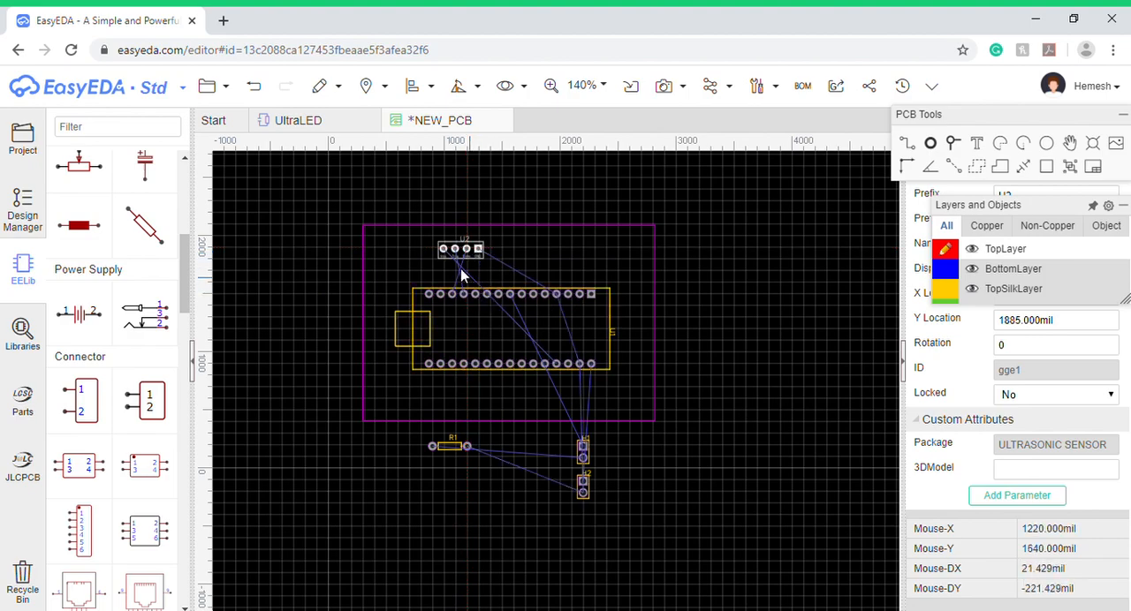
mouse_move(462, 88)
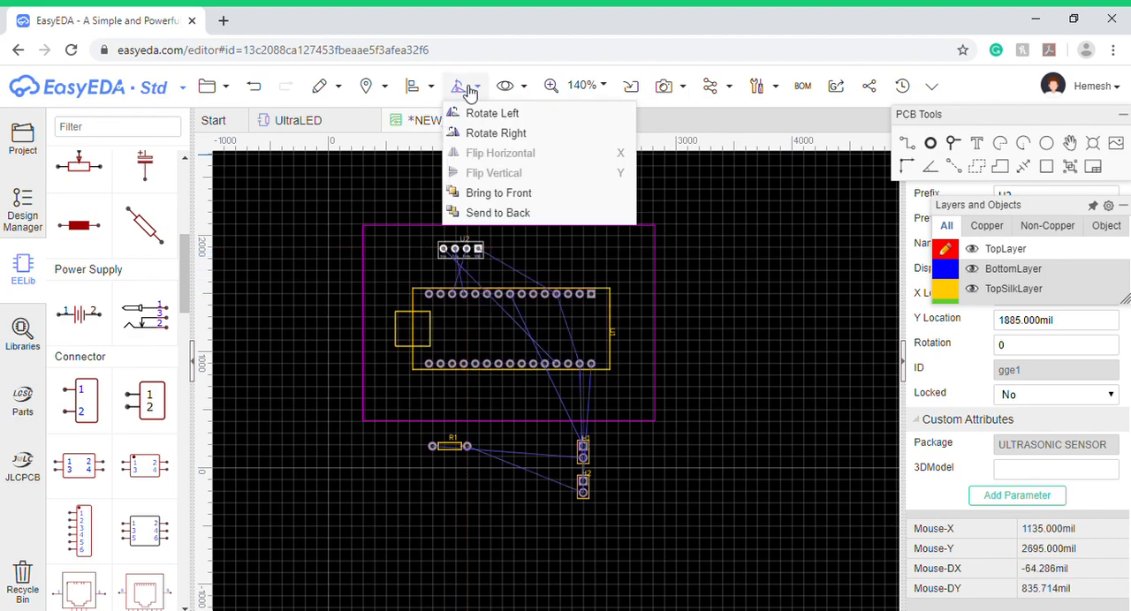
click(468, 112)
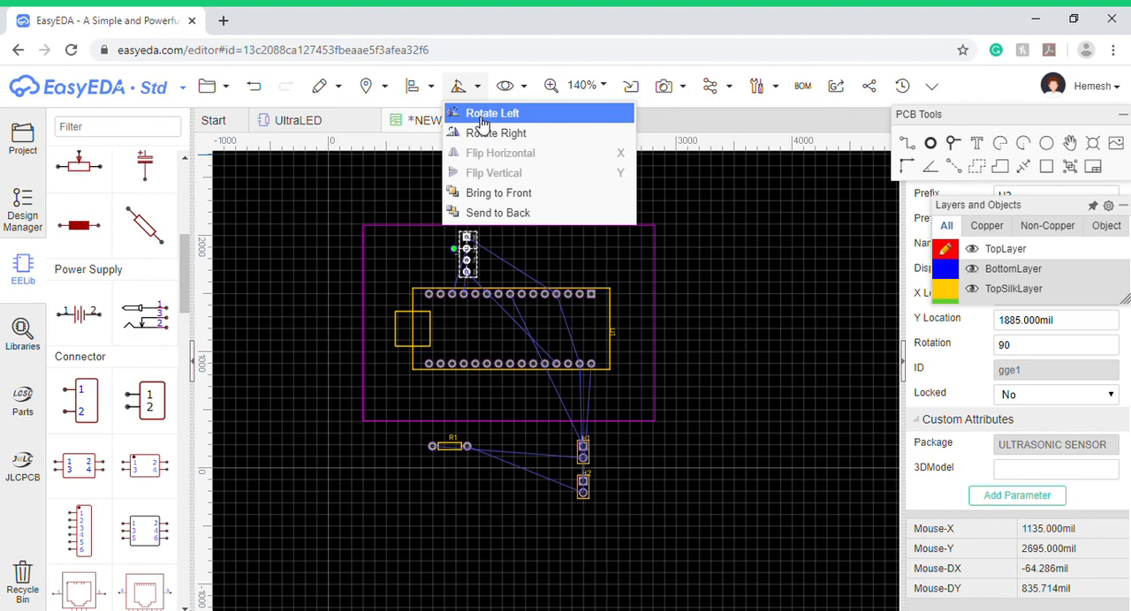
click(468, 112)
drag(485, 257, 473, 258)
- Place LED header H1 above the Arduino, rotate it left, and move resistor R1 just below it inside the outline
drag(582, 452, 565, 252)
mouse_move(458, 87)
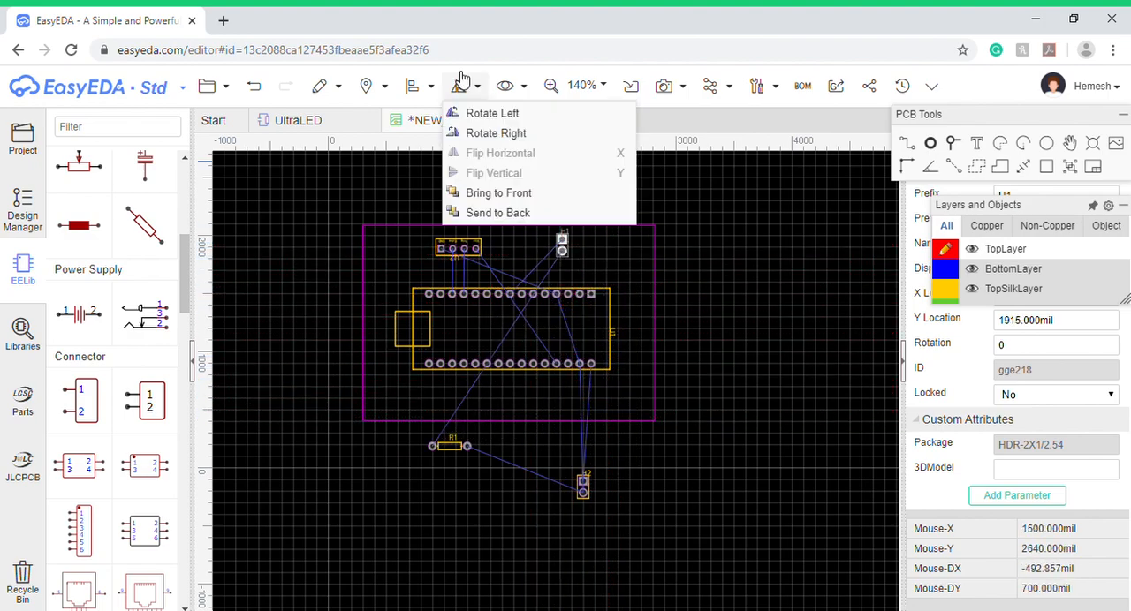
click(458, 112)
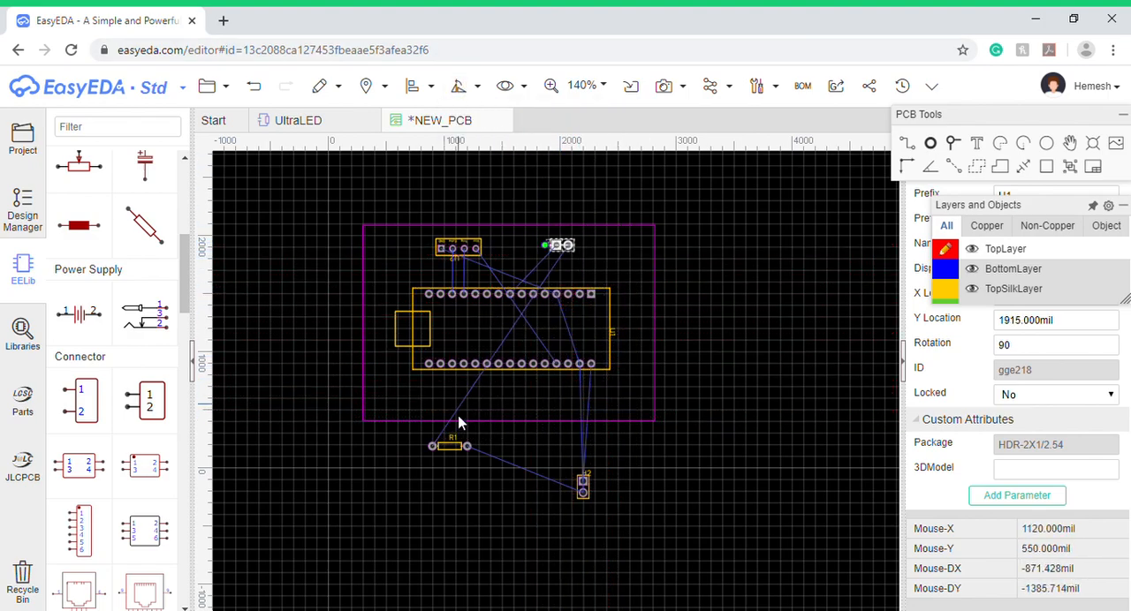
drag(466, 447, 592, 266)
- Place 9V header H2 below the Arduino's right end inside the outline and rotate it right
drag(581, 492, 594, 409)
click(459, 86)
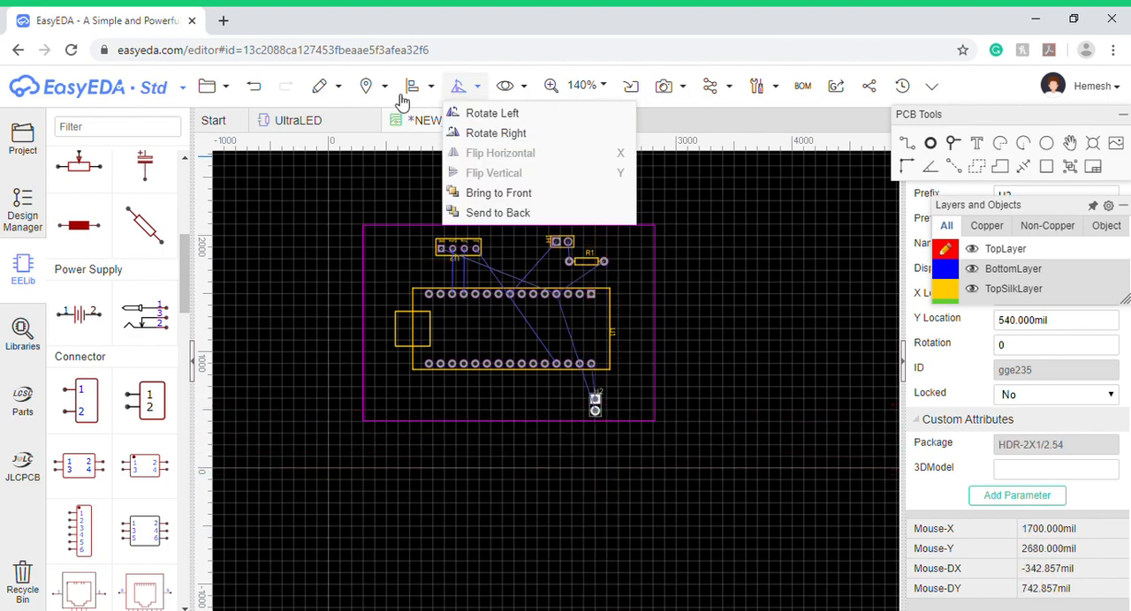
click(502, 133)
click(621, 520)
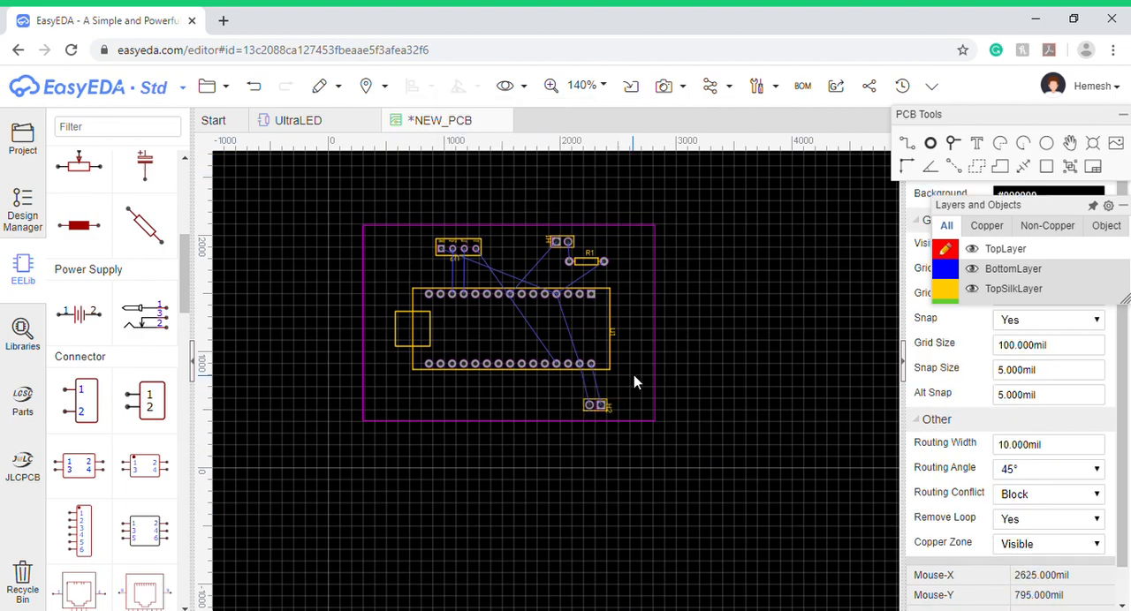
- Nudge the Arduino footprint slightly up and right to centre it better within the board outline
click(654, 336)
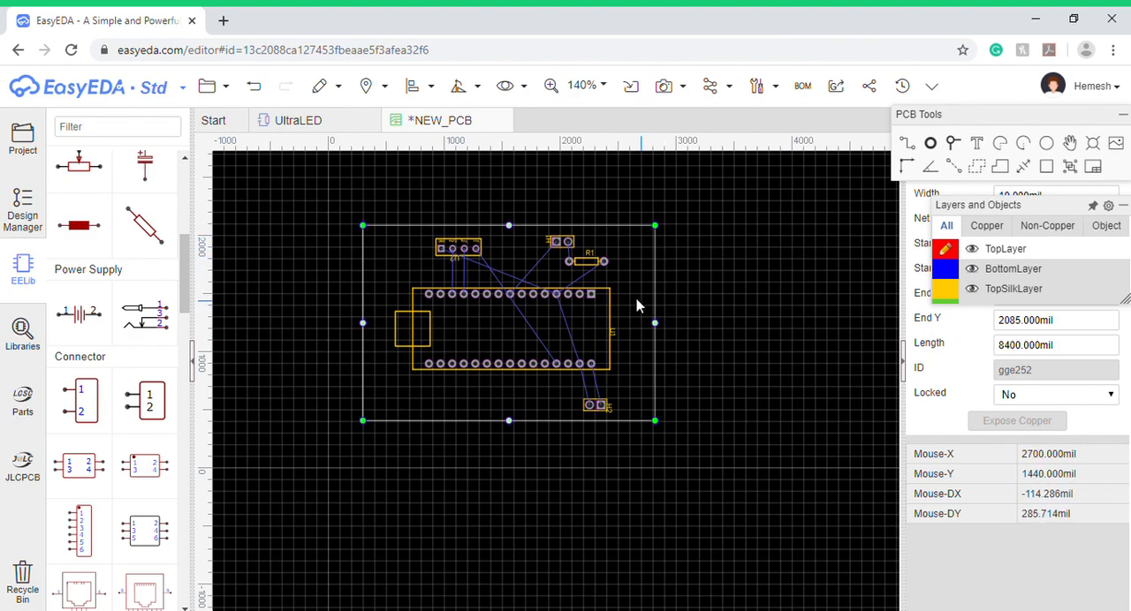
click(699, 323)
mouse_move(576, 332)
mouse_down()
mouse_move(558, 332)
mouse_move(583, 323)
mouse_up()
click(361, 332)
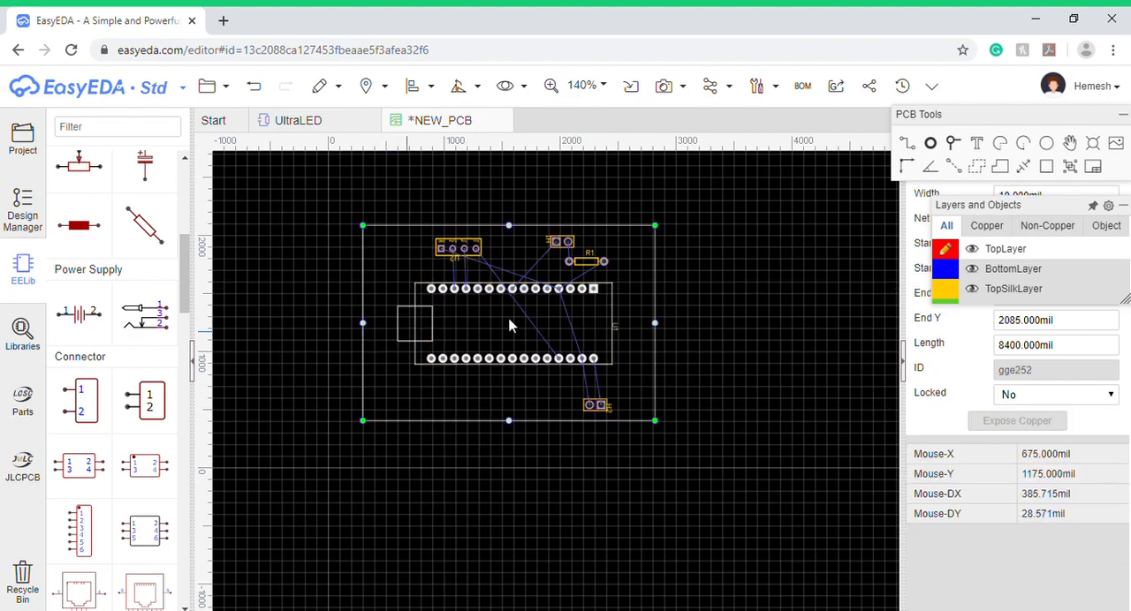
click(681, 319)
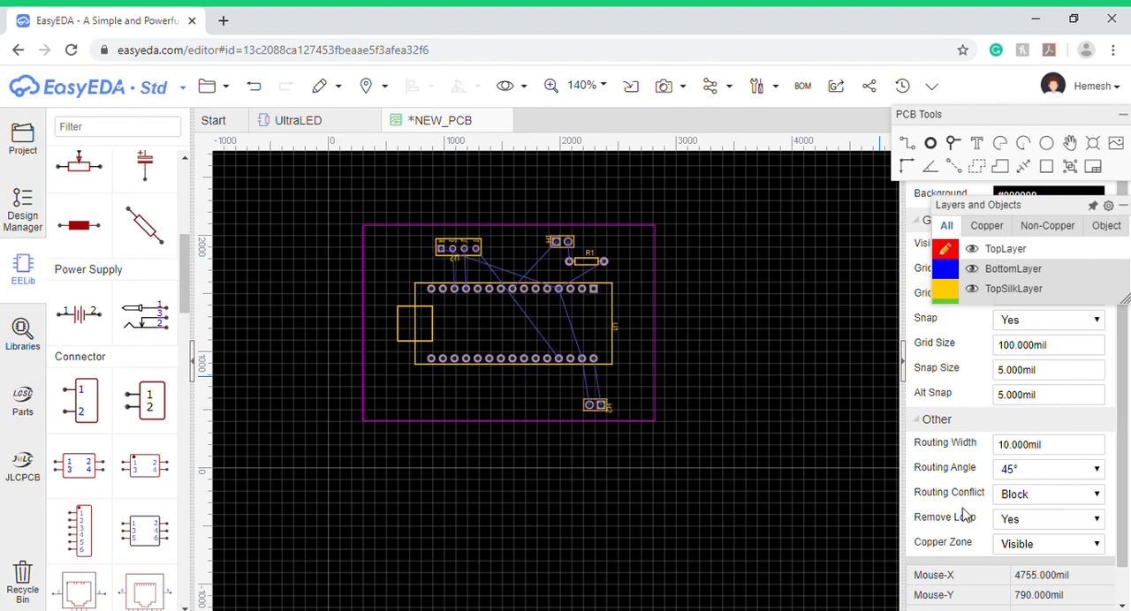
- Expand the Layers and Objects list and reposition it so that every PCB layer can be read
mouse_move(1007, 210)
drag(1005, 210, 976, 202)
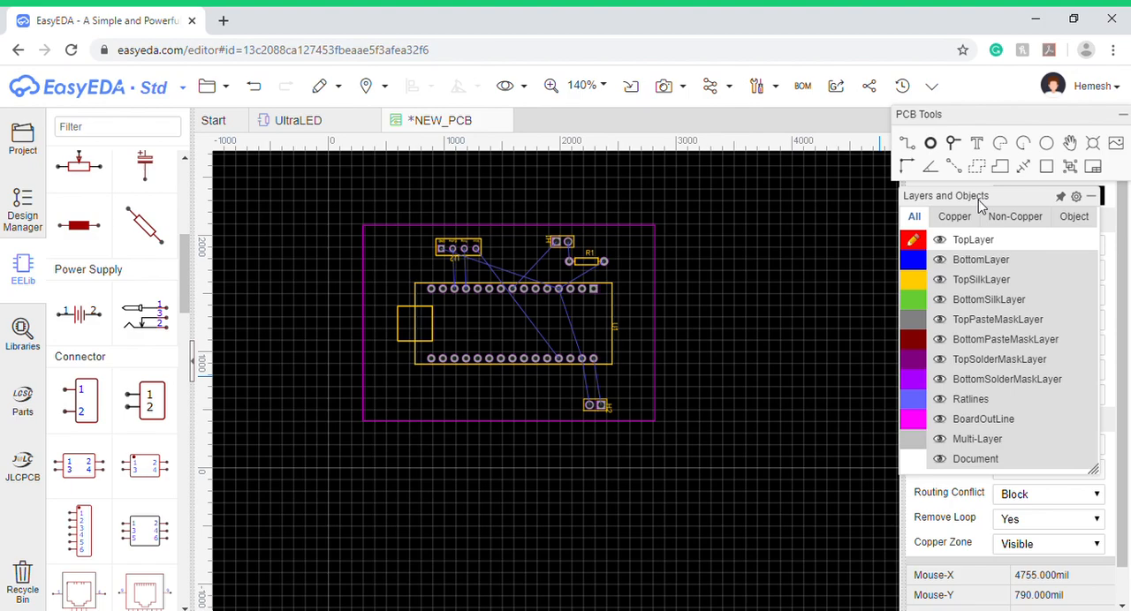
- Search Google for "pcb layers" in a new browser tab
click(223, 22)
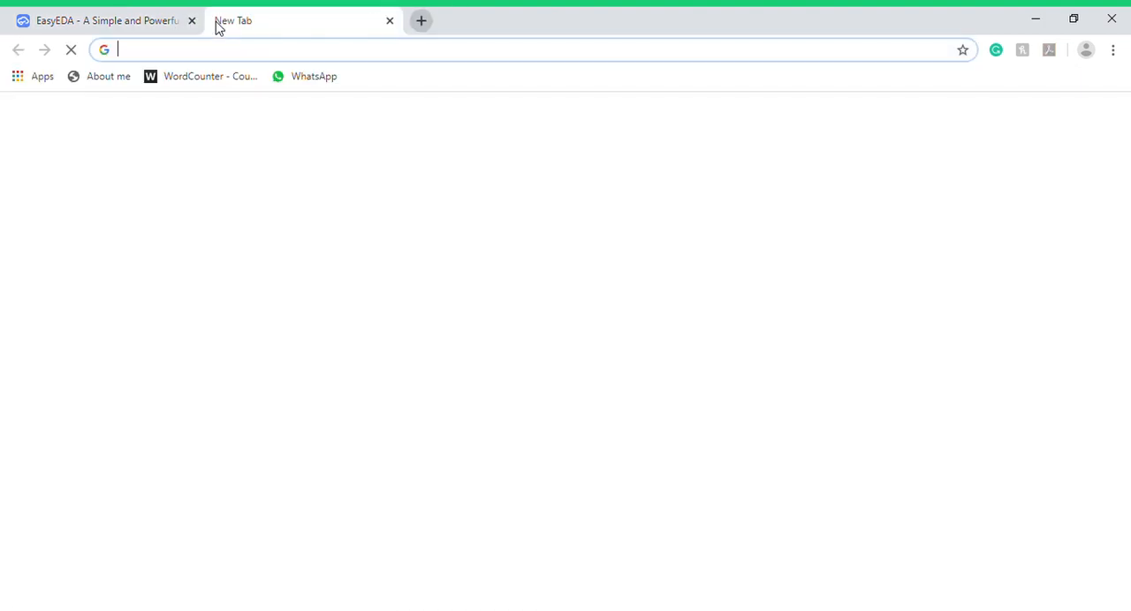
text(pccb layers)
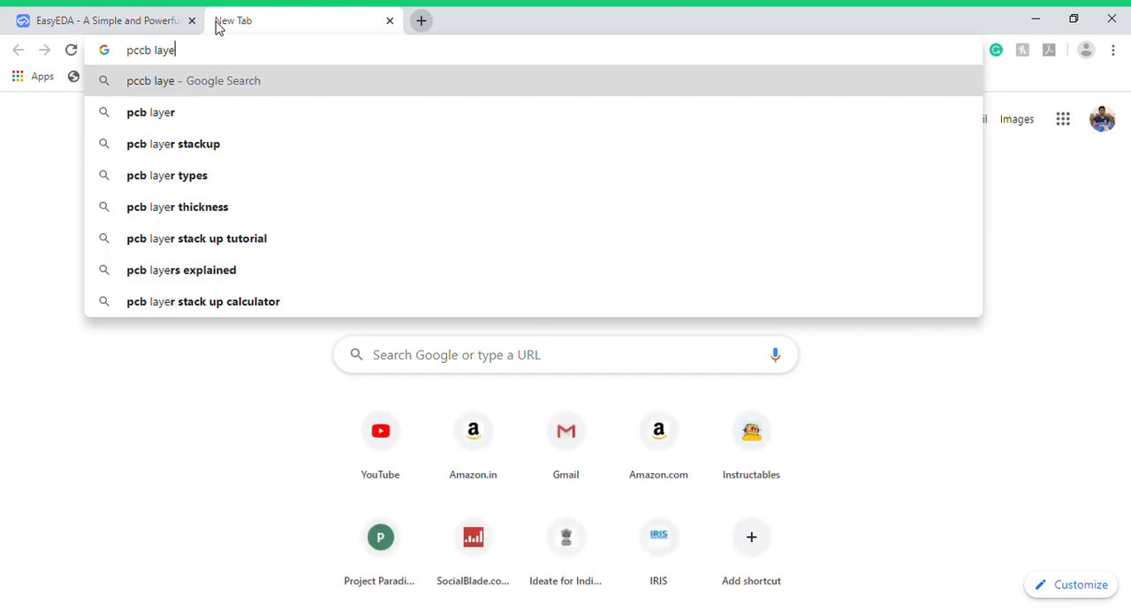
key(Down)
key(Down)
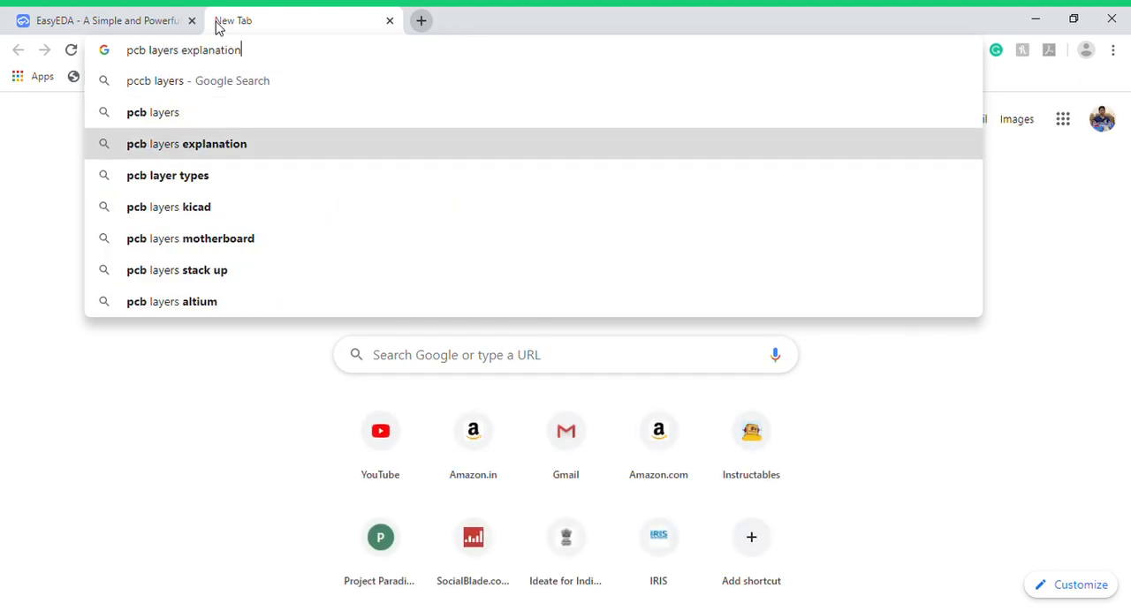
key(Down)
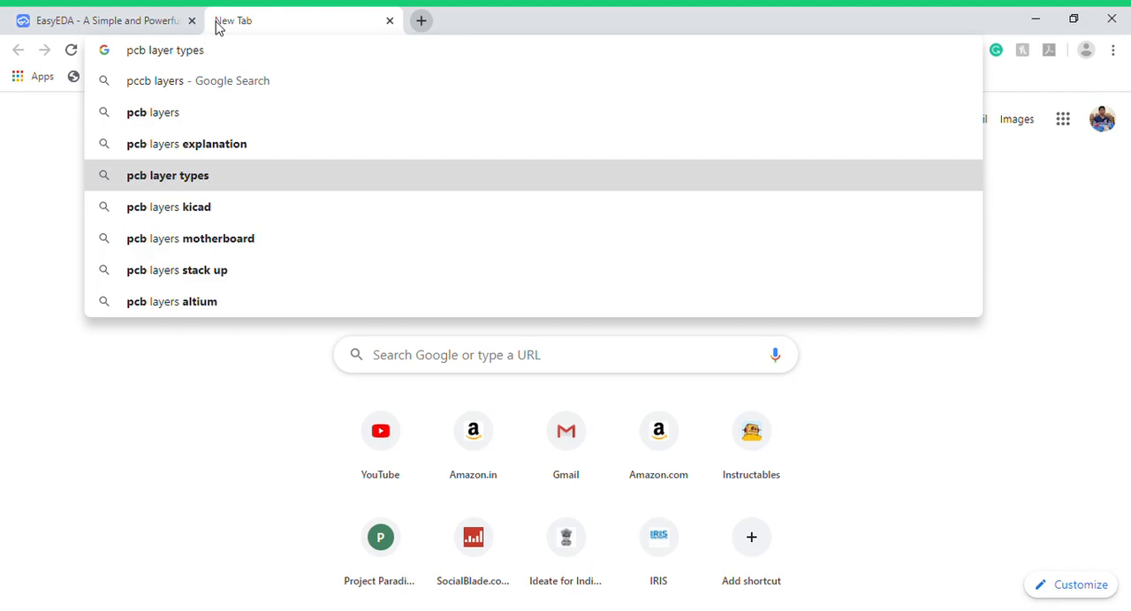
key(Down)
key(Up)
key(Up)
key(Up)
key(Up)
key(Up)
key(Up)
key(Down)
key(Return)
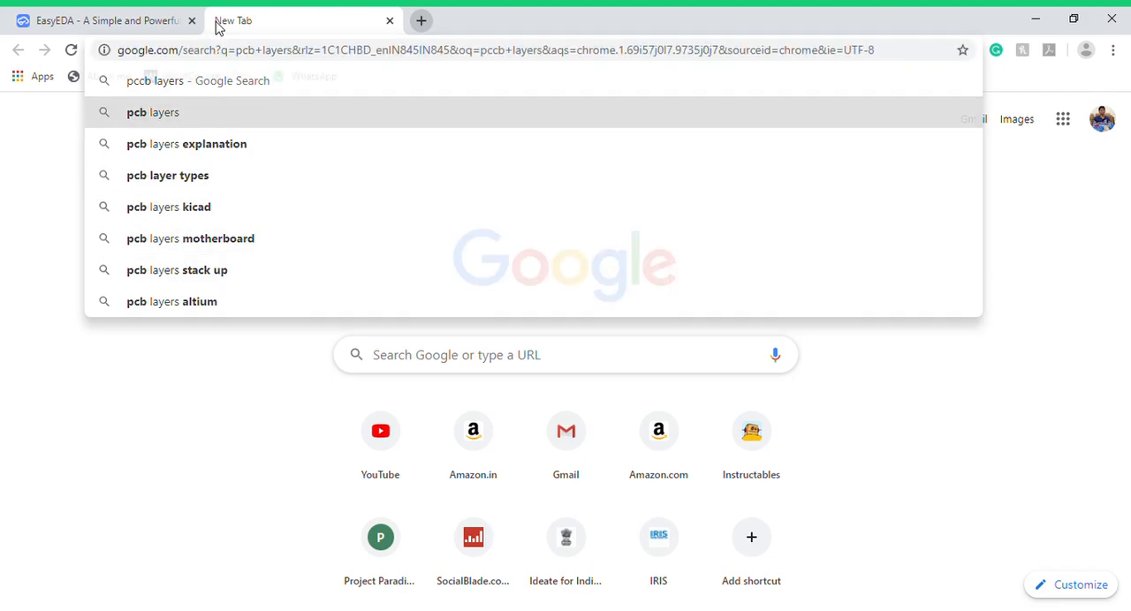
- Show the image results and refine the search to "2 pcb layers"
click(222, 155)
click(144, 112)
text(2pcb layers)
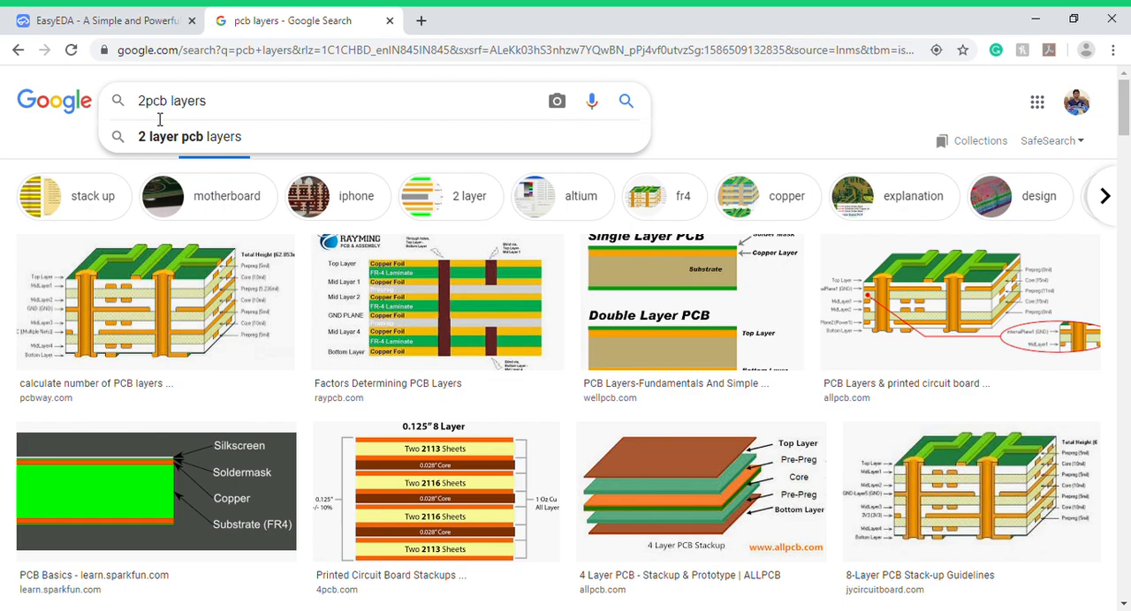
key(Return)
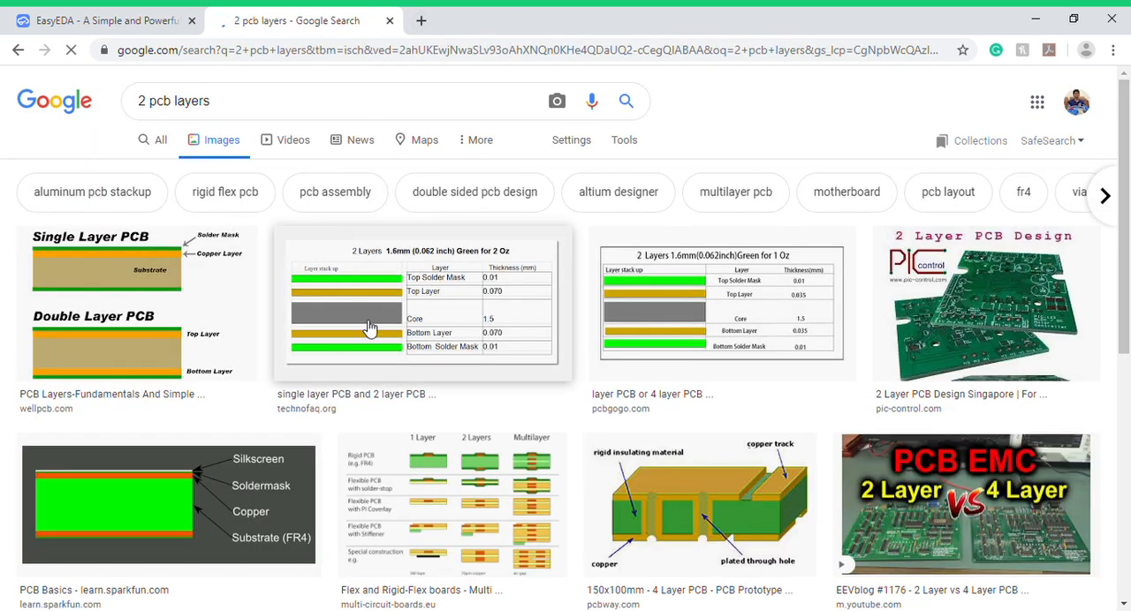
- Open the pic-control.com "2 Layer PCB Design" image from the results and examine the two sides of the board
scroll(278, 306, down, 1)
scroll(1020, 283, down, 1)
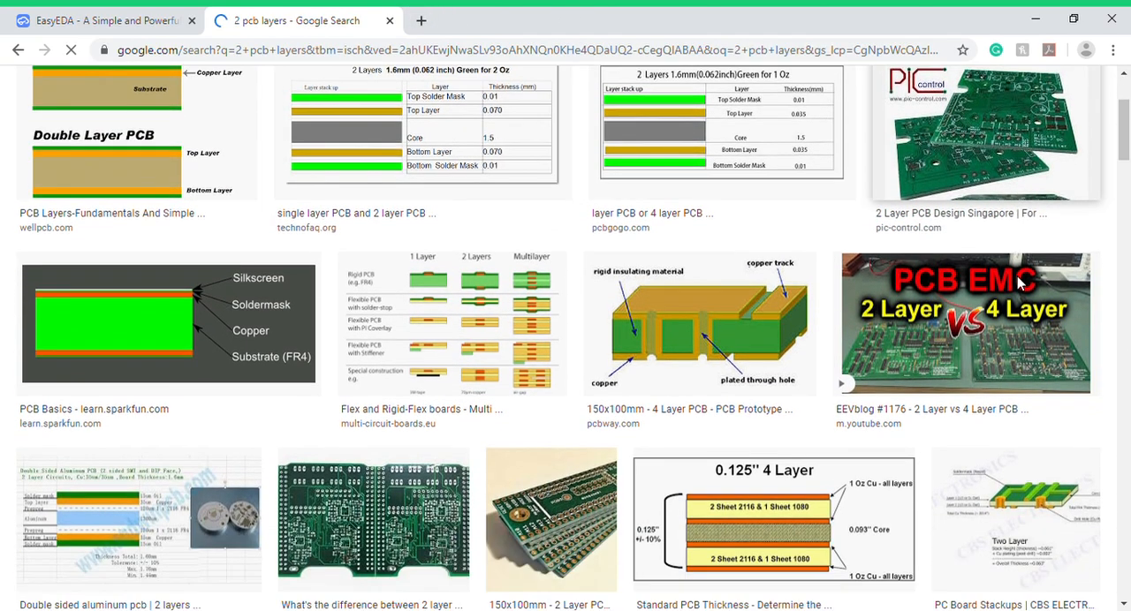
scroll(1023, 281, up, 2)
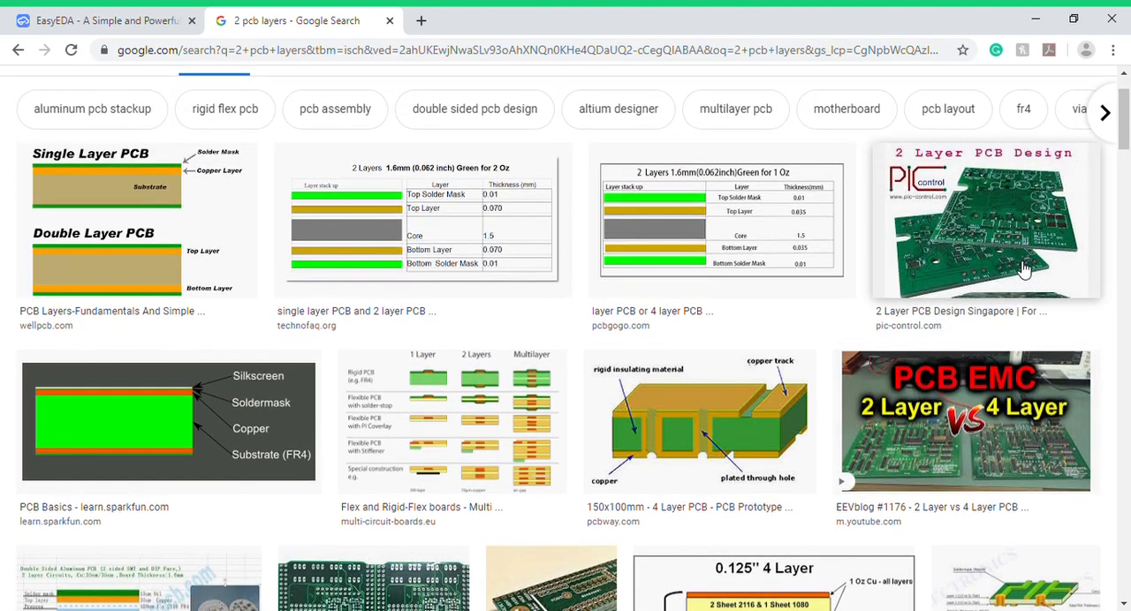
click(1022, 269)
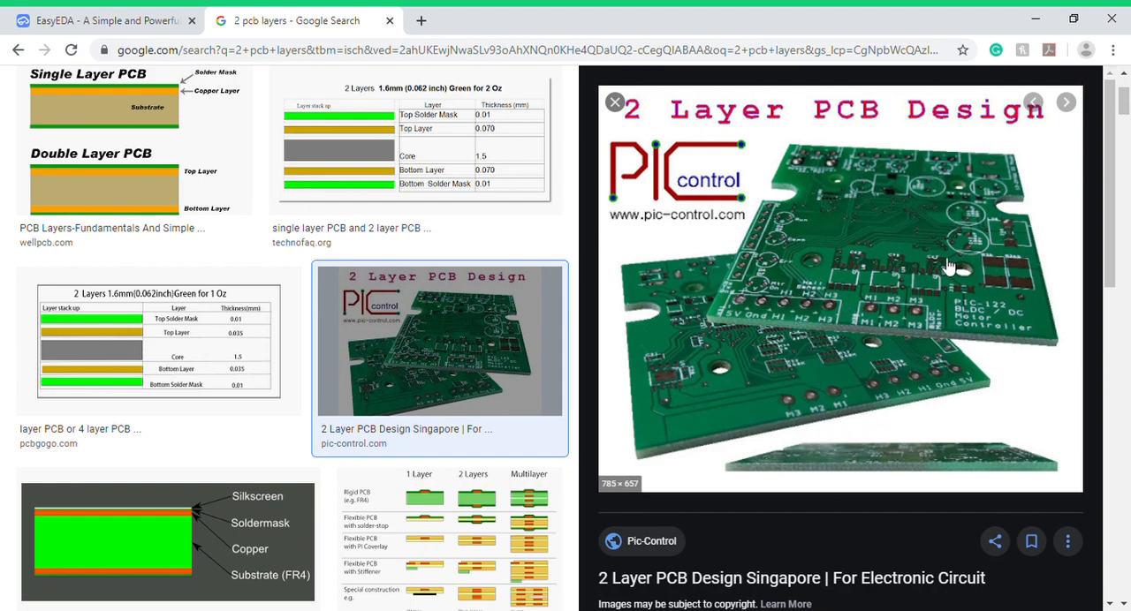
scroll(674, 410, down, 4)
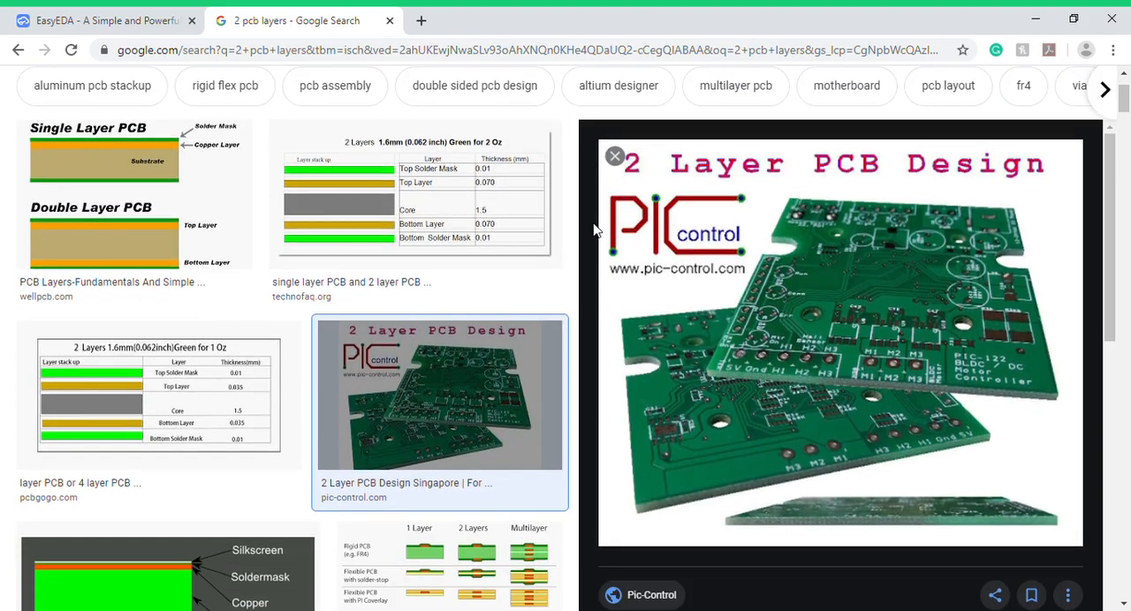
scroll(641, 104, up, 4)
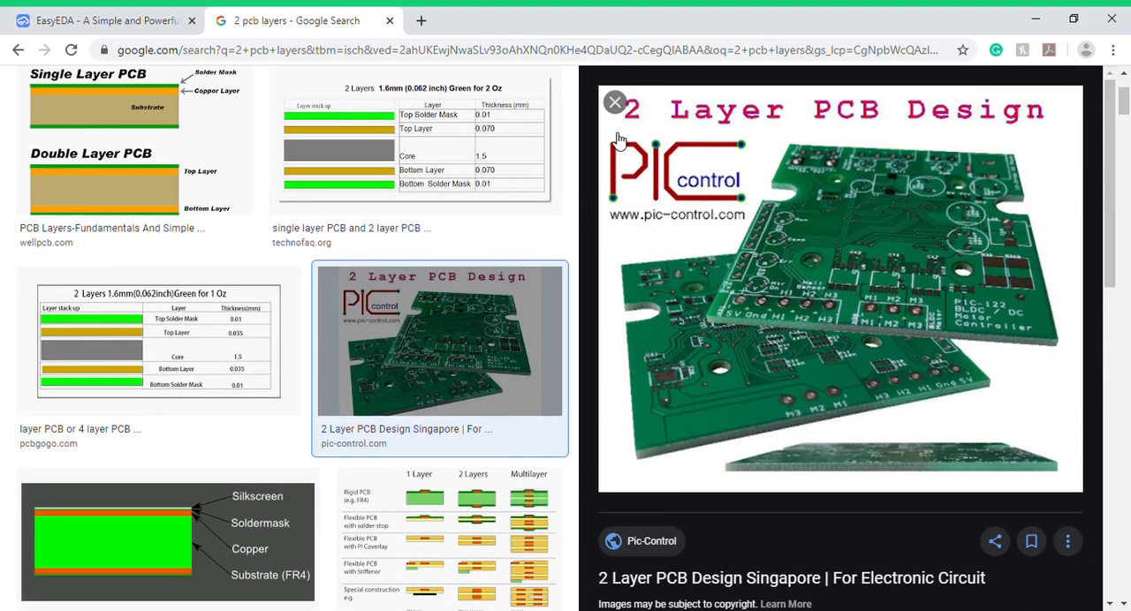
- Close the image preview, browse further results and open the andwinpcb.com diagram of a double-sided aluminum PCB's layers
click(618, 106)
scroll(539, 318, down, 4)
scroll(539, 318, down, 2)
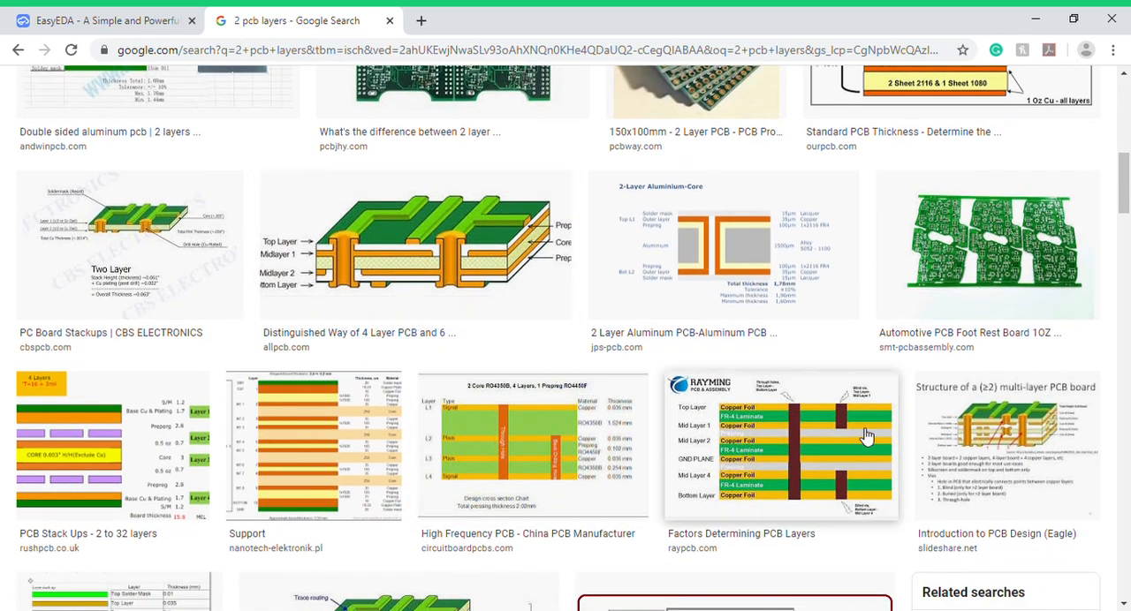
scroll(1050, 376, down, 4)
scroll(1016, 369, down, 4)
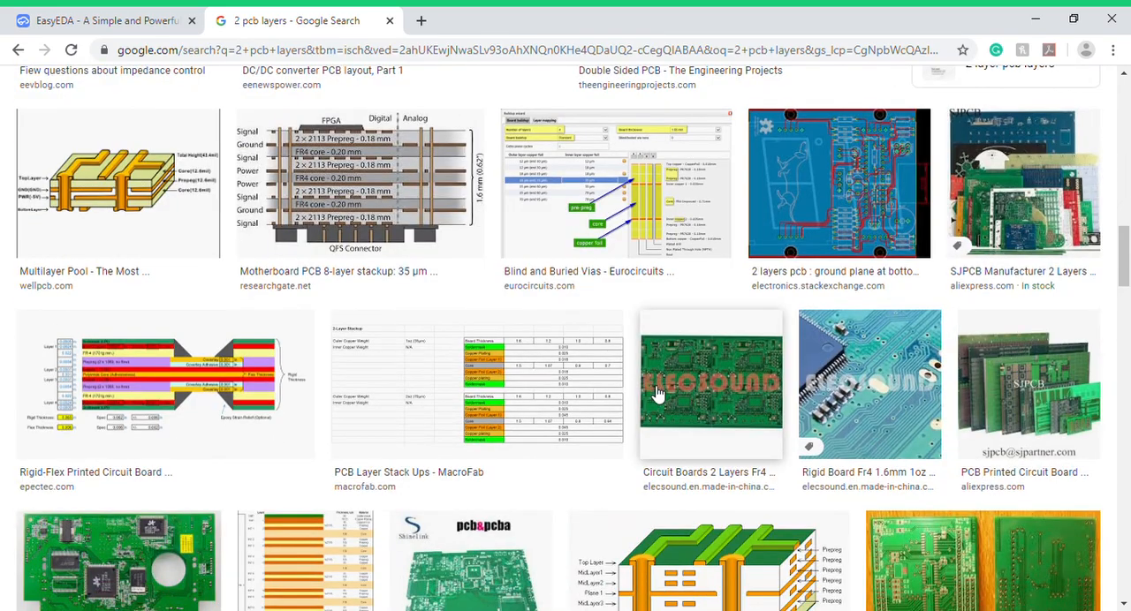
scroll(698, 411, down, 3)
scroll(694, 415, down, 5)
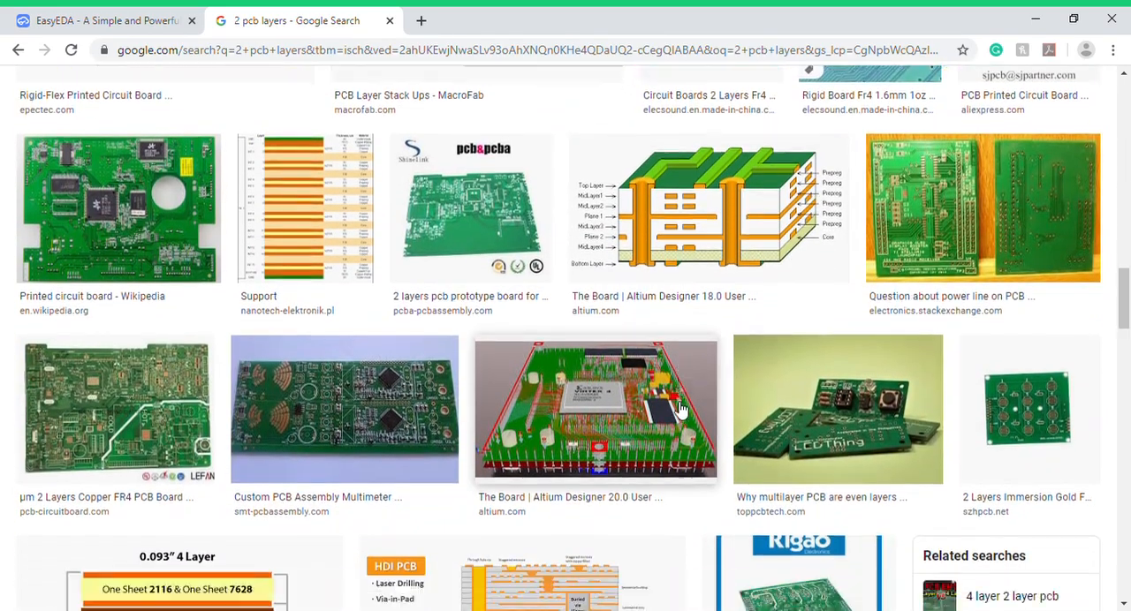
scroll(692, 394, down, 9)
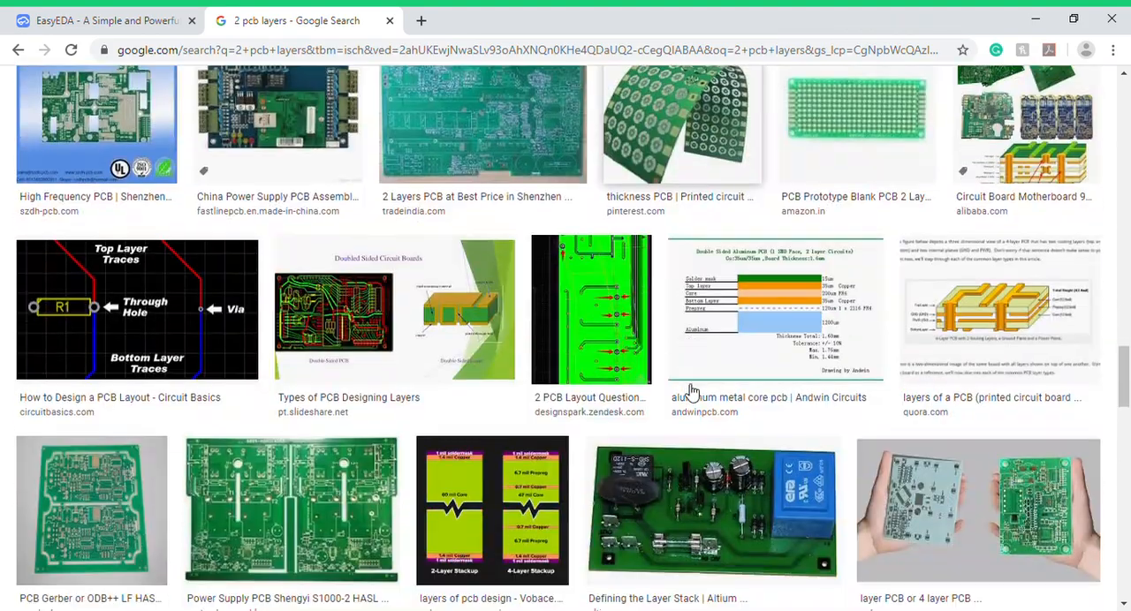
scroll(692, 391, up, 3)
click(795, 241)
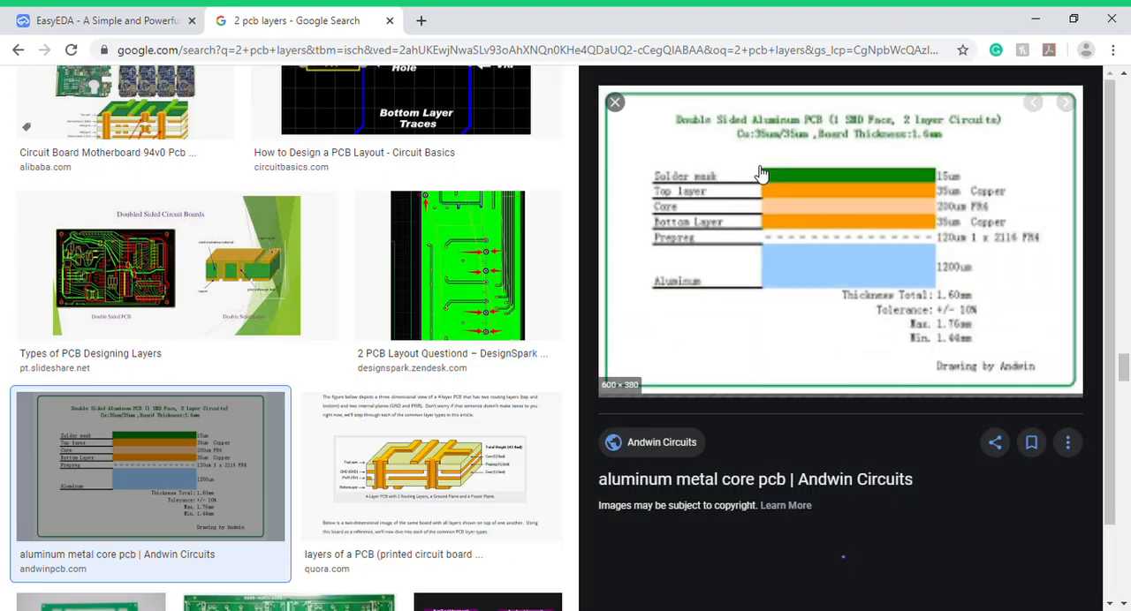
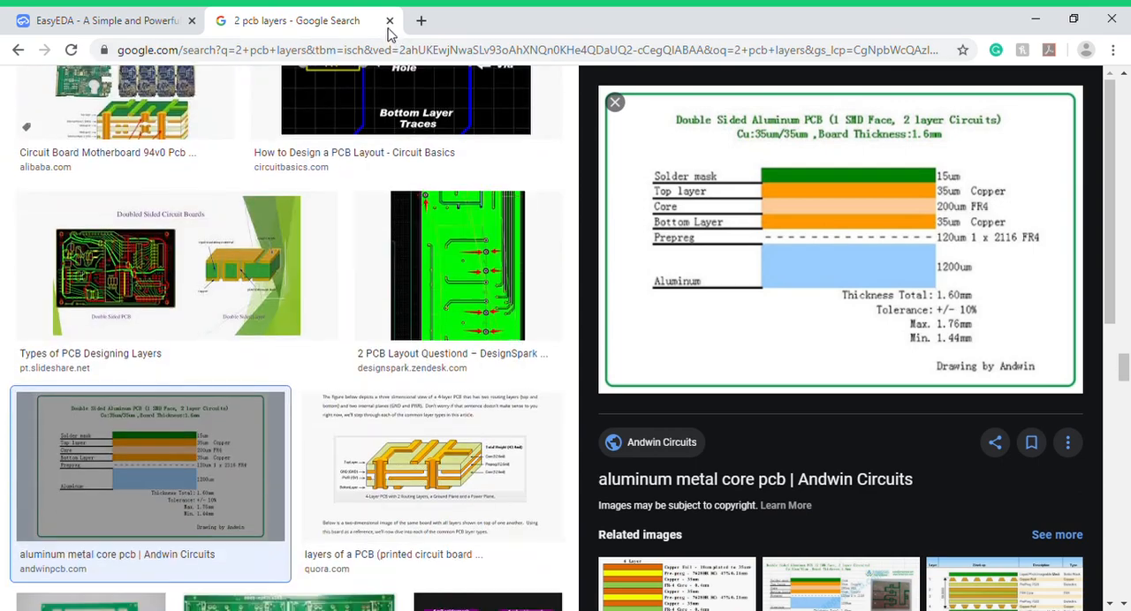
- Close the image search tab, return to the PCB and make TopSilkLayer the active layer
click(389, 21)
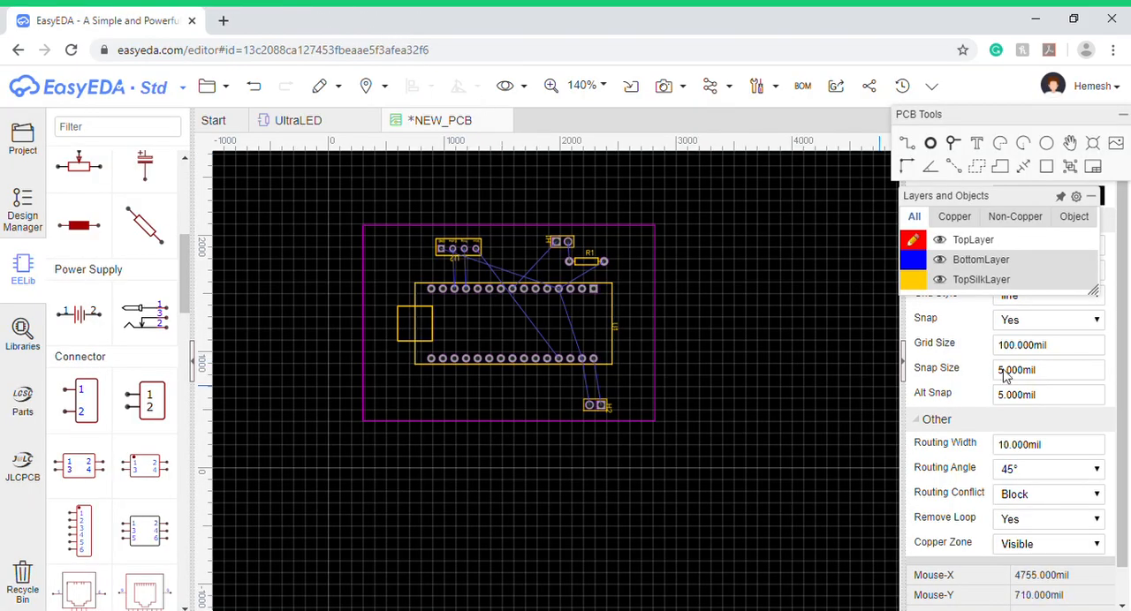
mouse_move(981, 254)
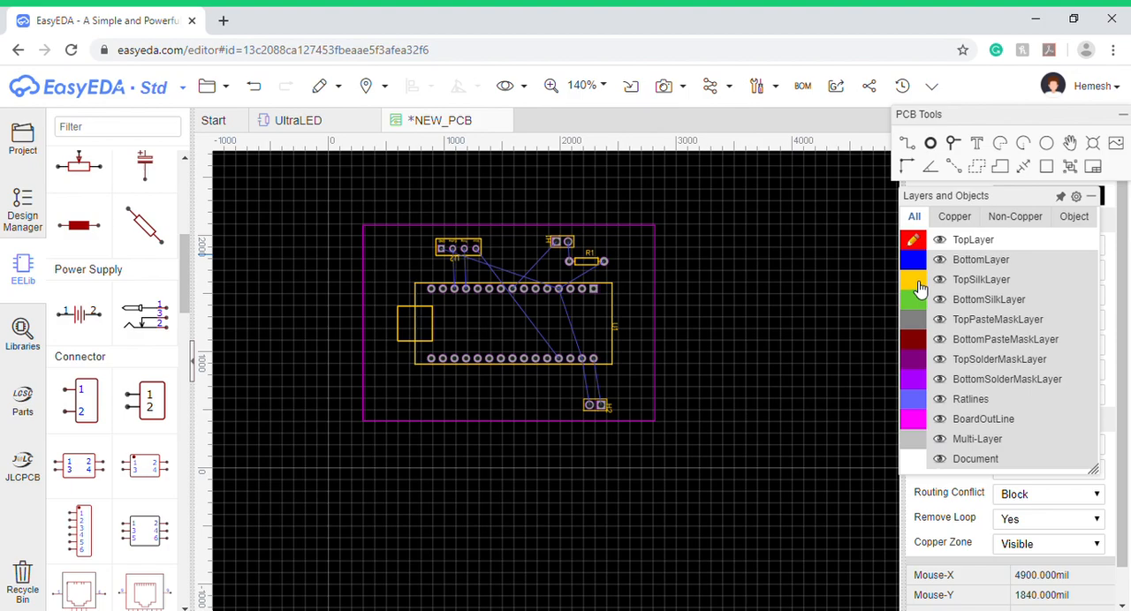
scroll(645, 347, up, 6)
scroll(624, 451, down, 2)
click(622, 492)
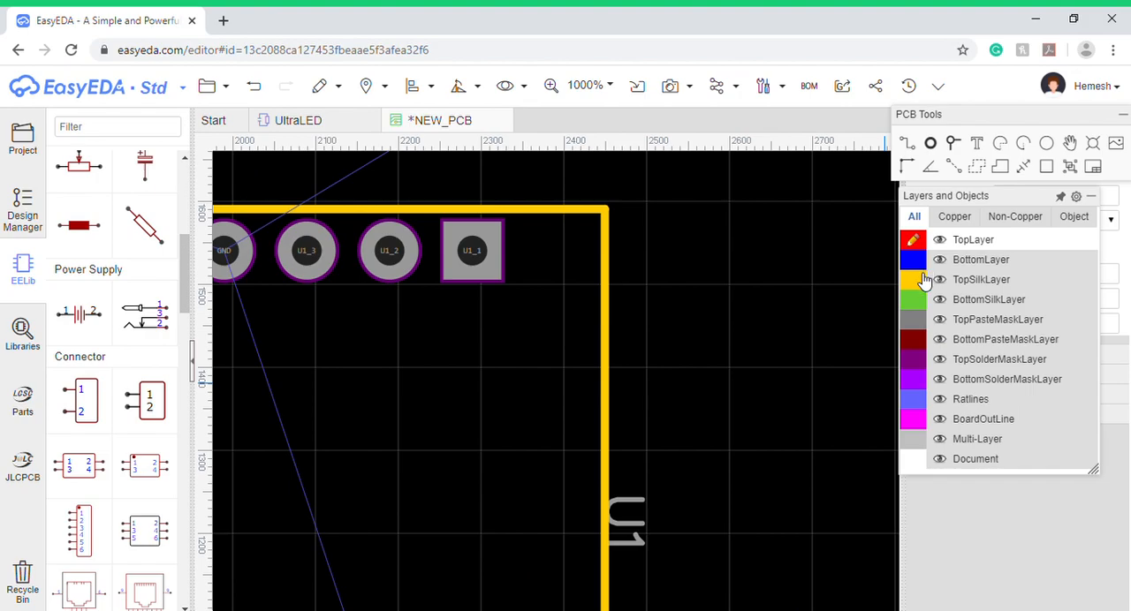
click(923, 278)
- Move the U1 label inside the Arduino Nano outline and centre the R1 label above the resistor
scroll(770, 450, down, 3)
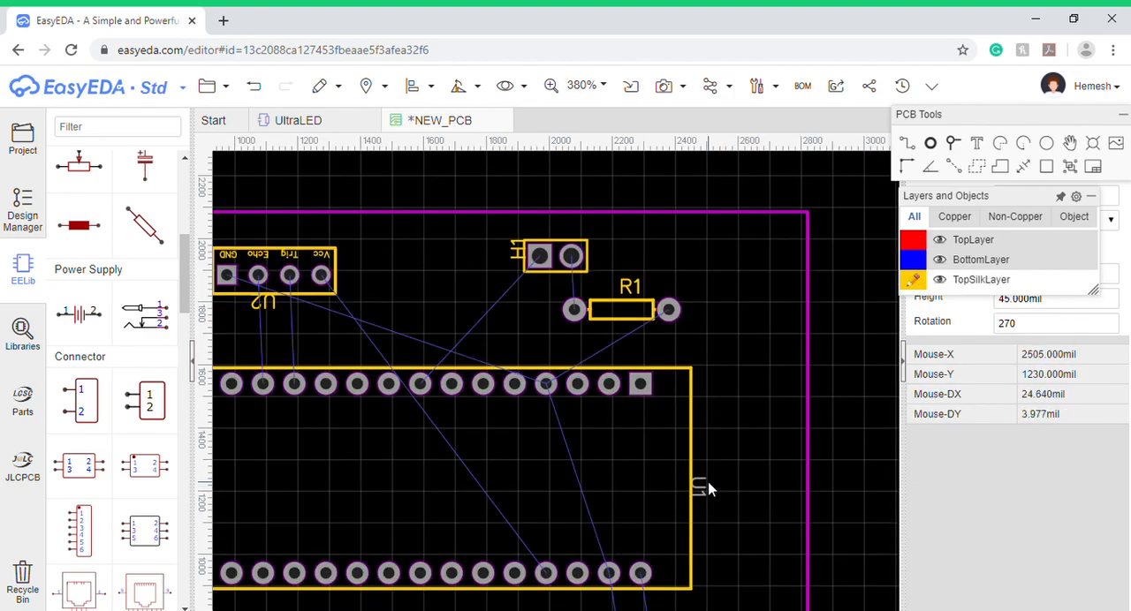
drag(705, 493, 398, 477)
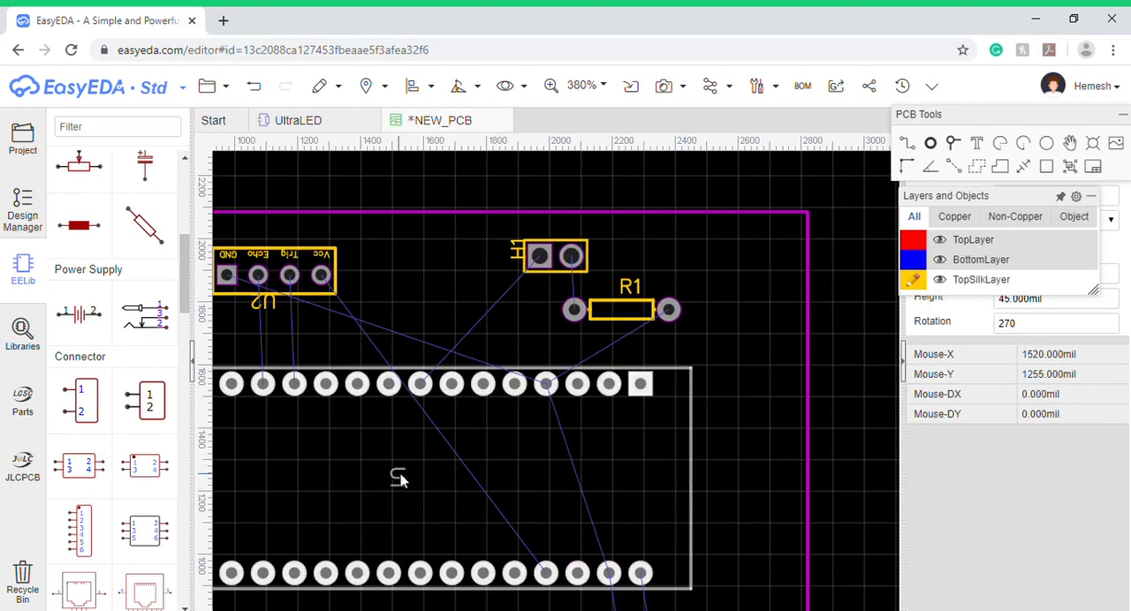
drag(634, 282, 622, 284)
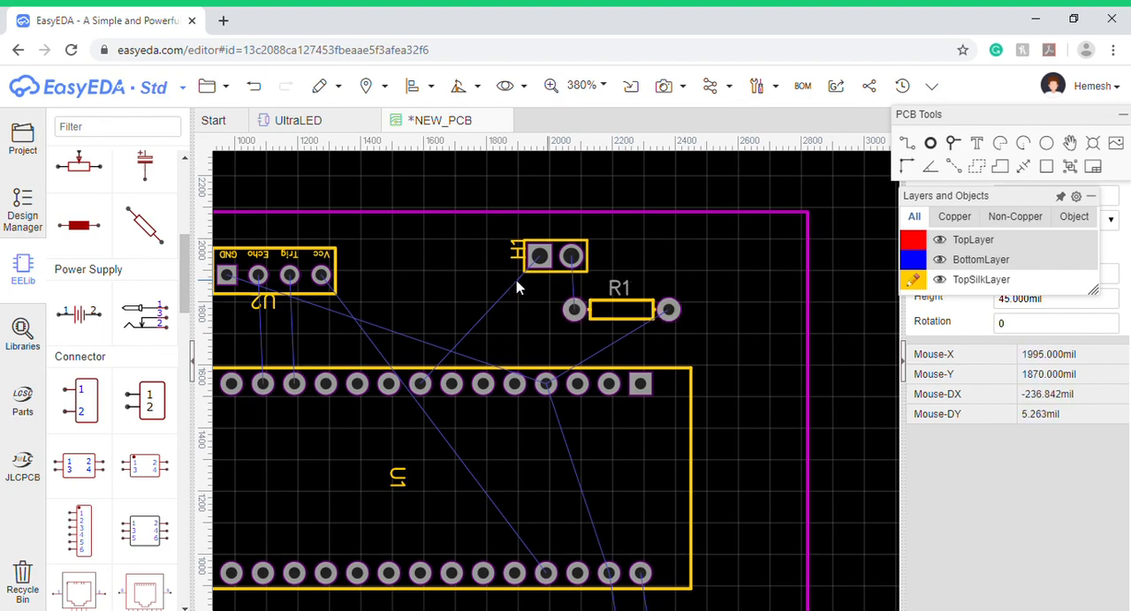
click(520, 254)
scroll(569, 291, down, 3)
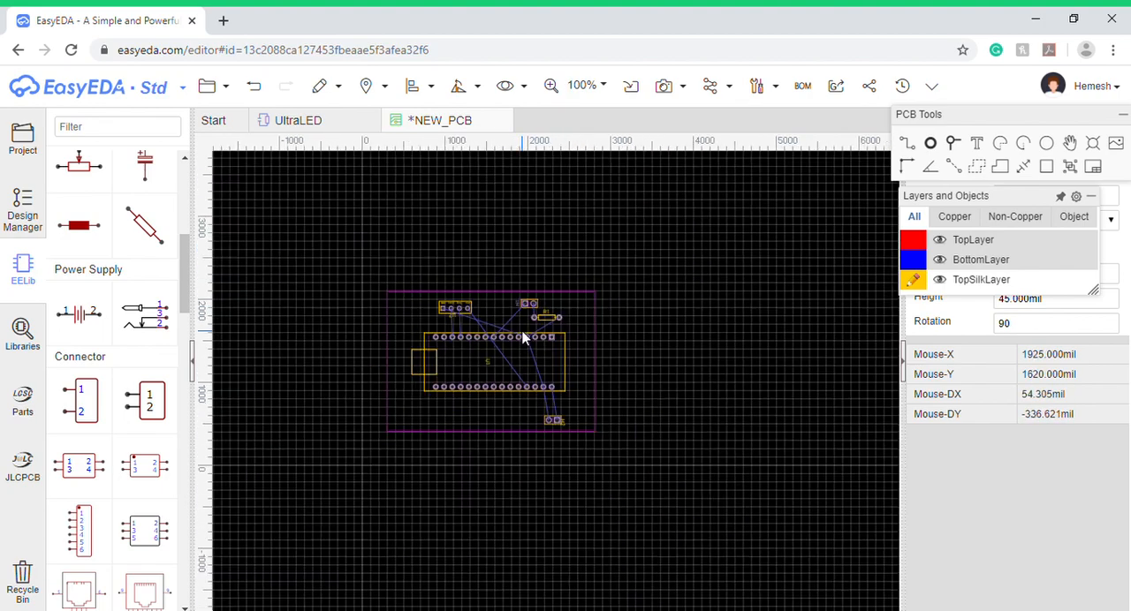
scroll(449, 353, up, 6)
scroll(448, 347, down, 3)
click(496, 210)
drag(497, 213, 502, 219)
scroll(532, 241, down, 4)
scroll(641, 375, up, 1)
scroll(638, 377, up, 3)
click(604, 243)
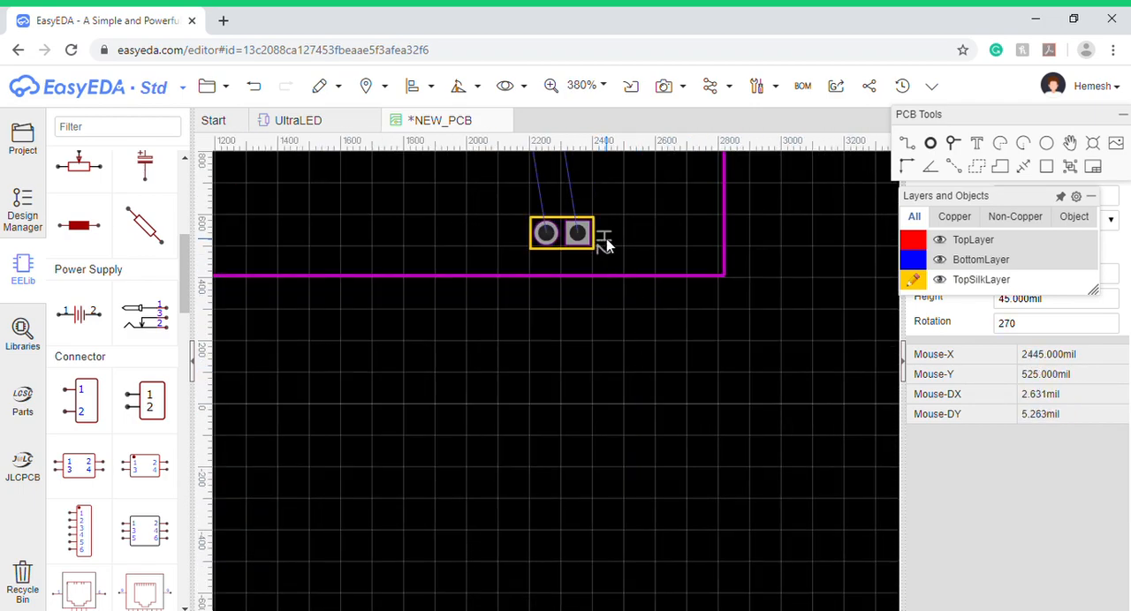
double_click(612, 238)
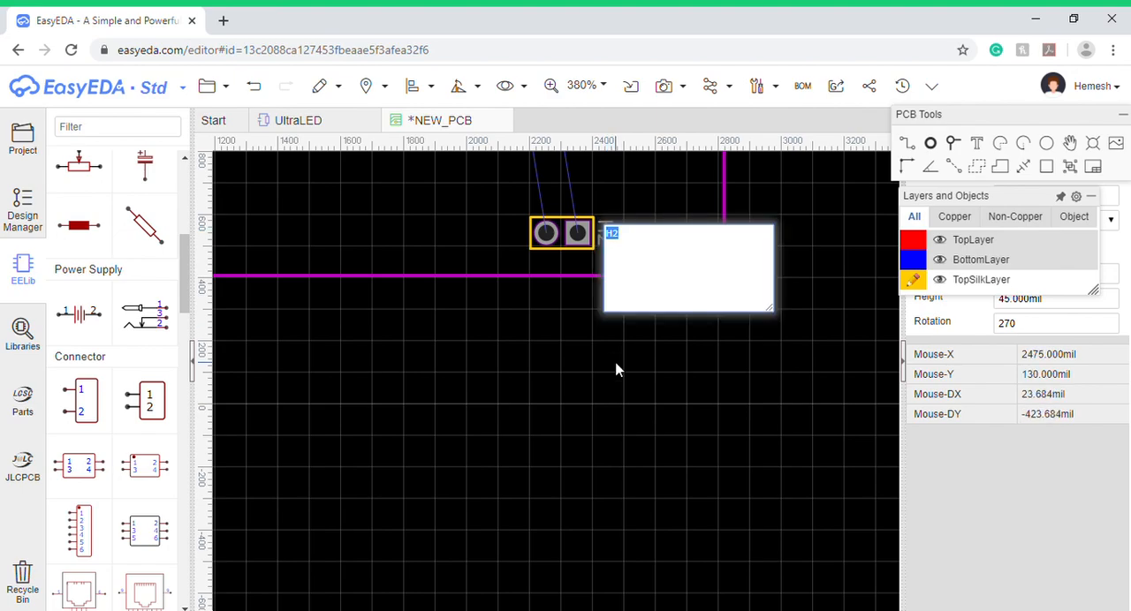
click(688, 432)
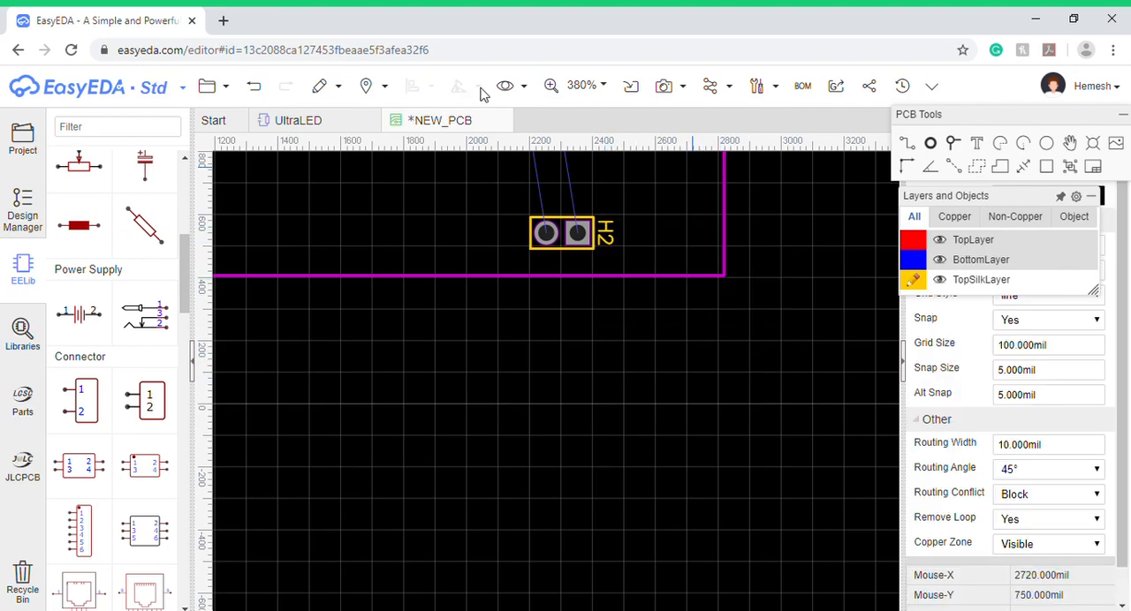
- Fit the board in view, place the U2 label above the ultrasonic sensor header and rotate it left to 0°
click(587, 88)
click(590, 113)
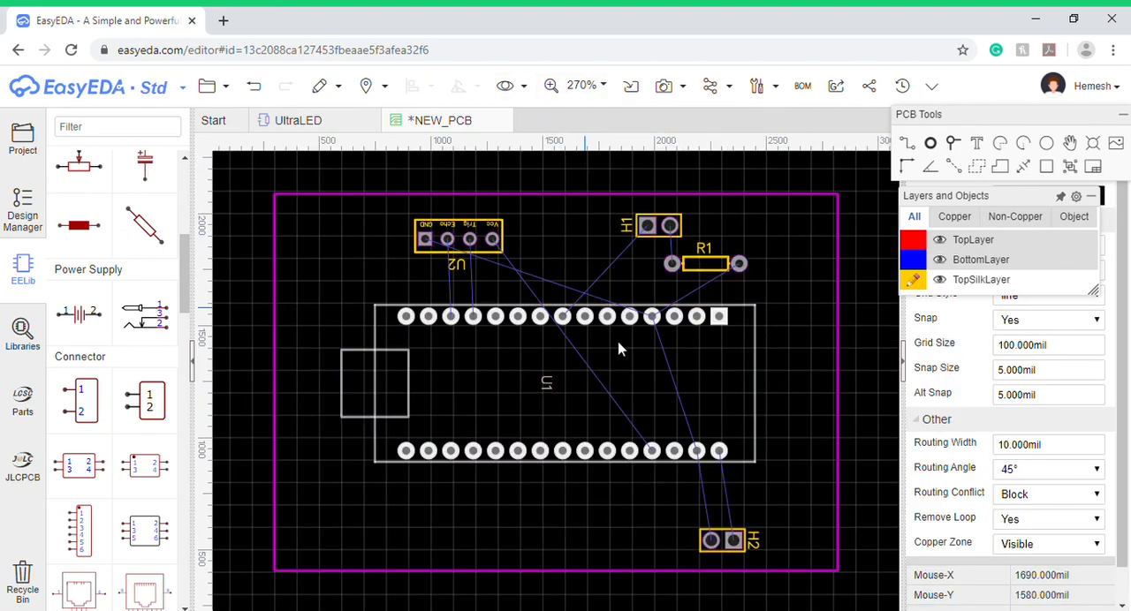
drag(460, 265, 464, 208)
click(476, 86)
click(477, 110)
click(458, 89)
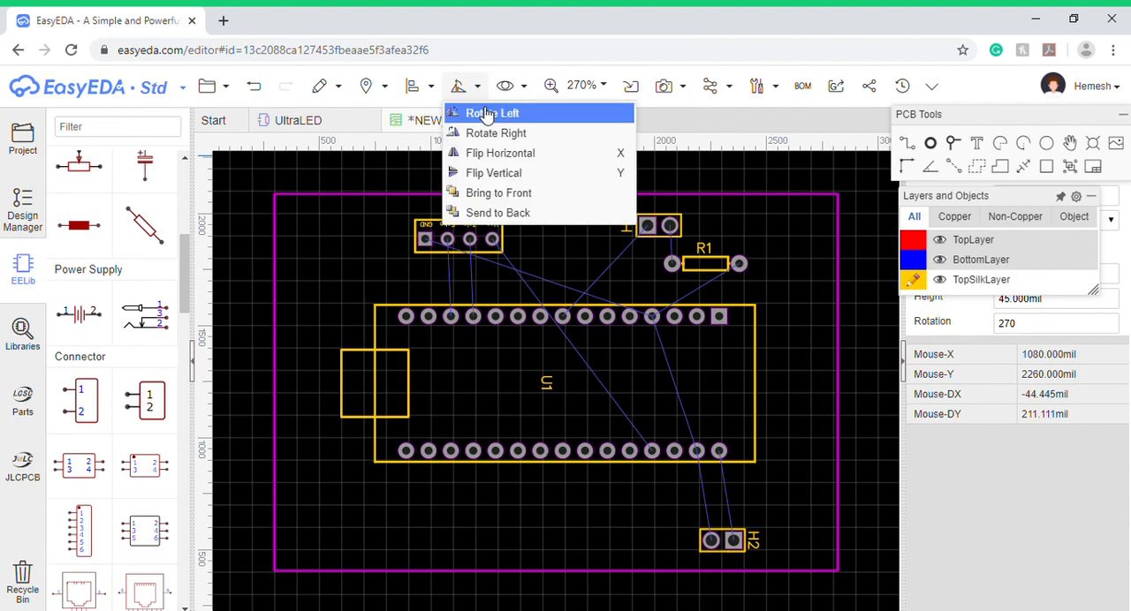
click(492, 118)
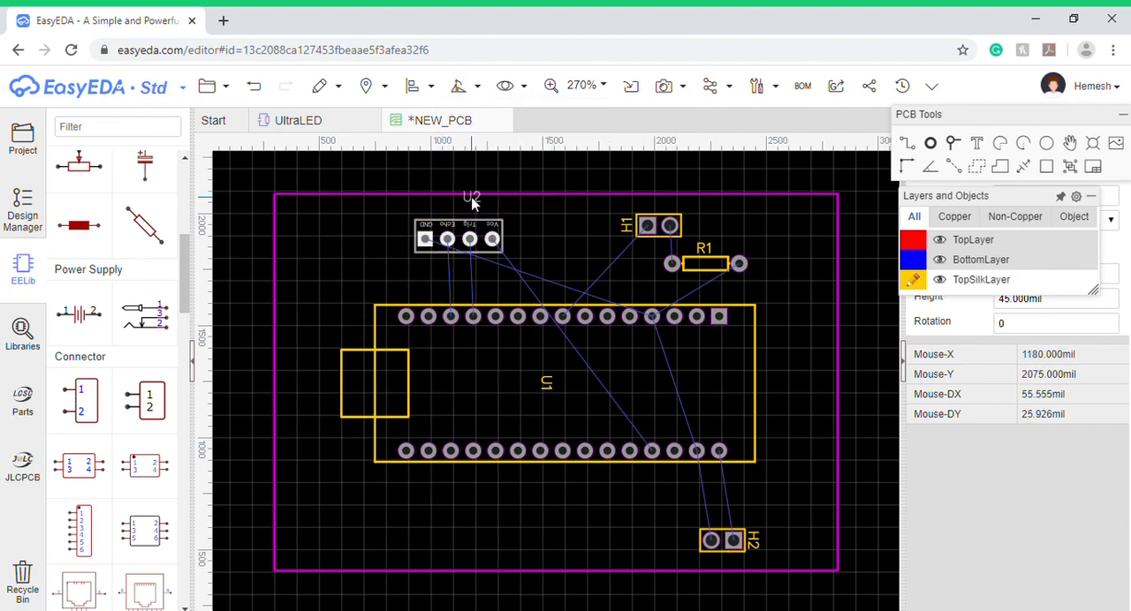
drag(425, 246, 434, 256)
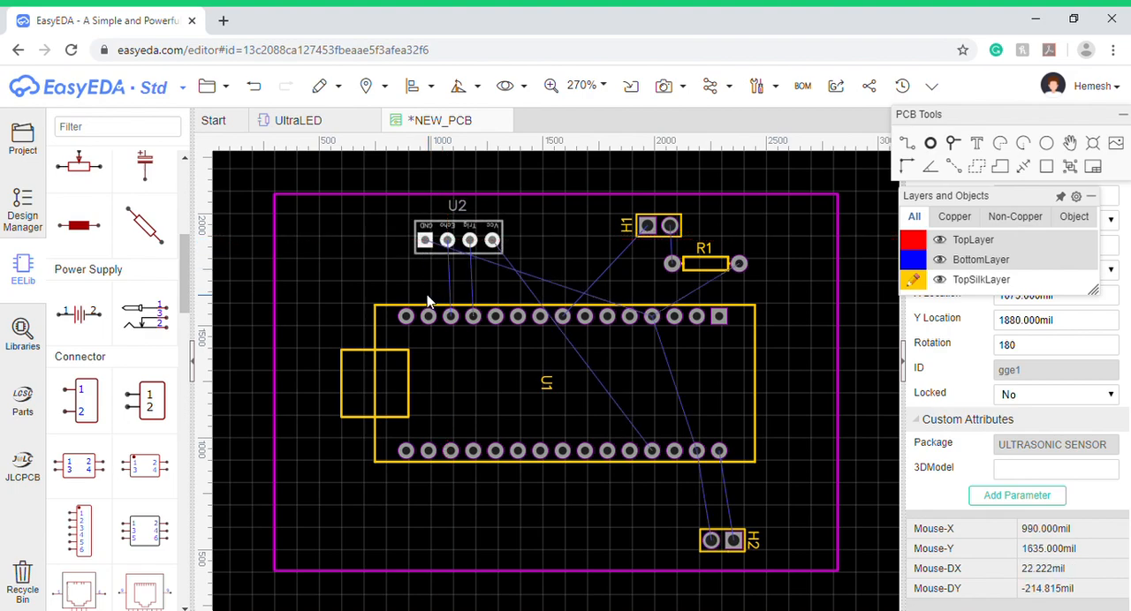
click(417, 279)
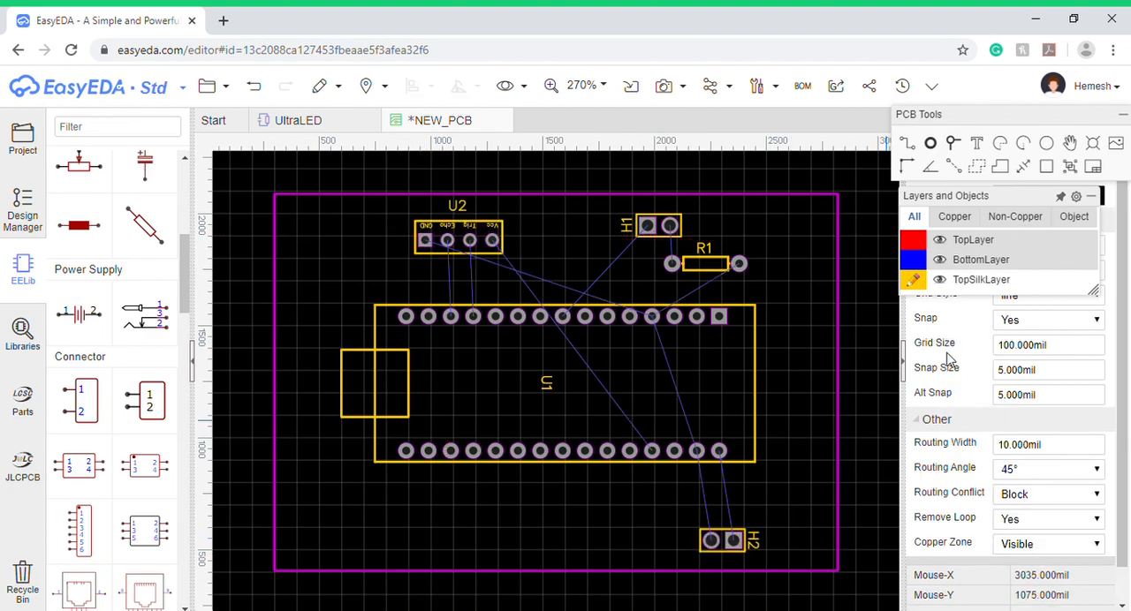
- Shift the Arduino Nano U1 slightly down and right, and move resistor R1 slightly down
click(686, 351)
drag(732, 446, 738, 454)
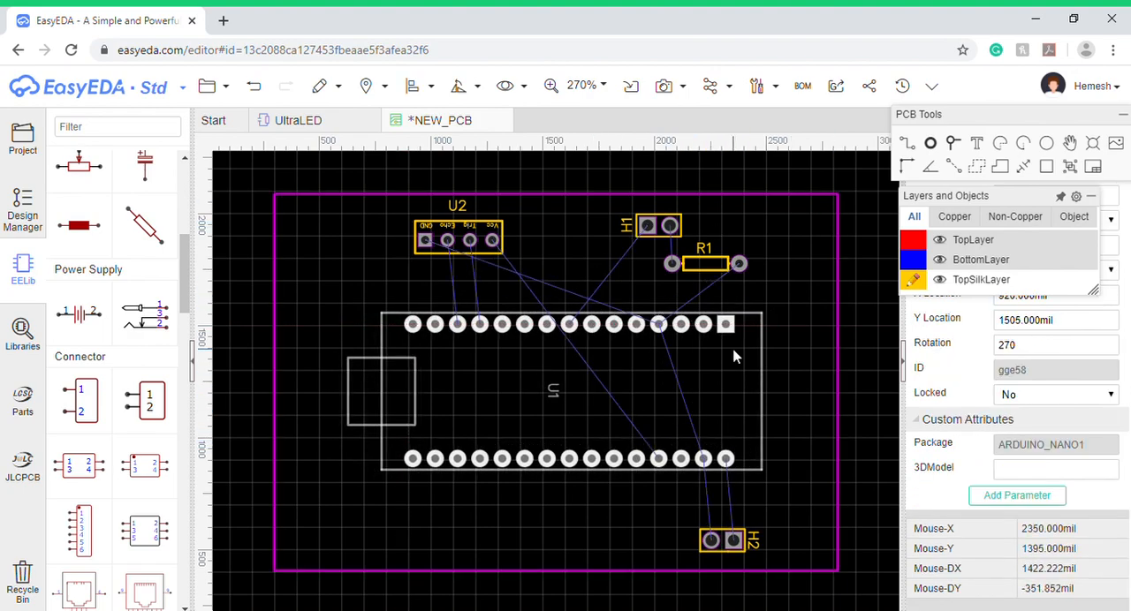
drag(725, 275, 726, 283)
mouse_move(938, 281)
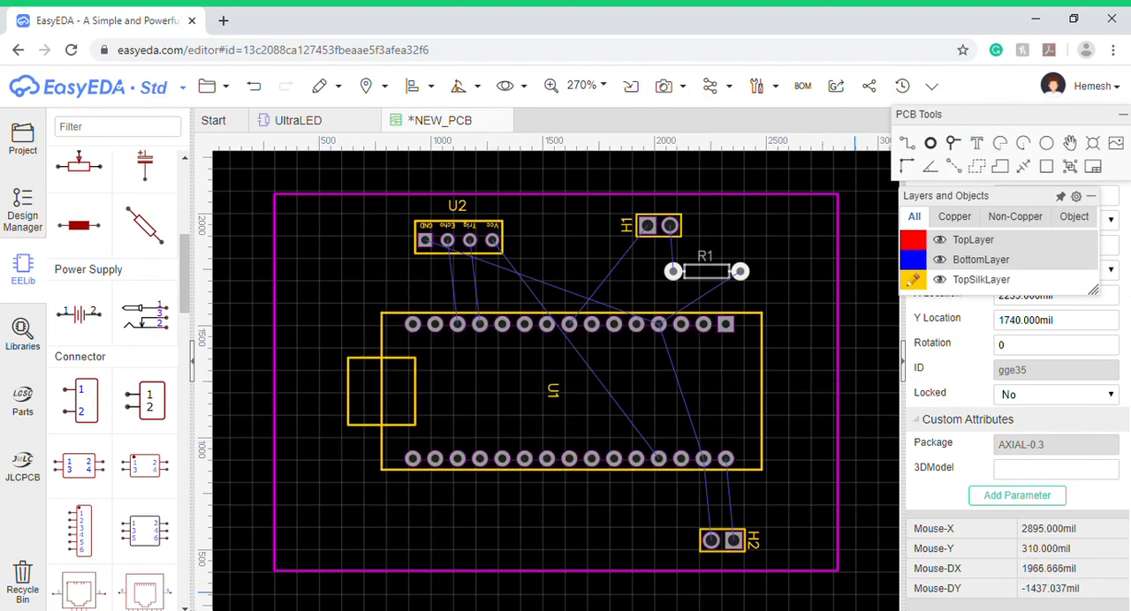
mouse_move(970, 300)
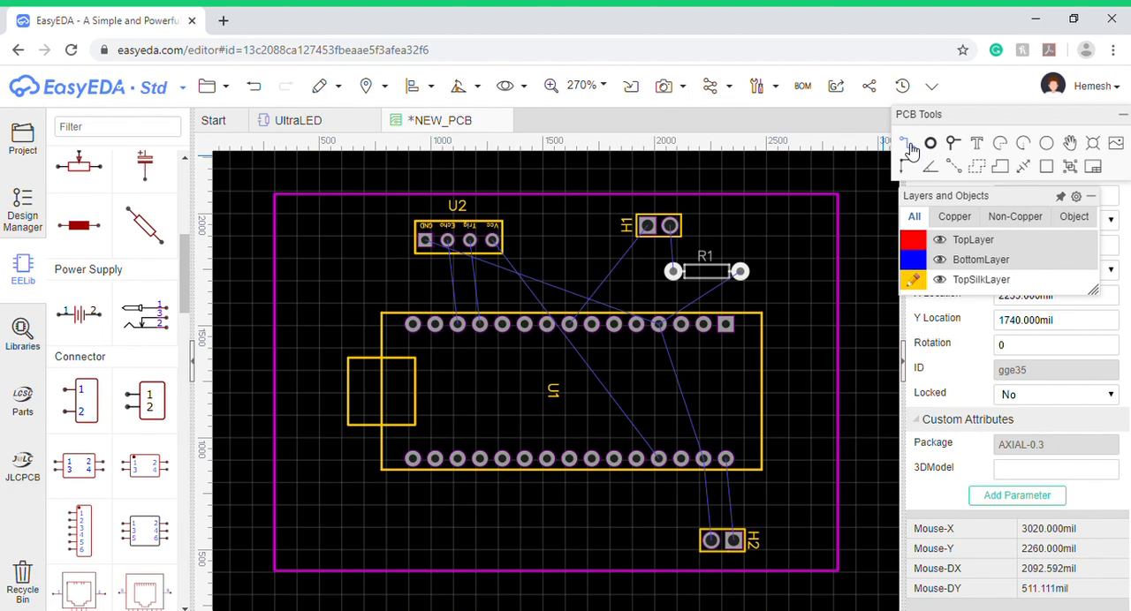
click(574, 301)
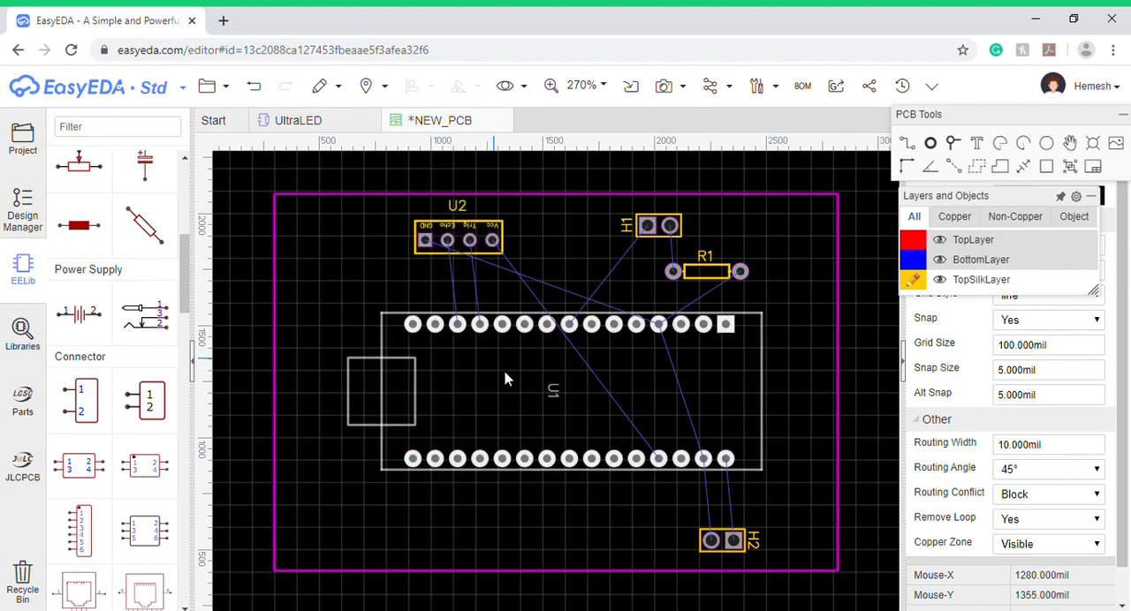
- Make BottomLayer active and route U2's GND pad around the top of the header to U1's GND pad in the upper row
mouse_move(994, 274)
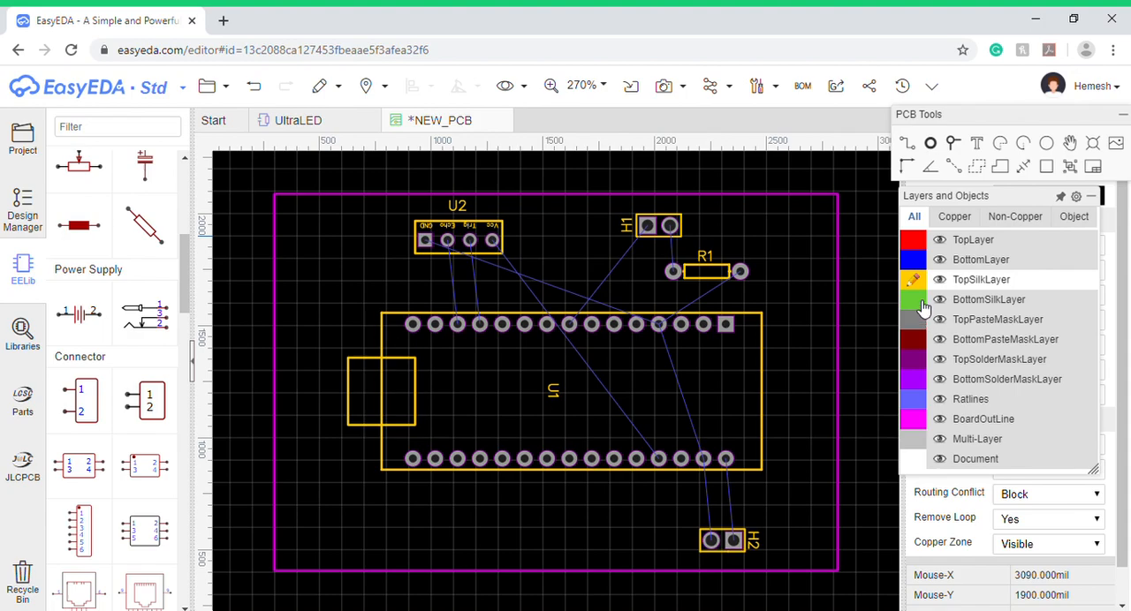
click(919, 259)
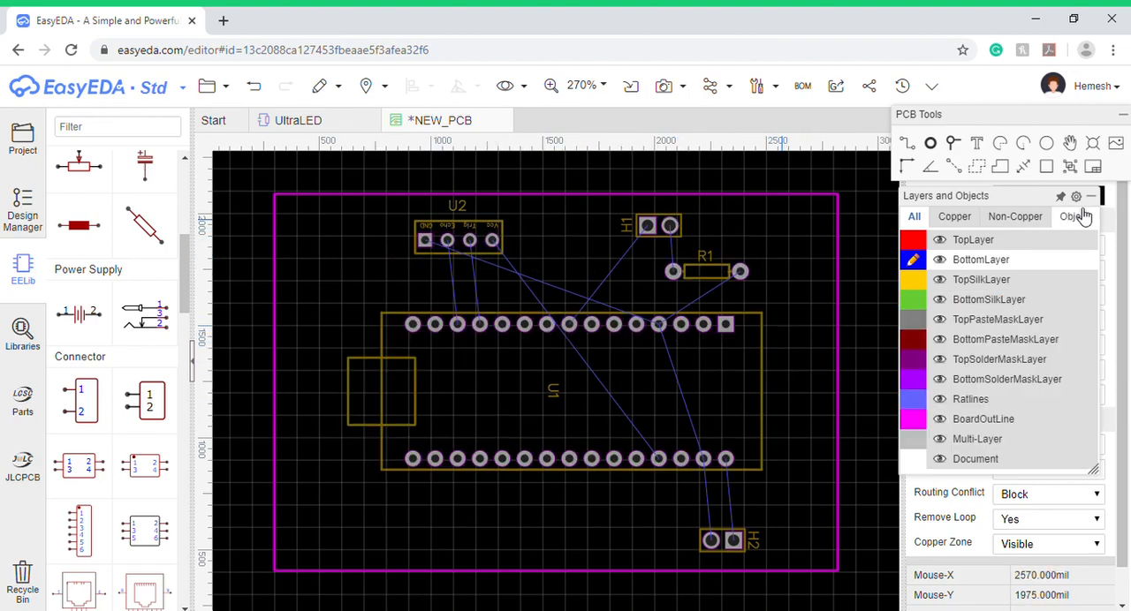
mouse_move(924, 246)
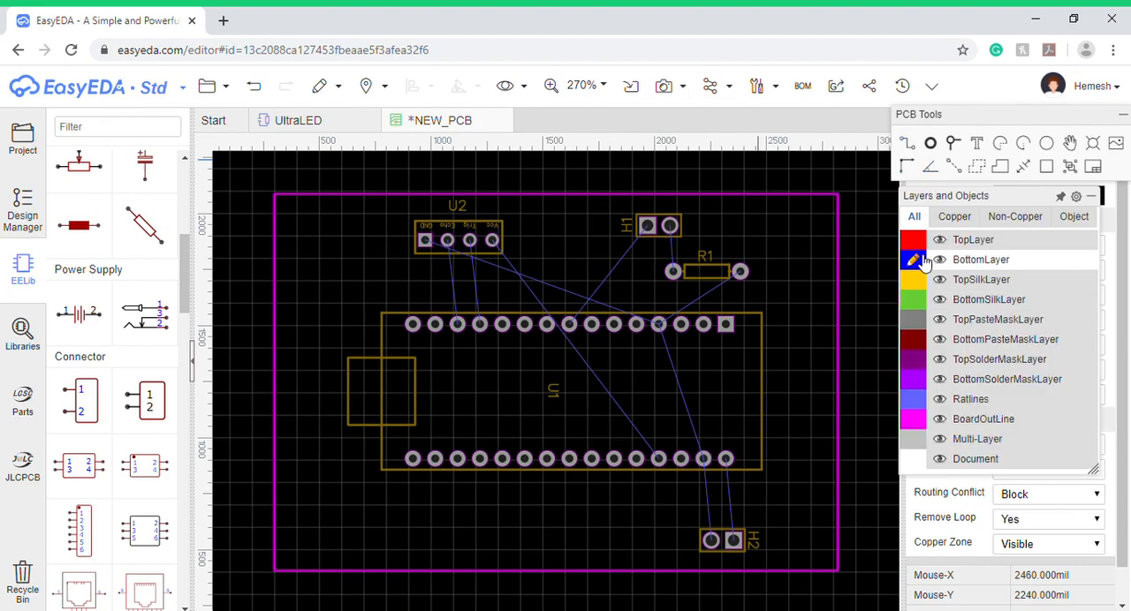
click(425, 241)
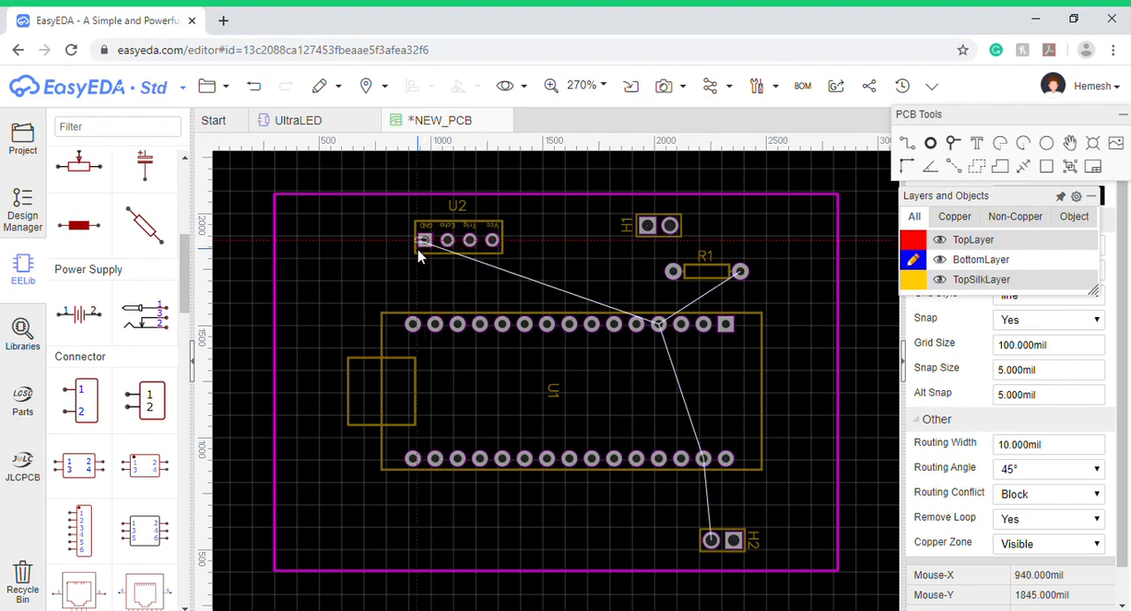
click(395, 237)
click(402, 213)
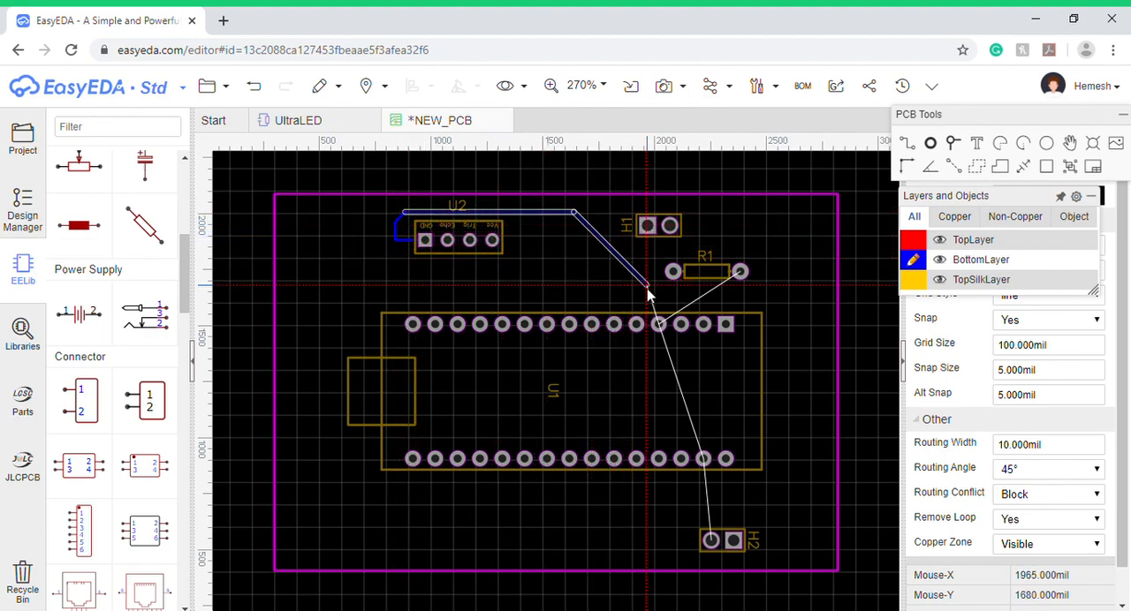
click(630, 268)
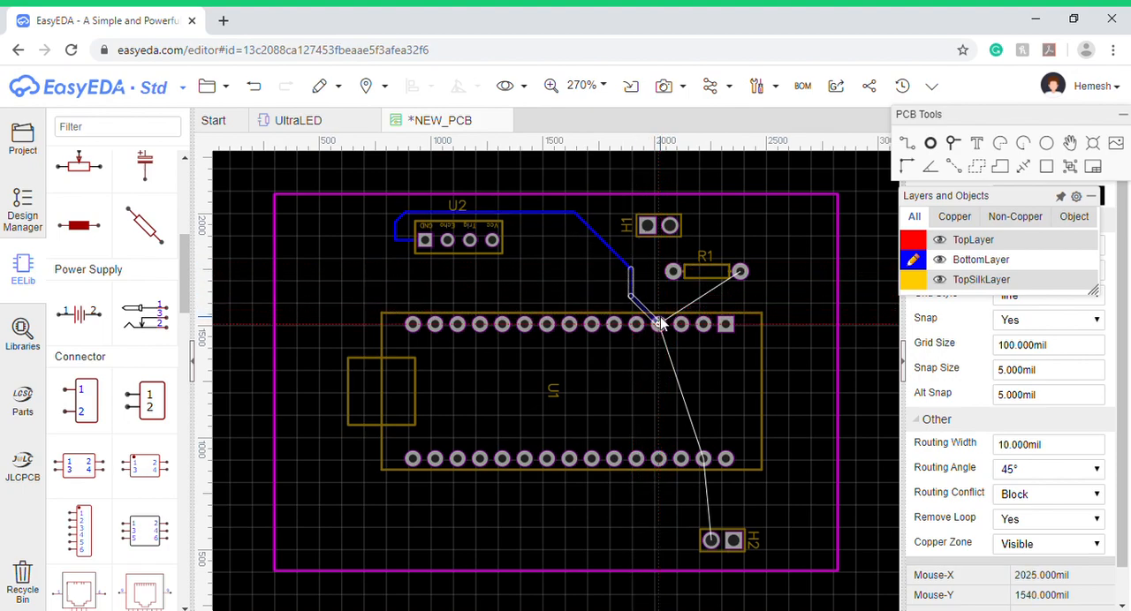
click(659, 325)
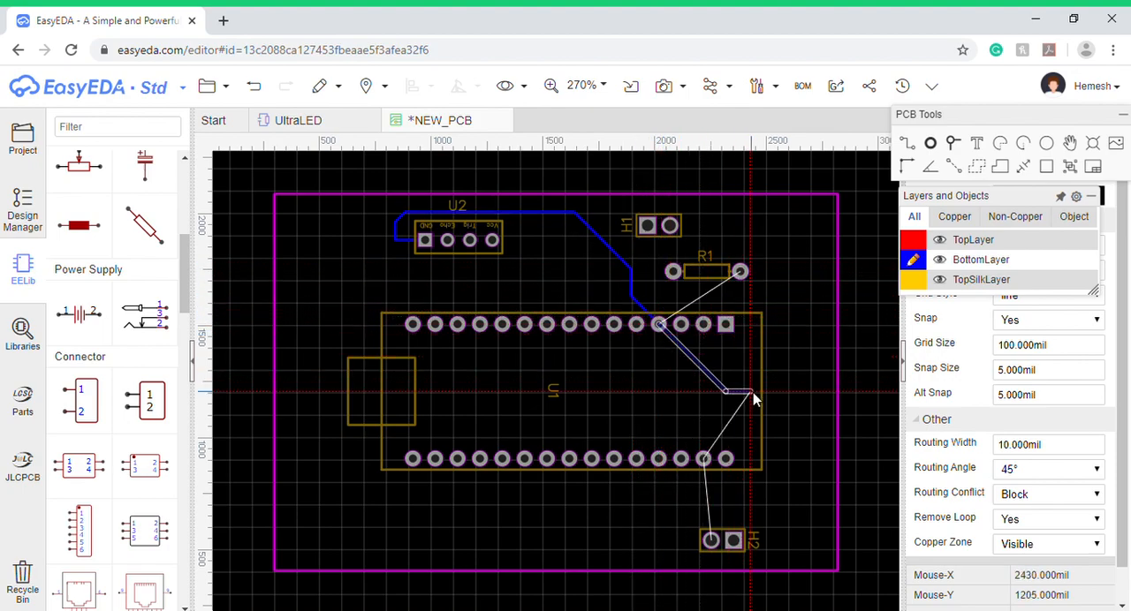
click(659, 325)
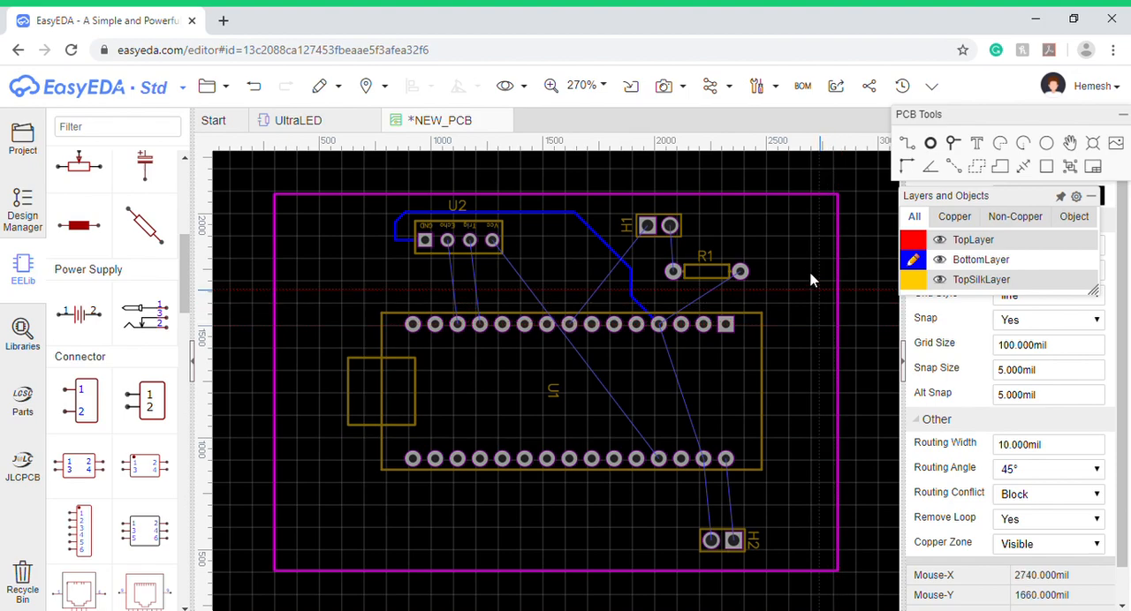
- Route BottomLayer tracks from U2's Echo and Trig pads to the third and fourth pads from the left in U1's upper row
click(449, 240)
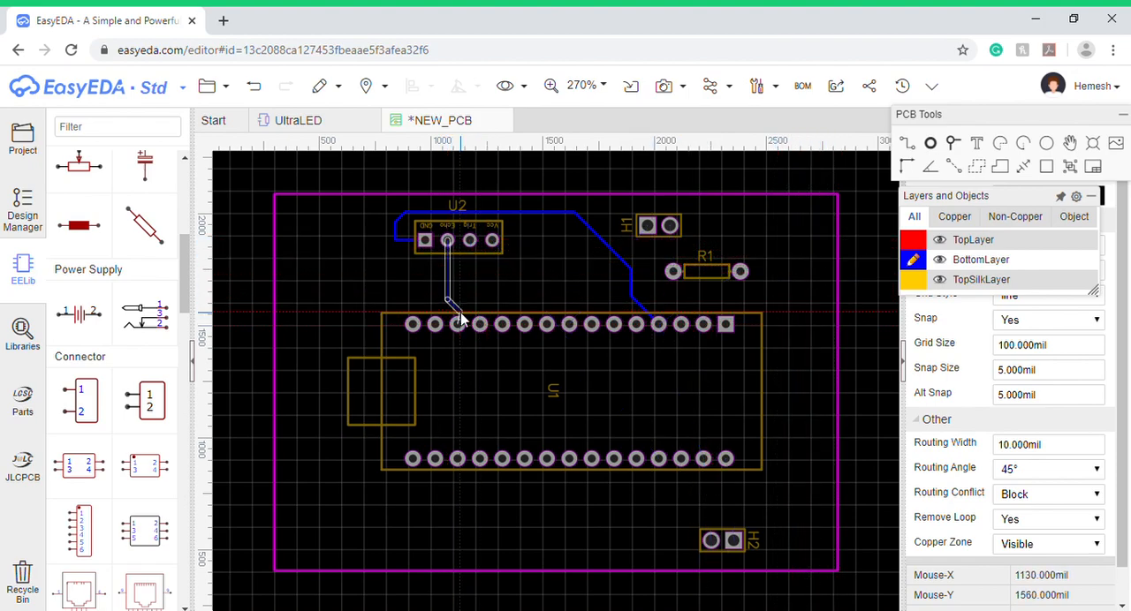
click(458, 325)
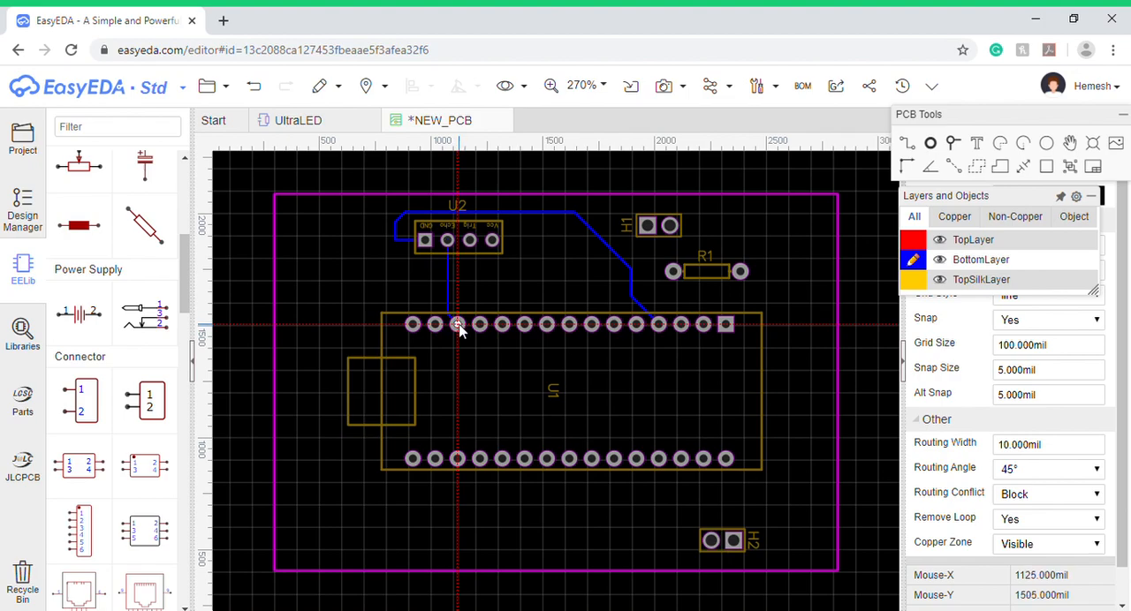
right_click(455, 321)
click(476, 241)
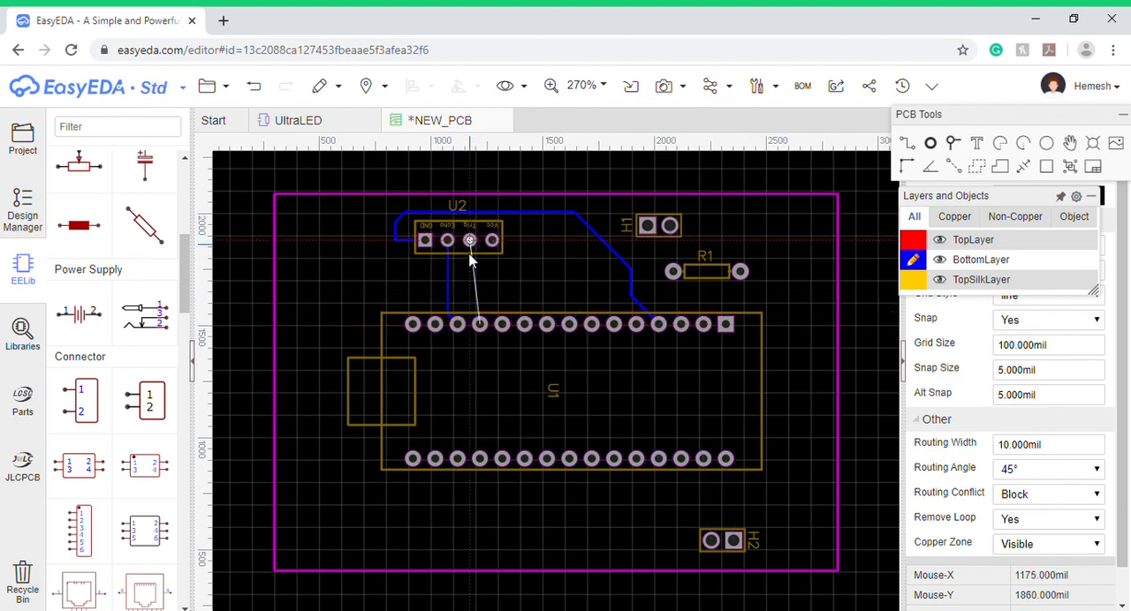
click(479, 325)
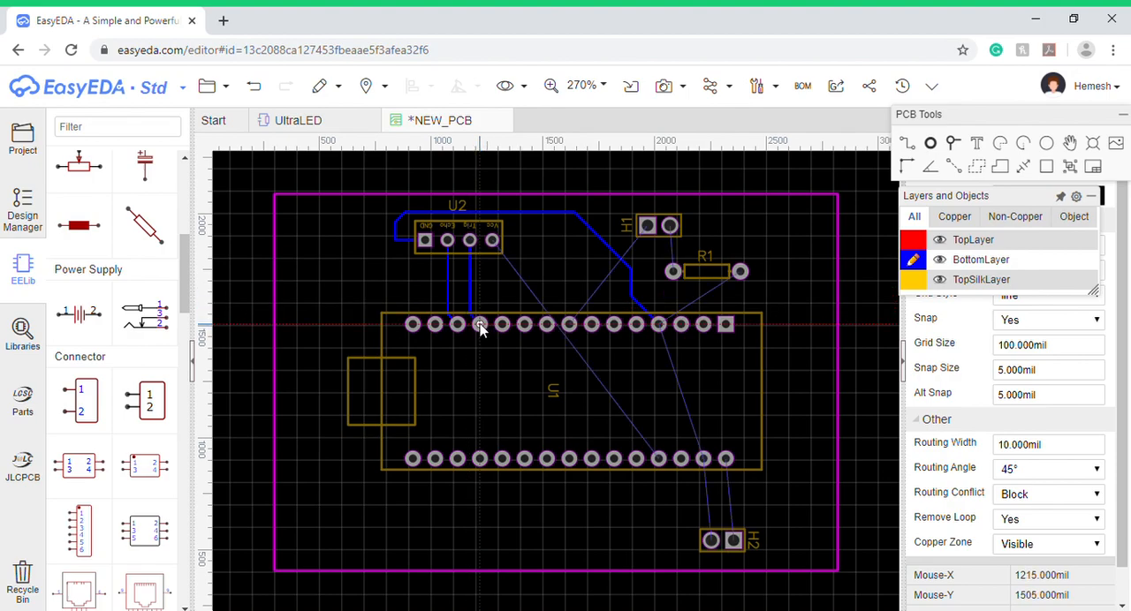
click(491, 241)
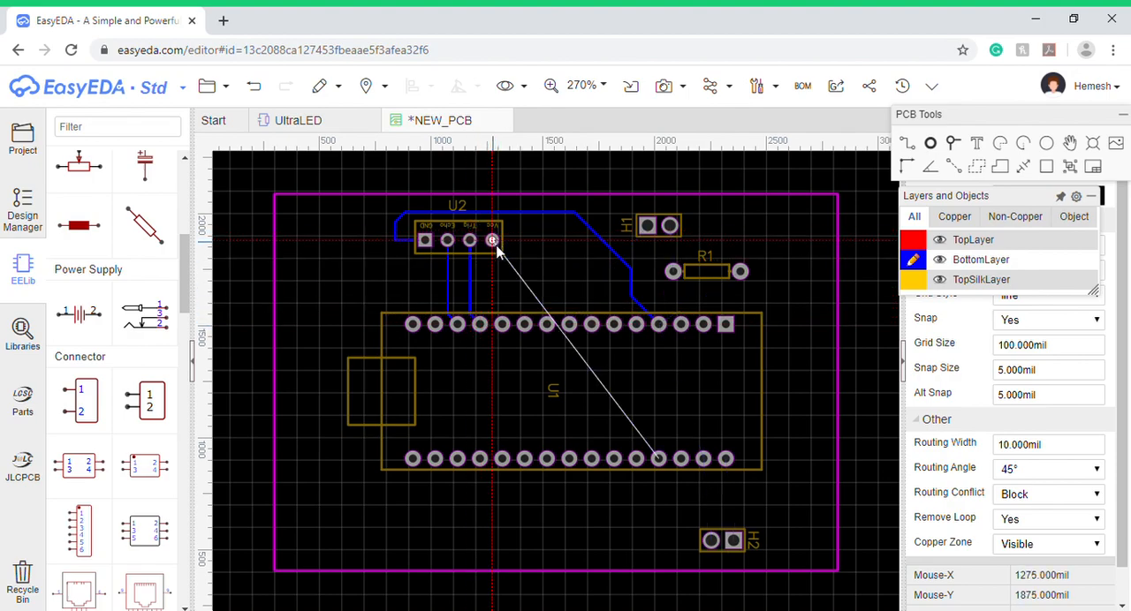
click(554, 289)
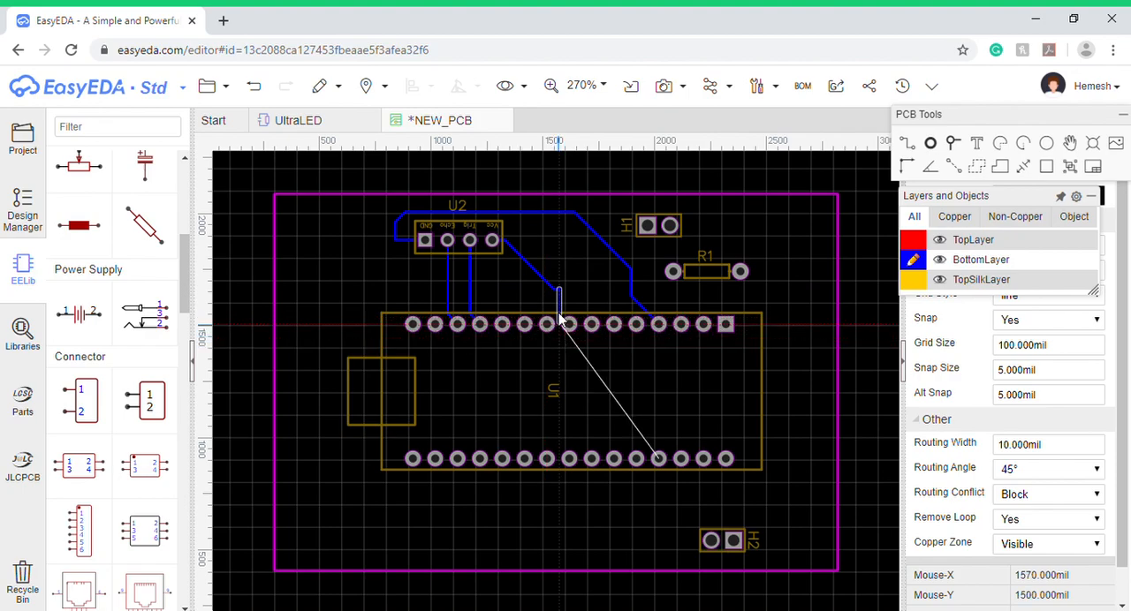
right_click(566, 304)
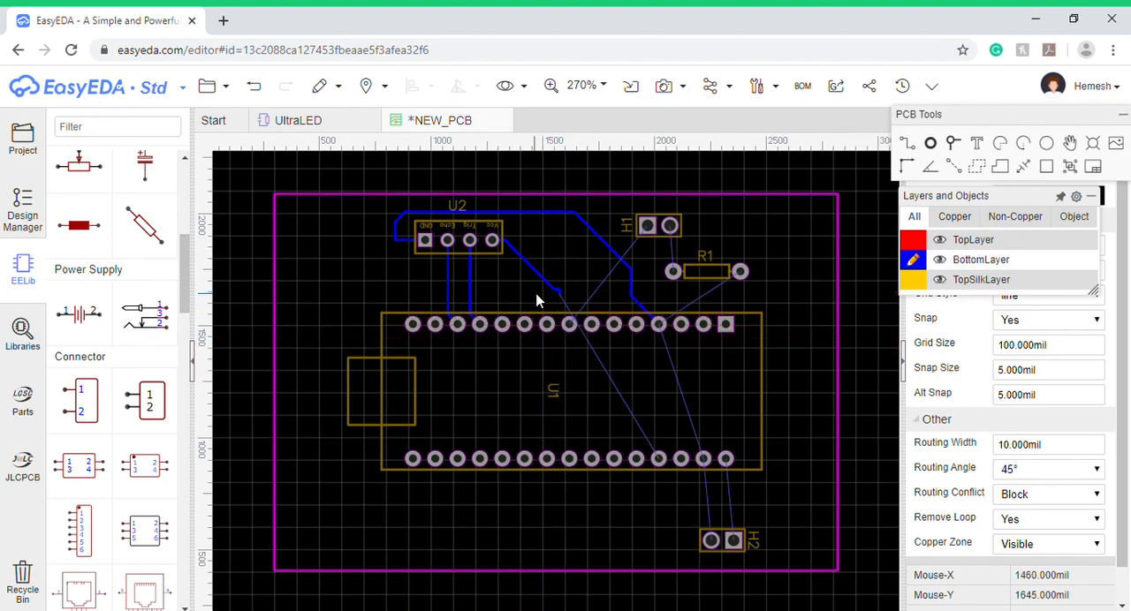
click(547, 293)
key(Delete)
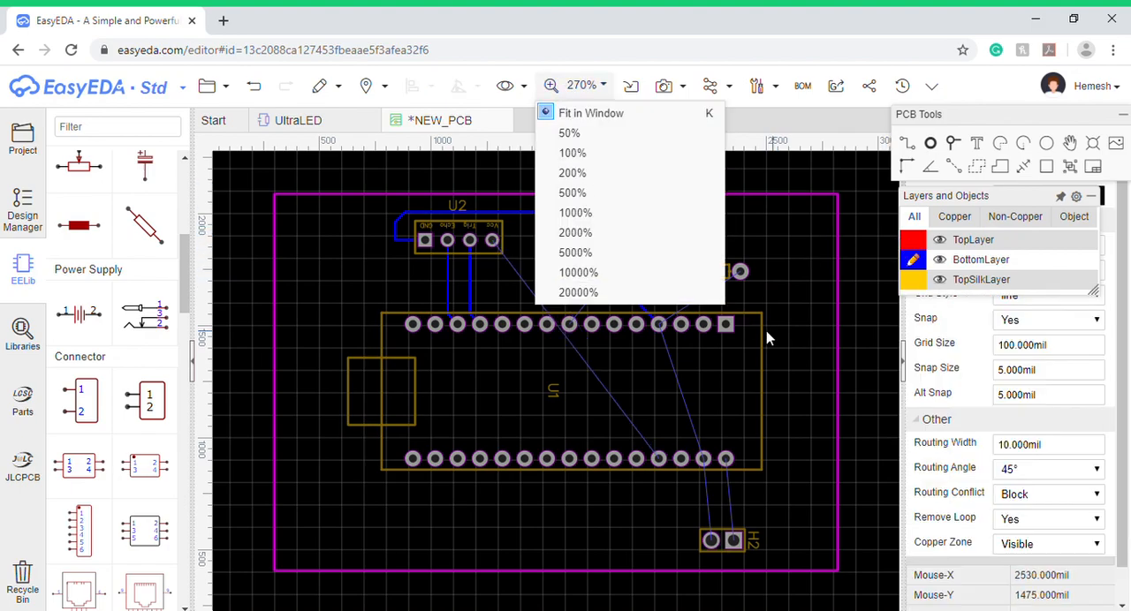
- Route BottomLayer tracks from H1's round pad to R1's near pad and from R1's far pad to U1's upper-row GND pad, fourth from the right
click(907, 143)
click(670, 226)
click(673, 271)
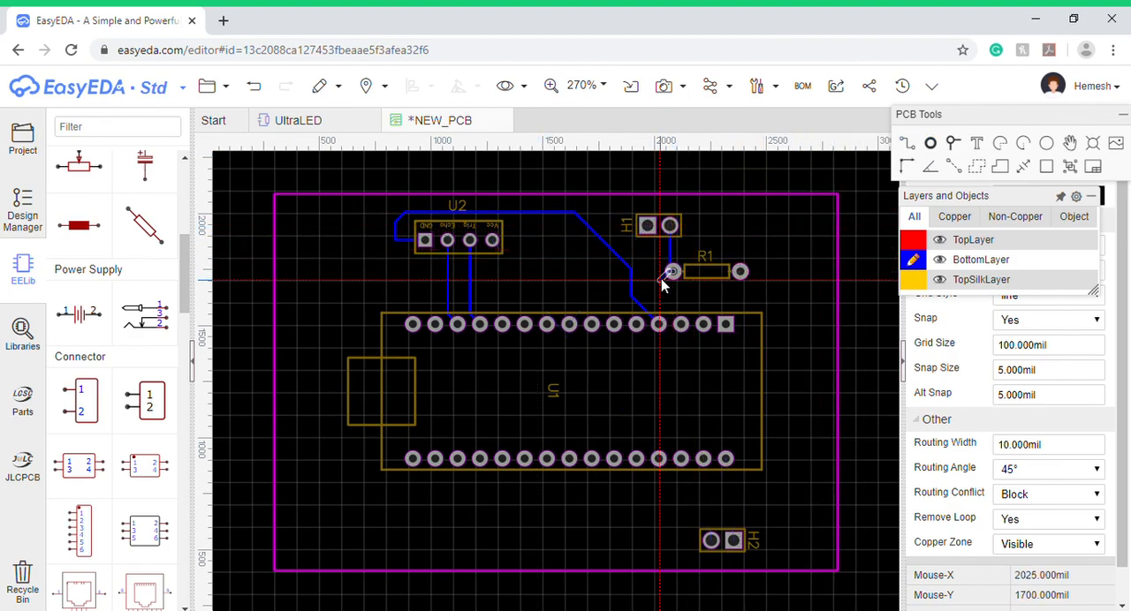
click(740, 271)
click(660, 324)
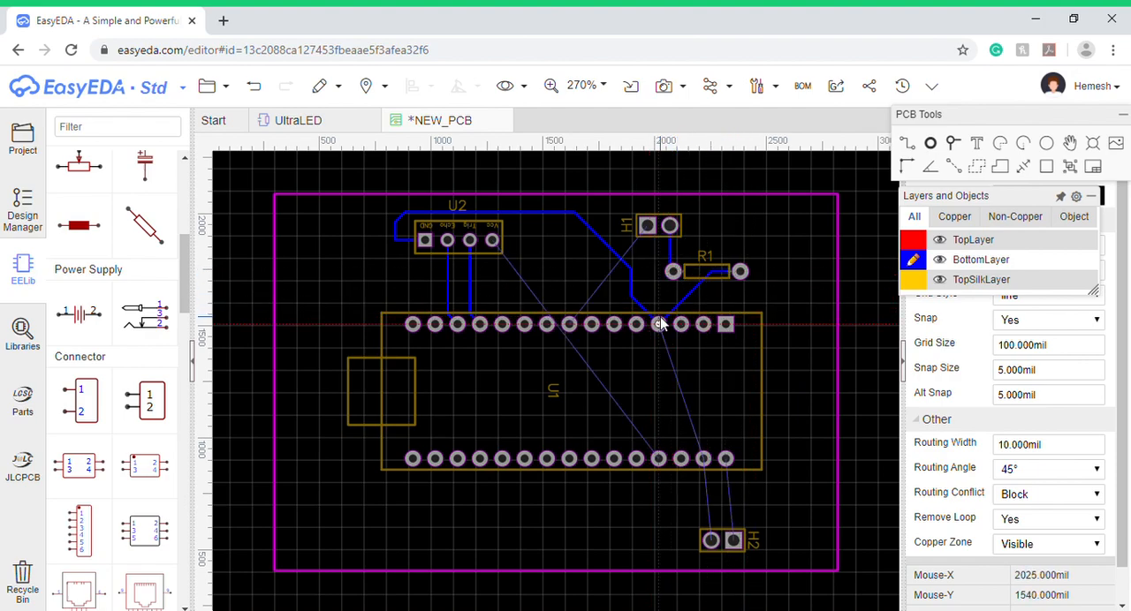
- Route BottomLayer tracks from H2's two pads straight up to the last two pads on the right of U1's lower row
click(712, 540)
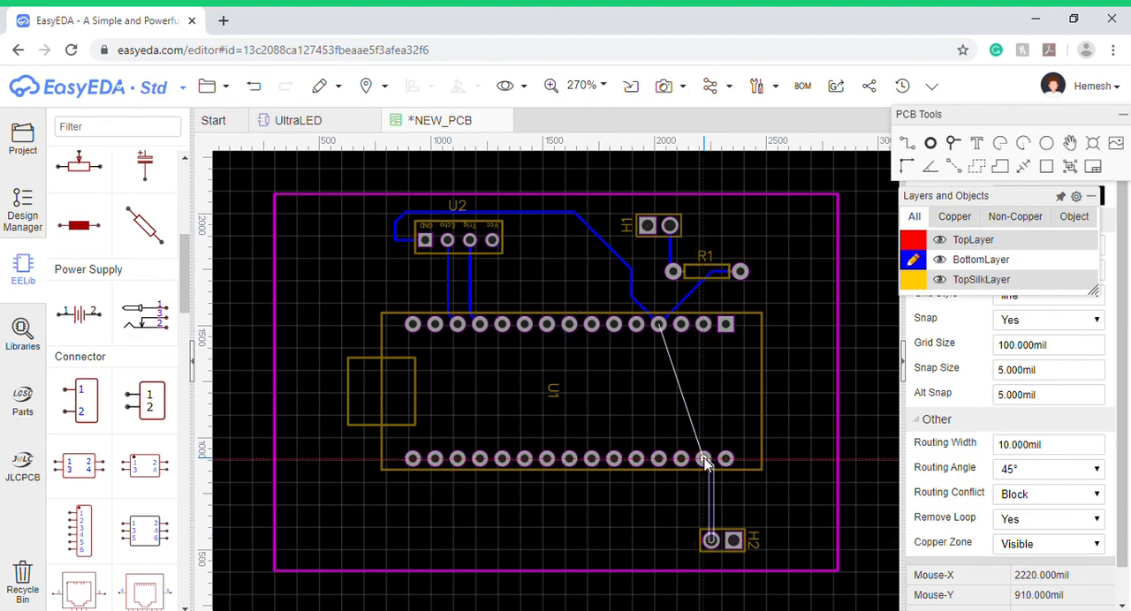
click(704, 460)
click(734, 541)
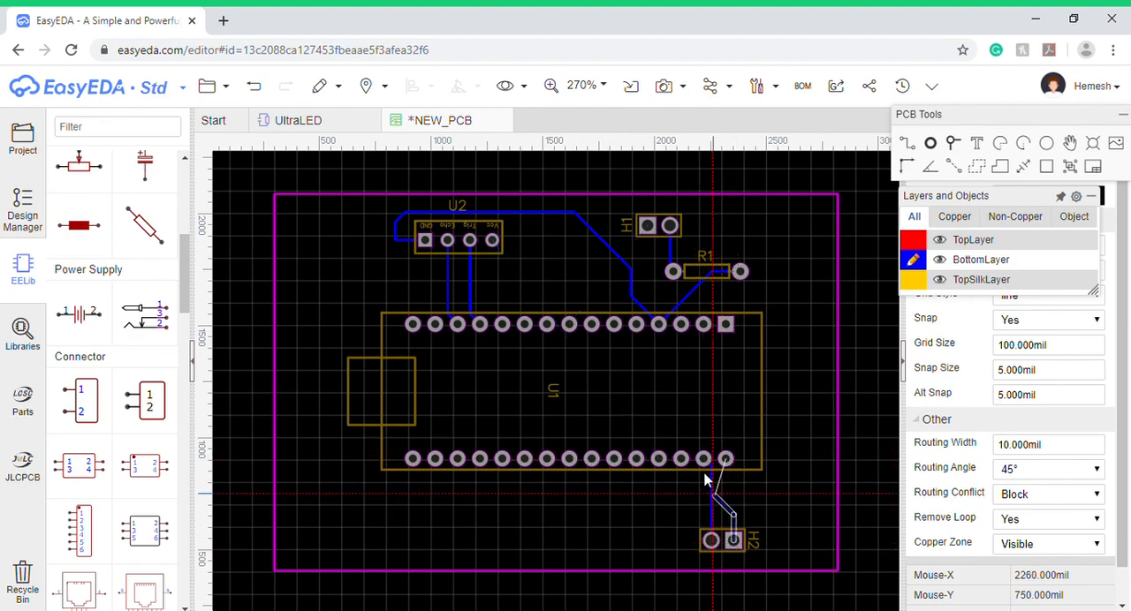
click(725, 460)
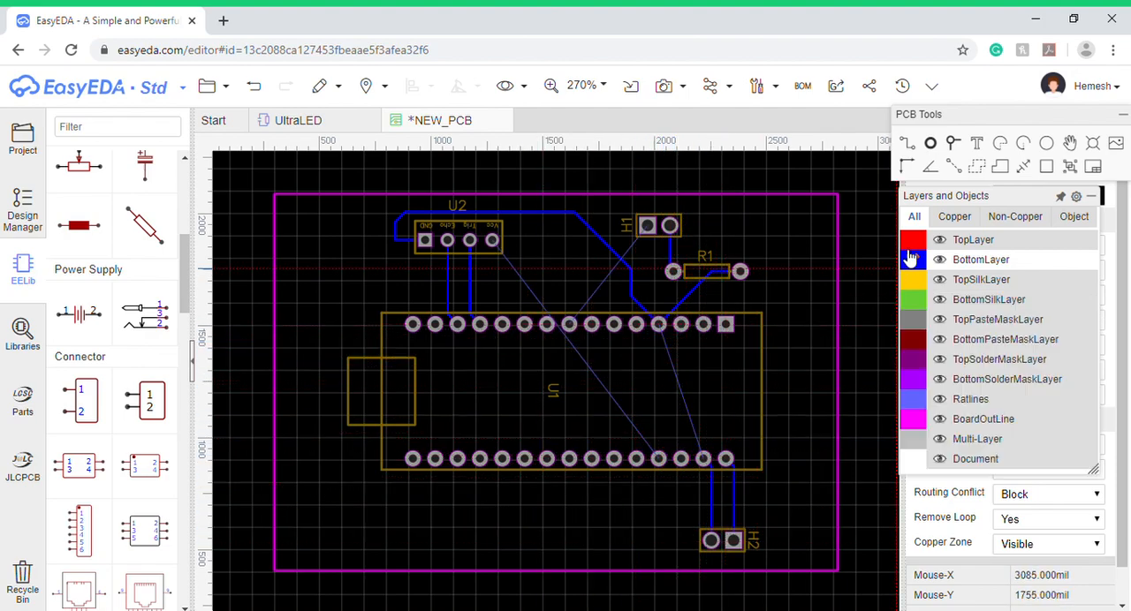
- Route a BottomLayer track across U1 from the upper-row GND pad to the second pad from the right in the lower row
click(658, 325)
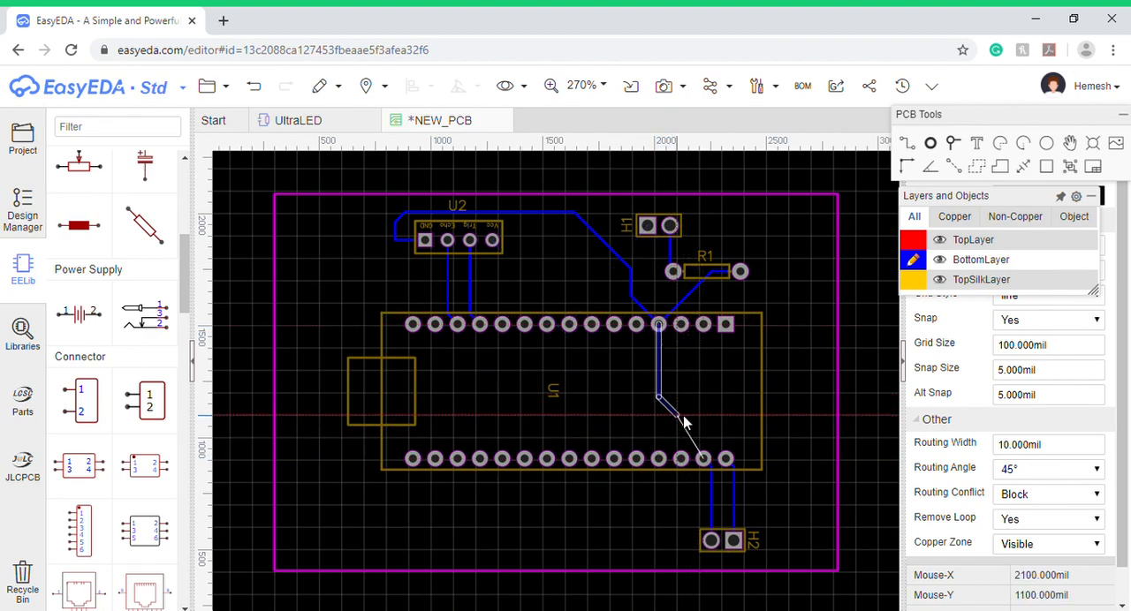
click(701, 425)
click(704, 459)
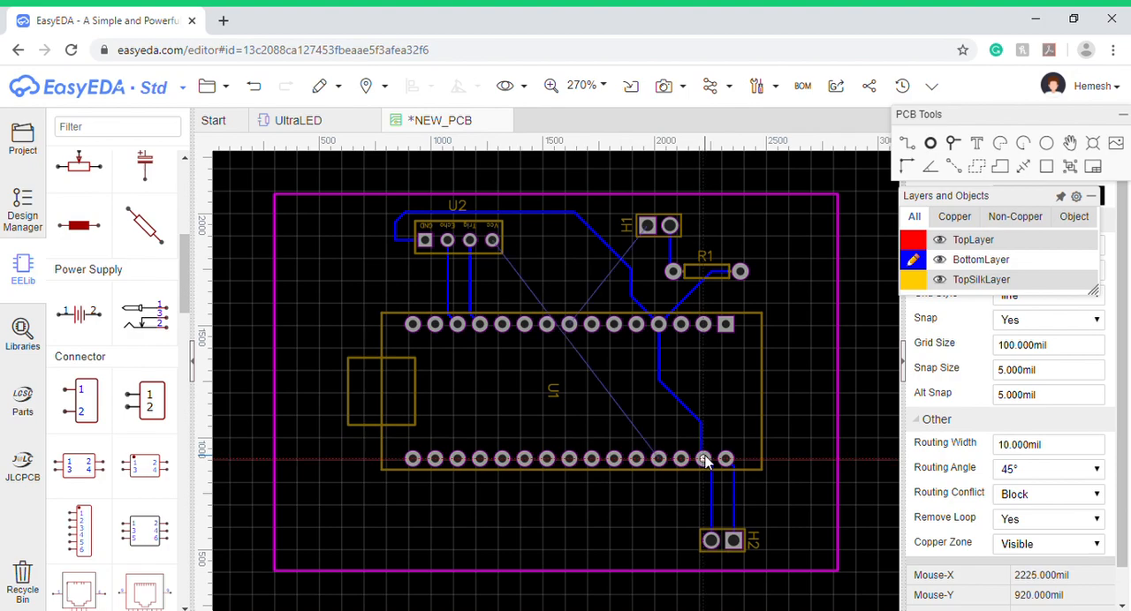
- Drop the BottomLayer track started at H1's square pad and route it on TopLayer to the eighth pad from the left in U1's upper row
click(648, 228)
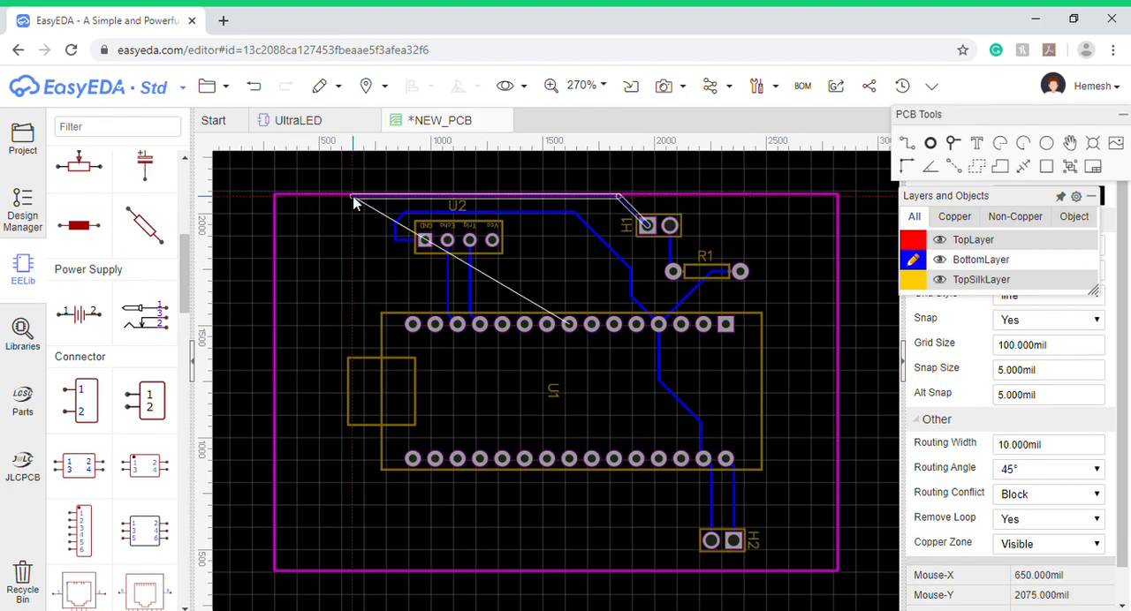
right_click(647, 222)
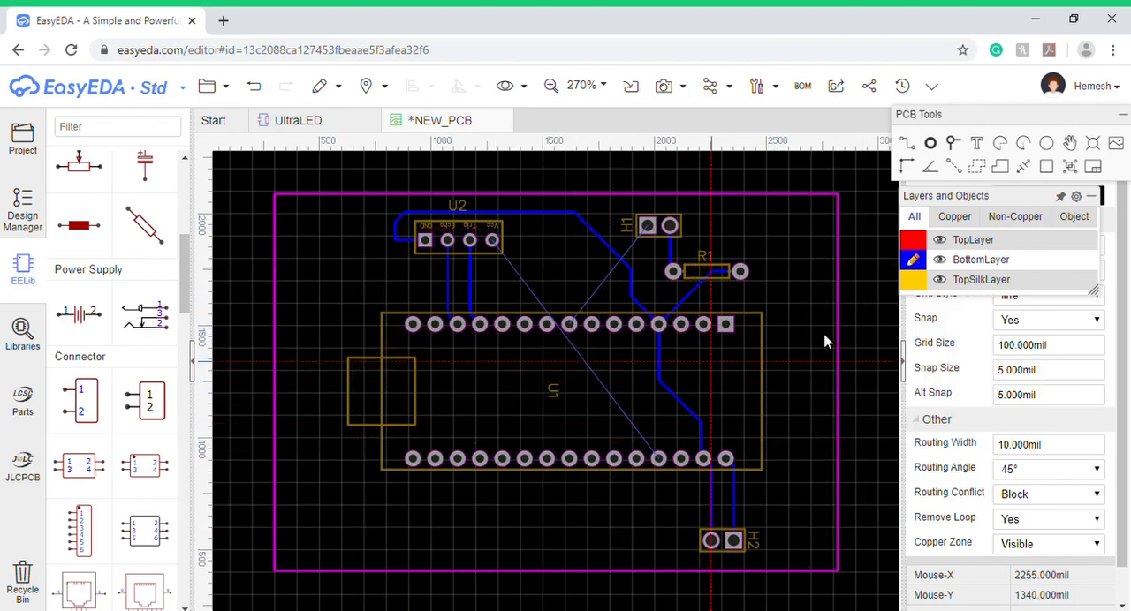
click(913, 239)
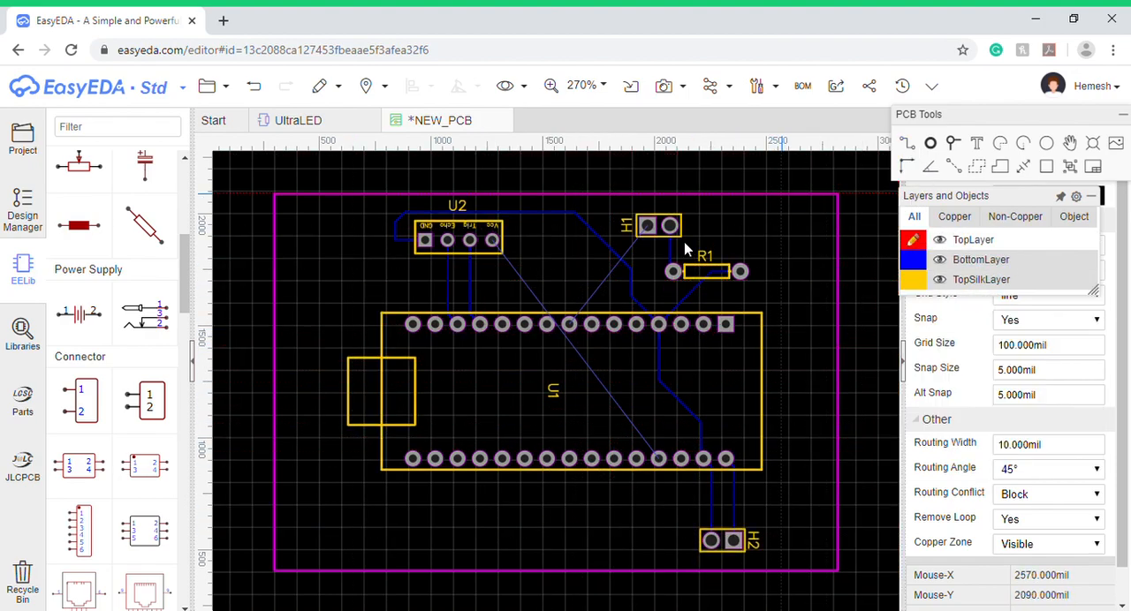
click(647, 227)
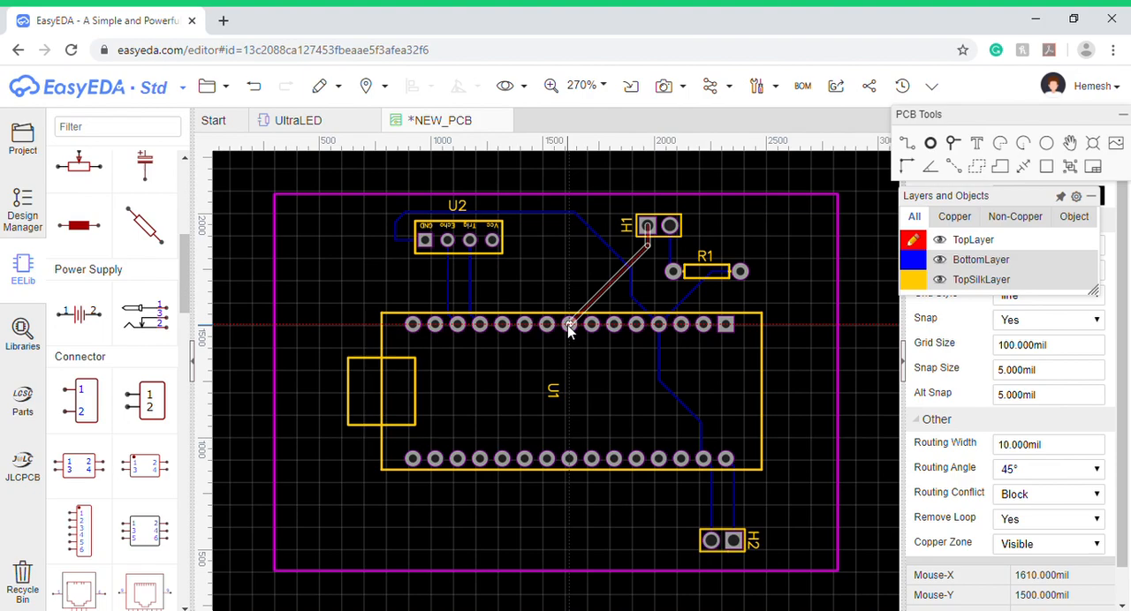
click(570, 326)
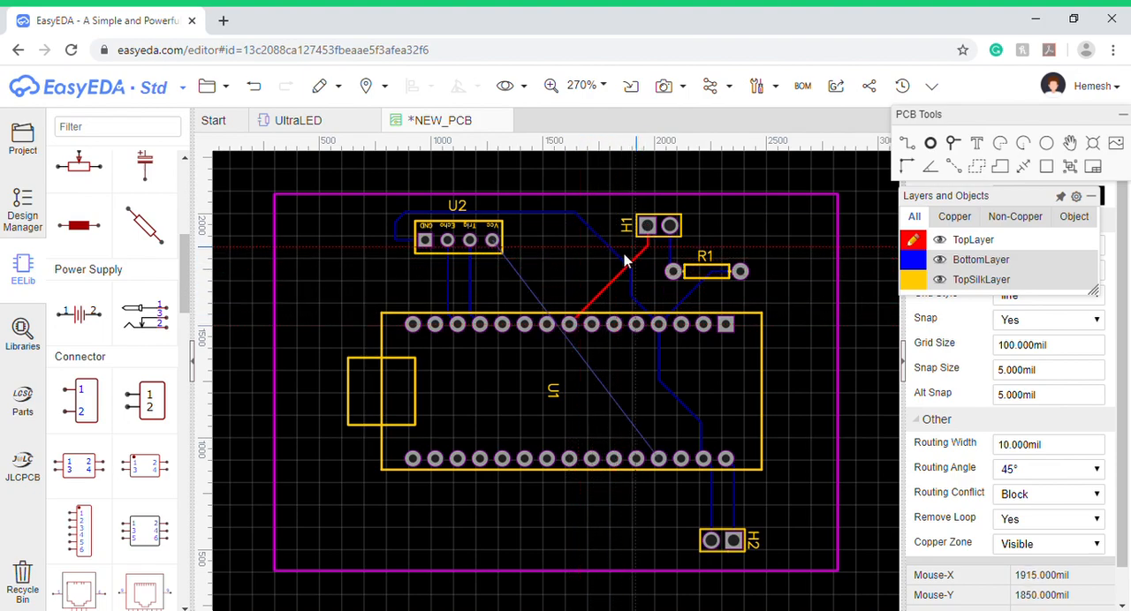
- Route a TopLayer track from U2's Vcc pad around U1's left end and through its middle to the lower row's fourth pad from the right
click(492, 240)
click(480, 273)
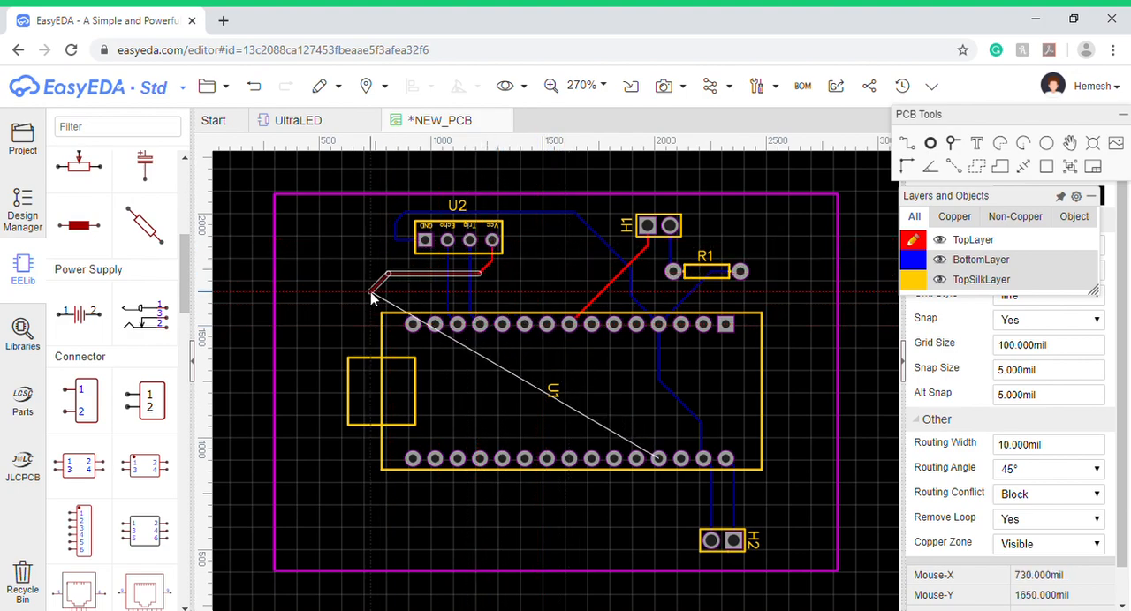
click(333, 308)
click(343, 379)
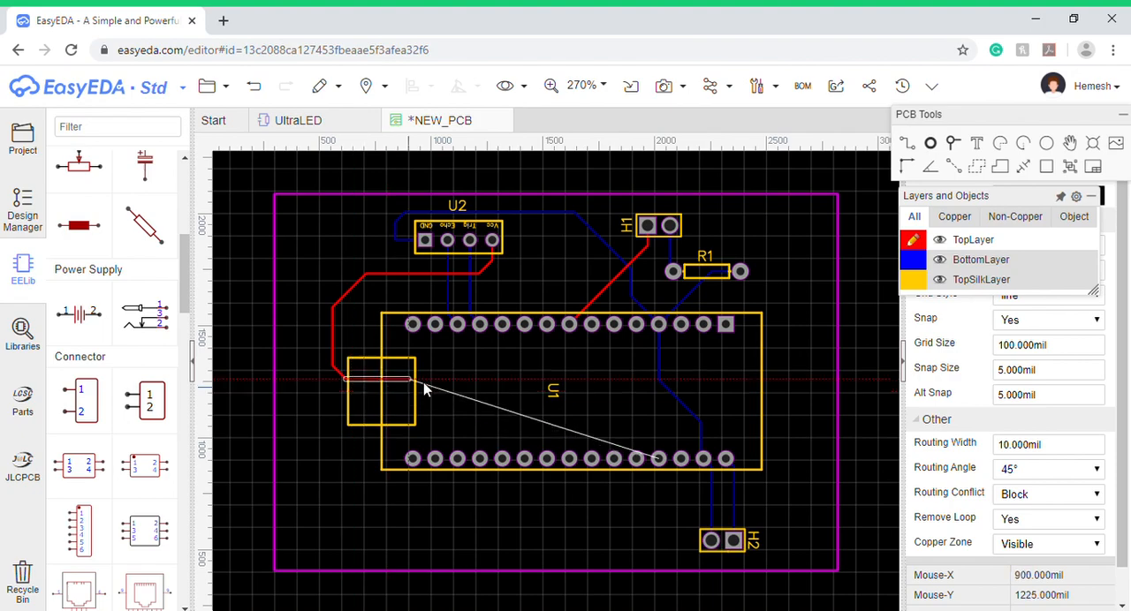
click(632, 405)
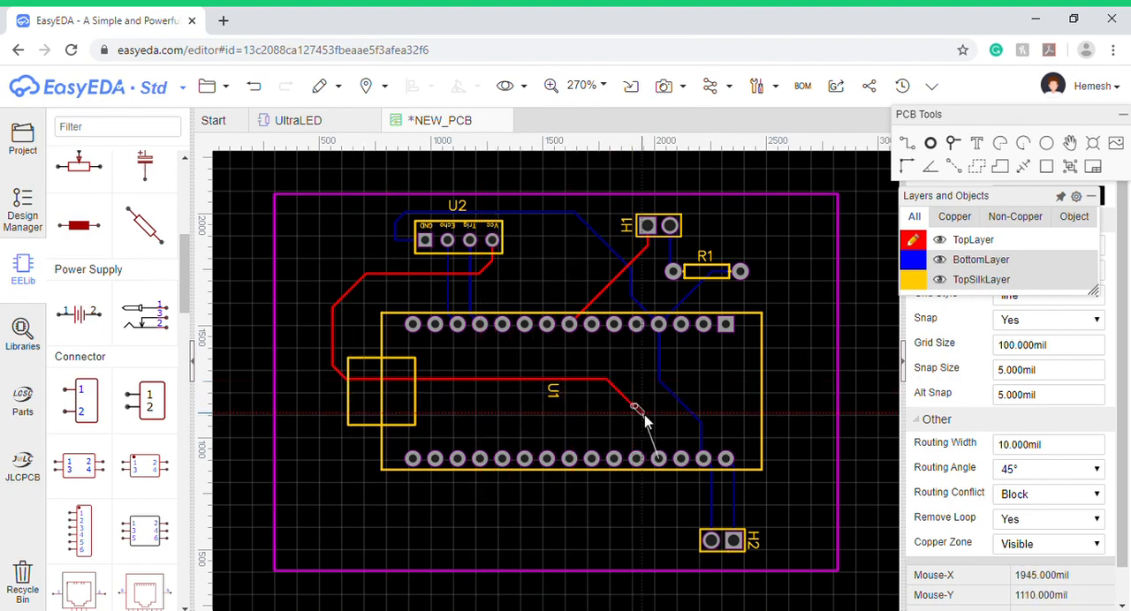
click(664, 462)
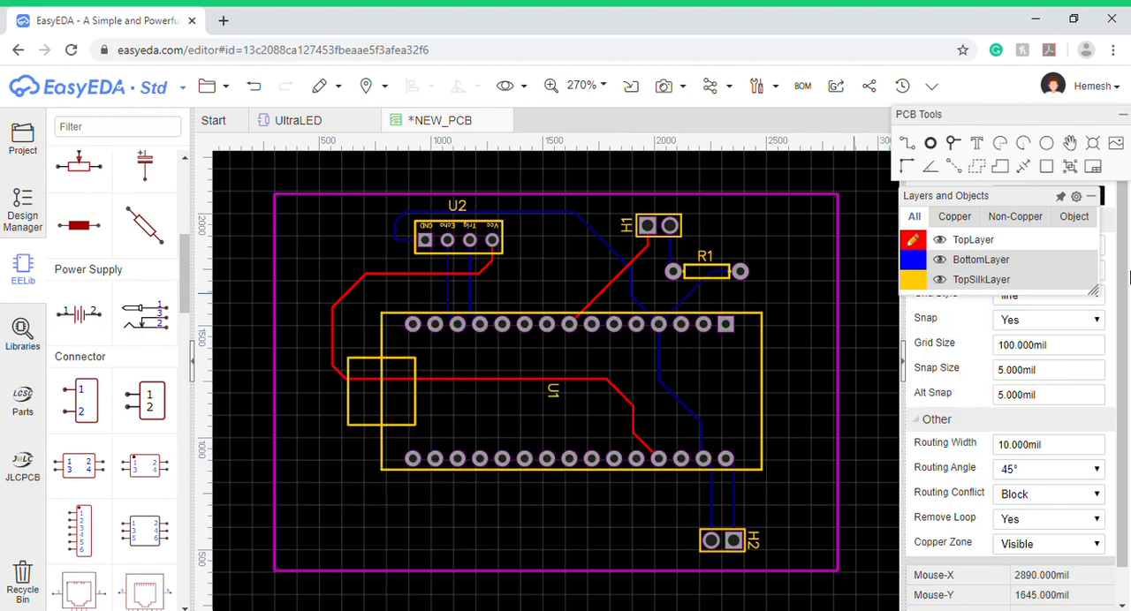
- Make TopSilkLayer active and place one text object on the board below U1
mouse_move(916, 311)
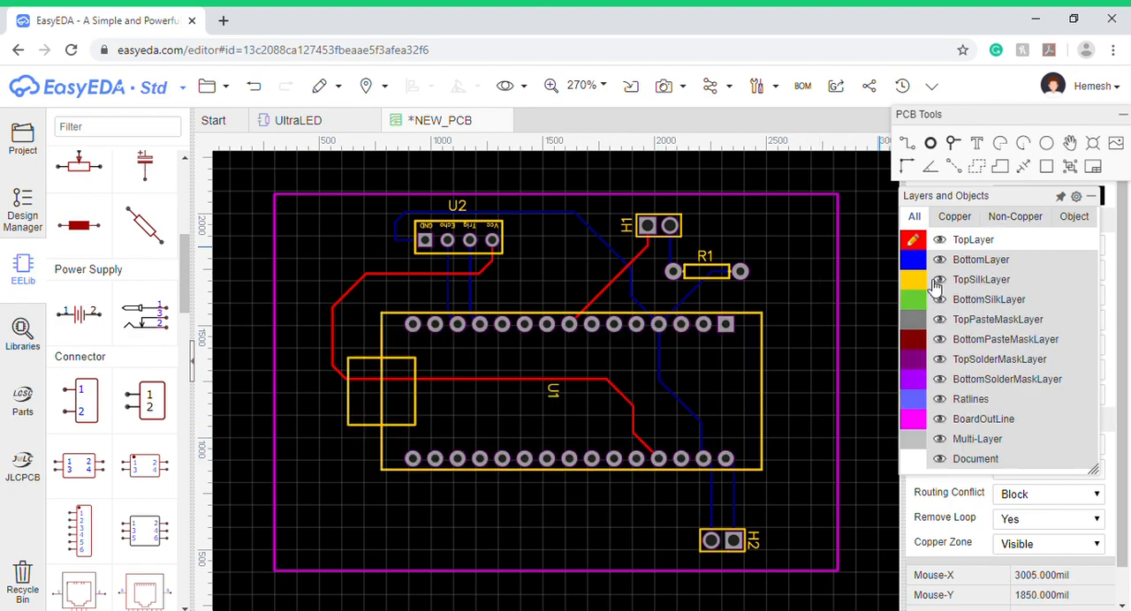
click(939, 283)
click(979, 148)
click(493, 521)
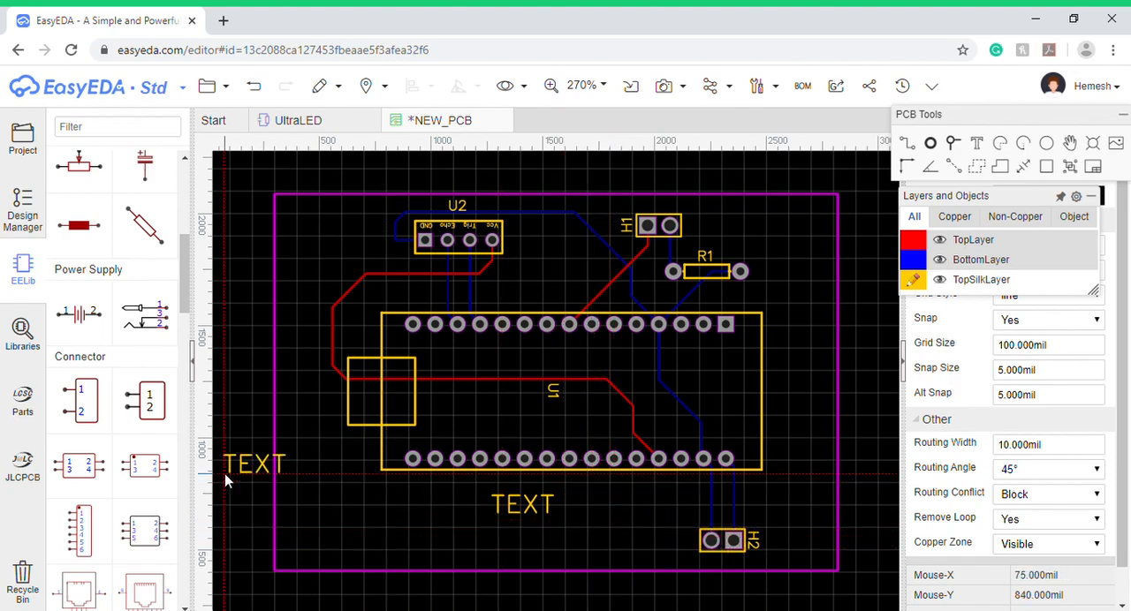
key(Escape)
- Change the silkscreen text to ultrasonicWithLED and move it into the free area below U1, left of H2
click(541, 506)
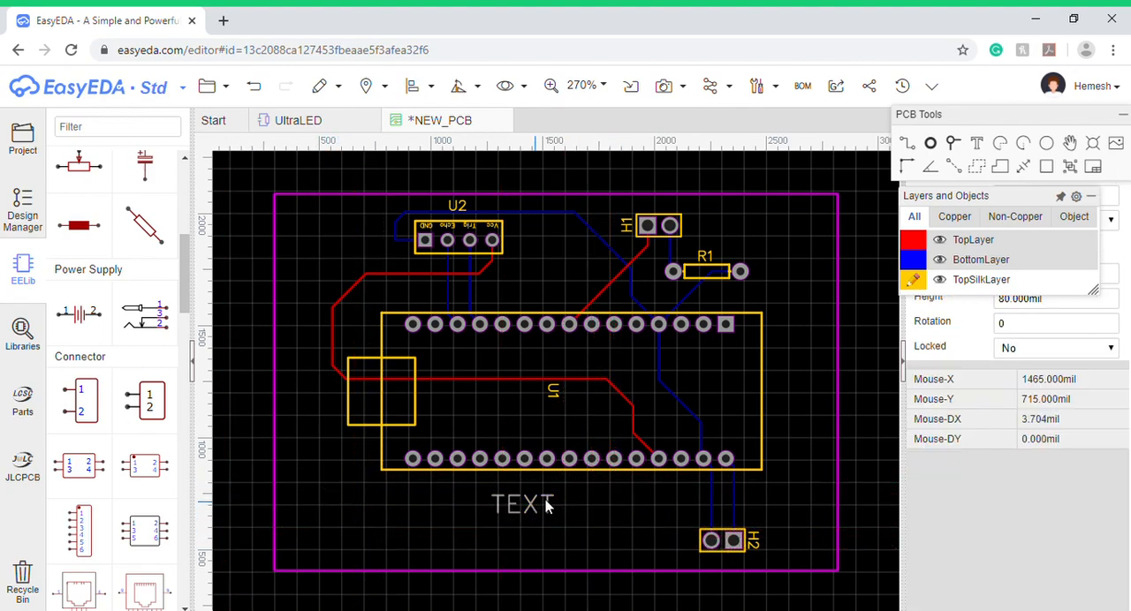
mouse_move(996, 185)
drag(979, 199, 1009, 458)
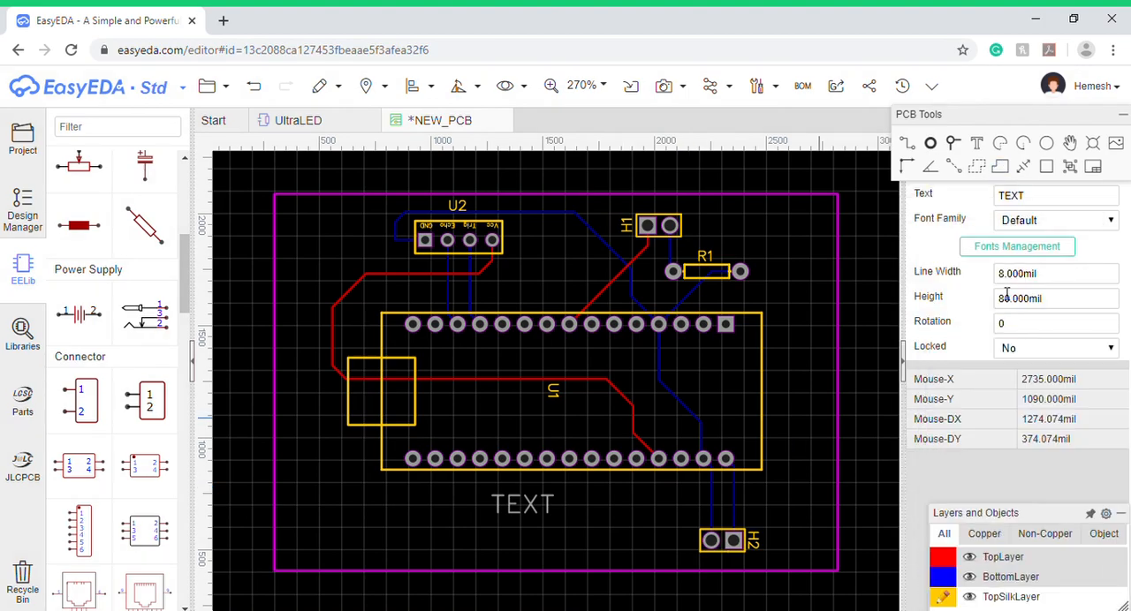
click(1048, 206)
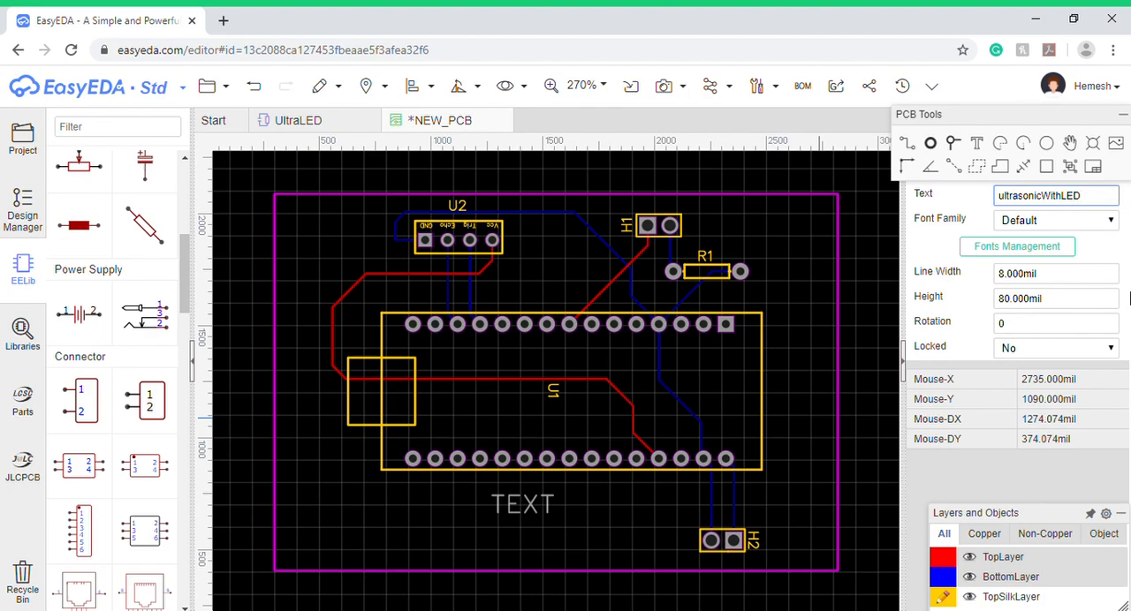
key(Return)
drag(581, 510, 487, 541)
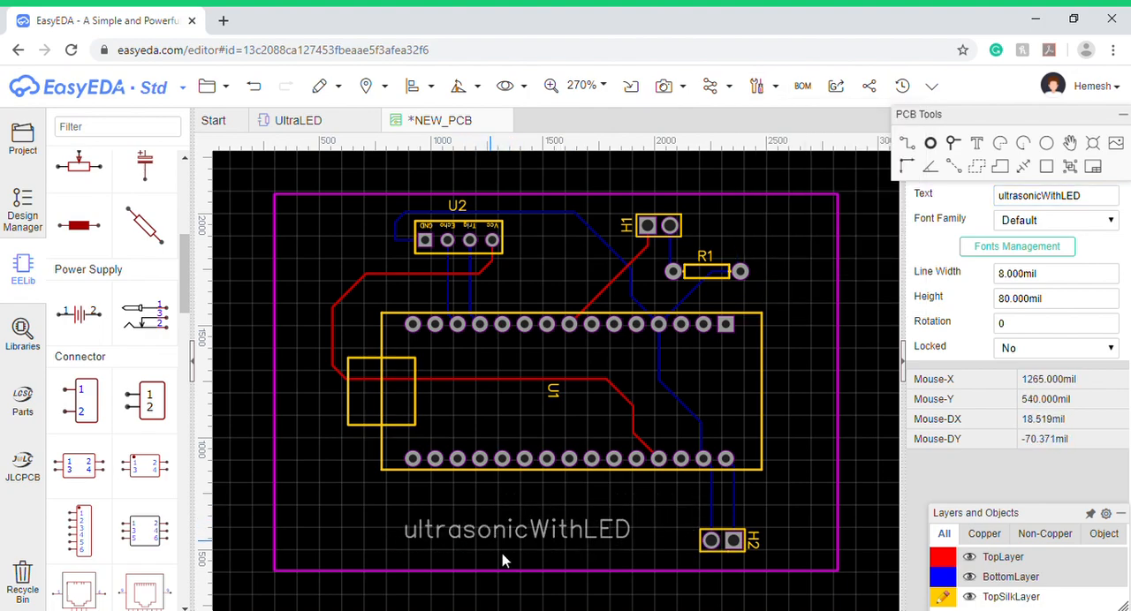
click(679, 599)
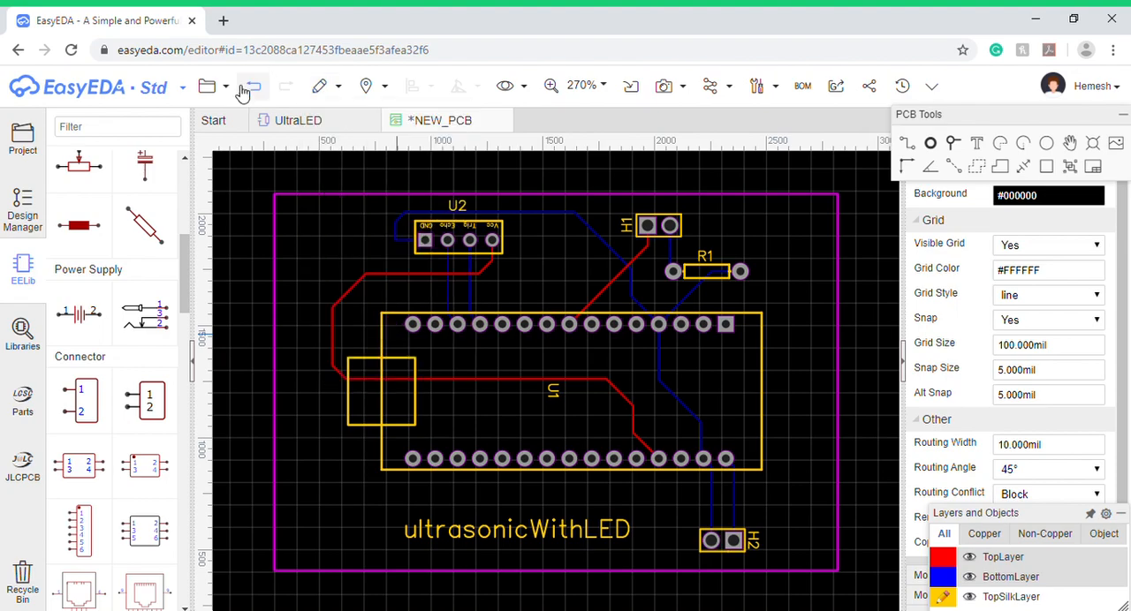
- Save the PCB and open its 3D view
mouse_move(235, 104)
click(237, 159)
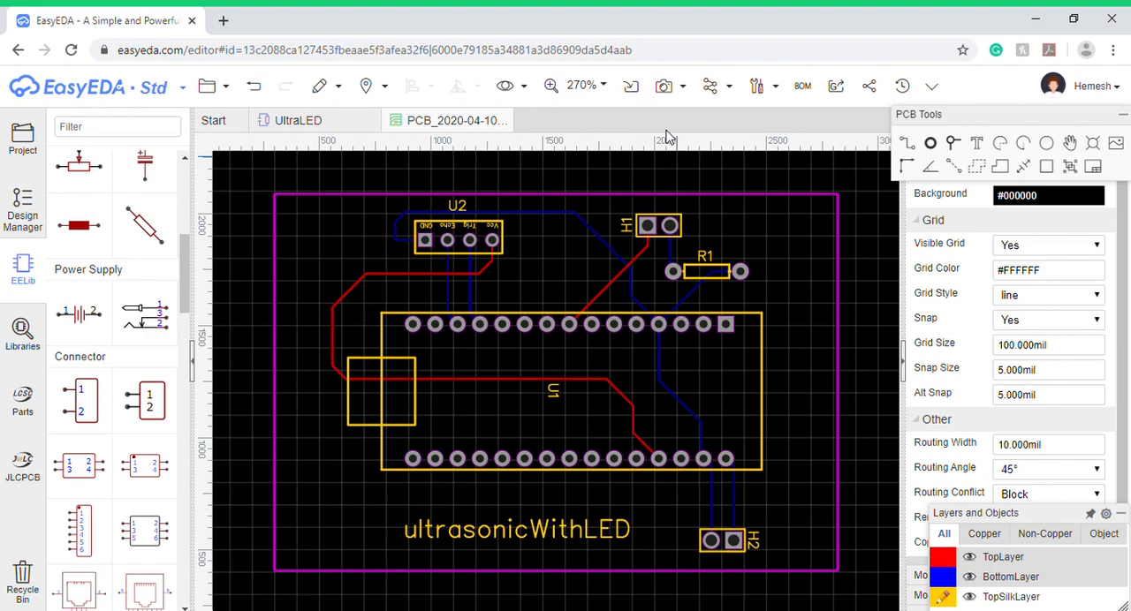
click(669, 97)
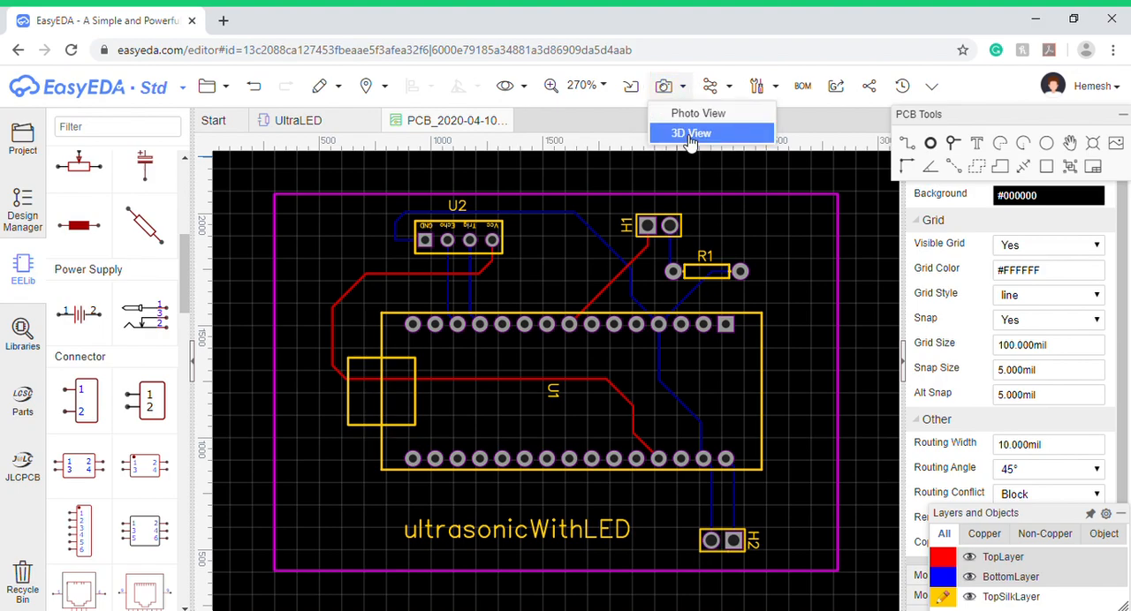
click(690, 135)
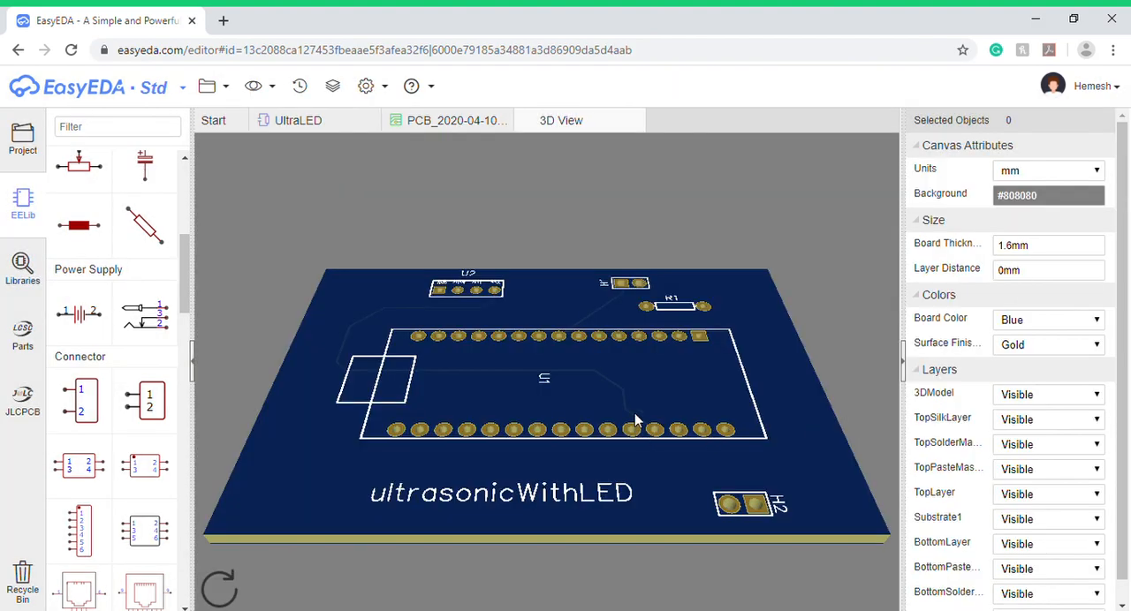
- Examine the tracks, pads and silkscreen on both sides of the board in 3D, and return to the PCB layout
drag(637, 424, 618, 525)
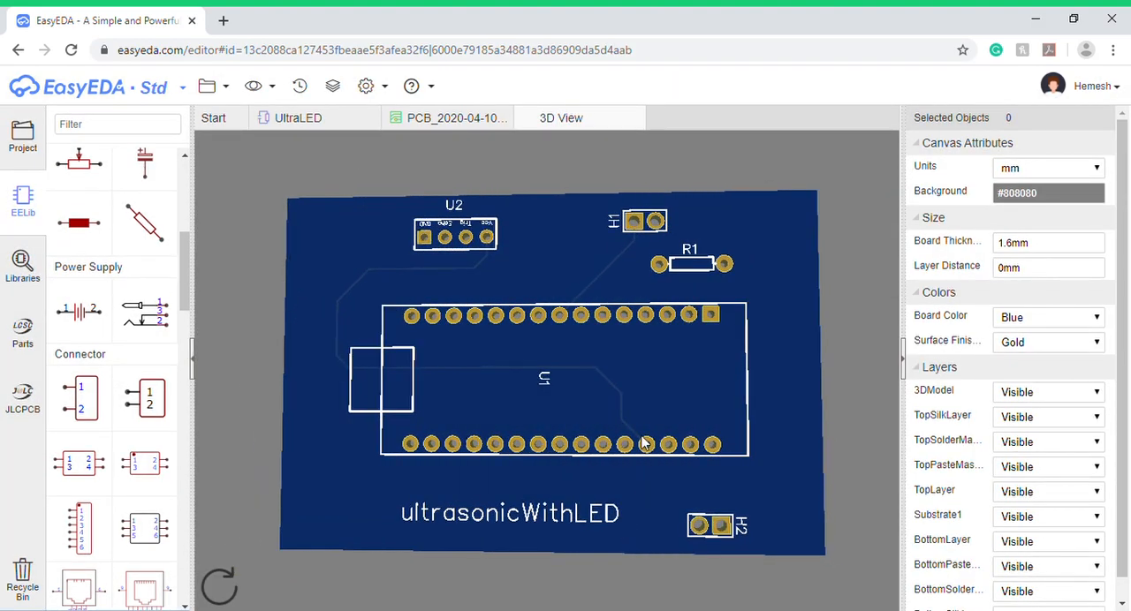
scroll(641, 433, up, 6)
scroll(691, 382, down, 6)
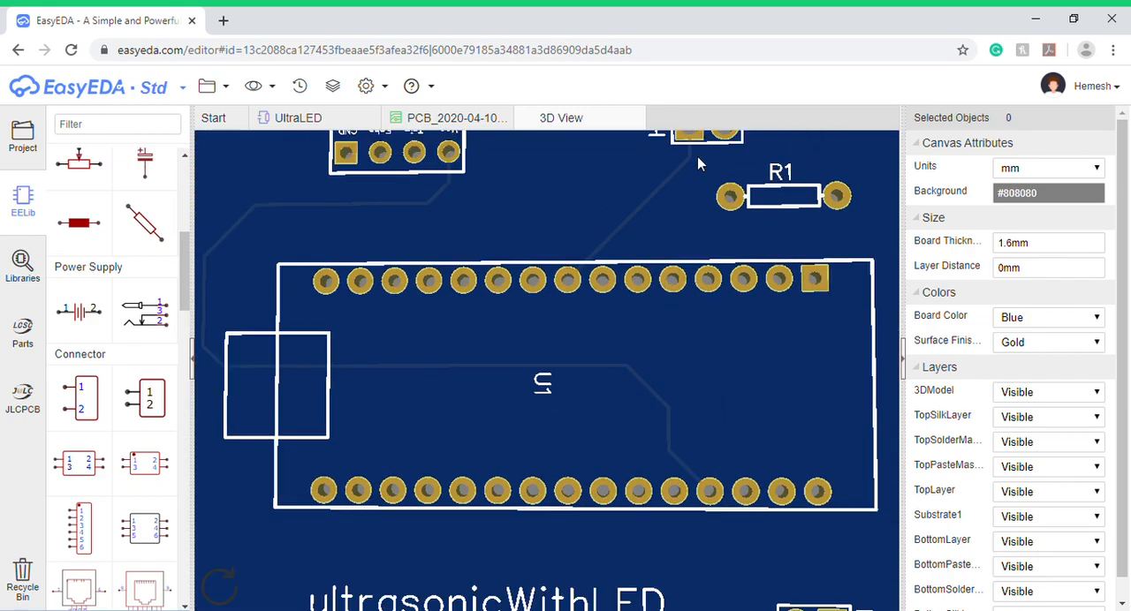
scroll(658, 351, down, 2)
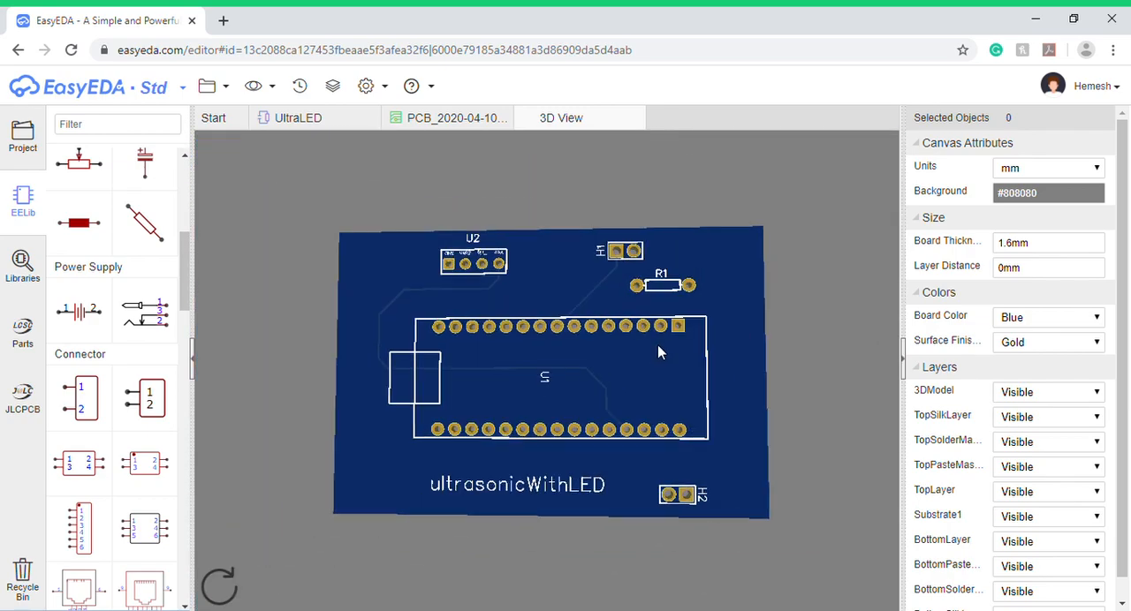
drag(643, 428, 624, 76)
scroll(593, 336, up, 5)
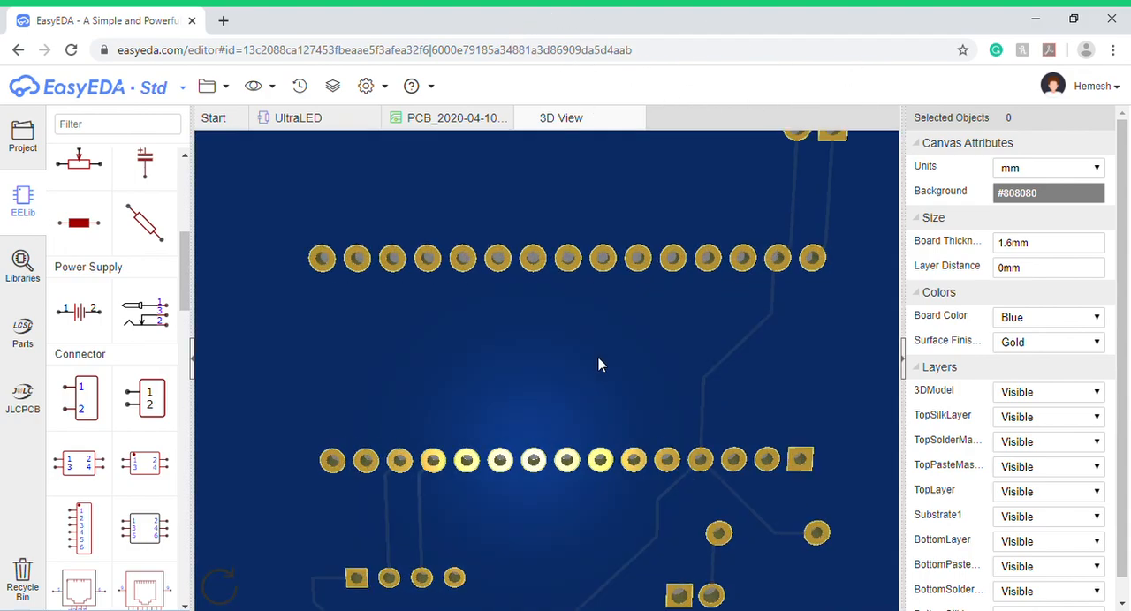
scroll(619, 359, down, 5)
scroll(783, 345, up, 5)
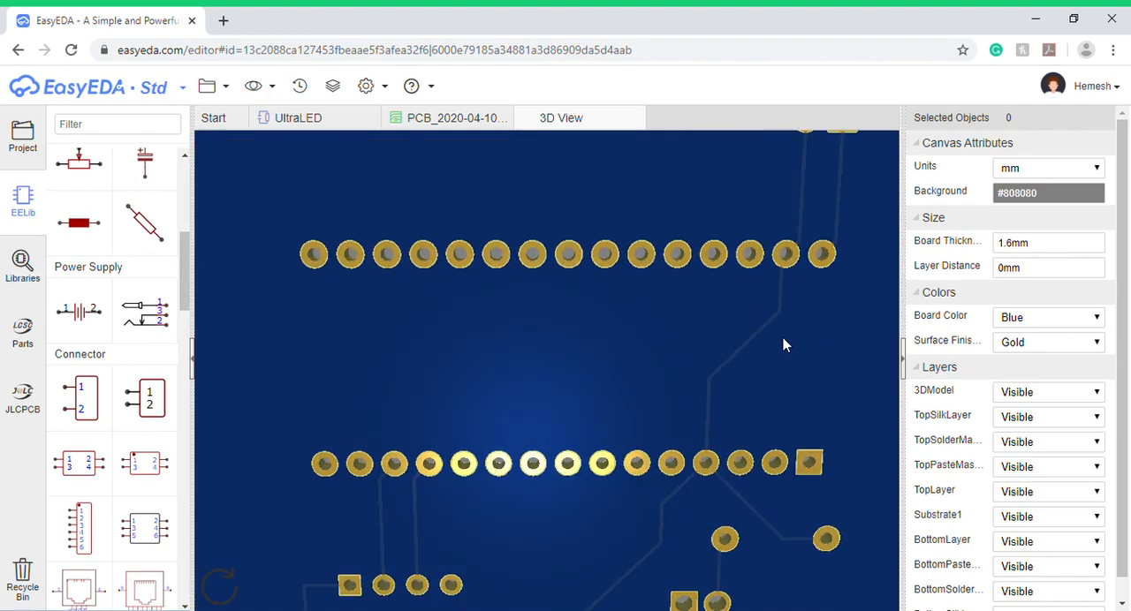
scroll(707, 442, down, 2)
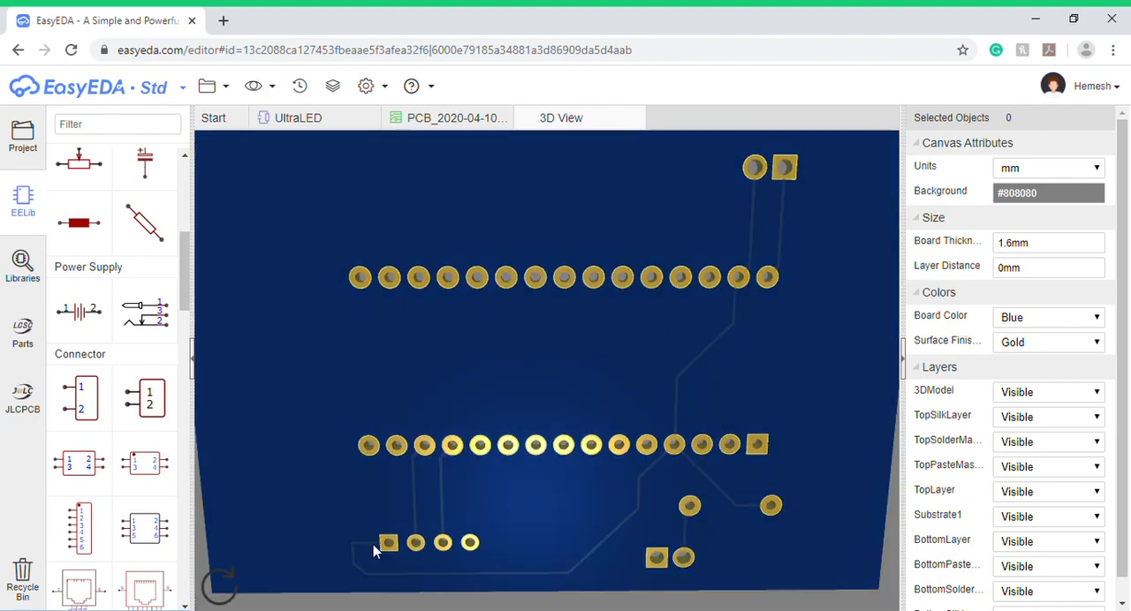
scroll(585, 270, down, 4)
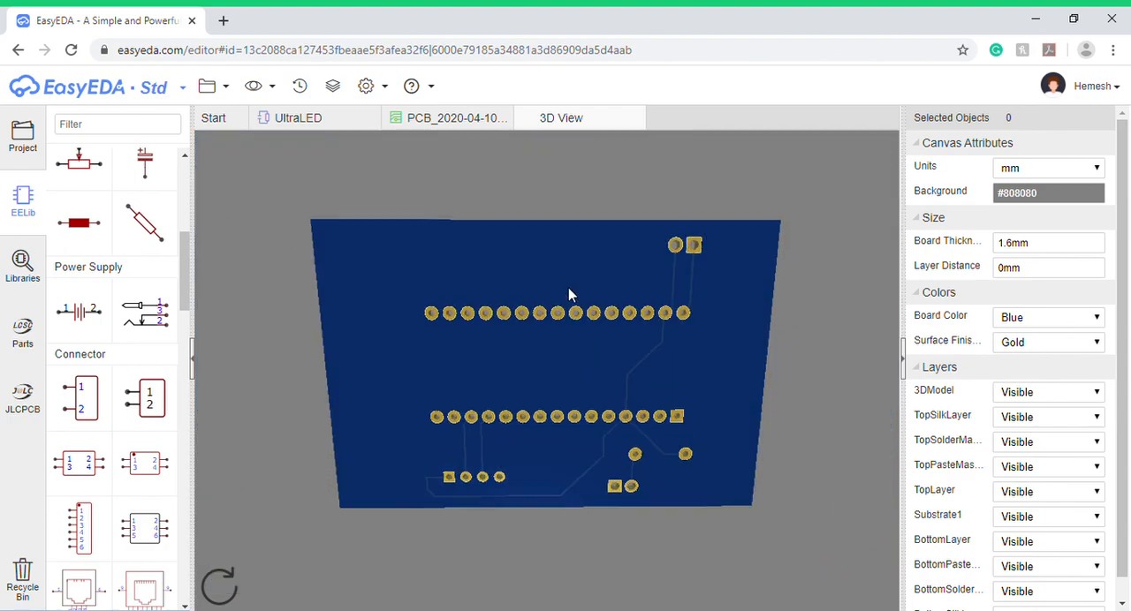
drag(568, 287, 648, 233)
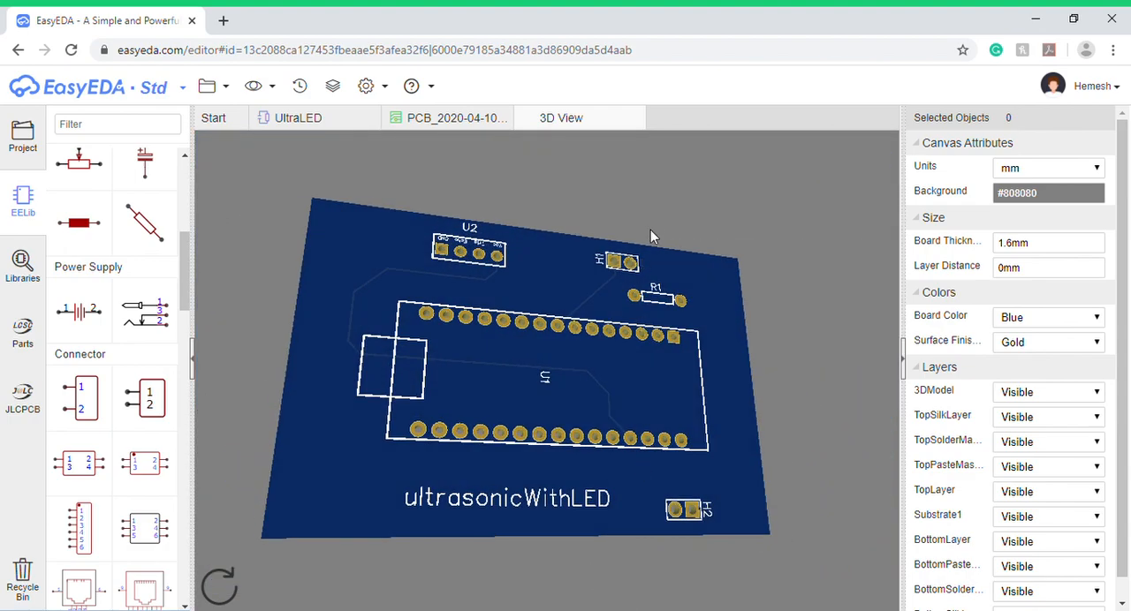
click(637, 118)
mouse_move(669, 92)
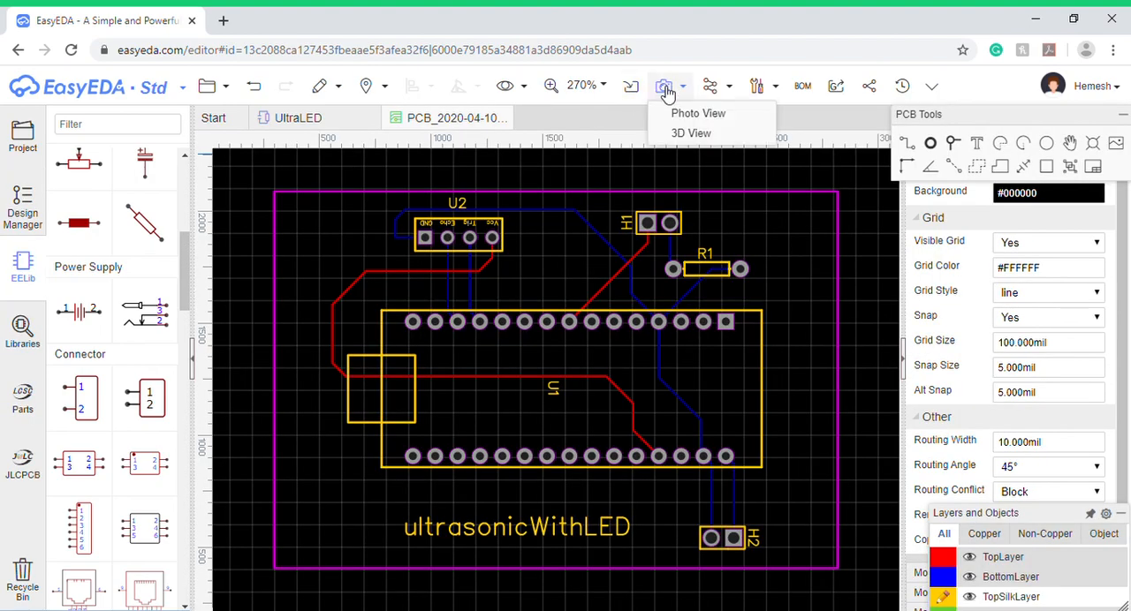
- Preview the board in Photo View, examine its top and bottom sides, and close the preview
click(681, 111)
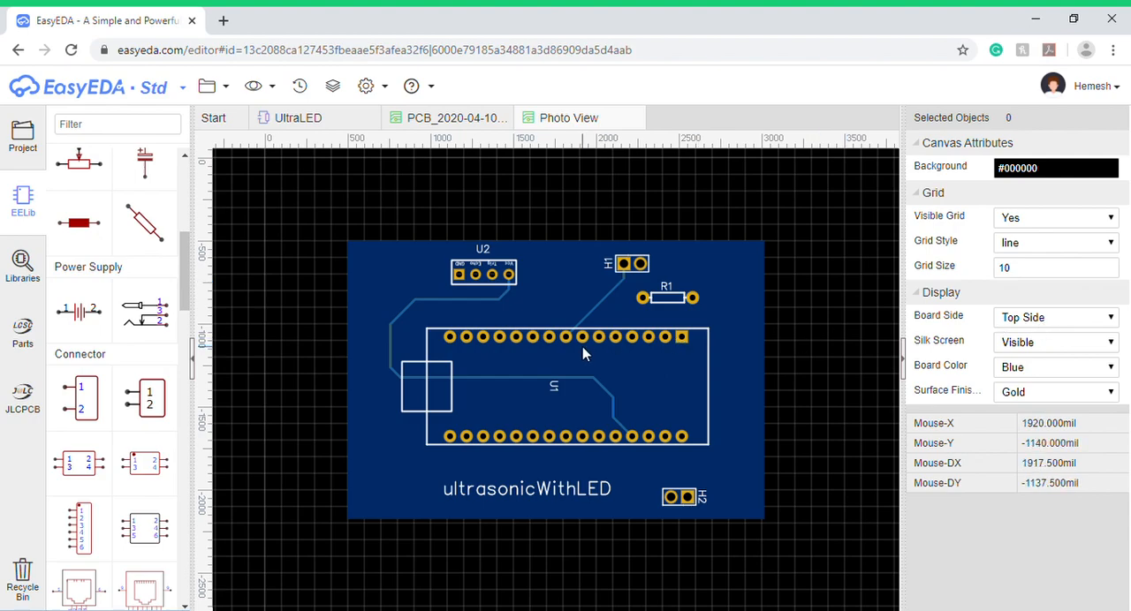
scroll(583, 349, up, 3)
scroll(587, 354, down, 5)
scroll(590, 357, up, 3)
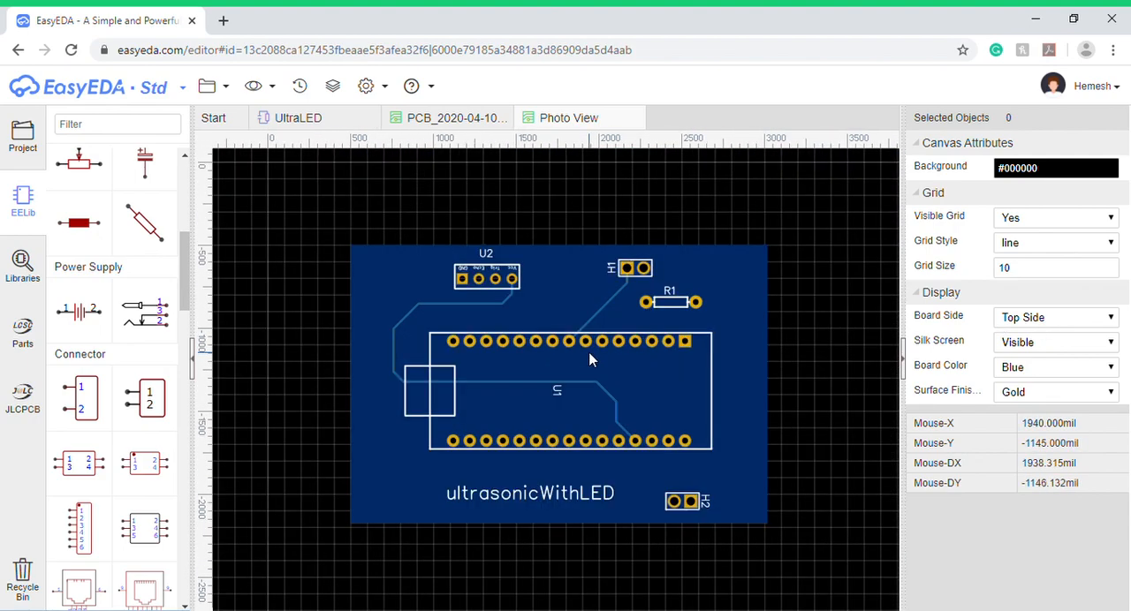
click(1034, 347)
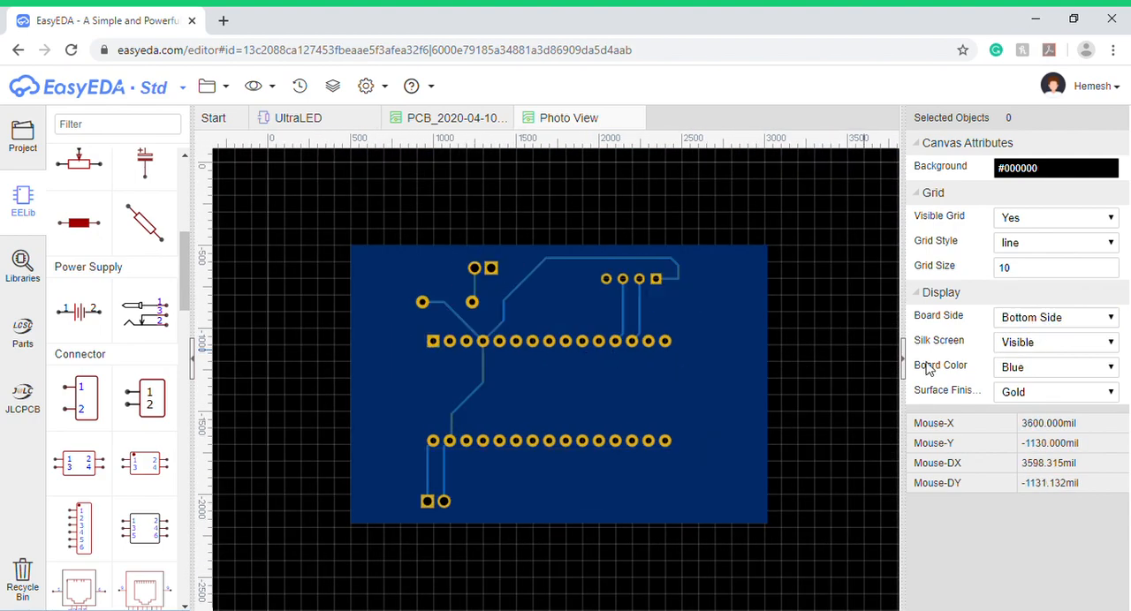
click(1019, 334)
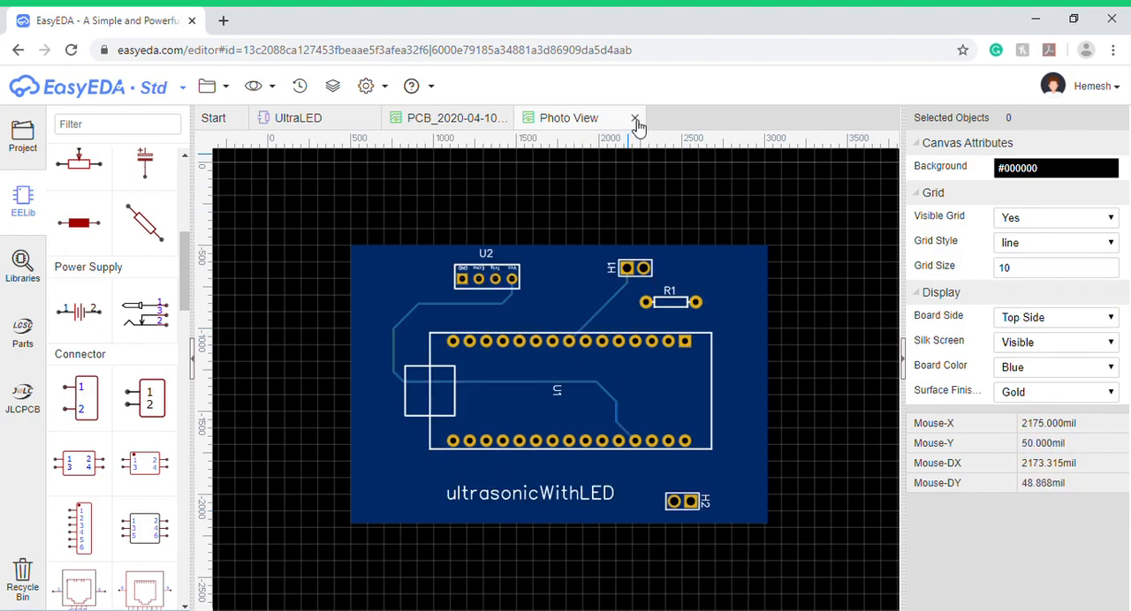
click(634, 118)
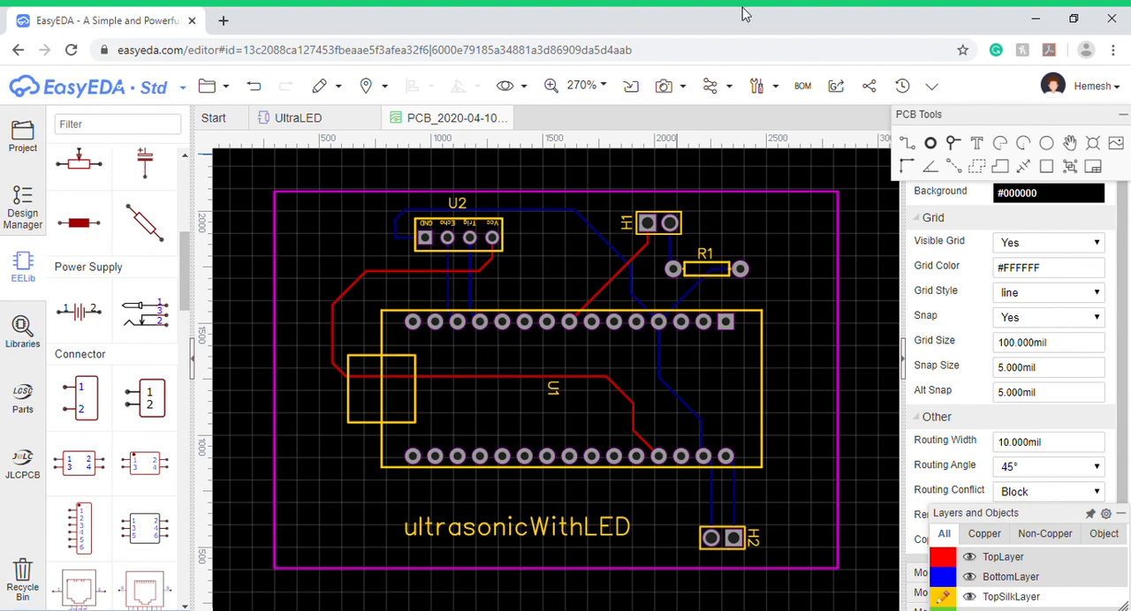
- Start Gerber fabrication file generation for the PCB with a design rule check run first
click(847, 90)
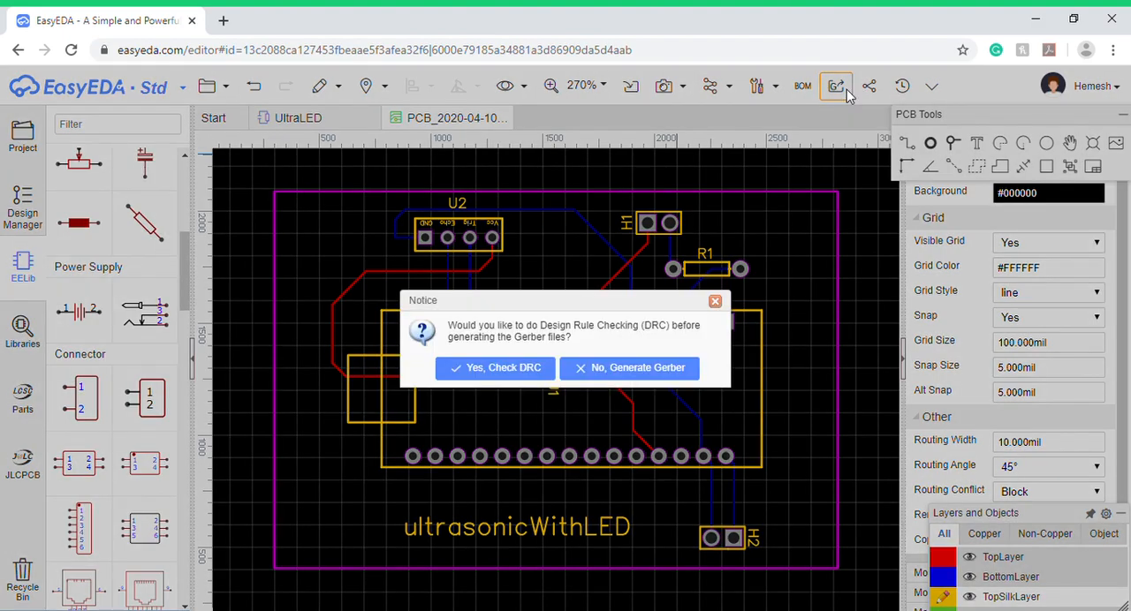
click(538, 366)
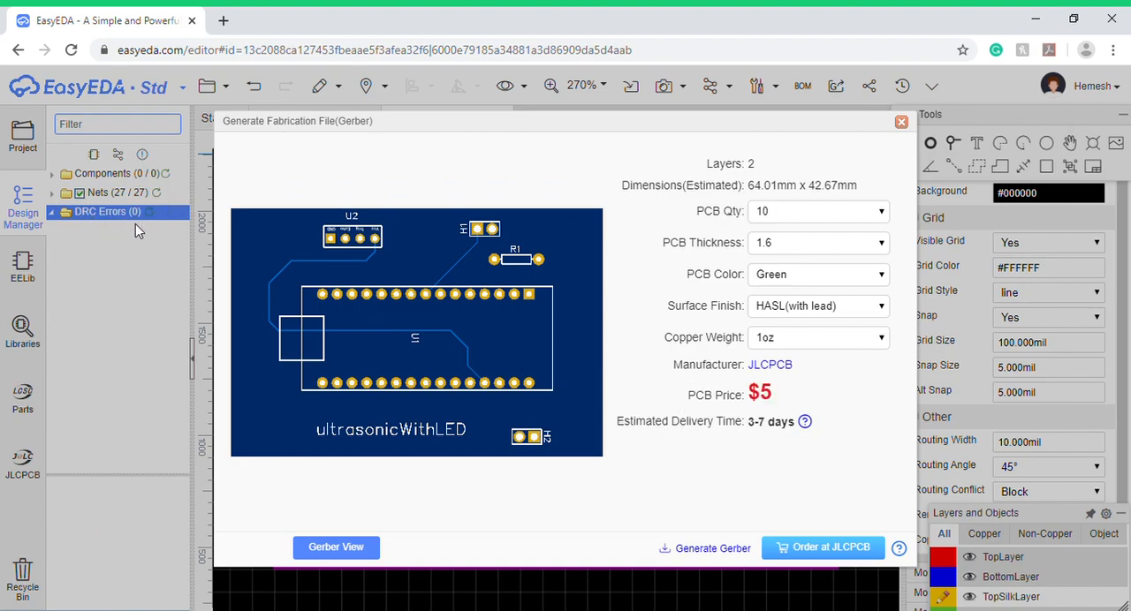
- Try to order the board at JLCPCB straight from the fabrication file dialog
click(830, 550)
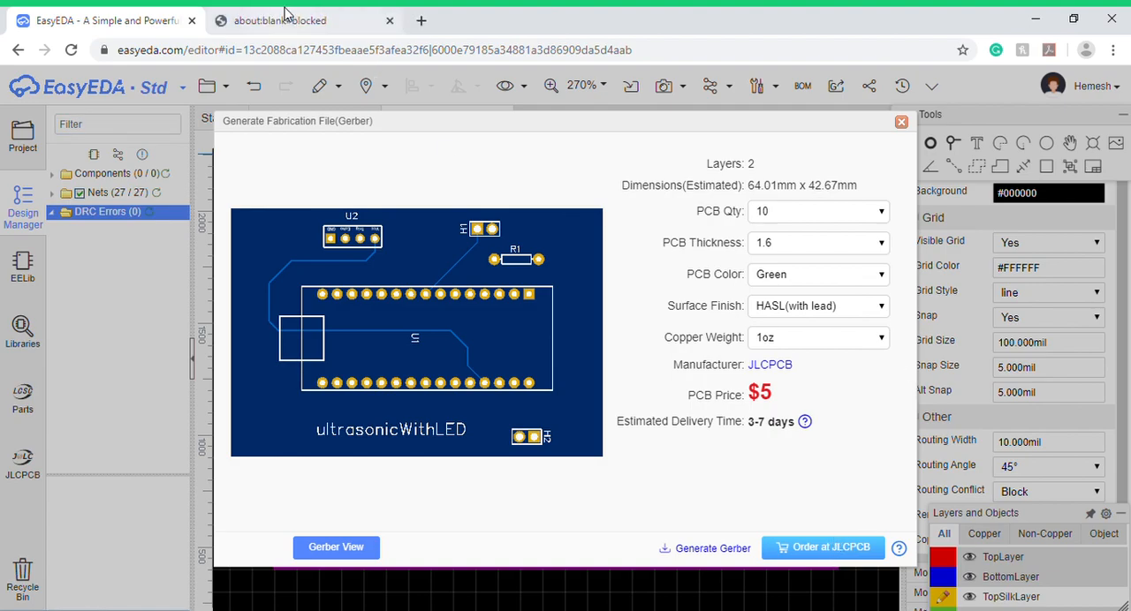
click(284, 18)
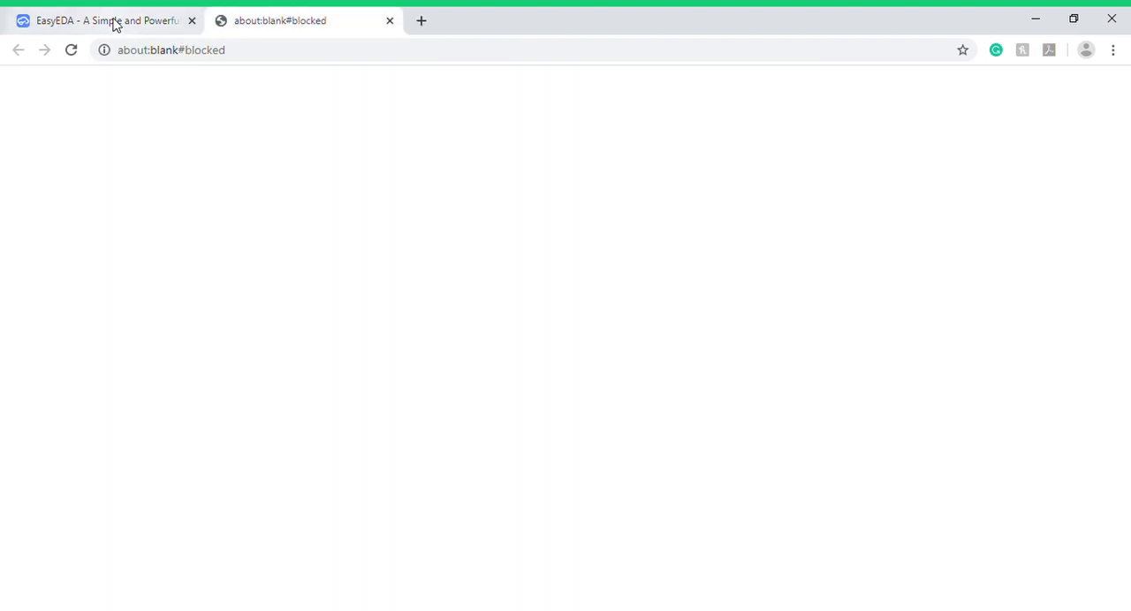
click(388, 21)
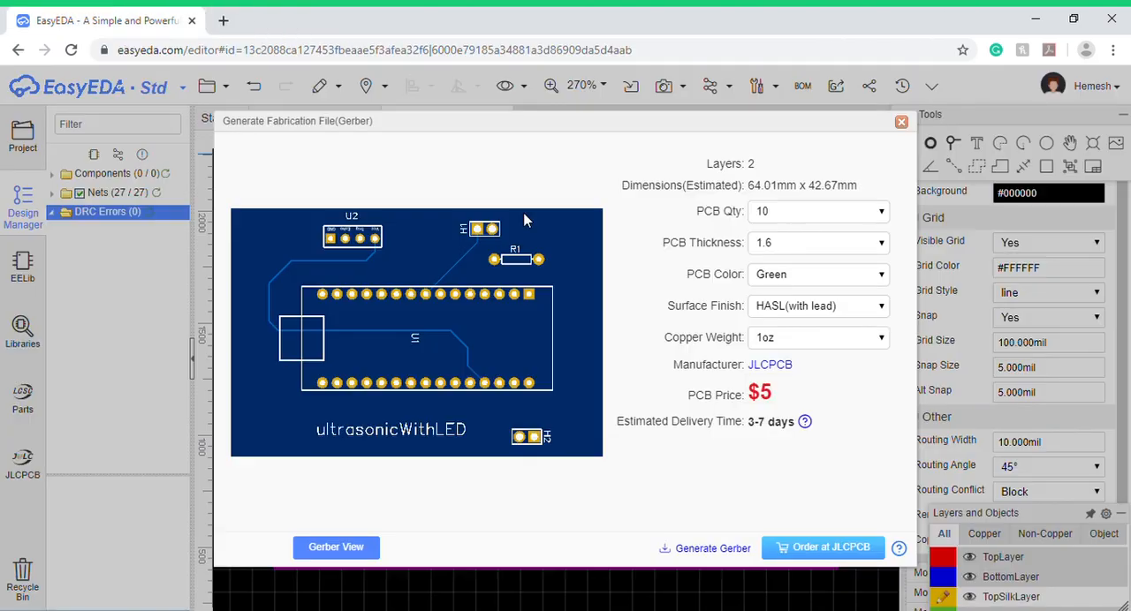
- Generate the Gerber files of the board and download them as a zip
click(733, 549)
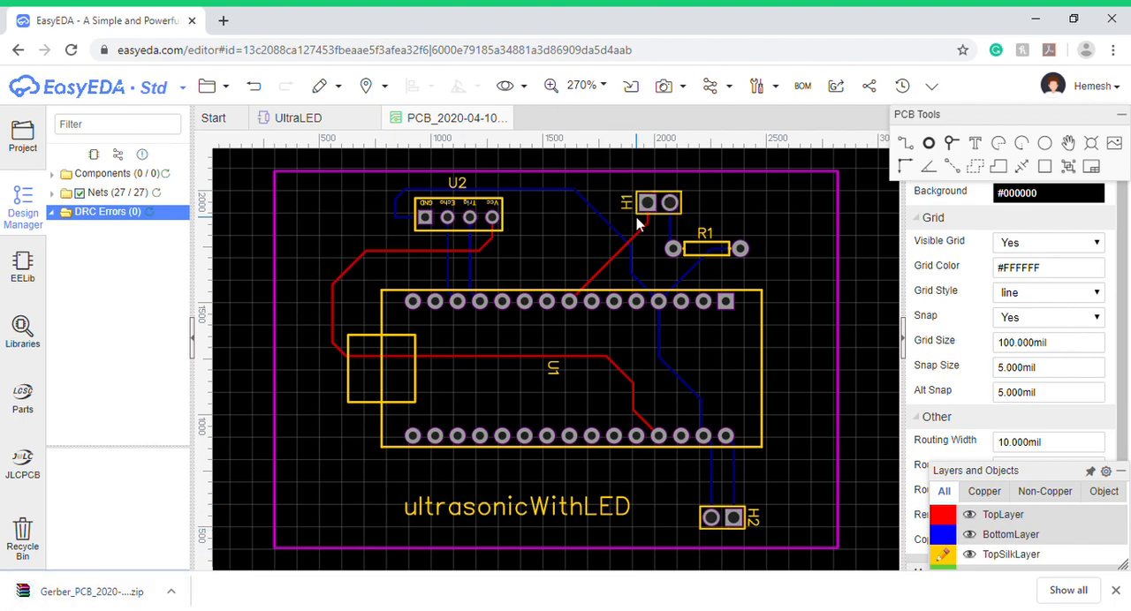
scroll(623, 362, down, 1)
scroll(681, 349, up, 1)
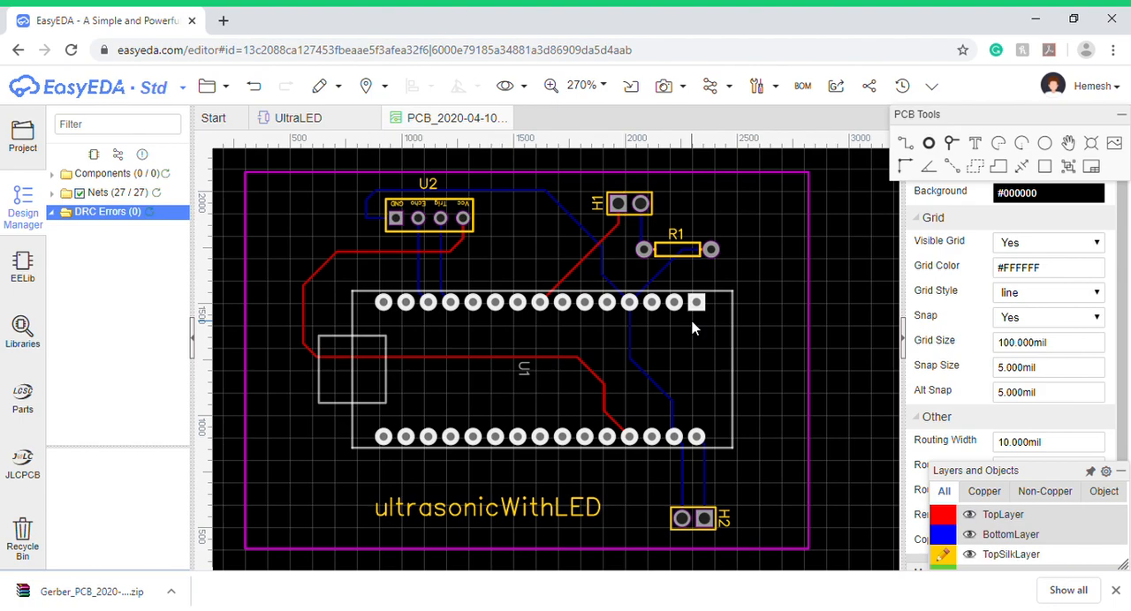
click(206, 86)
mouse_move(302, 123)
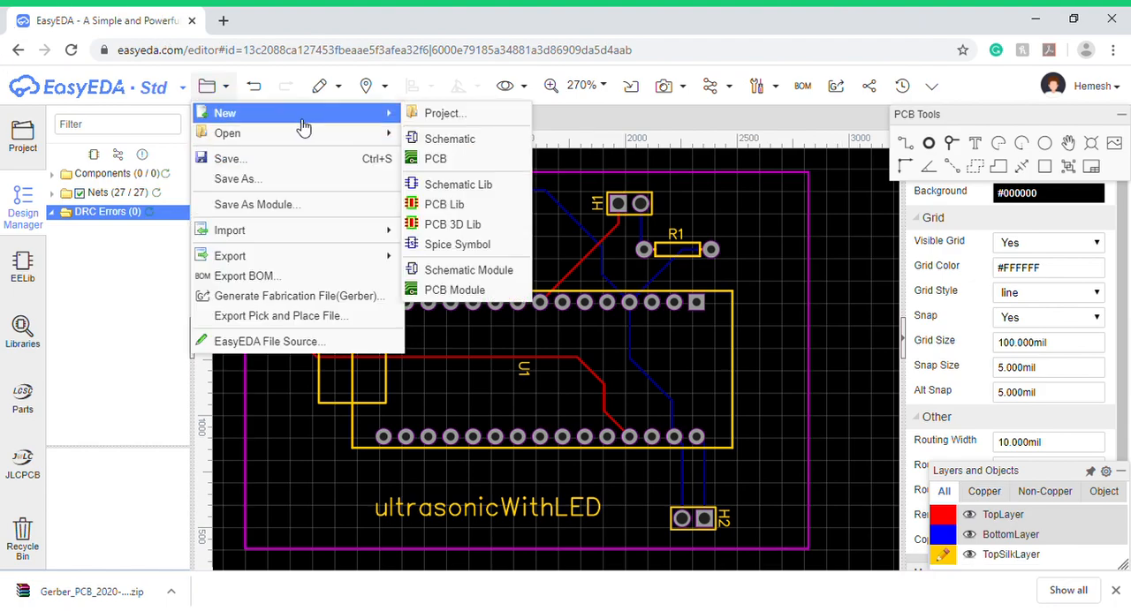
- Close the PCB layout and the UltraLED schematic
click(504, 117)
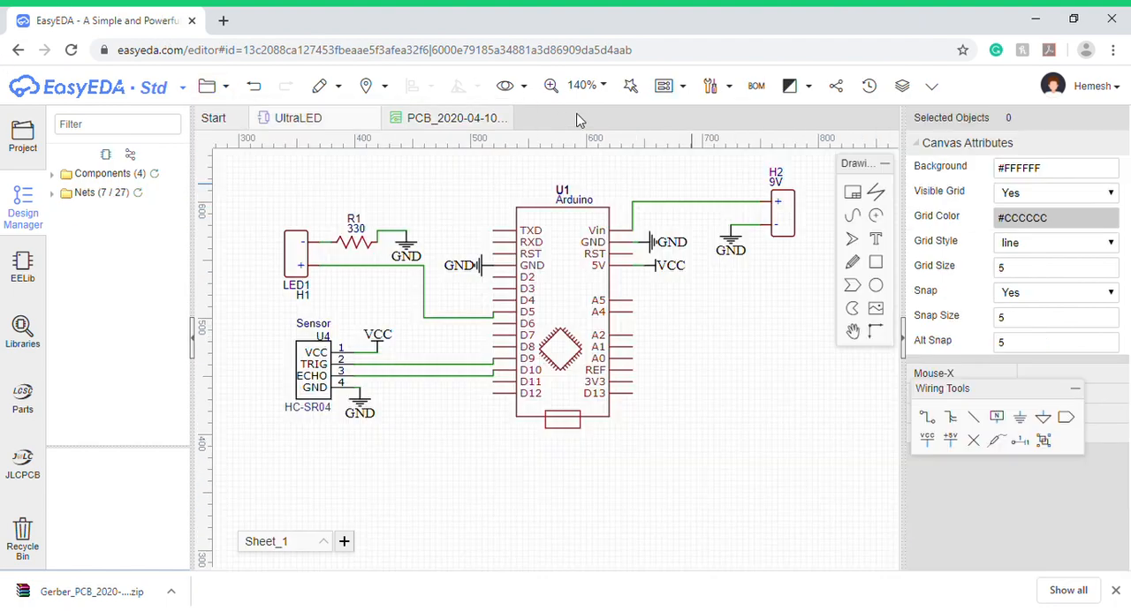
click(504, 118)
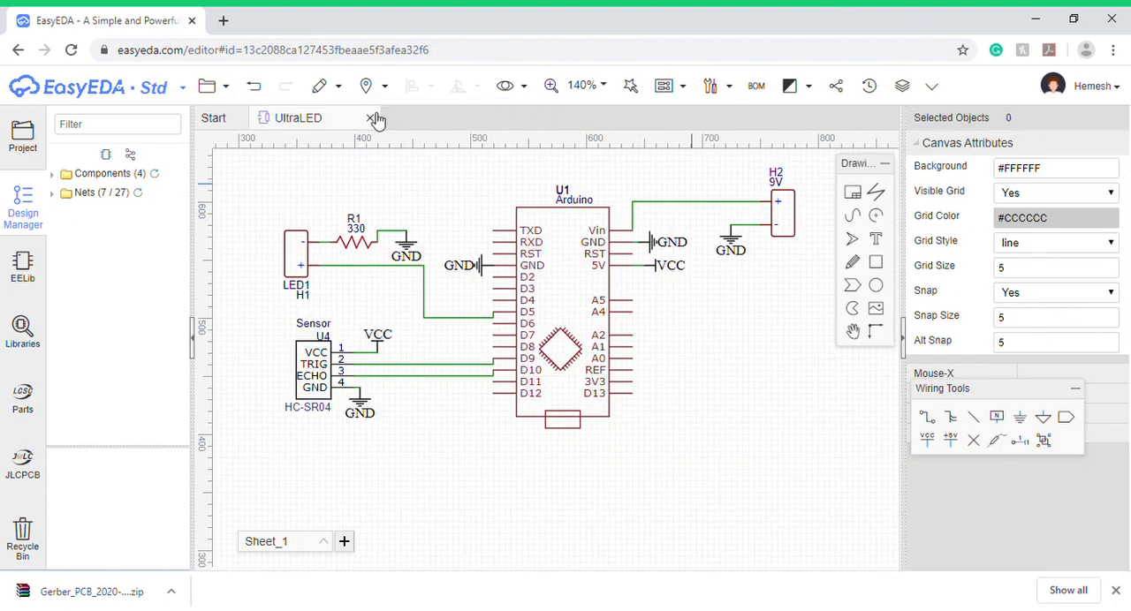
click(372, 118)
- Leave EasyEDA and open the jlcpcb.com website in a new browser tab
click(223, 21)
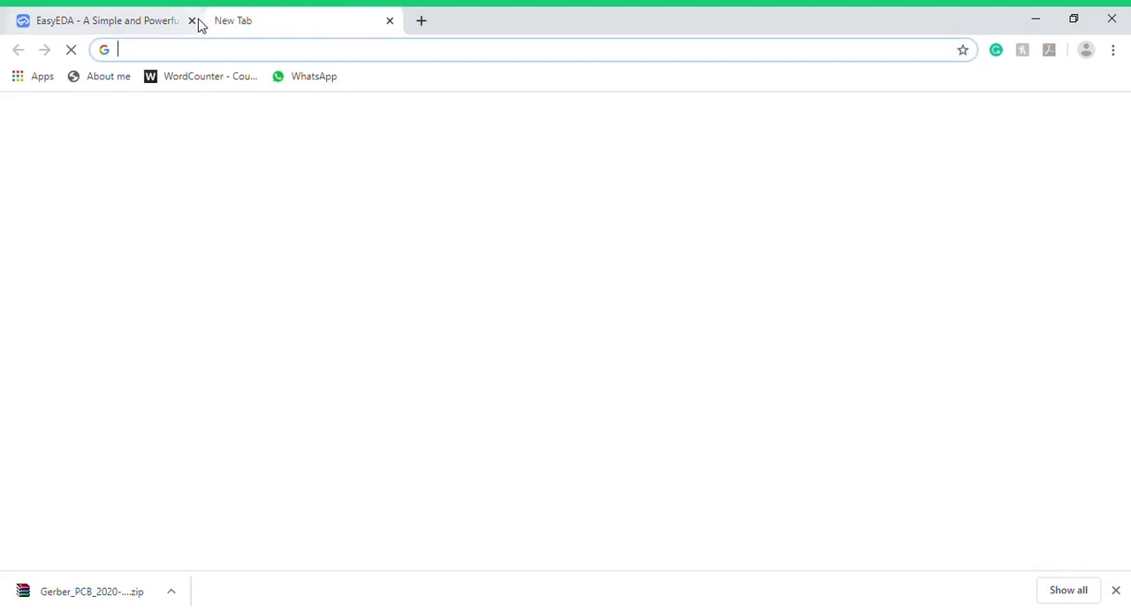
click(193, 21)
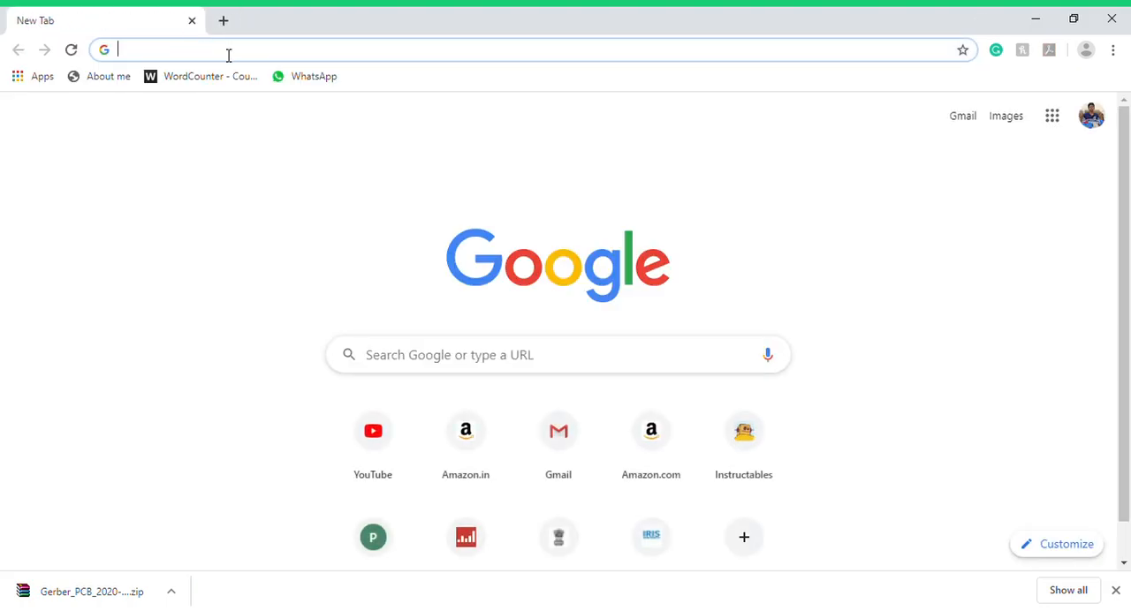
text(jlcpcb)
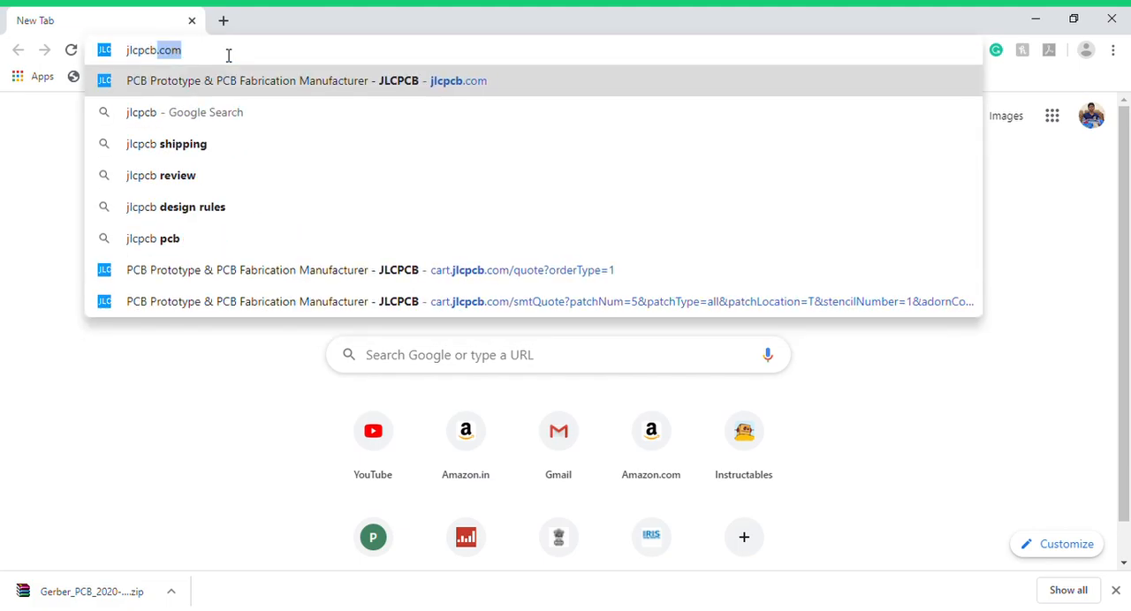
key(Return)
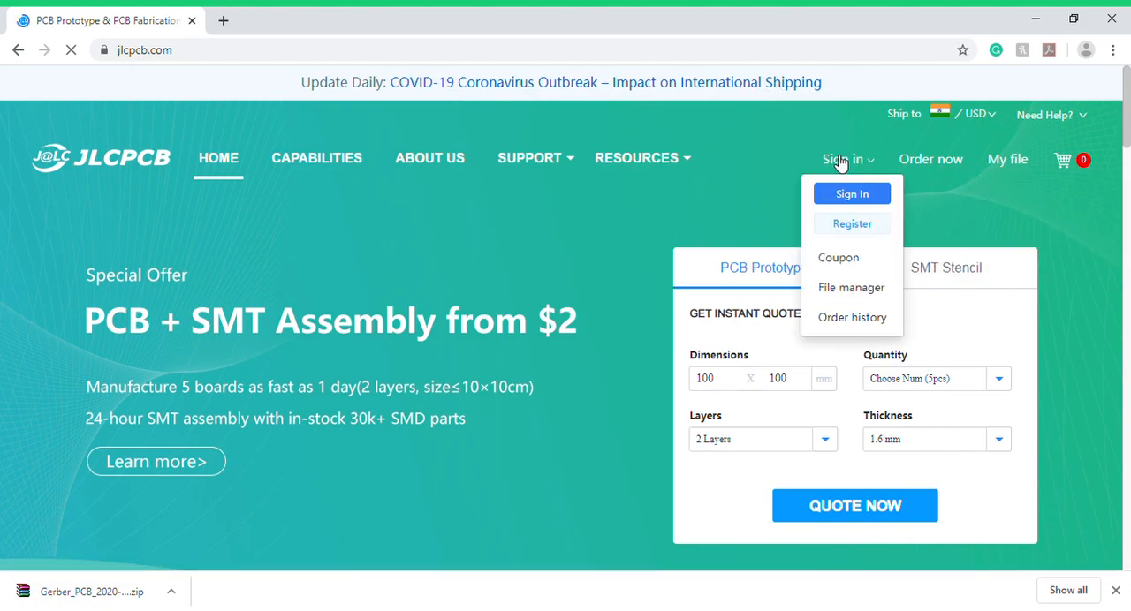
- Request an instant PCB prototype quote with the default values, keeping only the quote page open
click(837, 509)
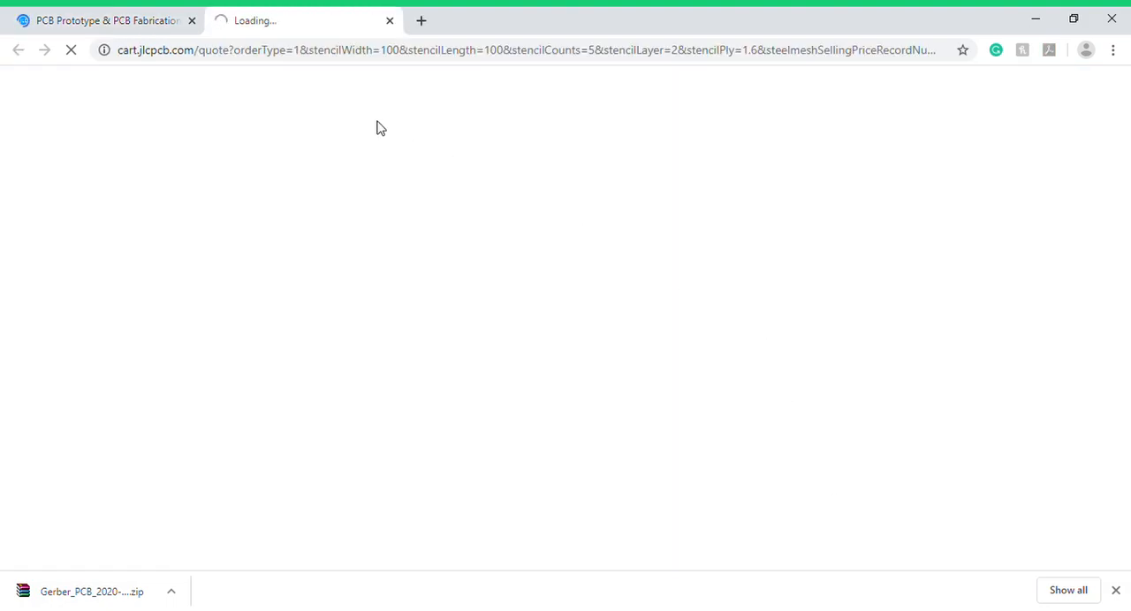
click(159, 18)
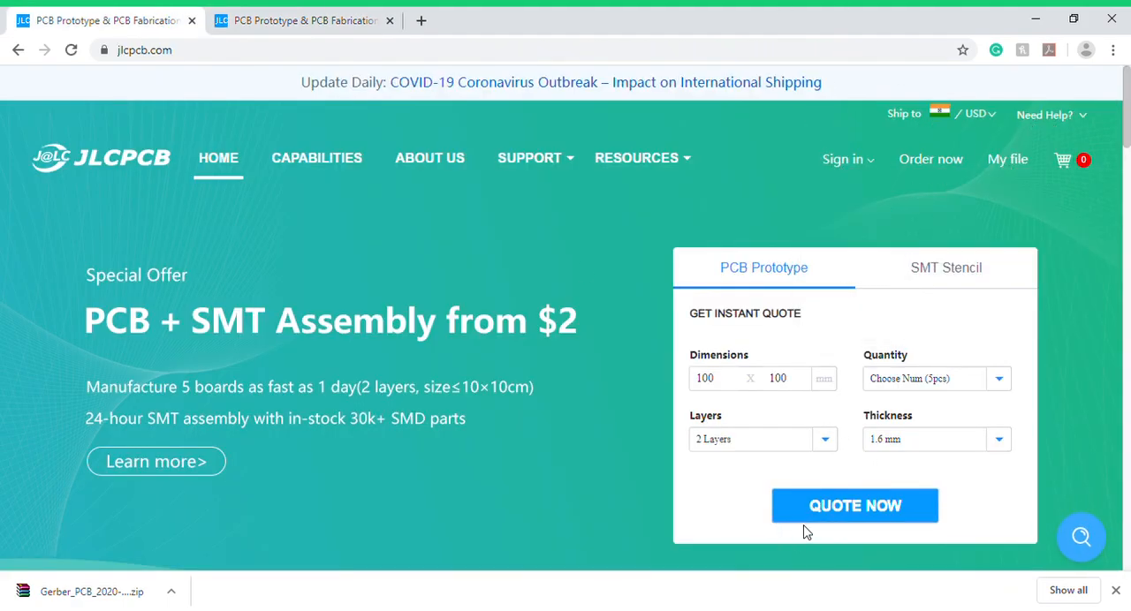
click(192, 20)
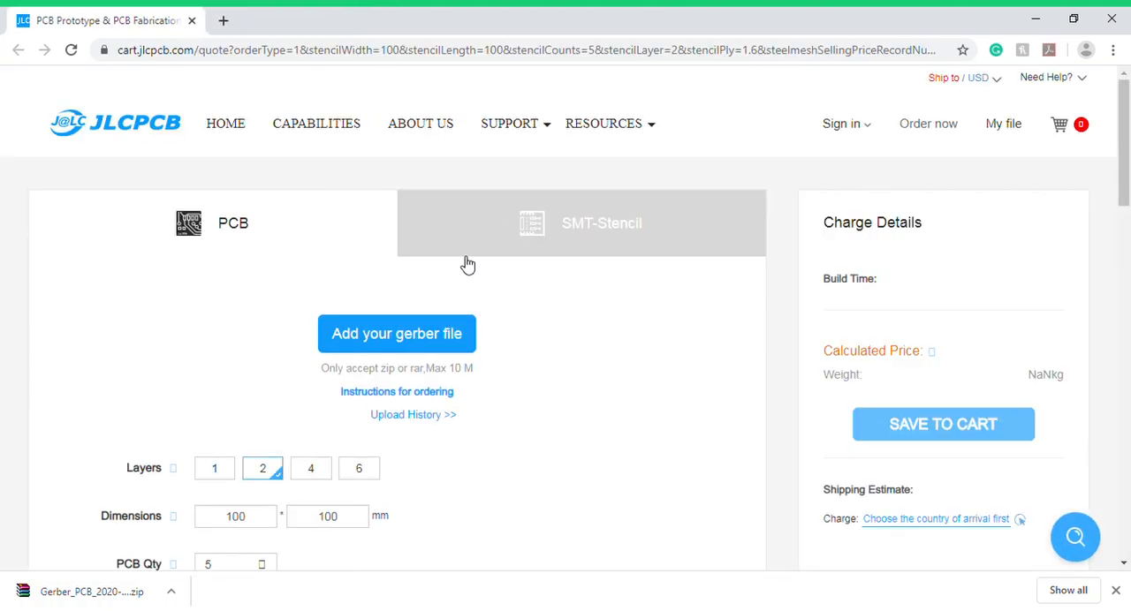
- Upload the downloaded Gerber zip of the board to the PCB quote
scroll(487, 285, down, 1)
click(459, 297)
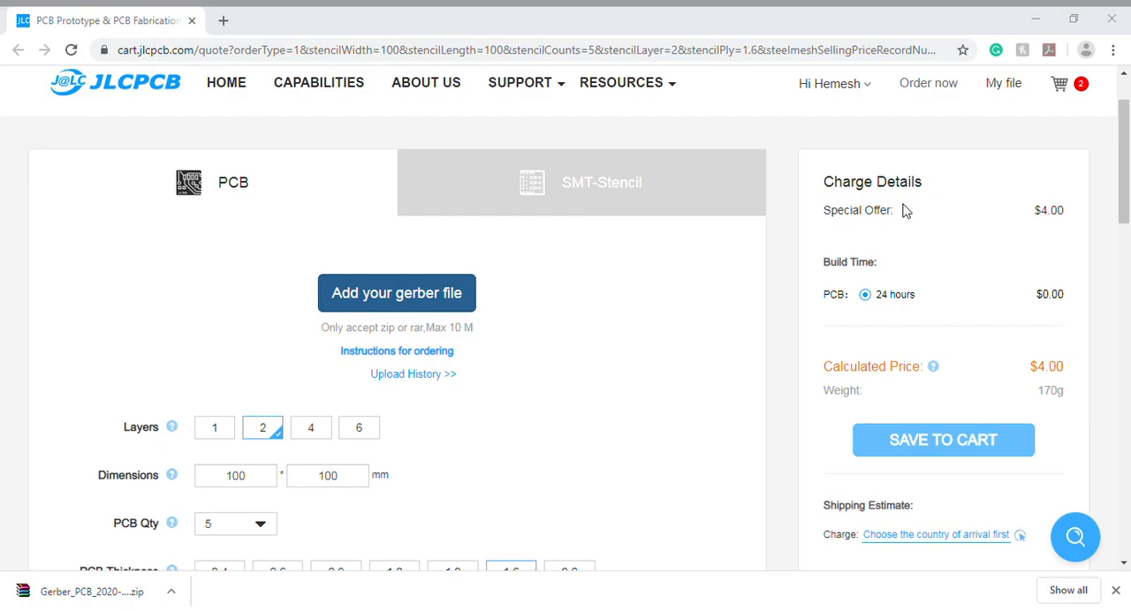
click(564, 382)
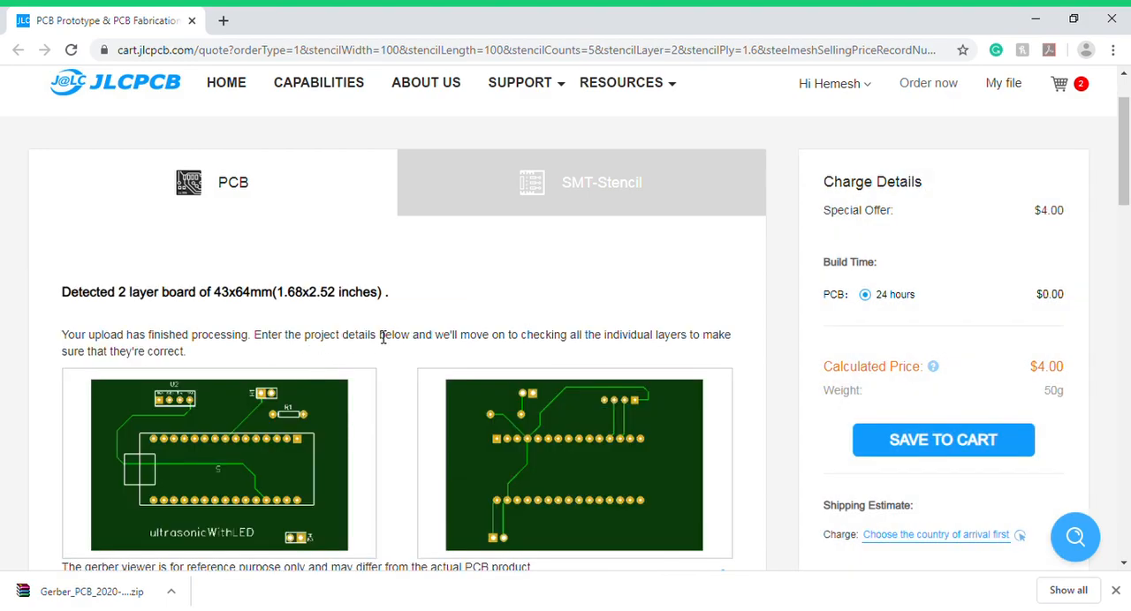
- Examine the uploaded board's preview images and the layer, dimension, quantity and thickness options of the quote
scroll(380, 336, down, 2)
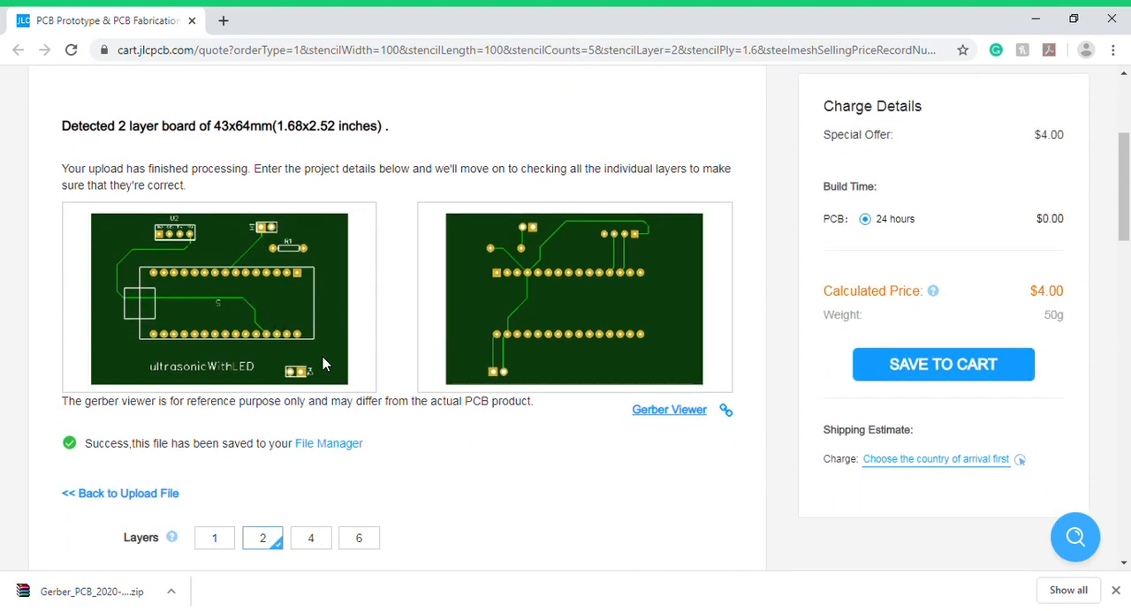
scroll(301, 354, down, 3)
scroll(119, 363, up, 1)
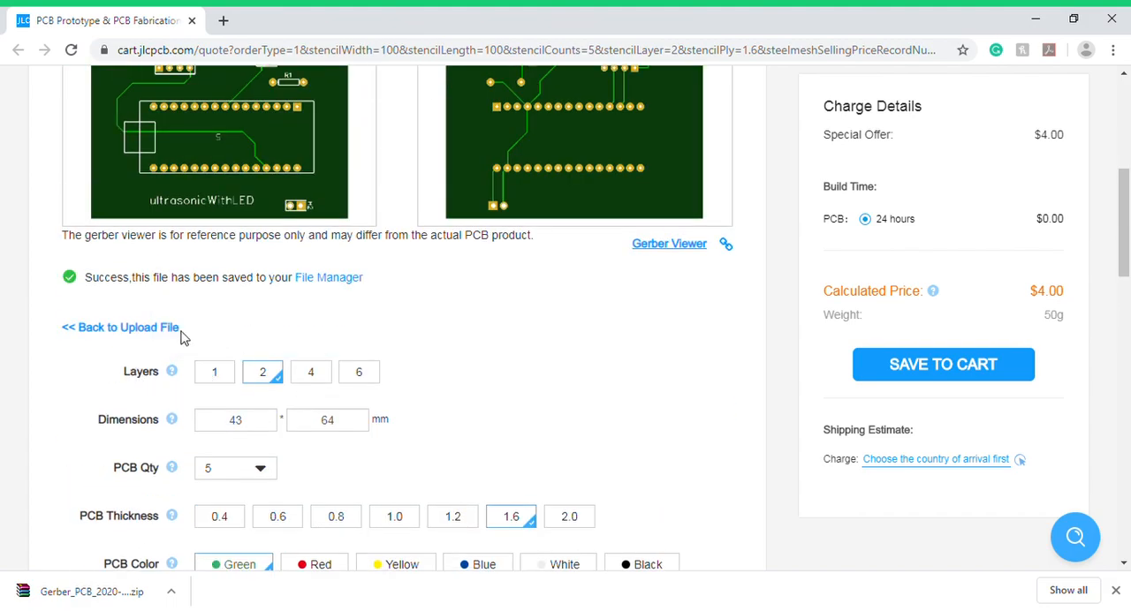
scroll(294, 375, up, 3)
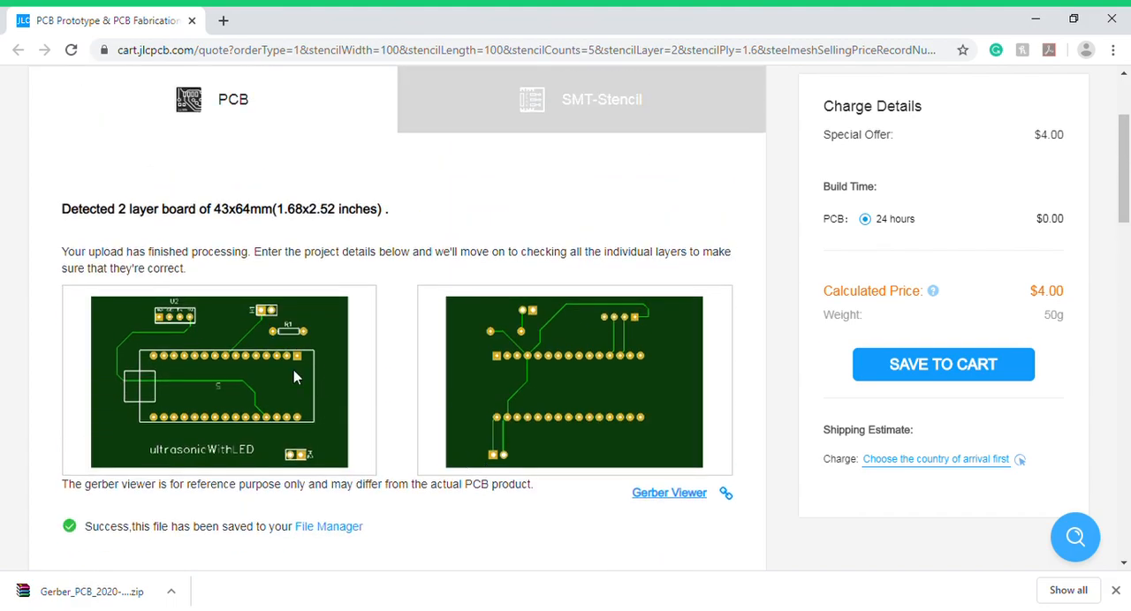
scroll(294, 378, down, 6)
scroll(220, 343, up, 2)
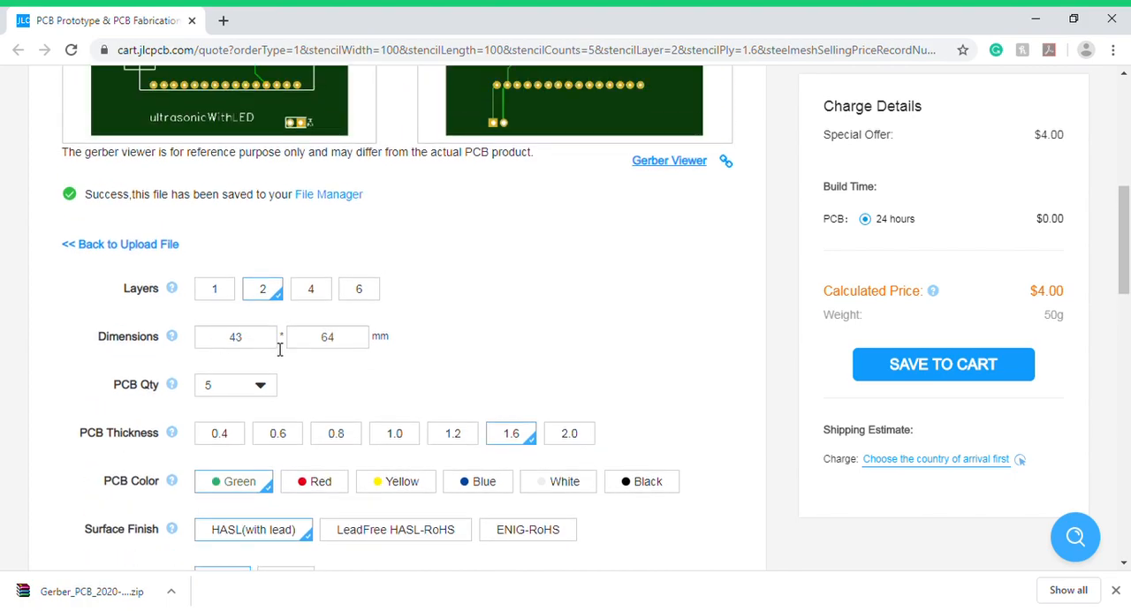
scroll(336, 328, up, 2)
scroll(327, 318, down, 3)
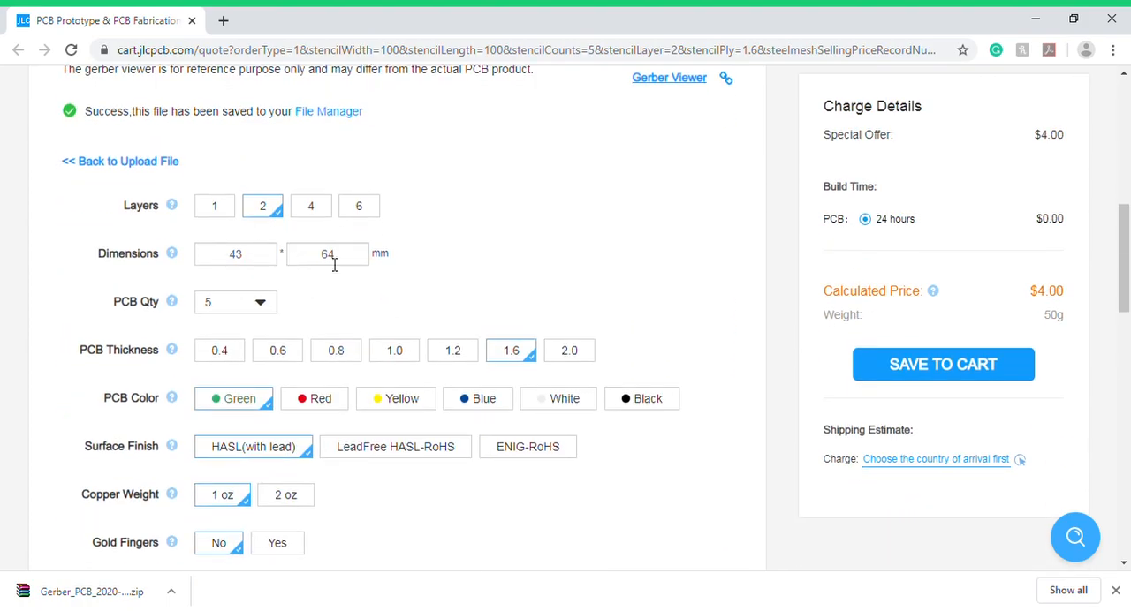
click(229, 319)
scroll(376, 437, down, 3)
scroll(382, 453, up, 3)
click(265, 348)
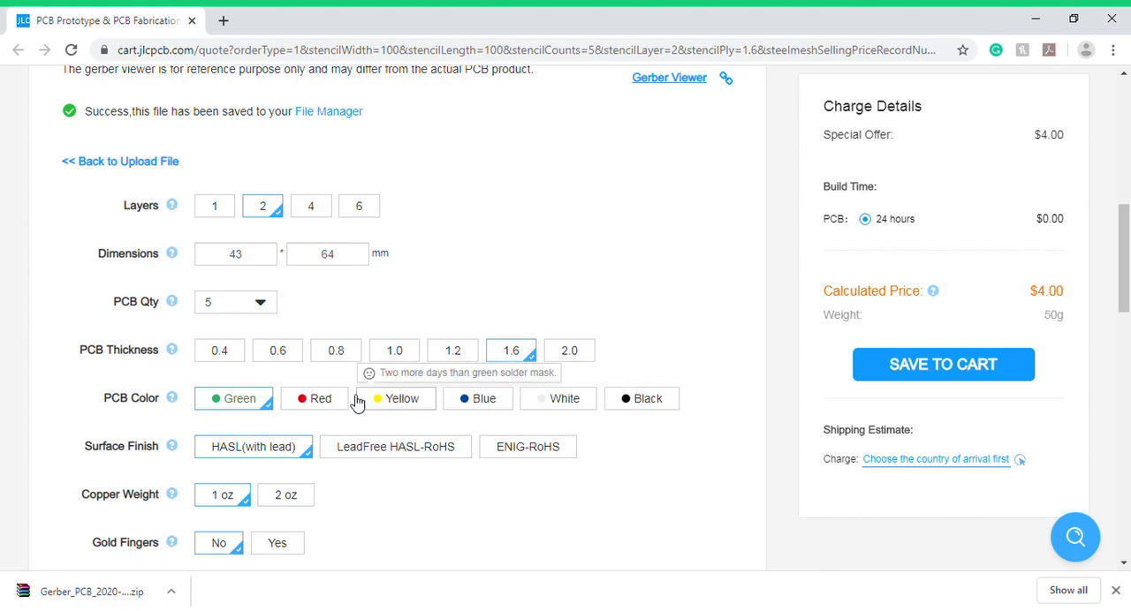
- Try the Red, Yellow, Blue, White and Black PCB colors, and set the color back to Green
click(316, 409)
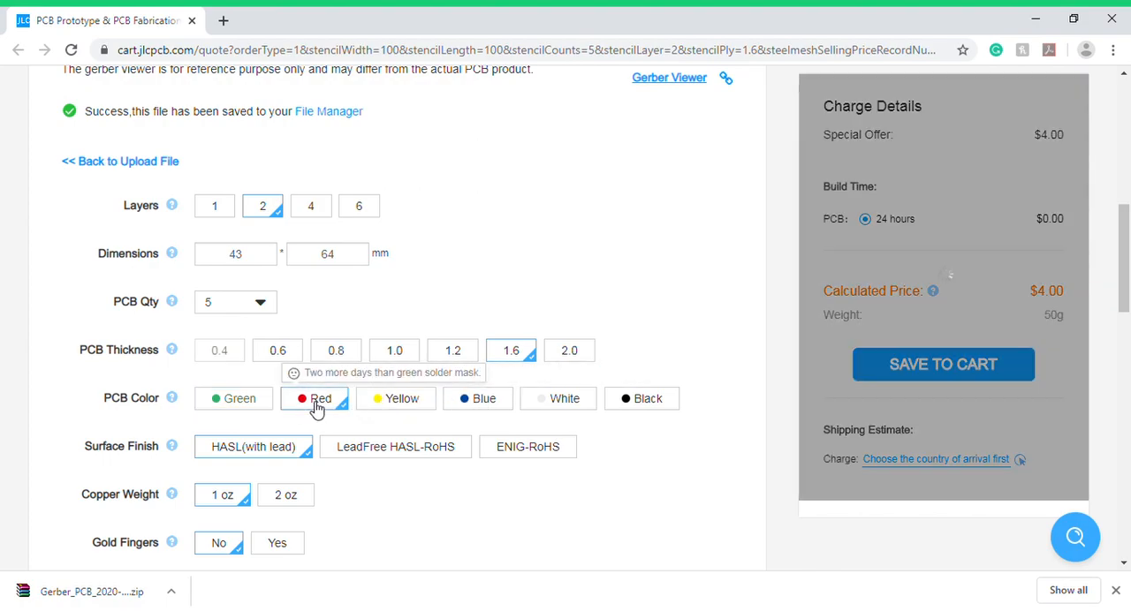
click(420, 406)
click(507, 402)
click(554, 403)
click(621, 403)
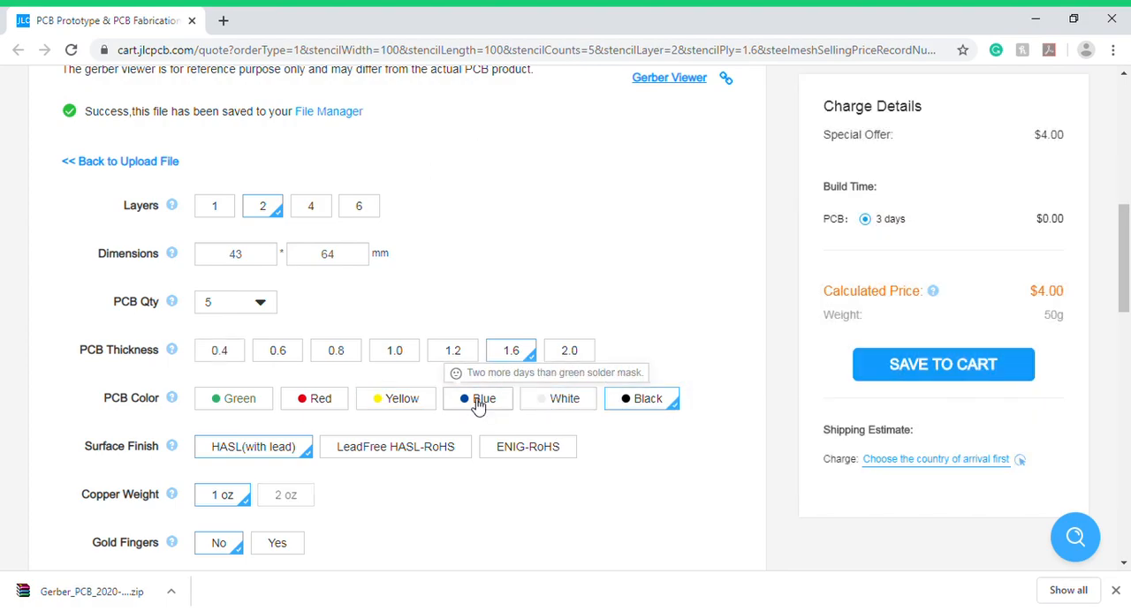
click(258, 412)
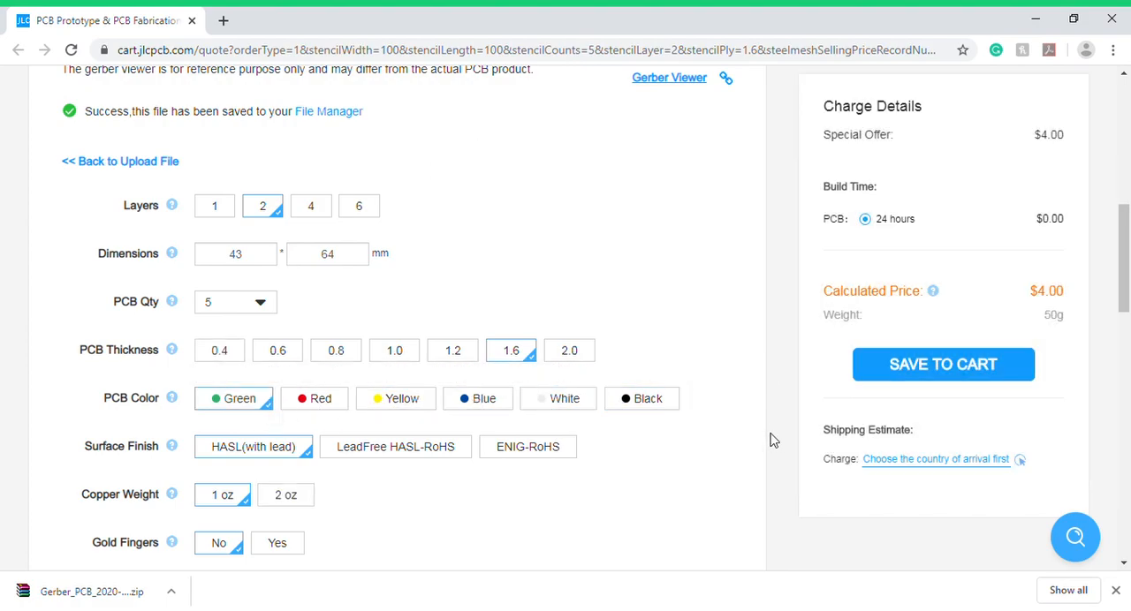
- Review the remaining quote options, from surface finish and copper weight through the remark, SMT Assembly and Stencil sections
scroll(685, 402, down, 2)
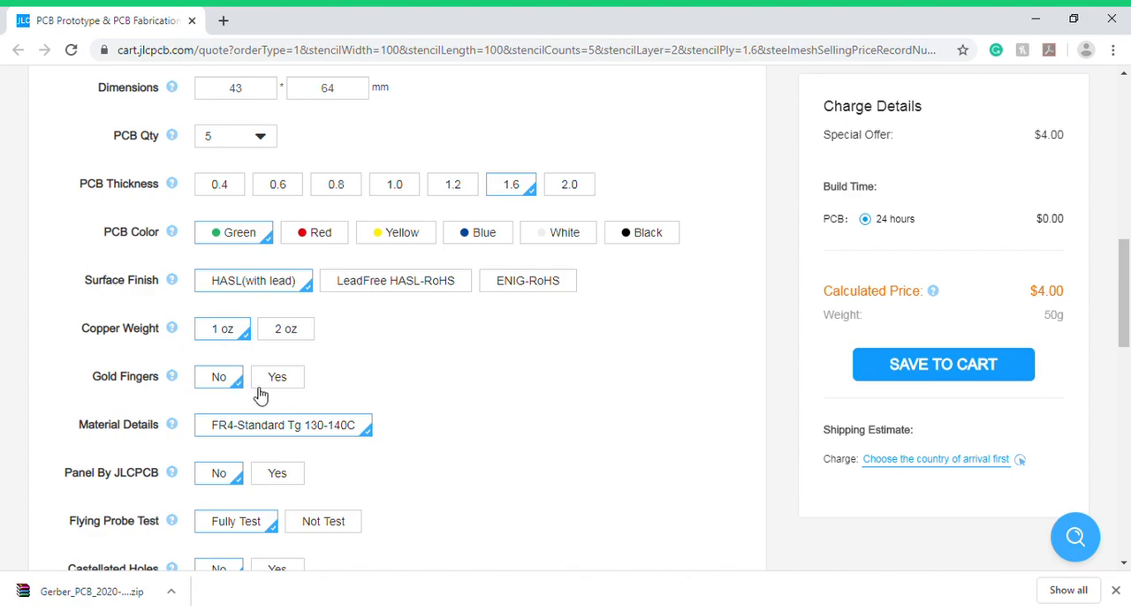
scroll(263, 394, down, 1)
scroll(263, 394, down, 1)
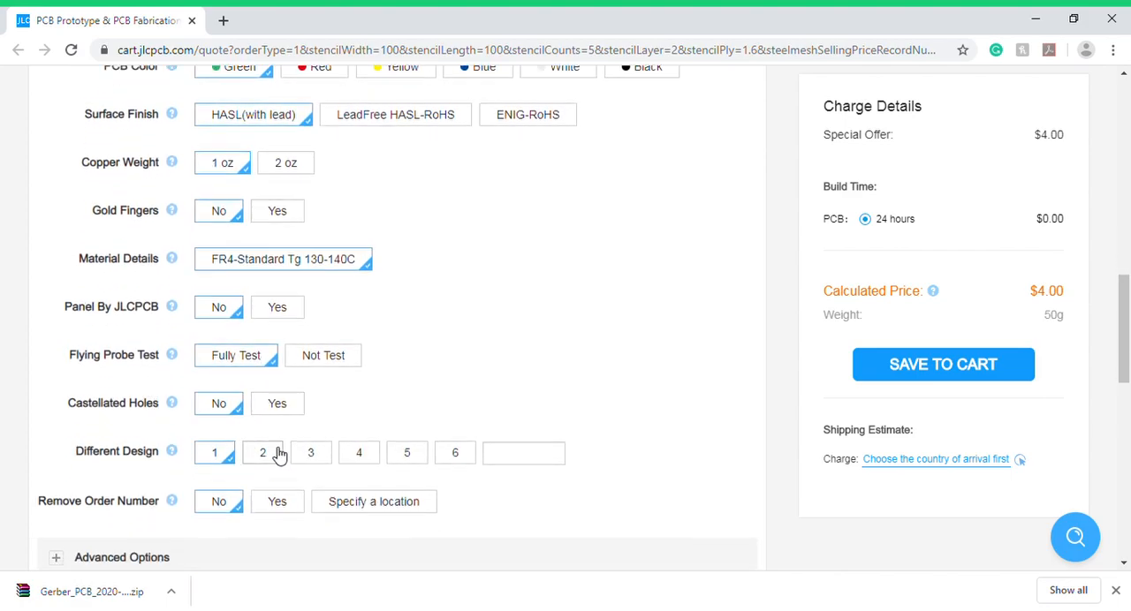
scroll(277, 456, down, 1)
scroll(276, 459, down, 1)
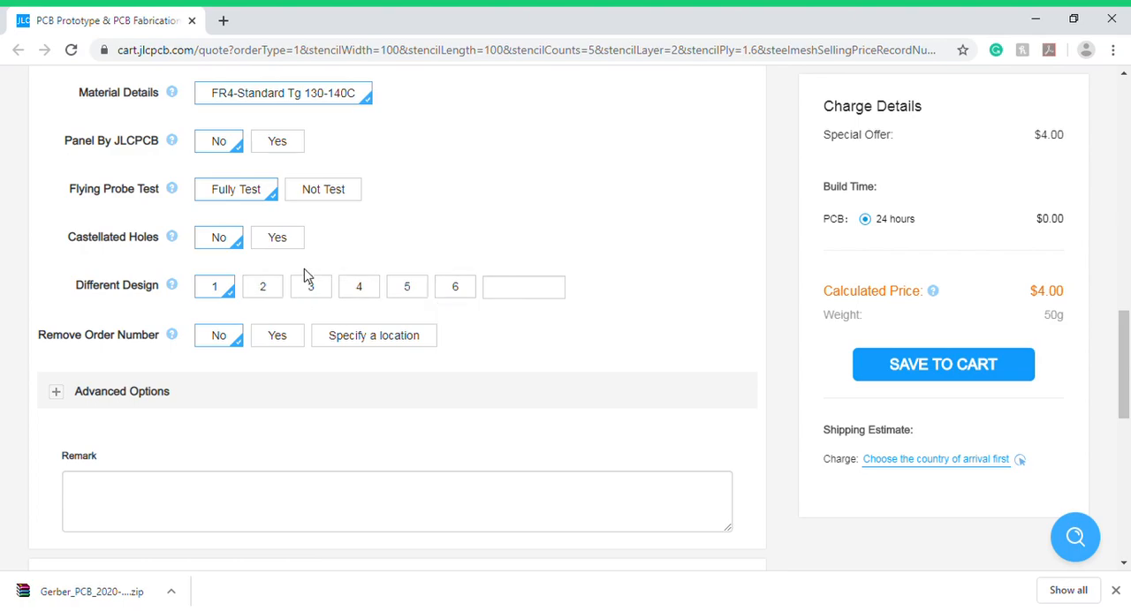
scroll(285, 391, down, 3)
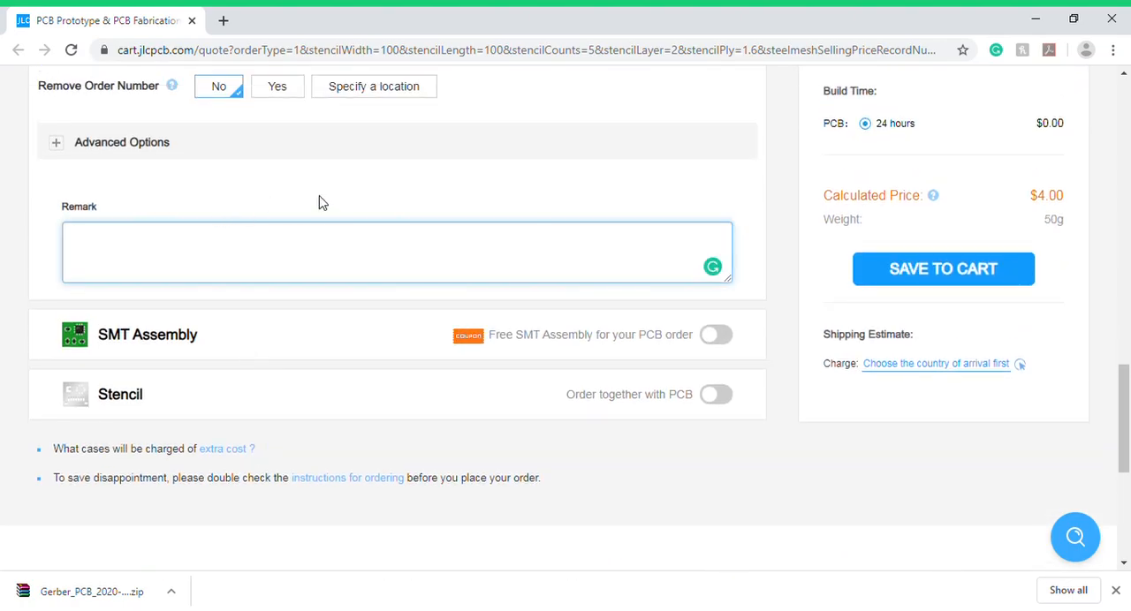
scroll(334, 202, up, 10)
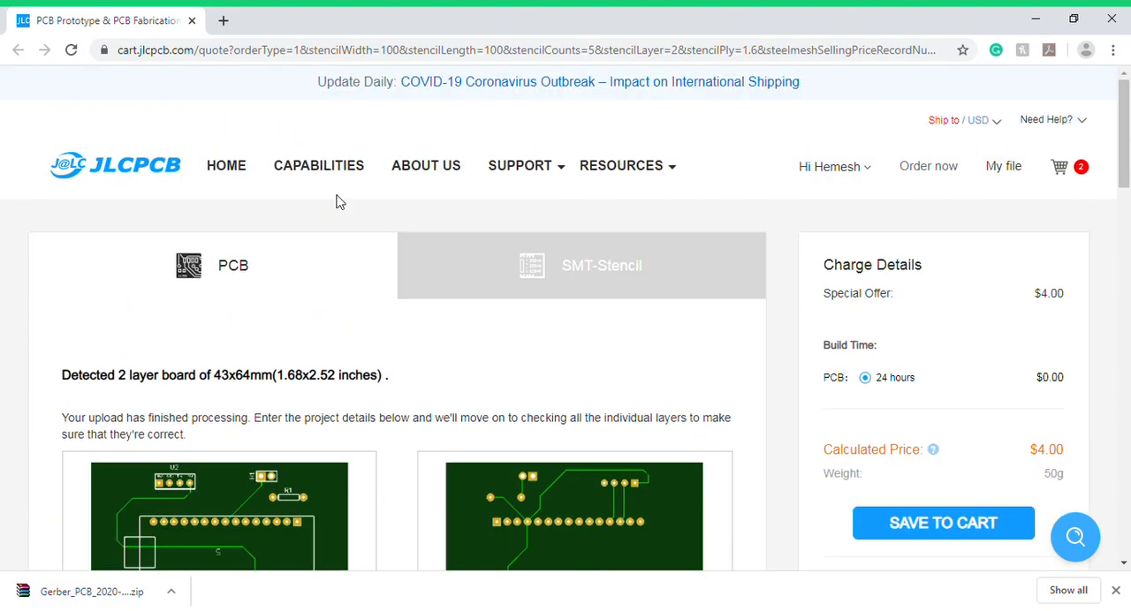
scroll(425, 216, down, 2)
scroll(718, 343, up, 2)
- Replace the quote page with a new browser tab and search Google for "easyeda troubleshooting"
click(224, 20)
click(192, 20)
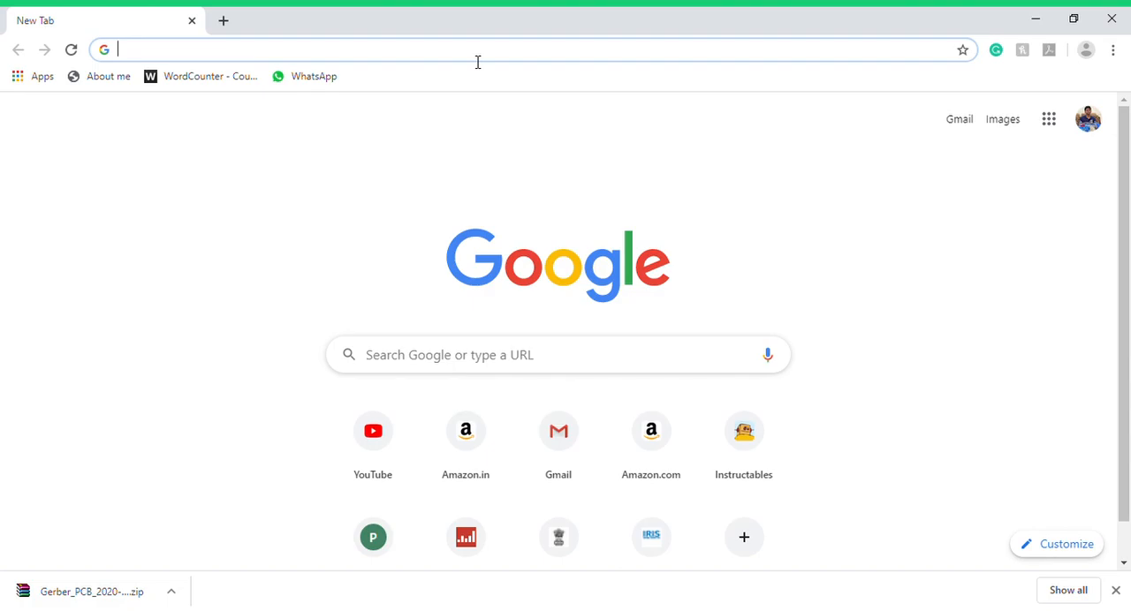
text(easyeda)
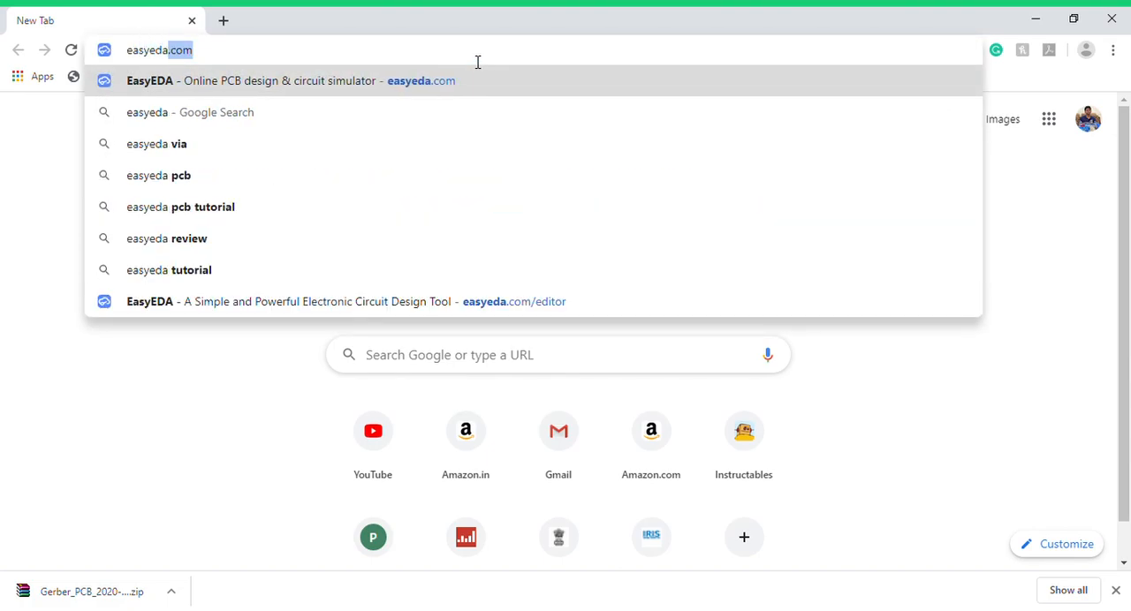
text( troub)
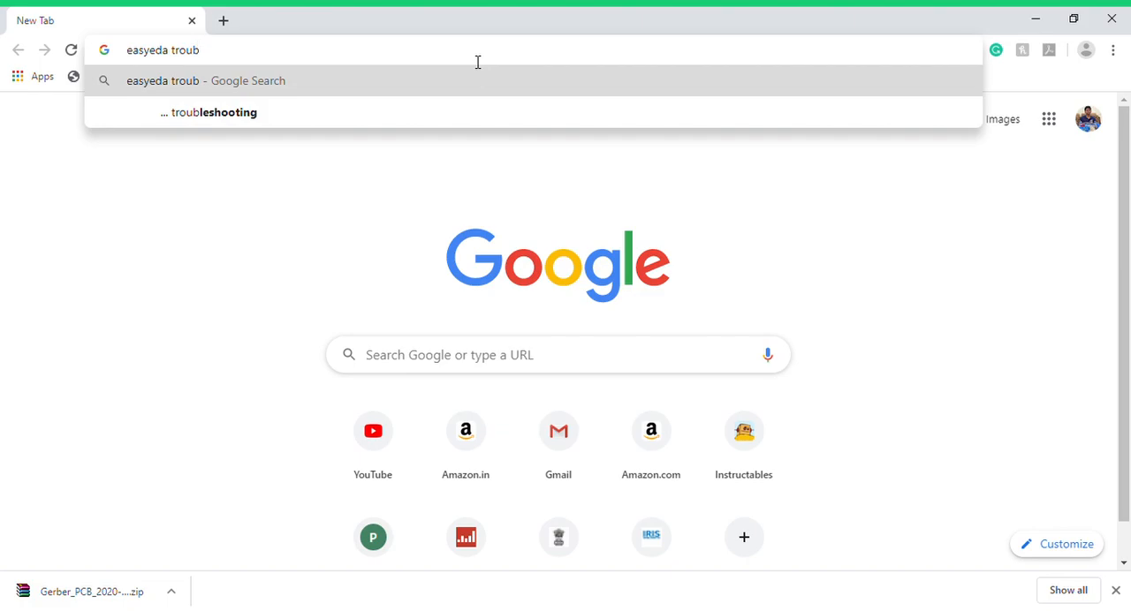
click(467, 111)
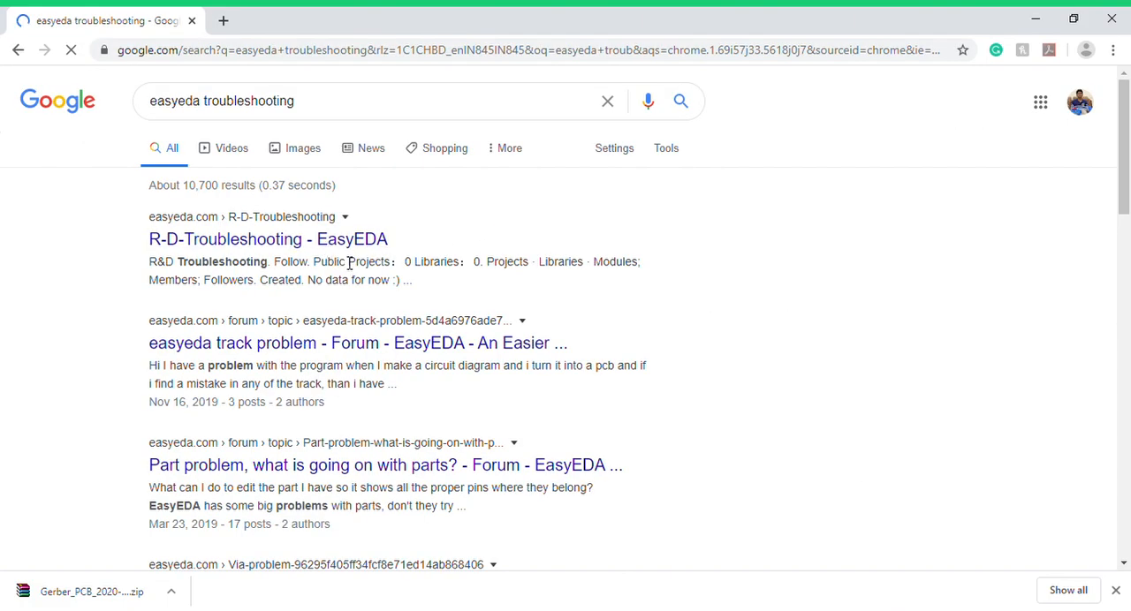
- Open the forum topic "Part problem, what is going on with parts?" from the results and look through the EasyEDA forum's topic list
scroll(352, 274, down, 1)
scroll(358, 326, down, 1)
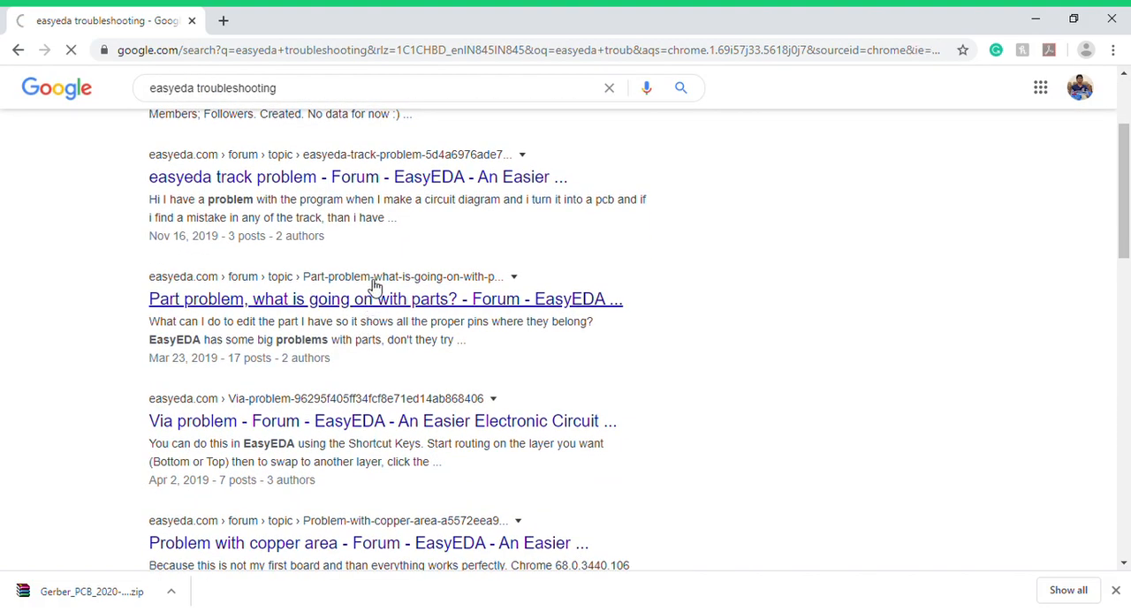
click(376, 285)
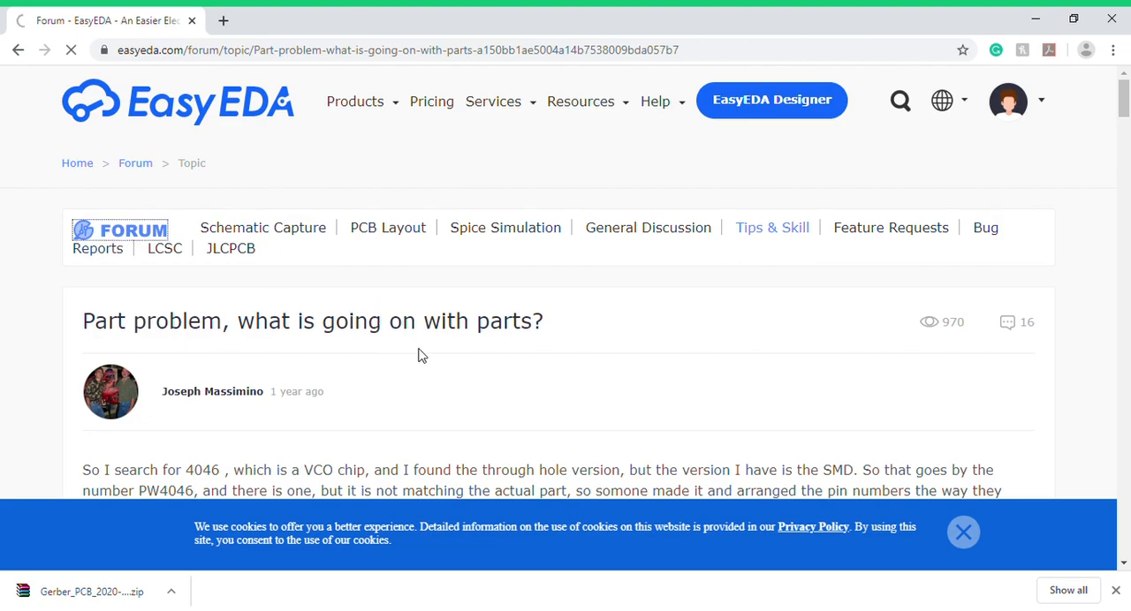
scroll(698, 311, down, 3)
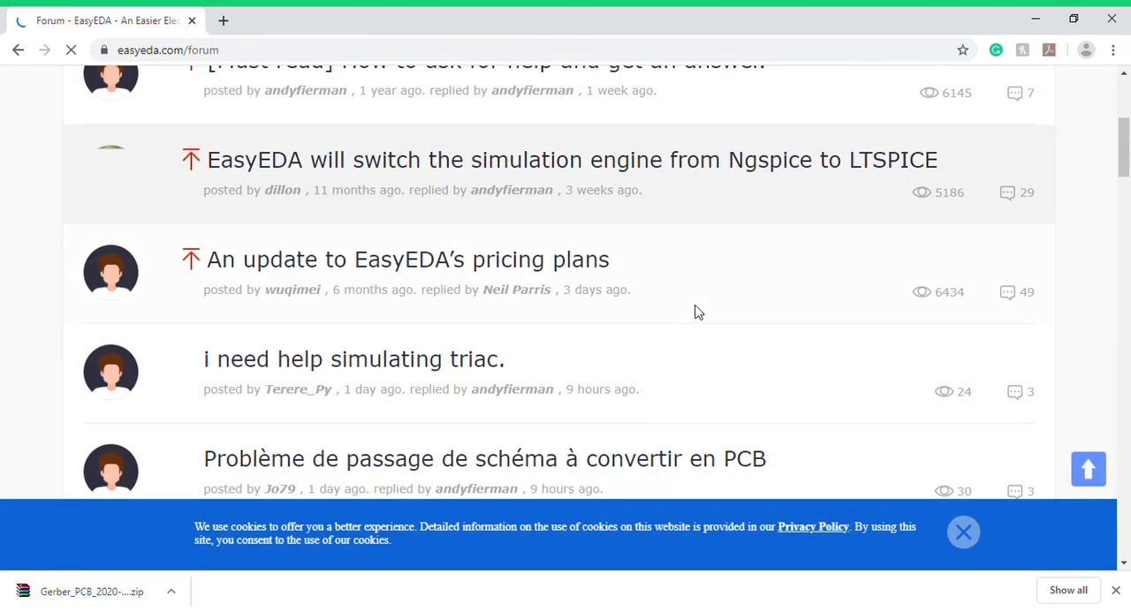
scroll(695, 313, down, 7)
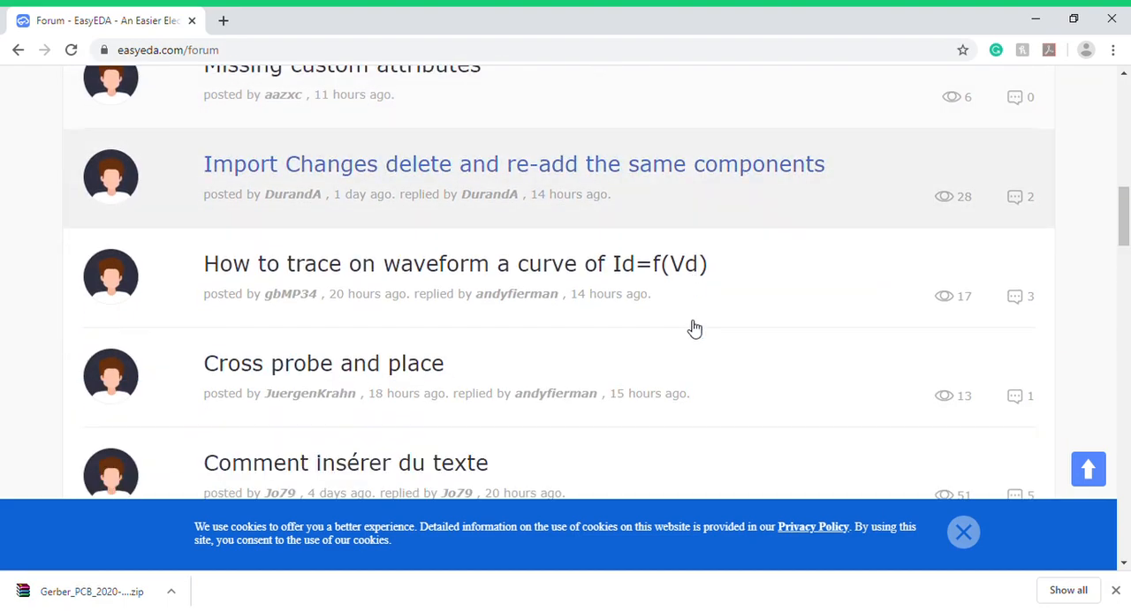
scroll(698, 318, up, 11)
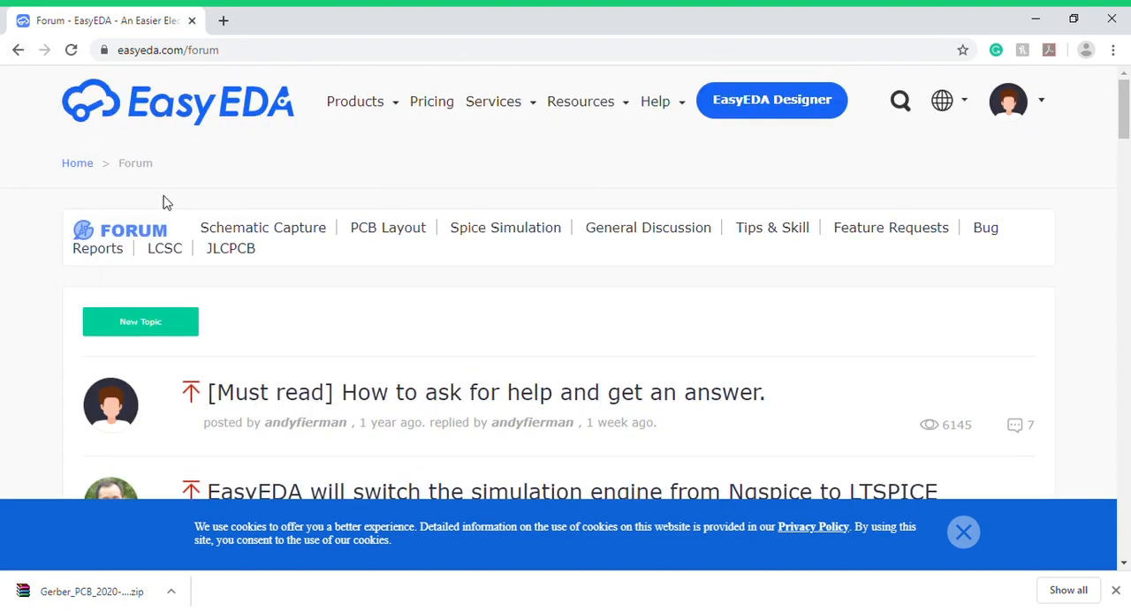
scroll(163, 203, down, 3)
- Return from the forum to the Google results and search for "easyeda" instead
click(16, 50)
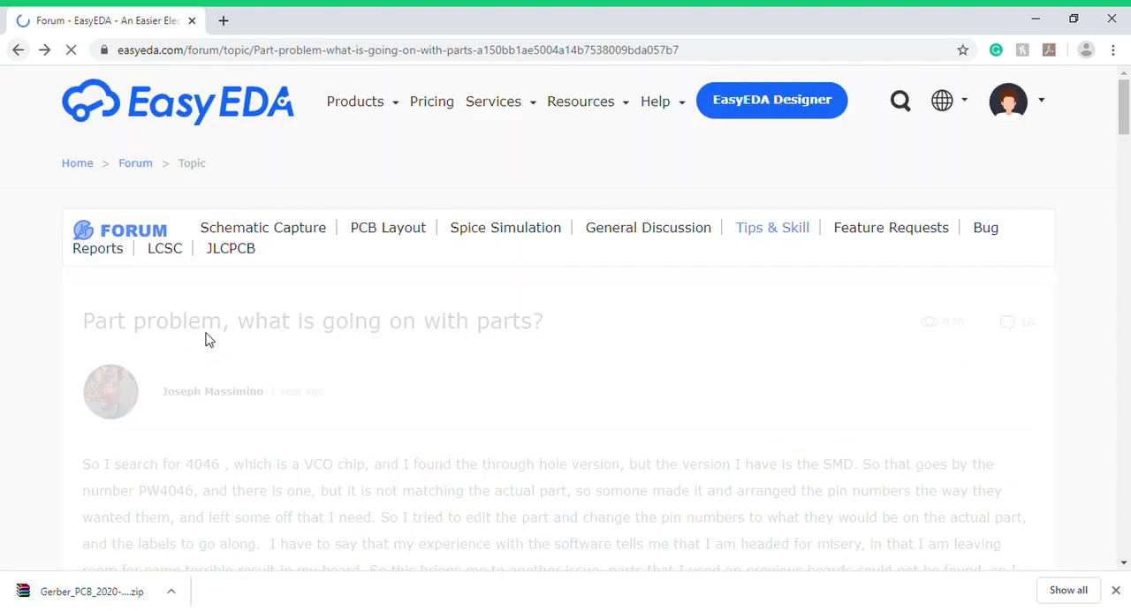
click(16, 50)
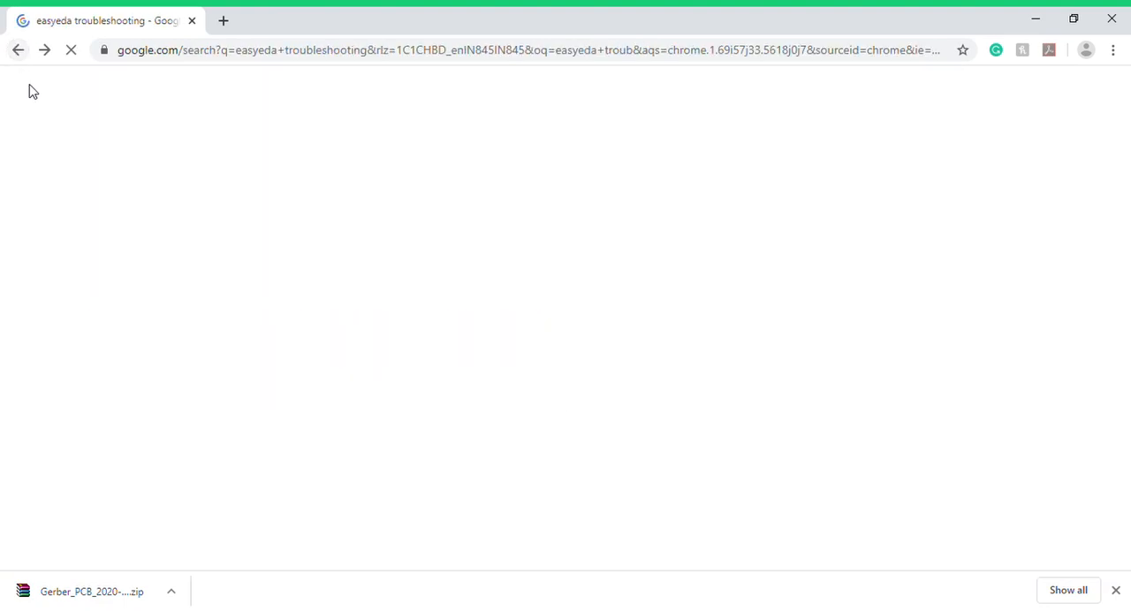
drag(314, 113, 212, 88)
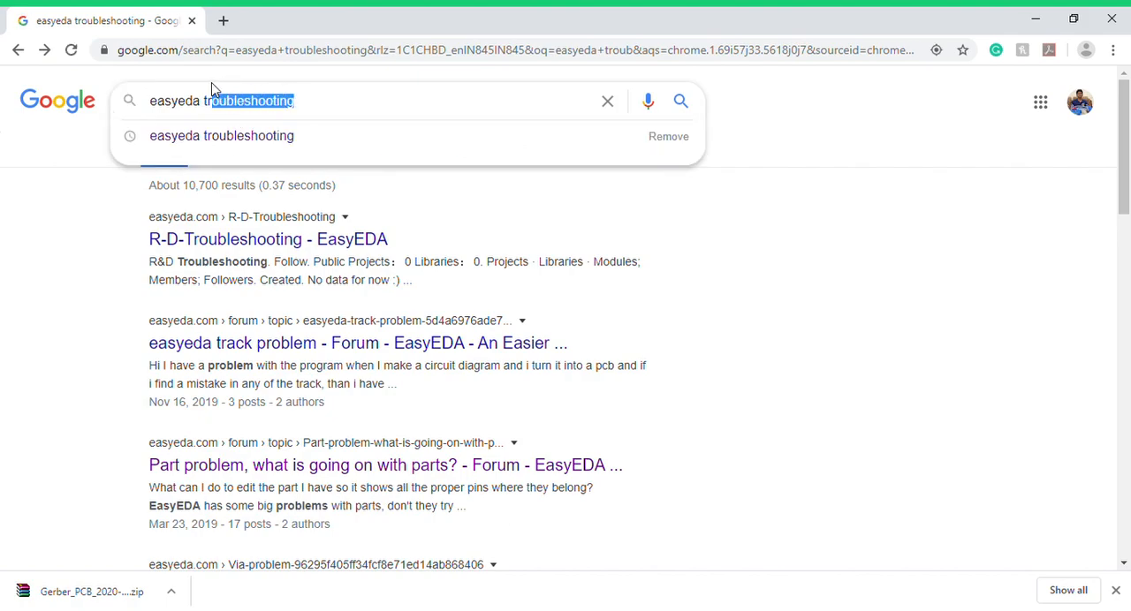
key(BackSpace)
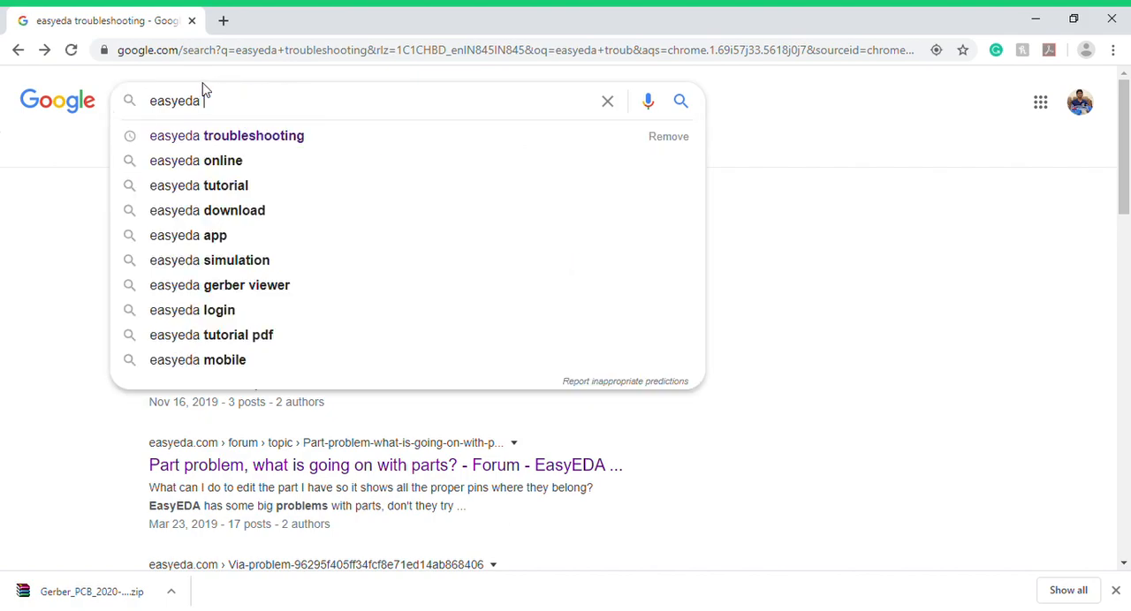
key(Return)
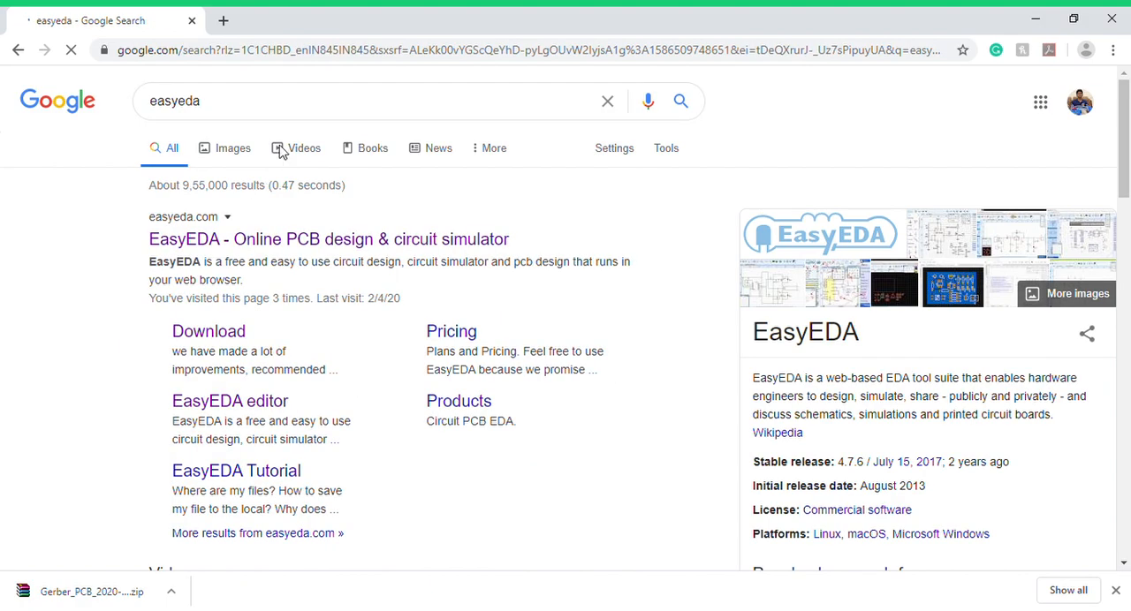
- Show the video results for easyeda, open "EasyEDA Full TUTORIAL + Create Component + TIPS" in a new tab and pause it
click(281, 152)
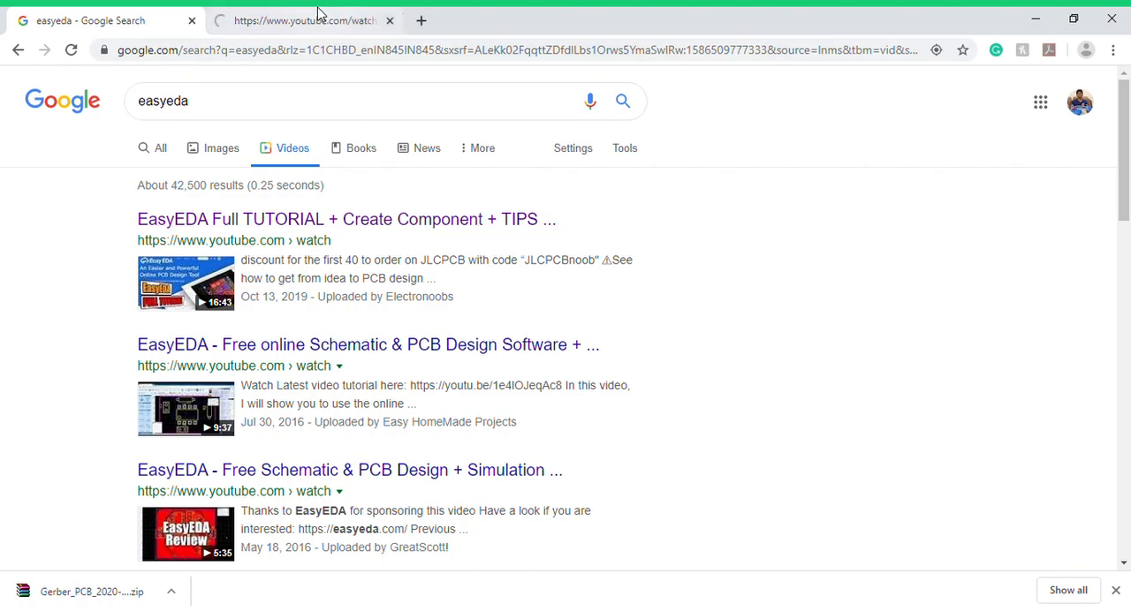
click(353, 19)
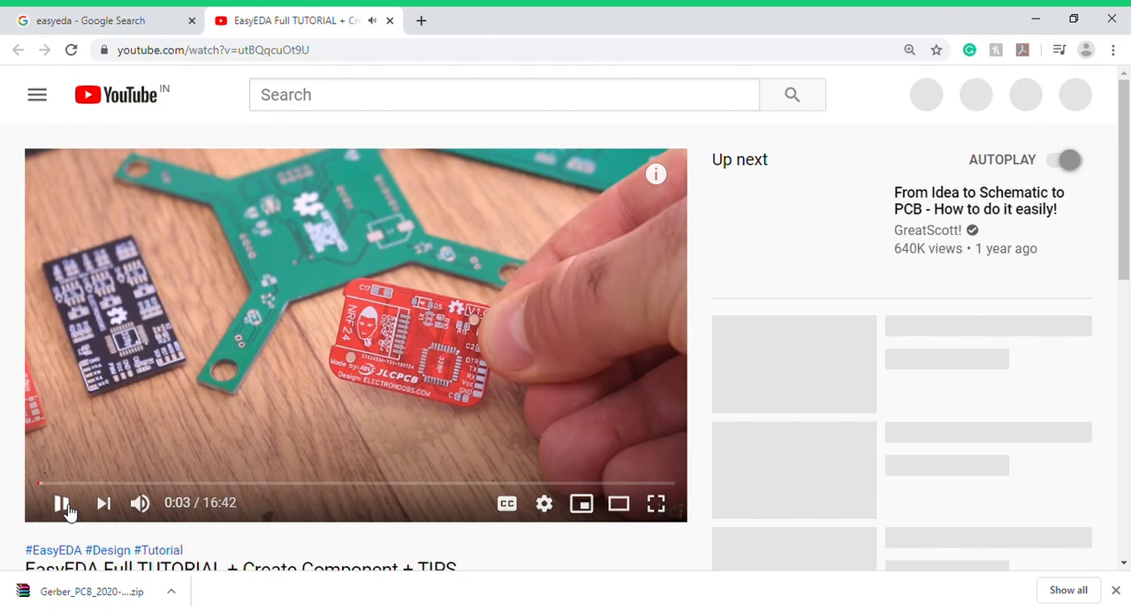
click(62, 505)
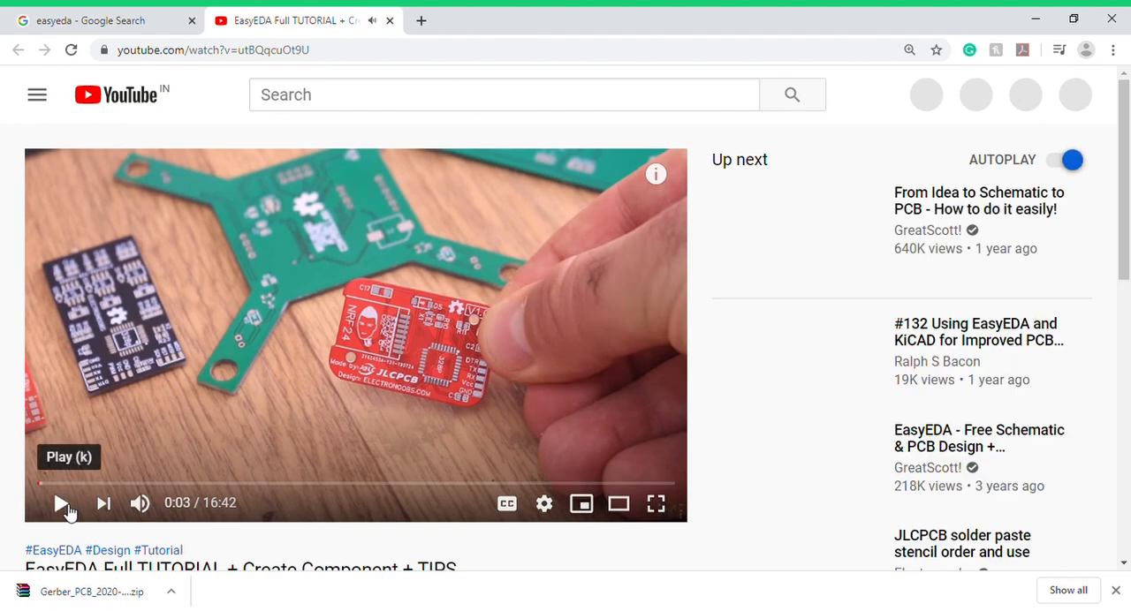
scroll(270, 480, down, 4)
scroll(279, 481, up, 4)
scroll(279, 482, down, 2)
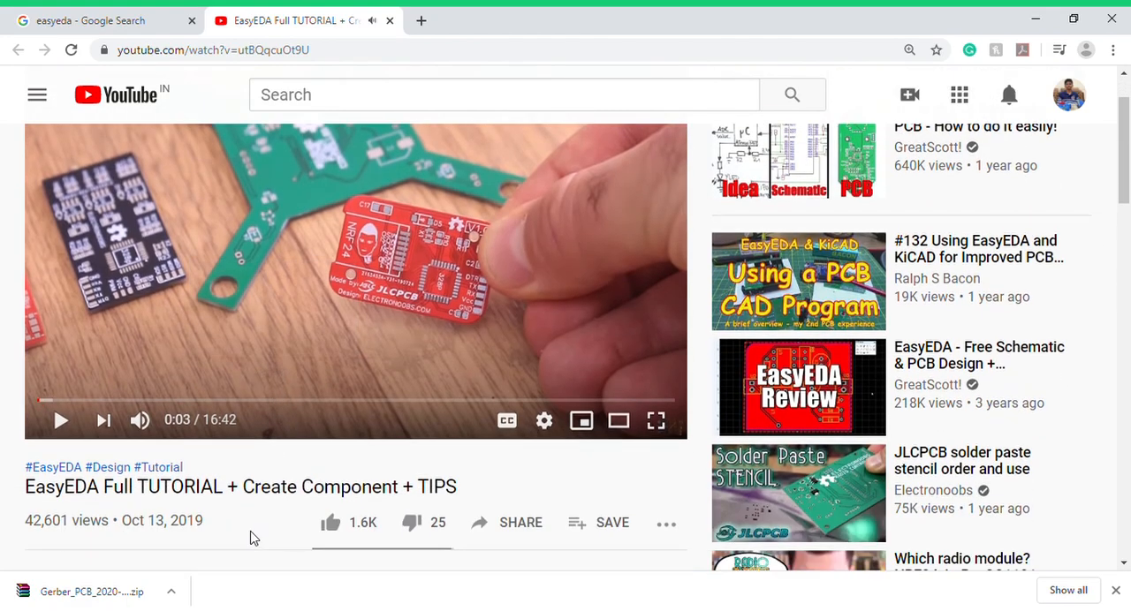
- Open the "EasyEDA - Free Schematic & PCB Design + Simulation" video from the results in another tab, pause it and view its description
click(97, 20)
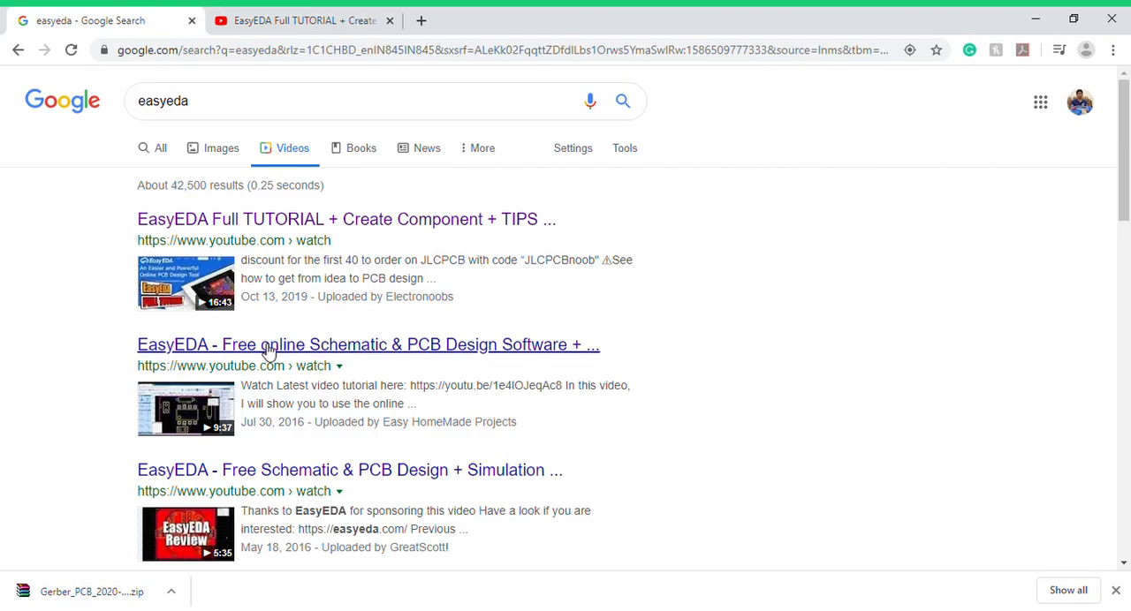
scroll(270, 353, down, 2)
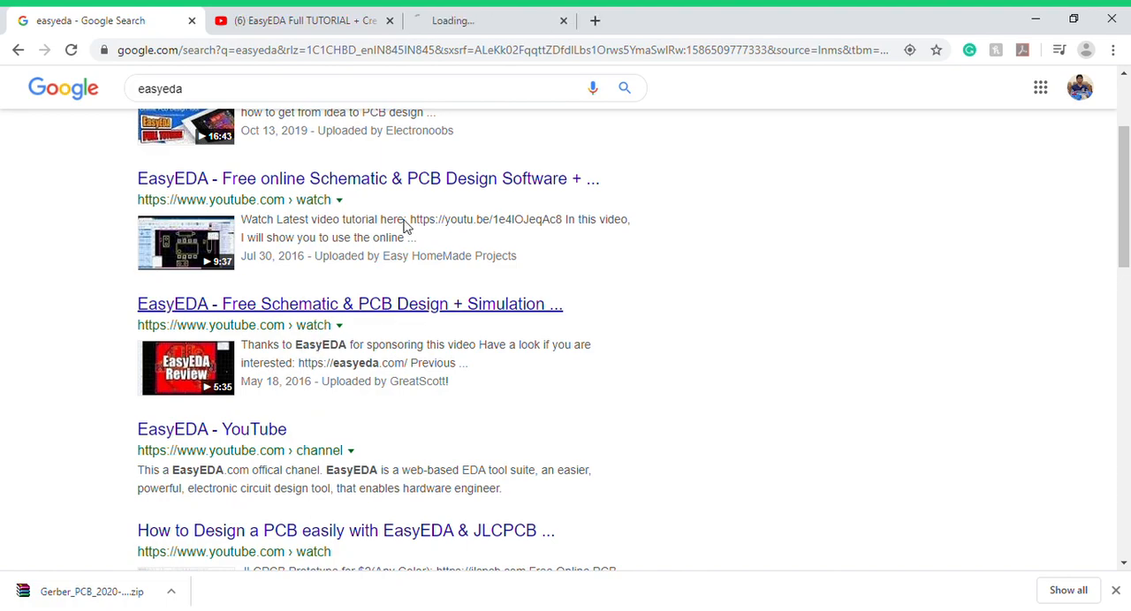
click(468, 18)
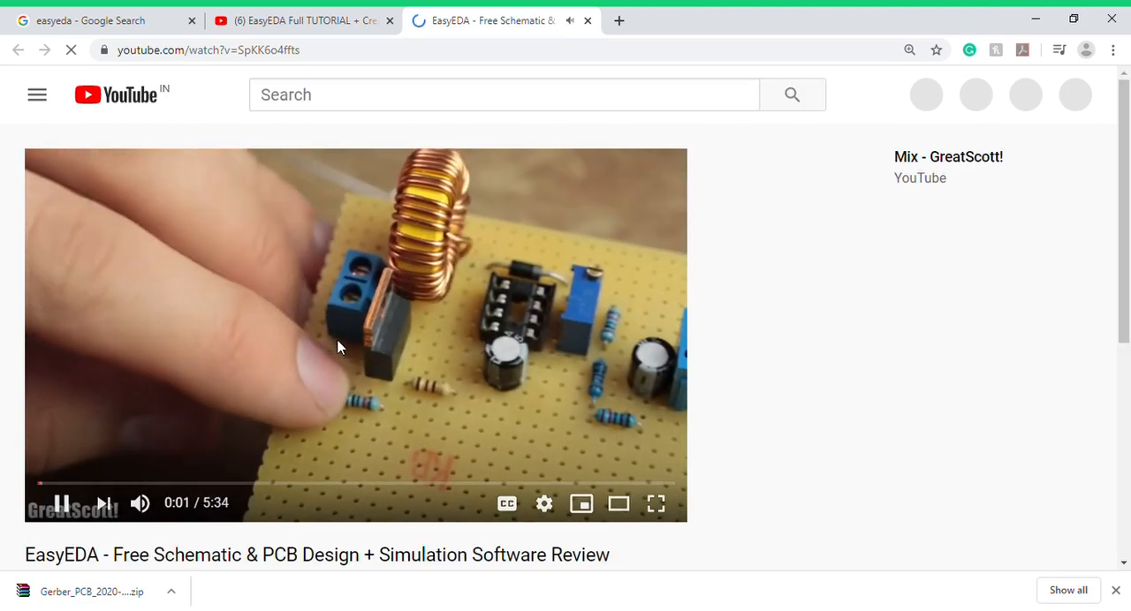
scroll(331, 336, down, 5)
scroll(325, 328, up, 2)
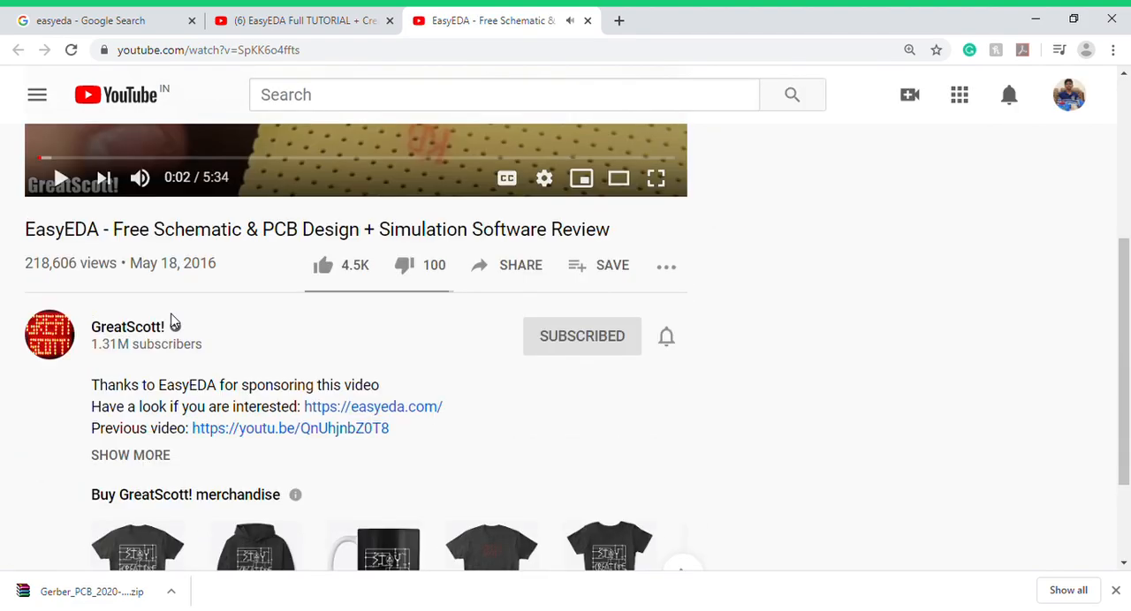
scroll(237, 327, up, 3)
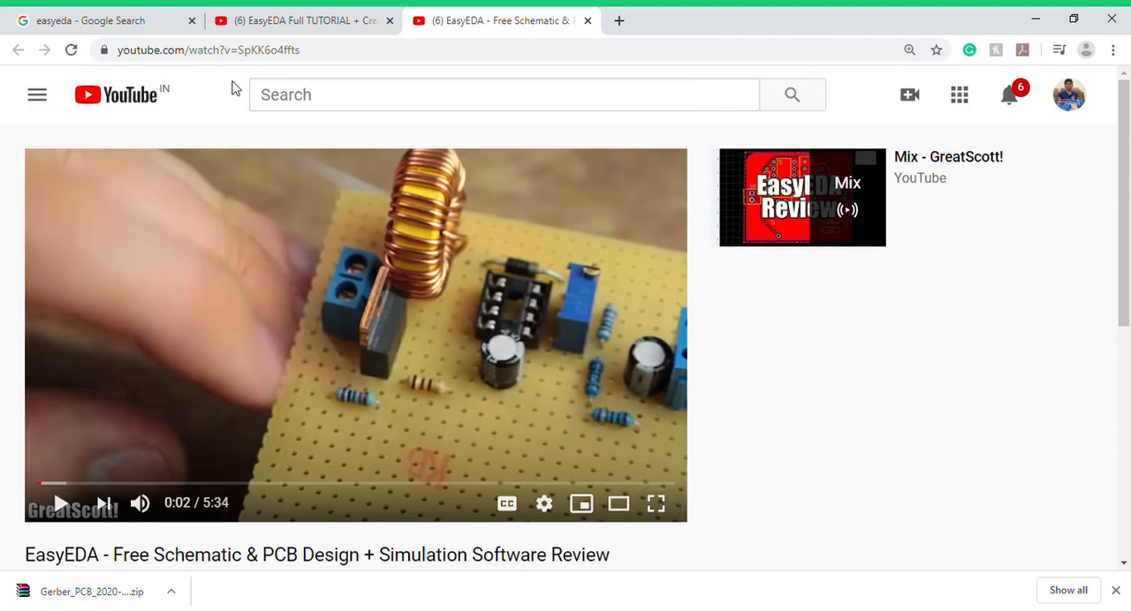
- Go back to the easyeda video results and look through the remaining videos and related searches
click(128, 22)
scroll(242, 308, down, 4)
scroll(252, 327, up, 1)
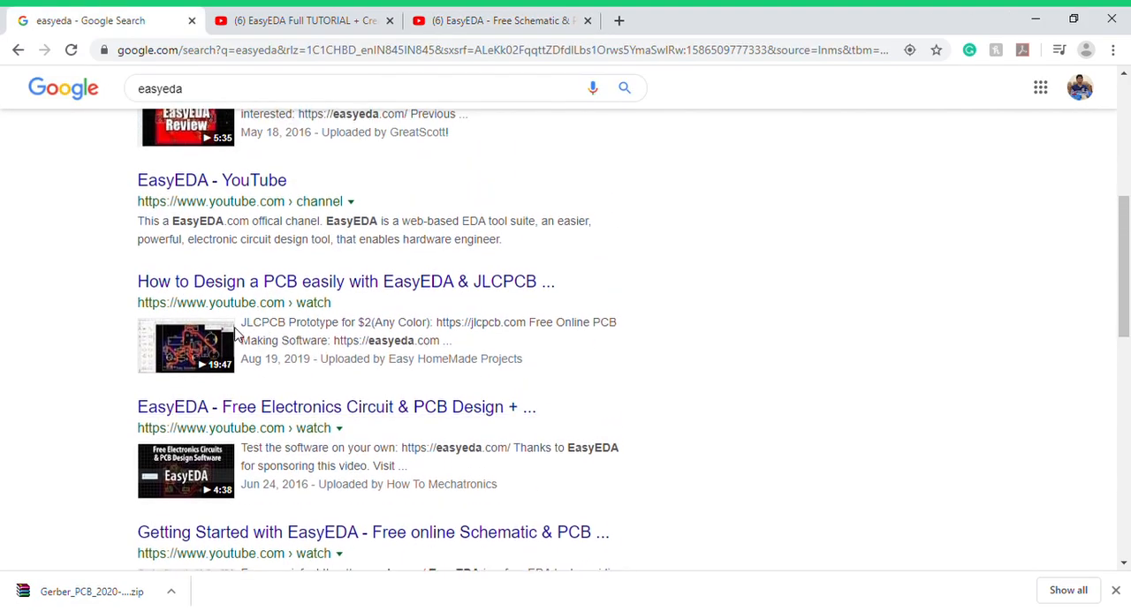
scroll(256, 318, down, 9)
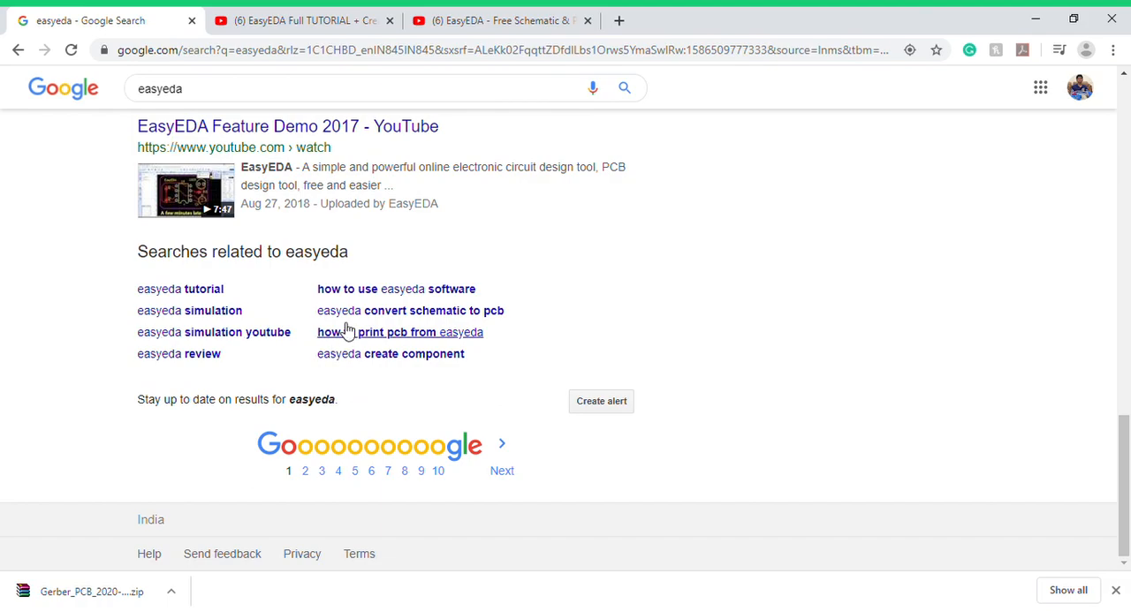
scroll(346, 329, up, 10)
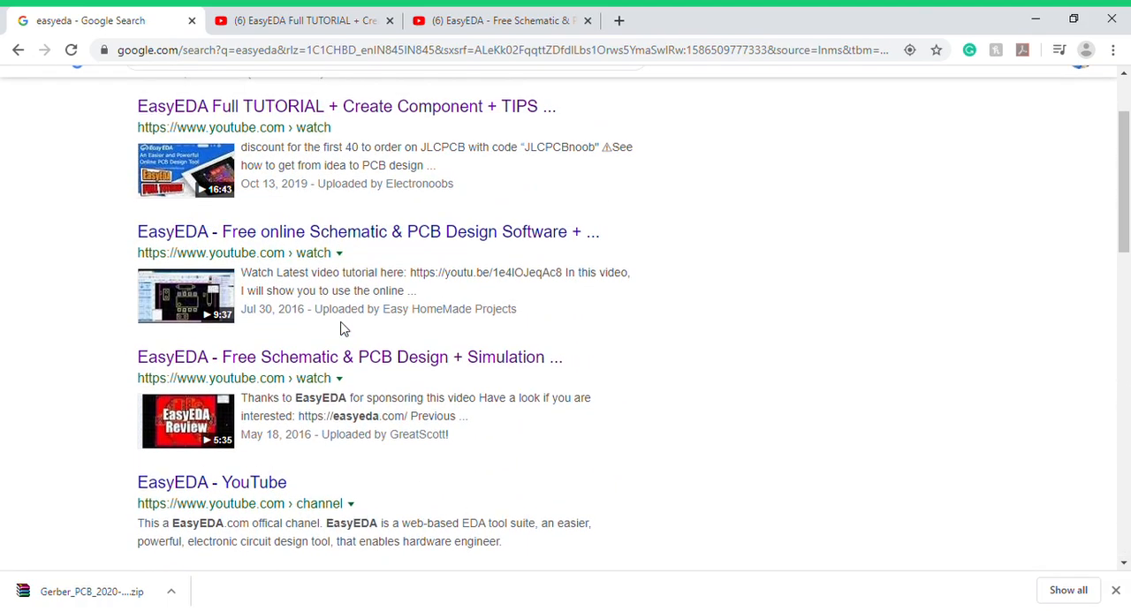
scroll(344, 329, up, 2)
- Replace the query with "pcb designing" and run the video search
drag(220, 112, 118, 102)
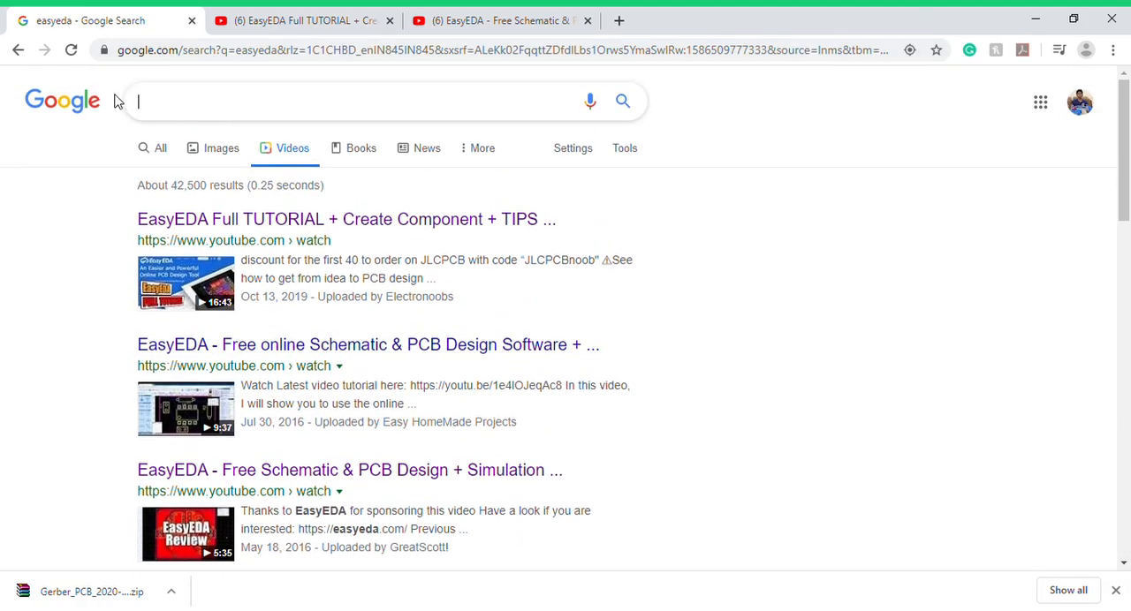
text(pc d)
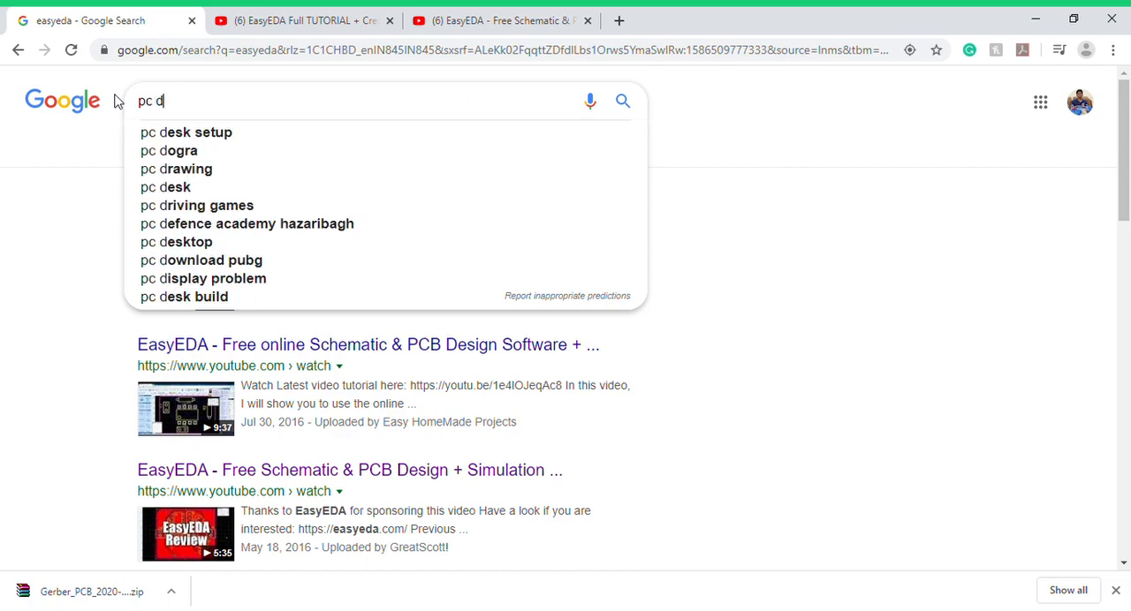
text(esigning)
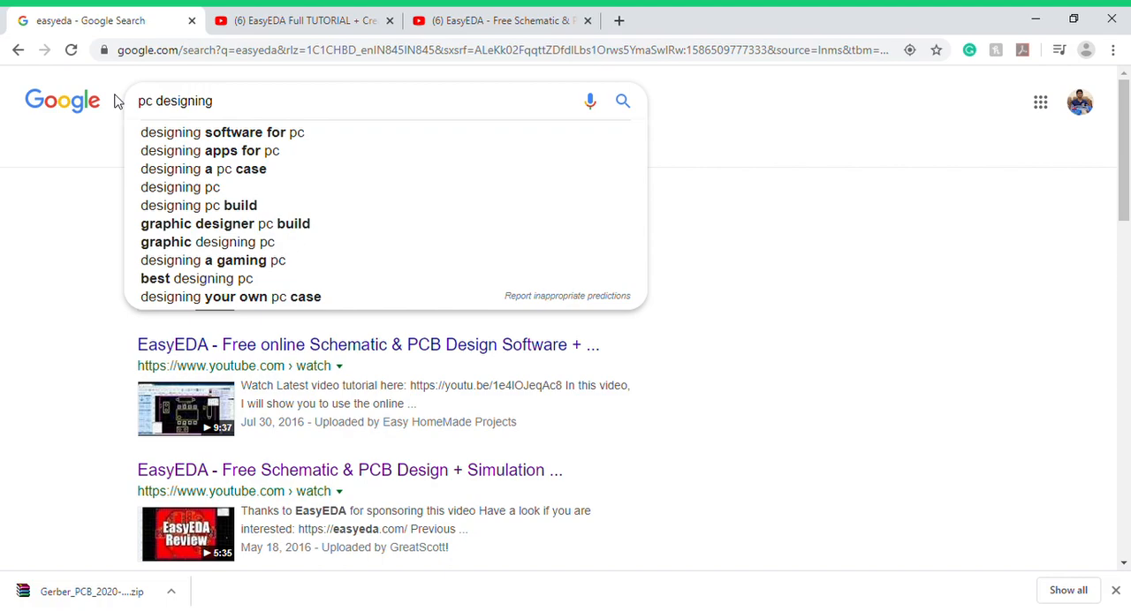
text(b)
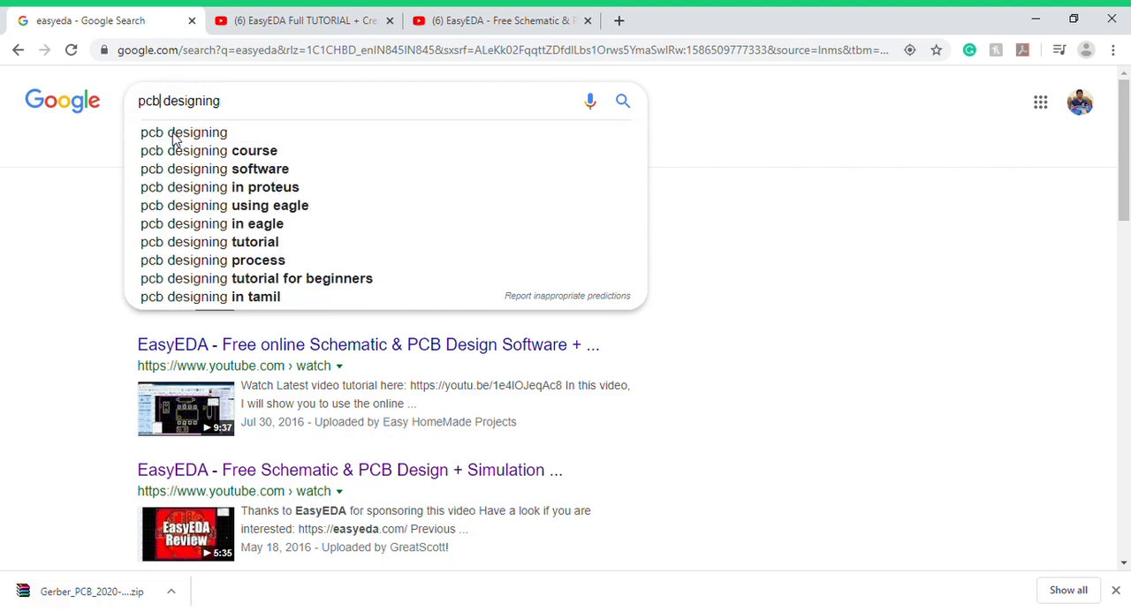
key(Return)
scroll(265, 265, down, 1)
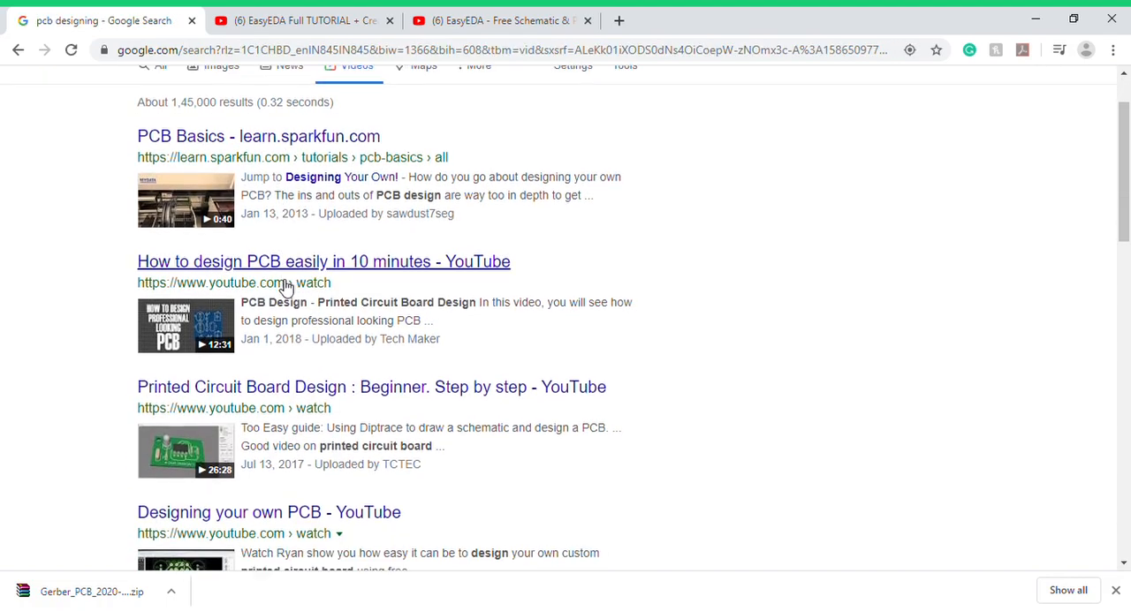
- Open the "EasyEDA - Free online Schematic & PCB Design Software + How to make a PCB" video and look through its suggested videos
scroll(296, 336, down, 2)
scroll(296, 340, down, 10)
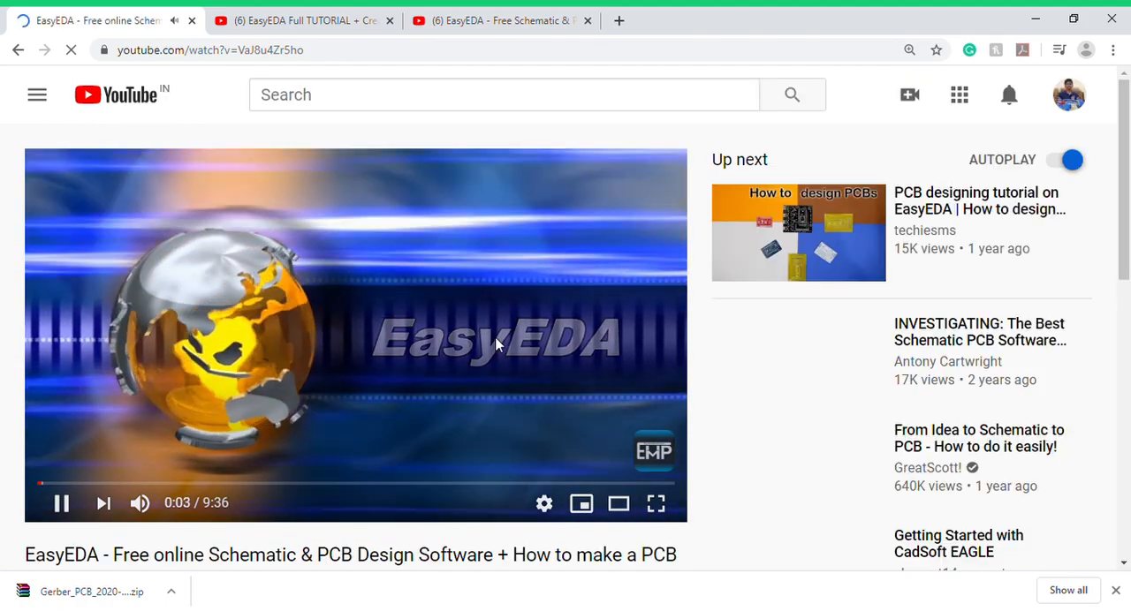
scroll(496, 347, down, 1)
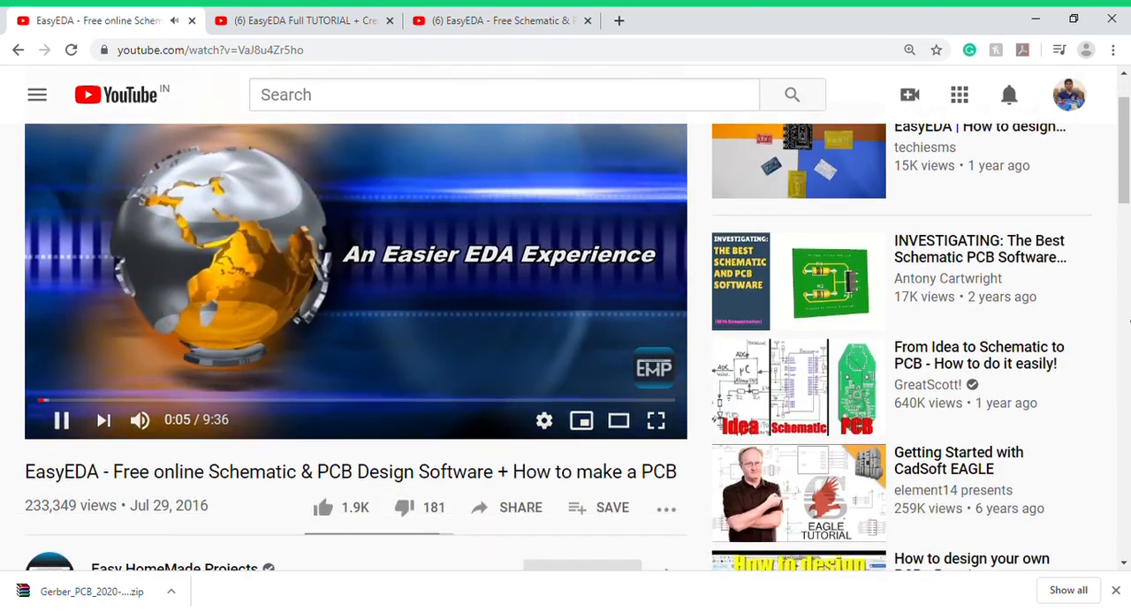
mouse_move(853, 283)
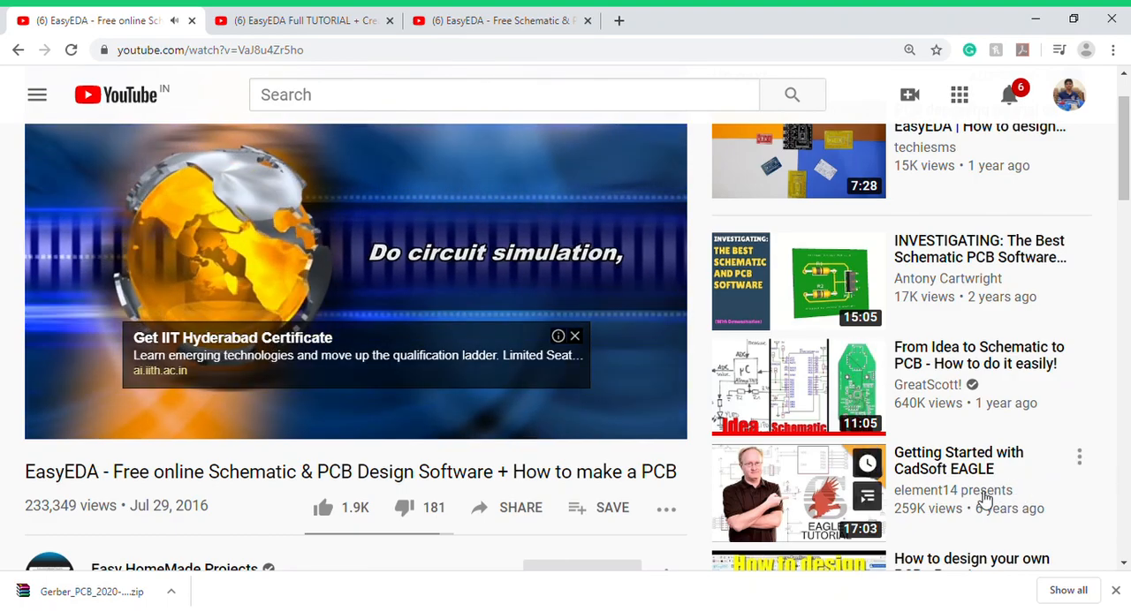
mouse_move(1016, 407)
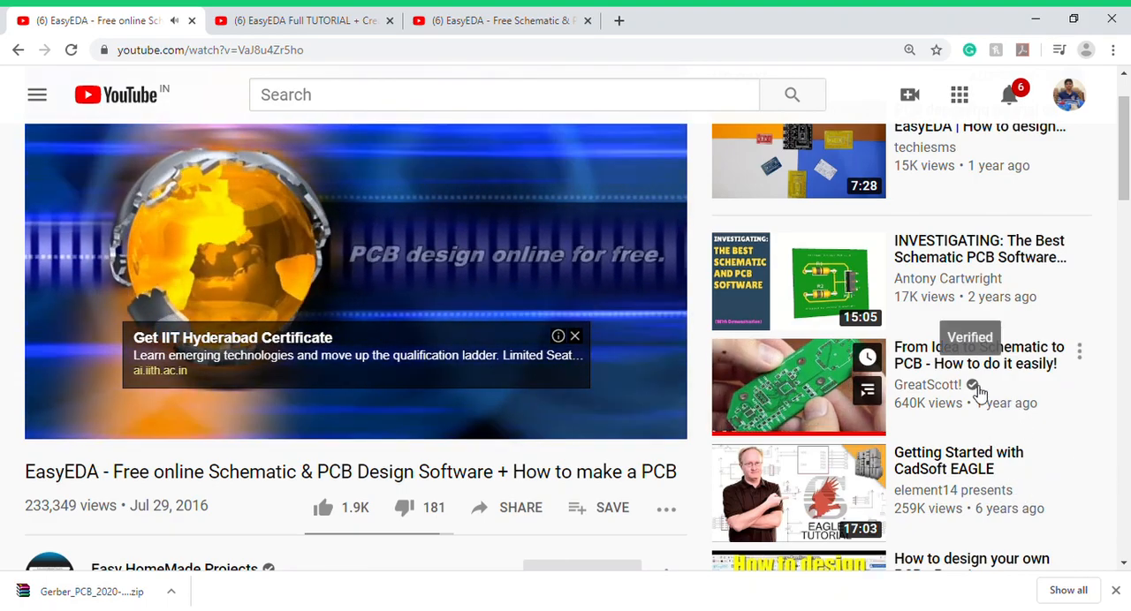
scroll(886, 424, down, 4)
scroll(882, 398, up, 1)
mouse_move(882, 398)
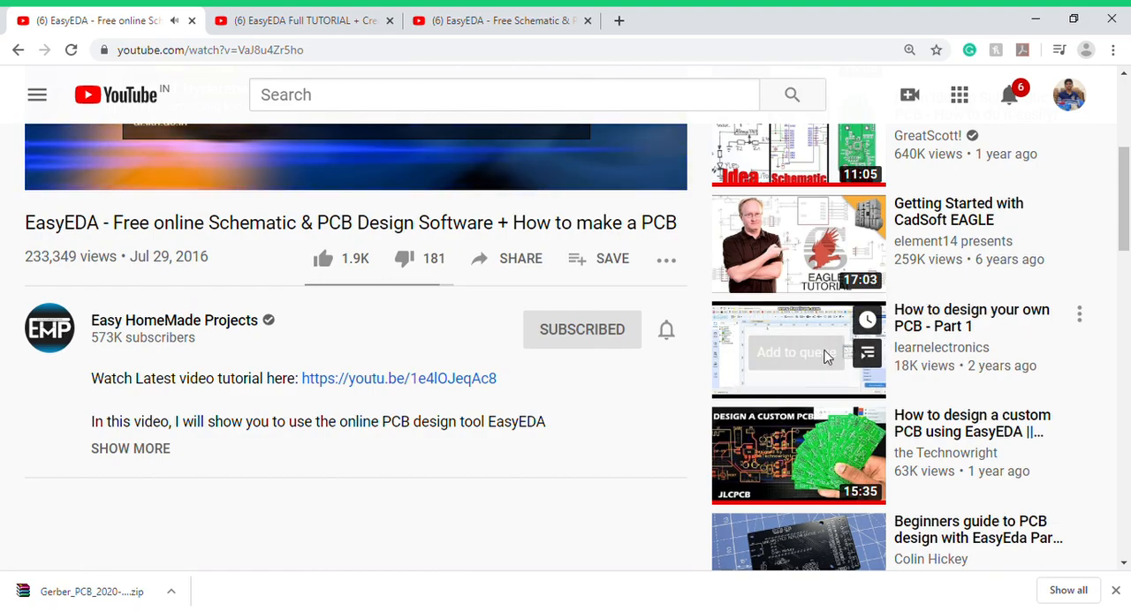
scroll(352, 380, up, 4)
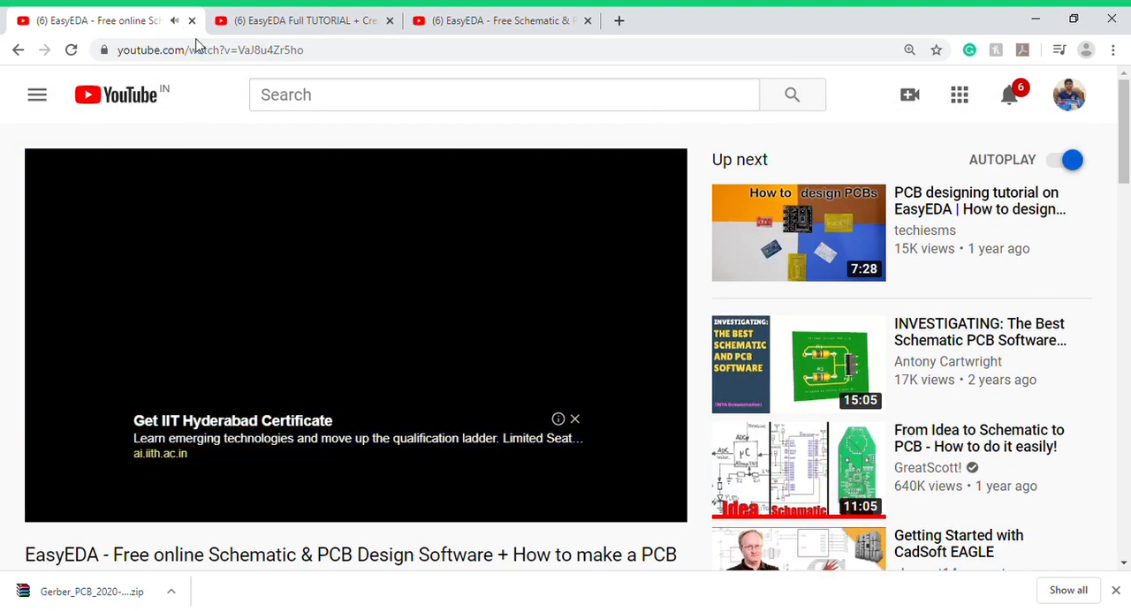
- Open the suggested video "How to design your own PCB - Part 1" and view its description and related videos
scroll(260, 246, down, 3)
mouse_move(817, 456)
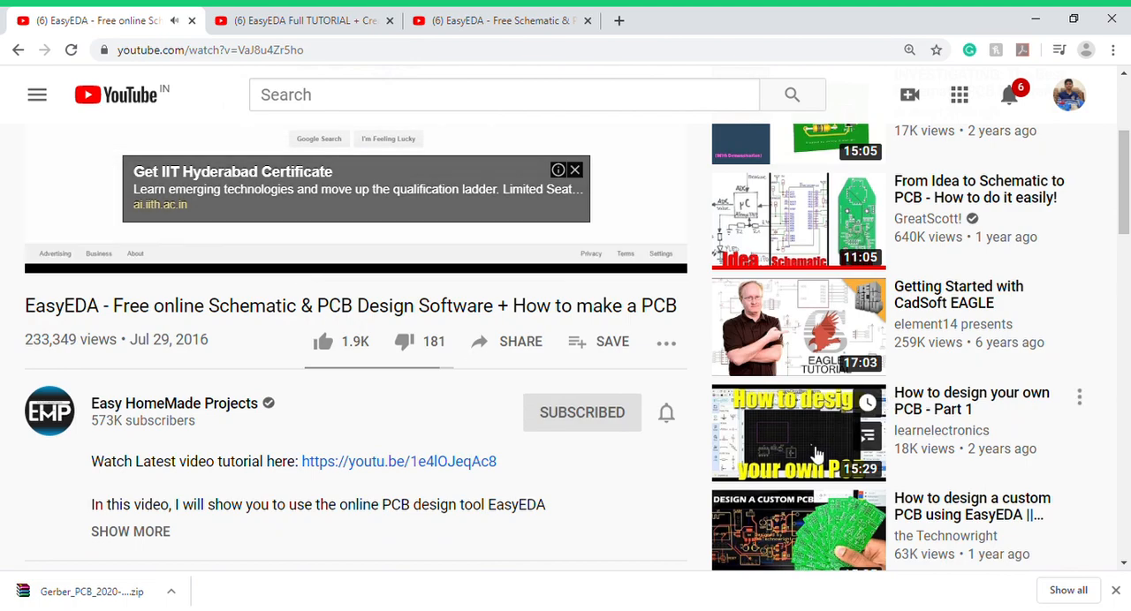
click(831, 430)
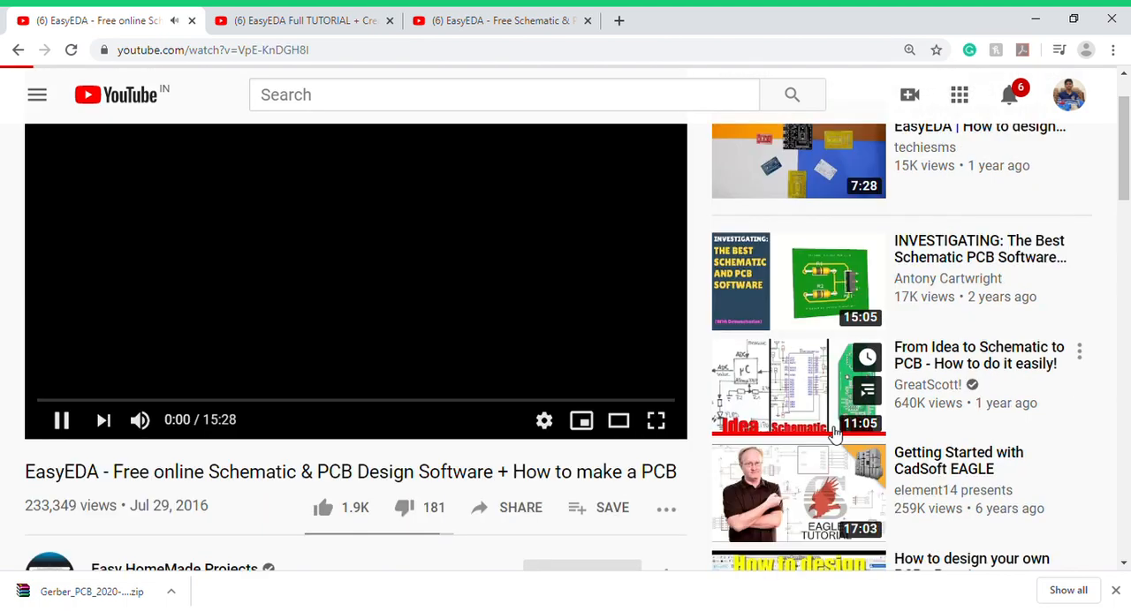
scroll(146, 364, down, 3)
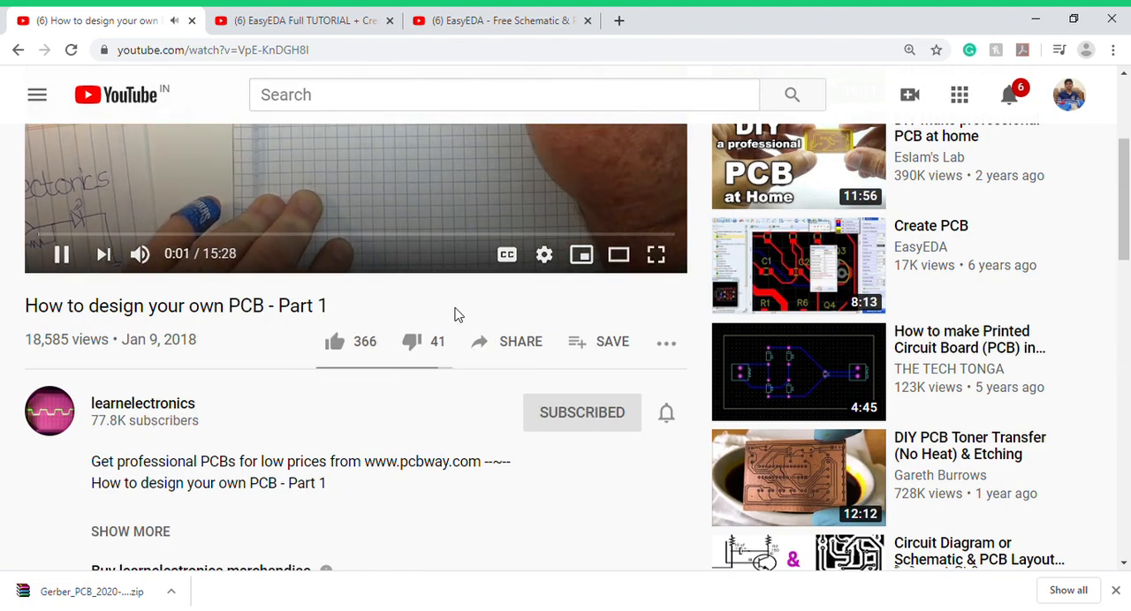
- Look over the EasyEDA full tutorial and switch to the "EasyEDA - Free Schematic & PCB Design + Simulation" video
key(ctrl+Tab)
scroll(366, 346, down, 2)
click(495, 19)
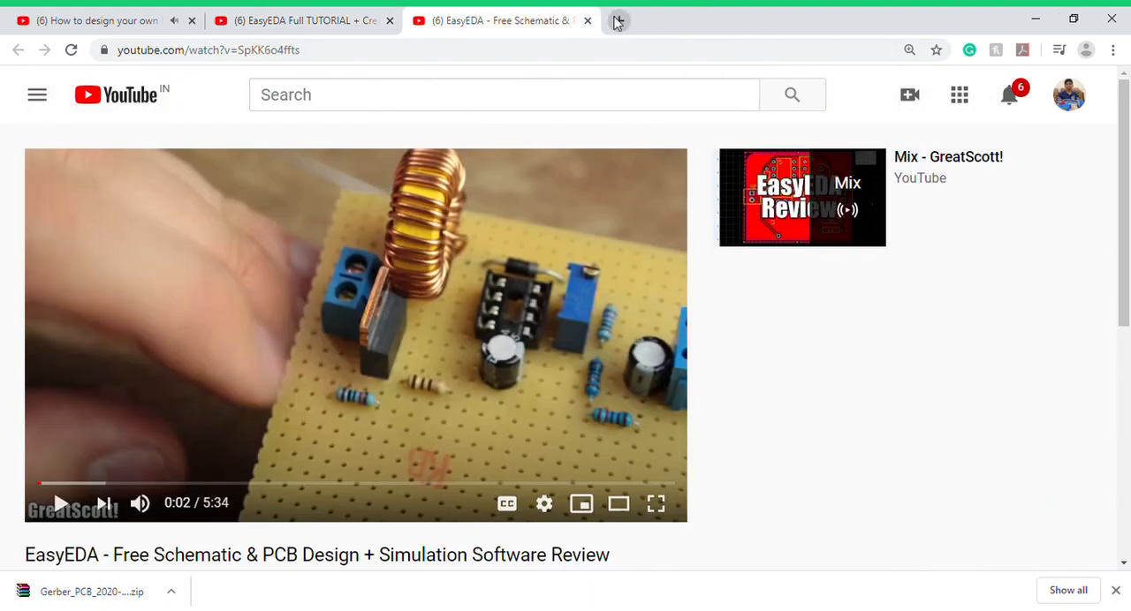
- Open a new blank tab and close all three YouTube video tabs
click(616, 19)
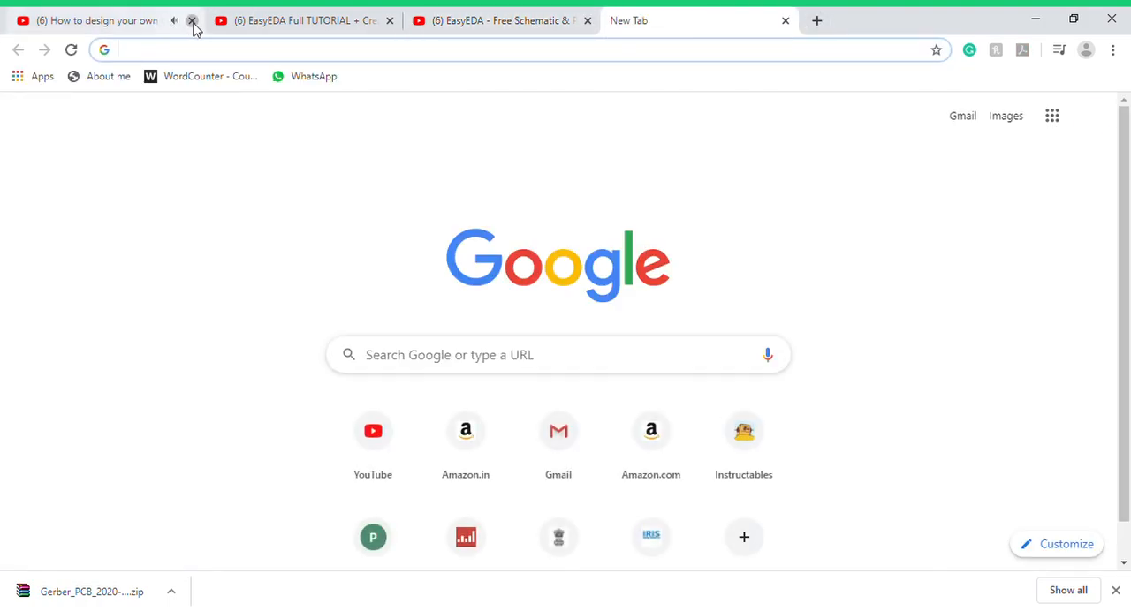
click(193, 22)
click(192, 22)
click(198, 28)
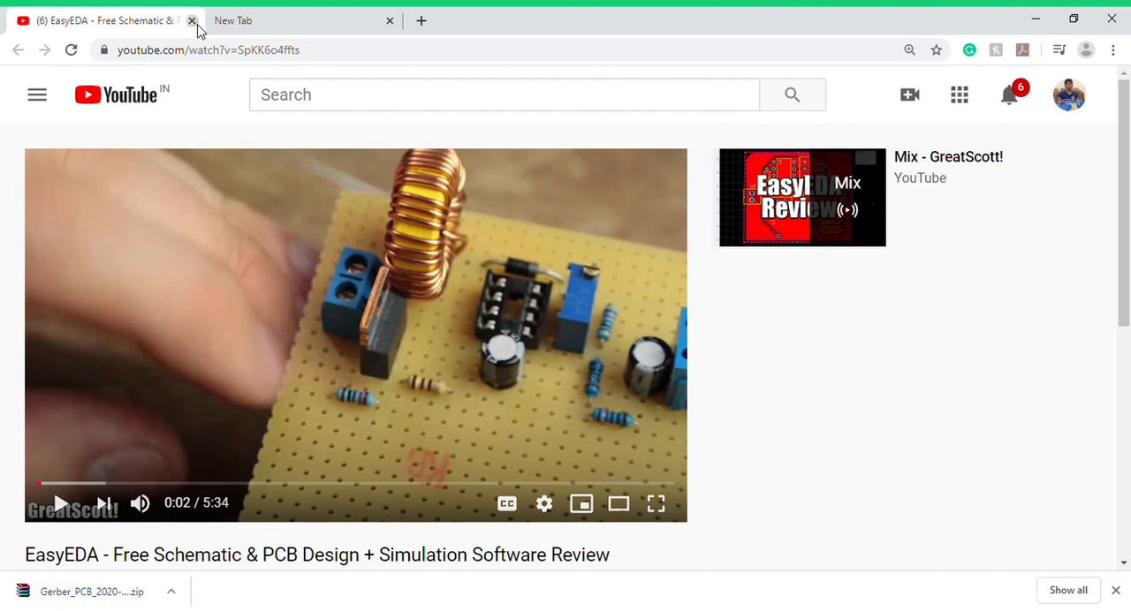
click(192, 21)
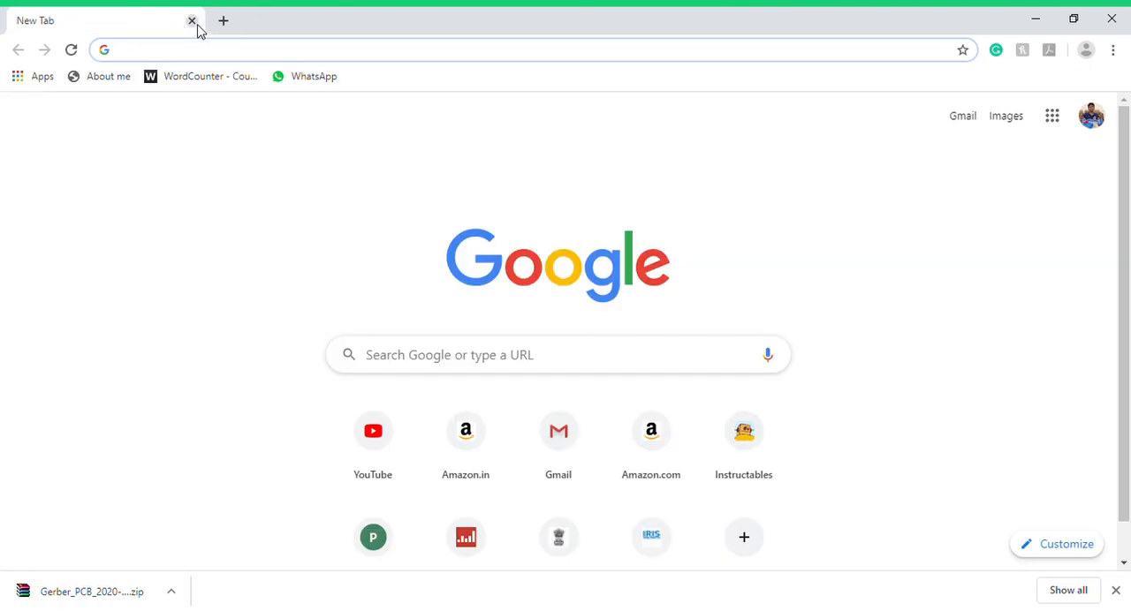